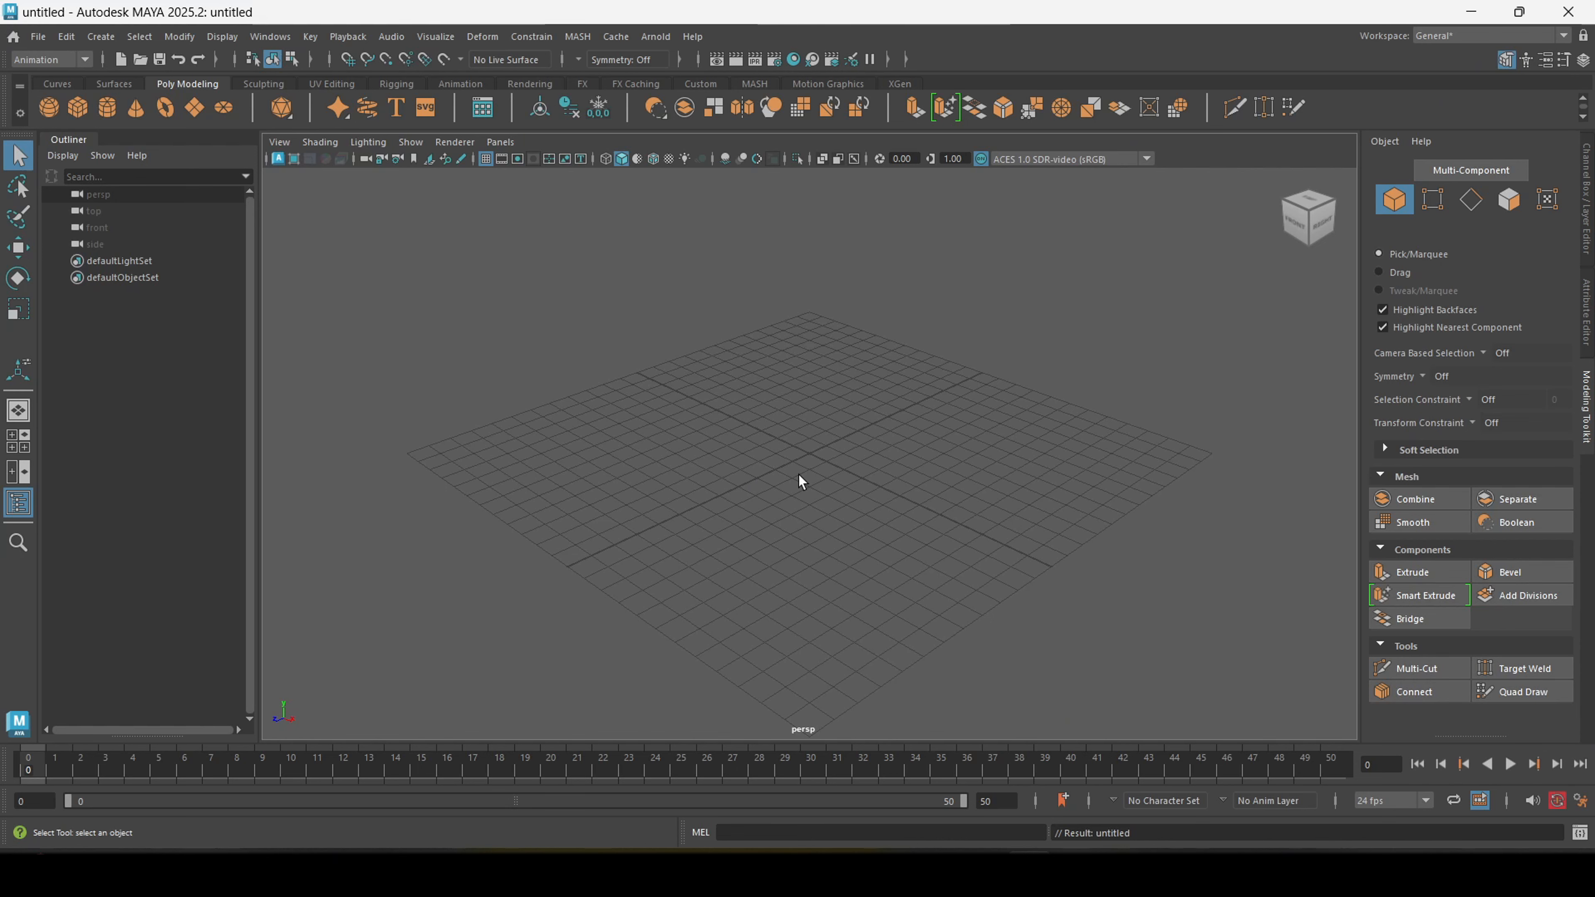
# - Try the Animation workspace and return to the General workspace
pyautogui.click(274, 37)
pyautogui.moveTo(293, 93)
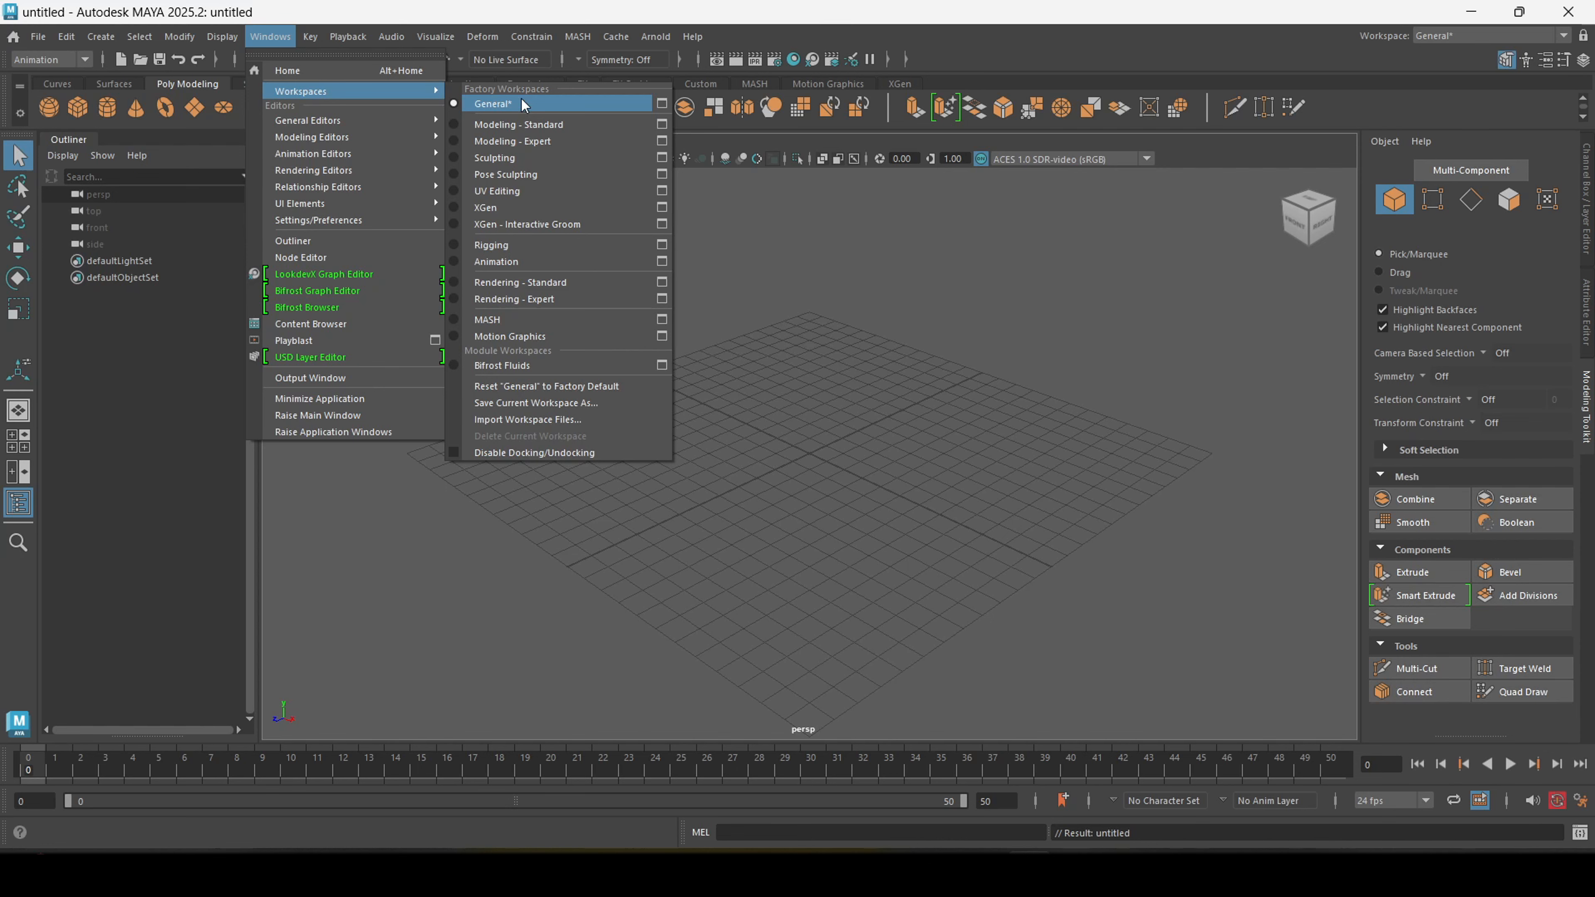
pyautogui.click(528, 262)
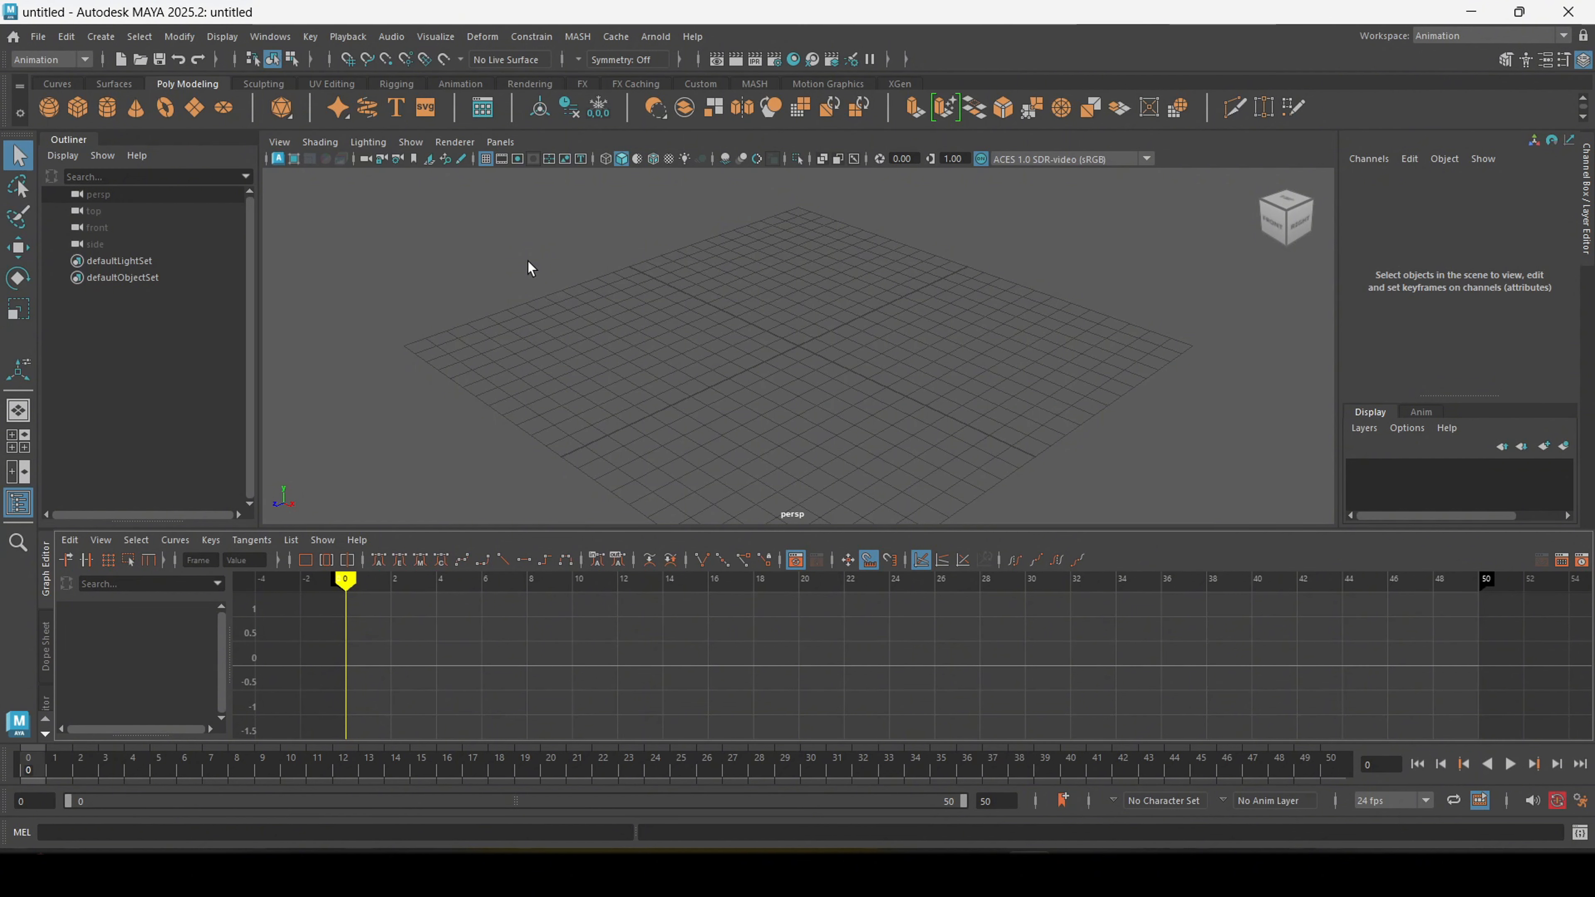
pyautogui.click(271, 38)
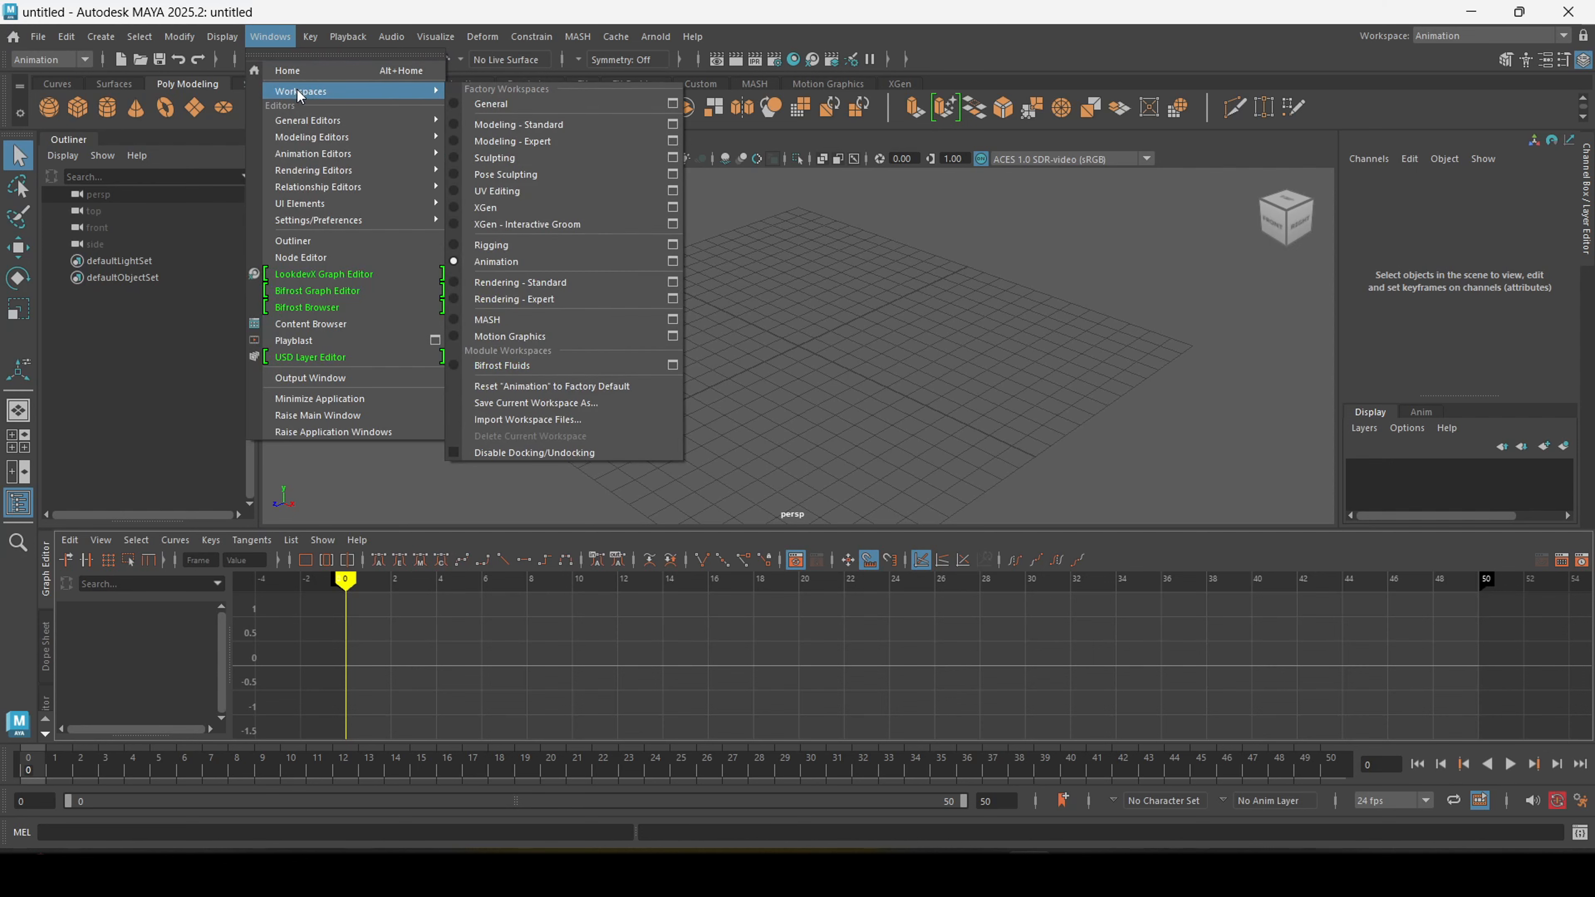
pyautogui.click(525, 107)
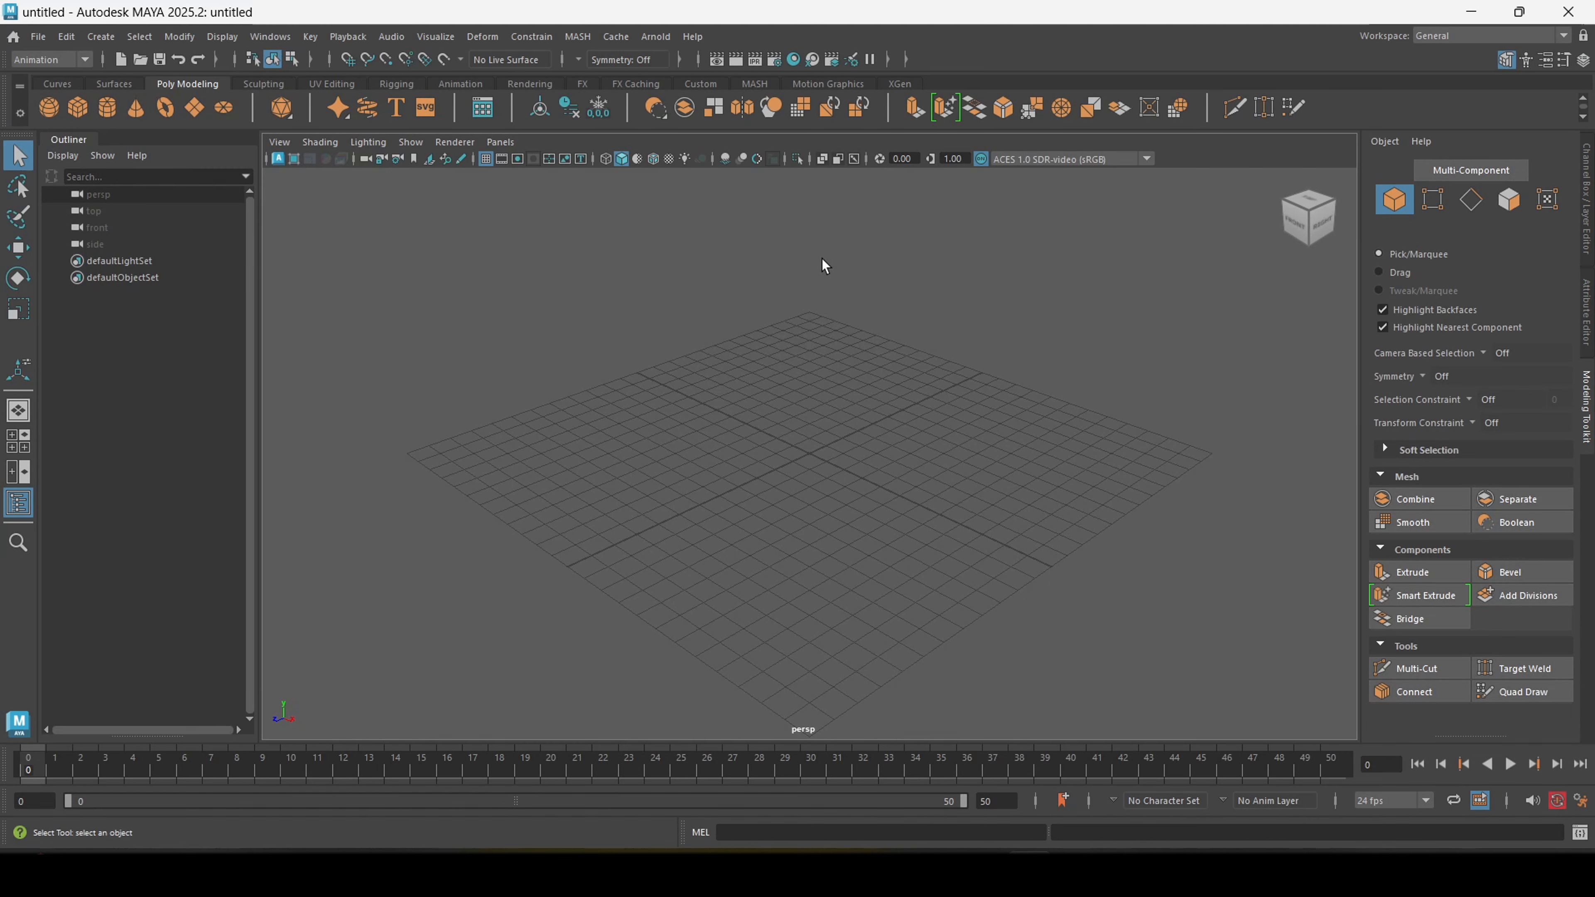
# - Create a polygon cube at the centre of the grid and clear the selection
pyautogui.click(80, 109)
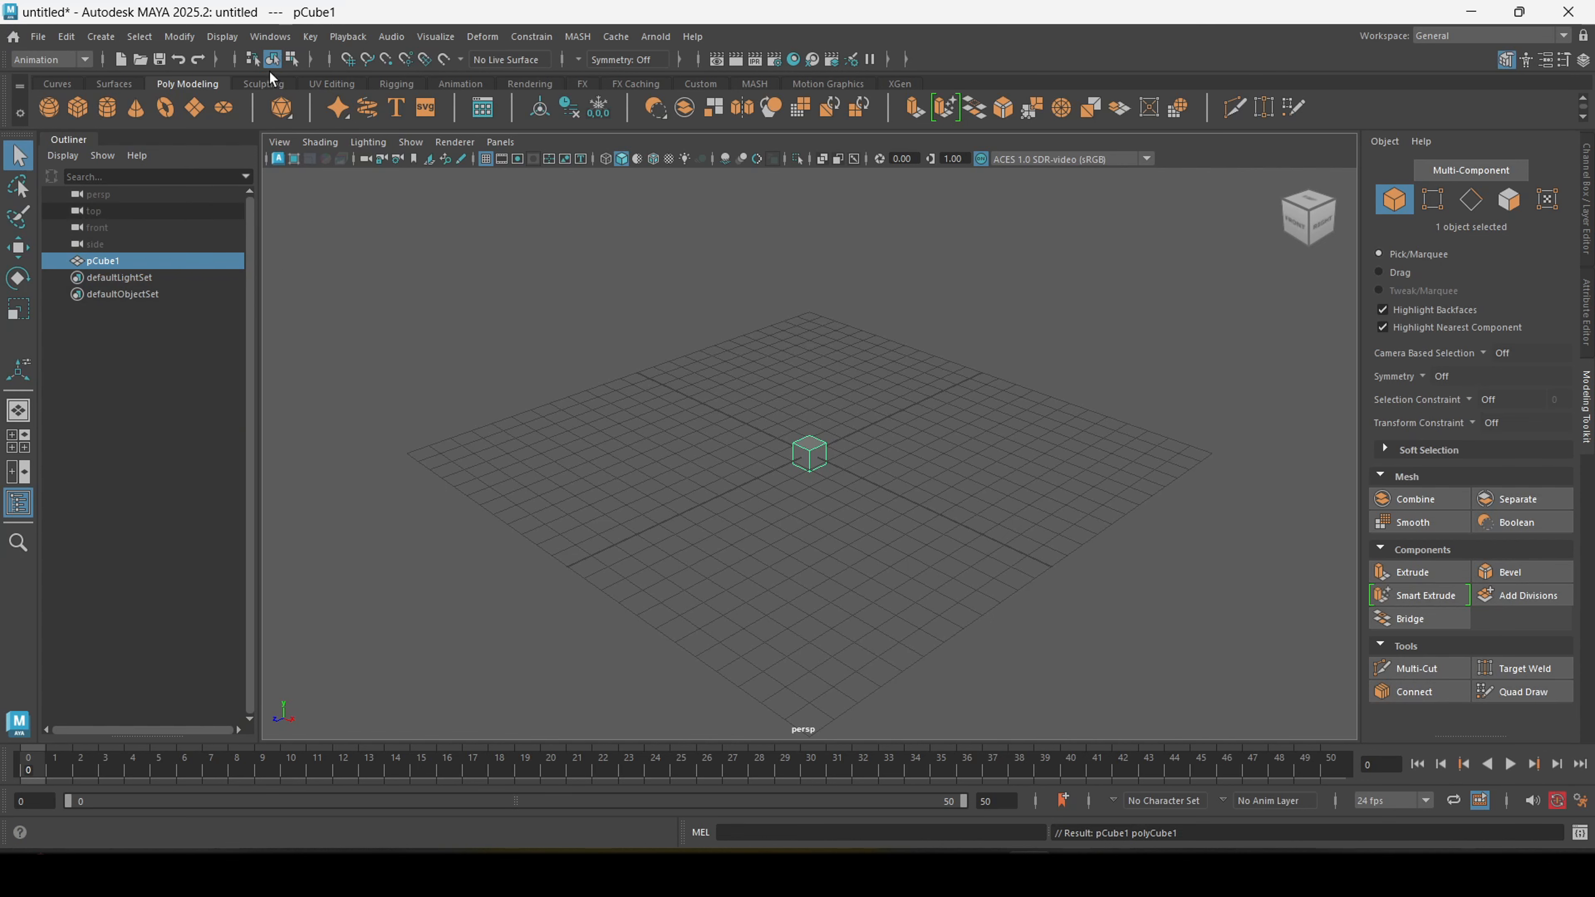
pyautogui.click(282, 38)
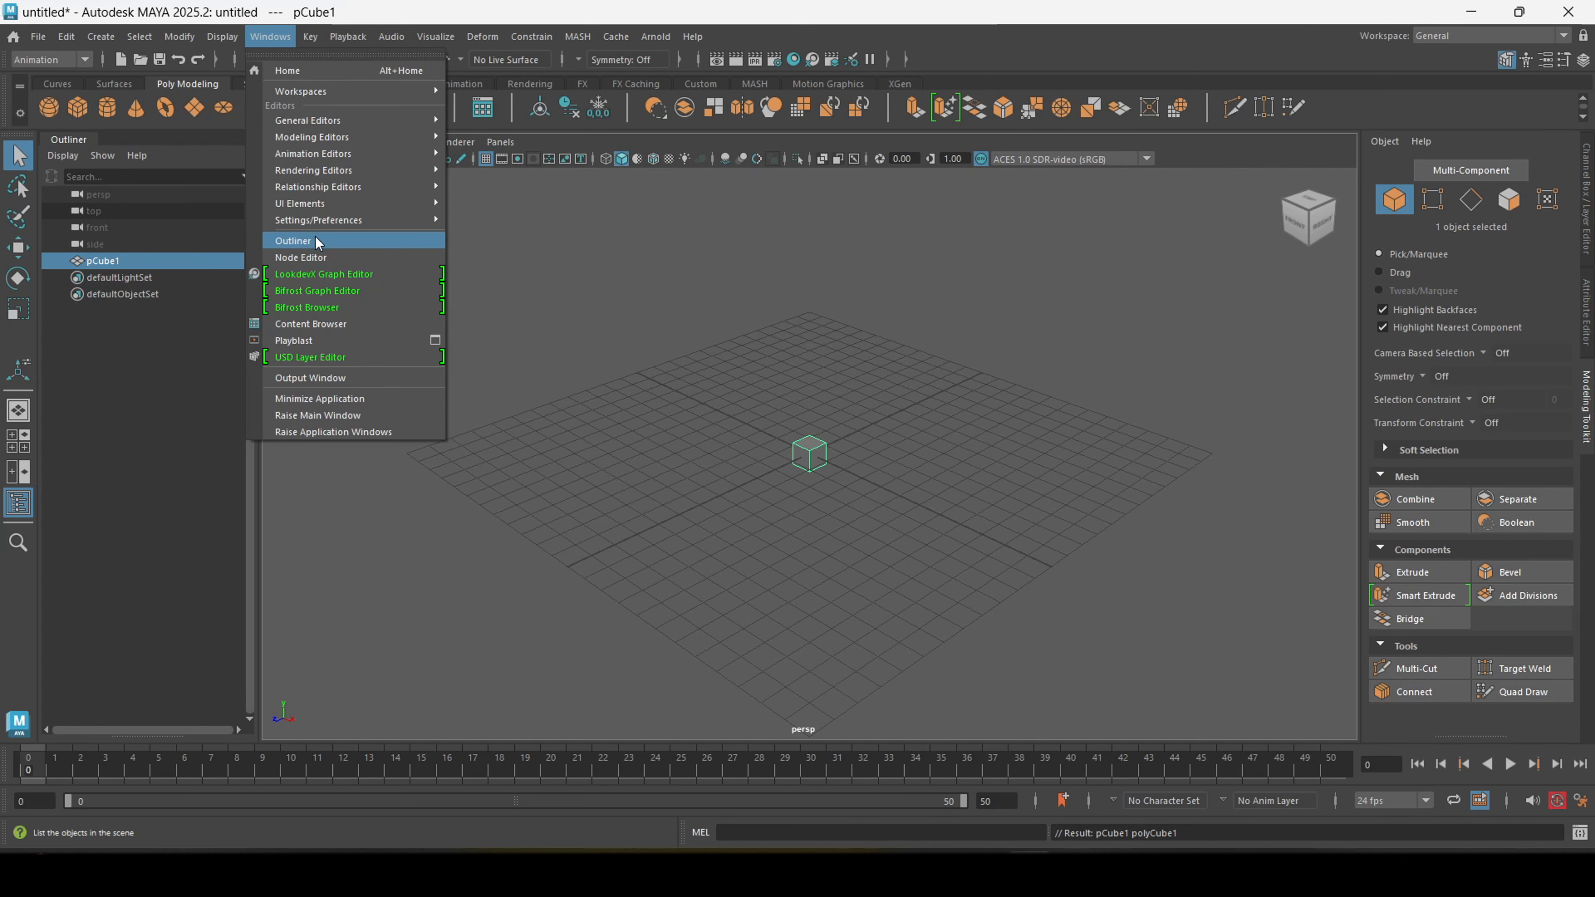
pyautogui.click(624, 286)
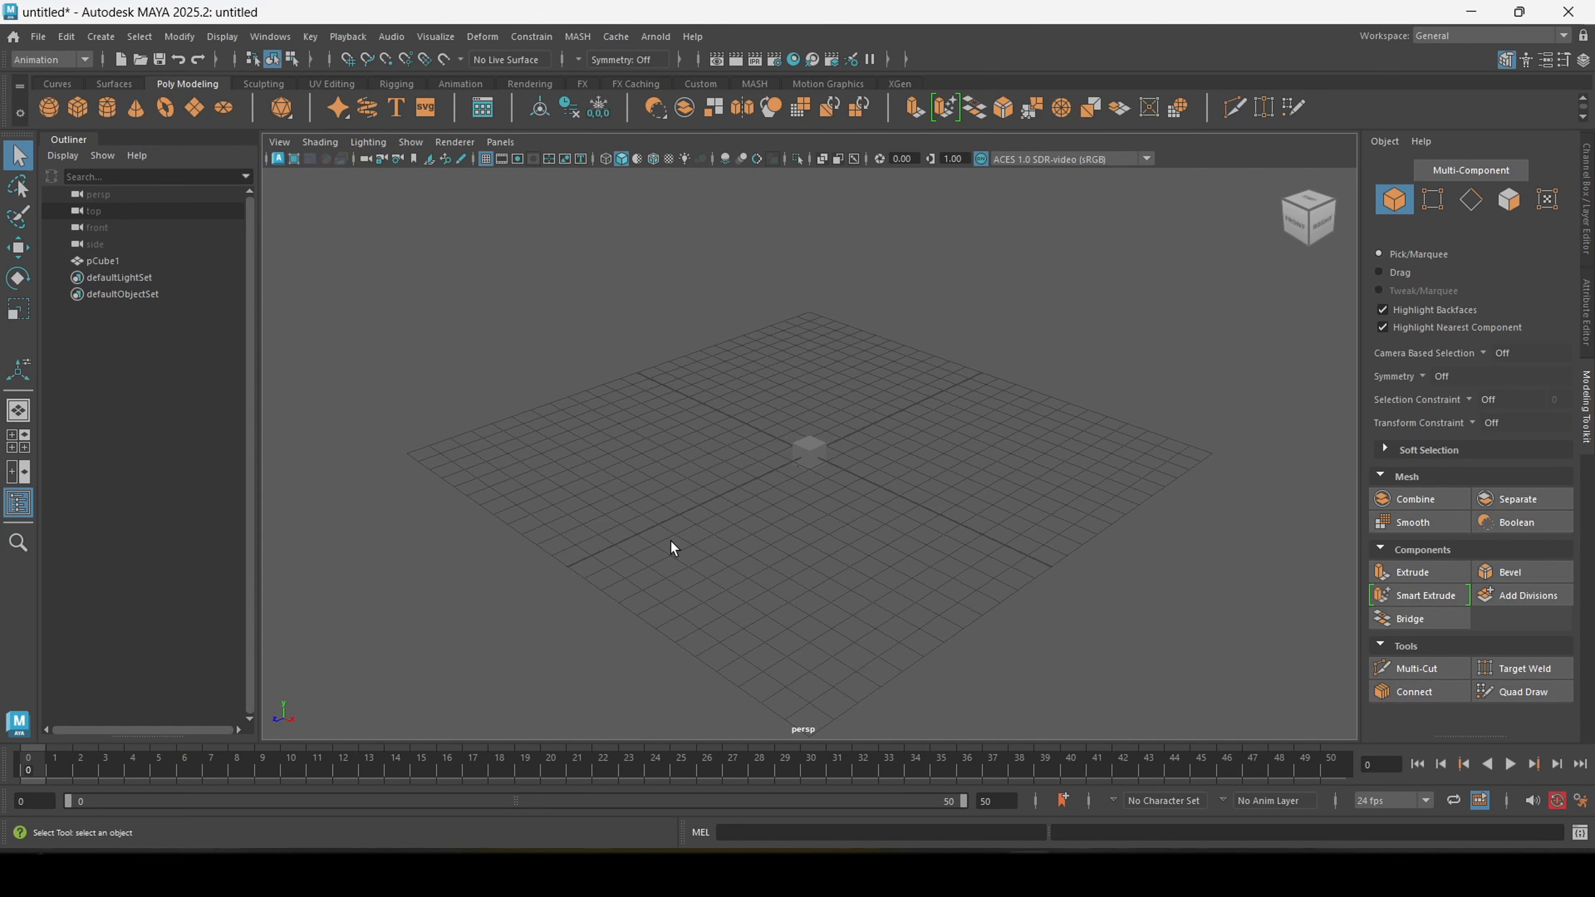
# - Examine the cube in the perspective view from different angles and distances by orbiting, panning and zooming
pyautogui.moveTo(671, 541)
pyautogui.keyDown('alt'); pyautogui.mouseDown()
pyautogui.moveTo(801, 538)
pyautogui.moveTo(616, 547)
pyautogui.moveTo(702, 542)
pyautogui.mouseUp(); pyautogui.keyUp('alt')
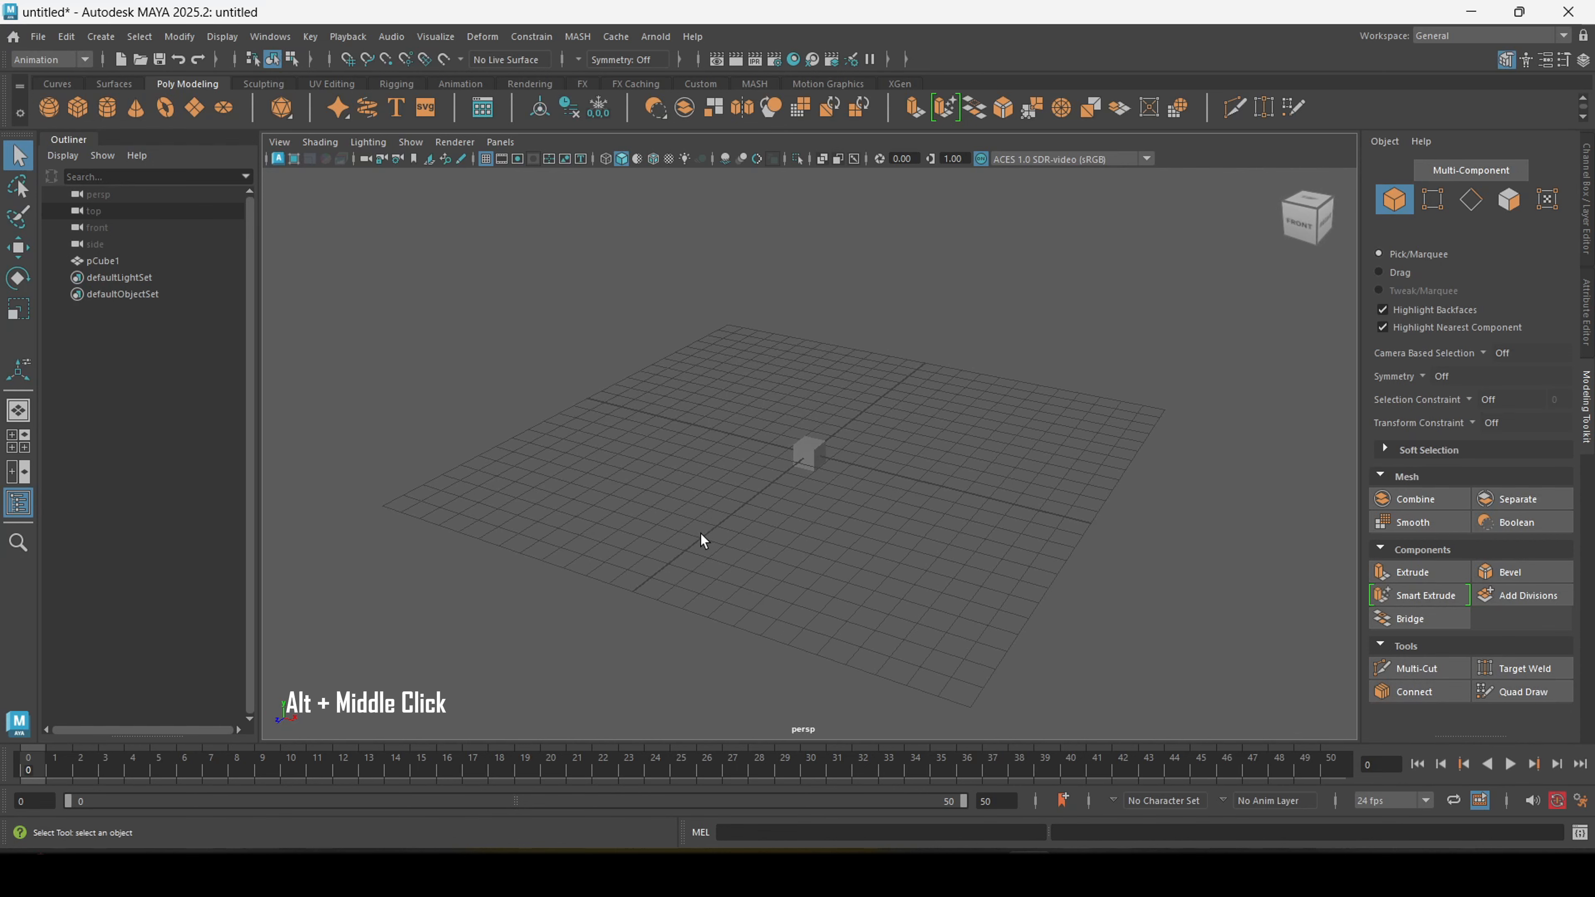
pyautogui.keyDown('alt'); pyautogui.moveTo(701, 534); pyautogui.dragTo(716, 488, button='middle'); pyautogui.keyUp('alt')
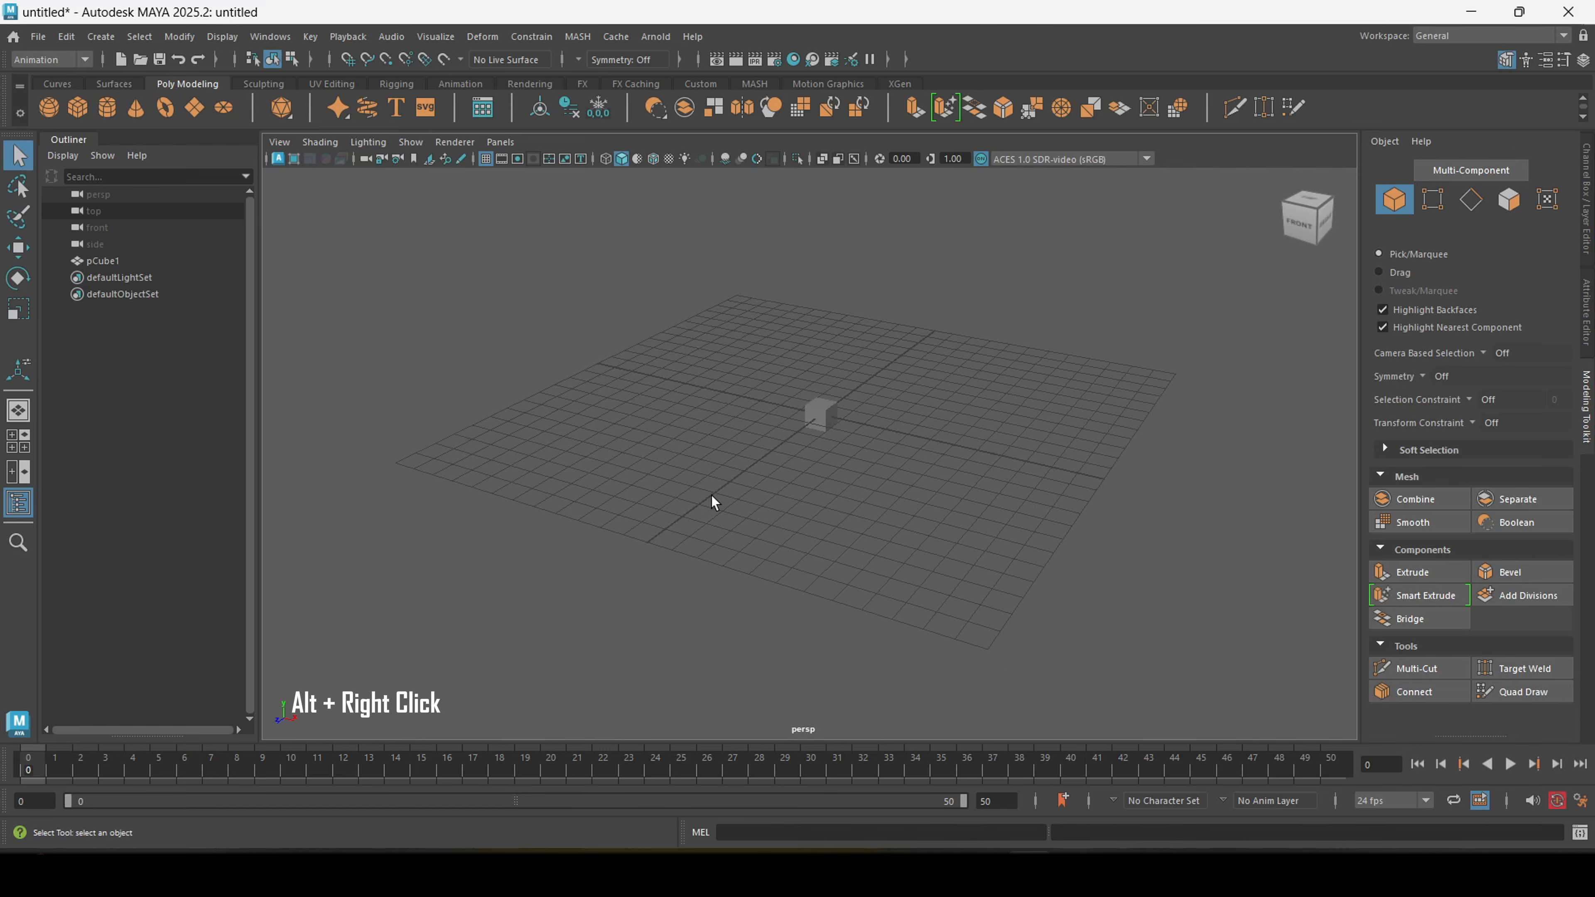
pyautogui.keyDown('alt'); pyautogui.moveTo(714, 501); pyautogui.dragTo(1141, 607, button='right'); pyautogui.keyUp('alt')
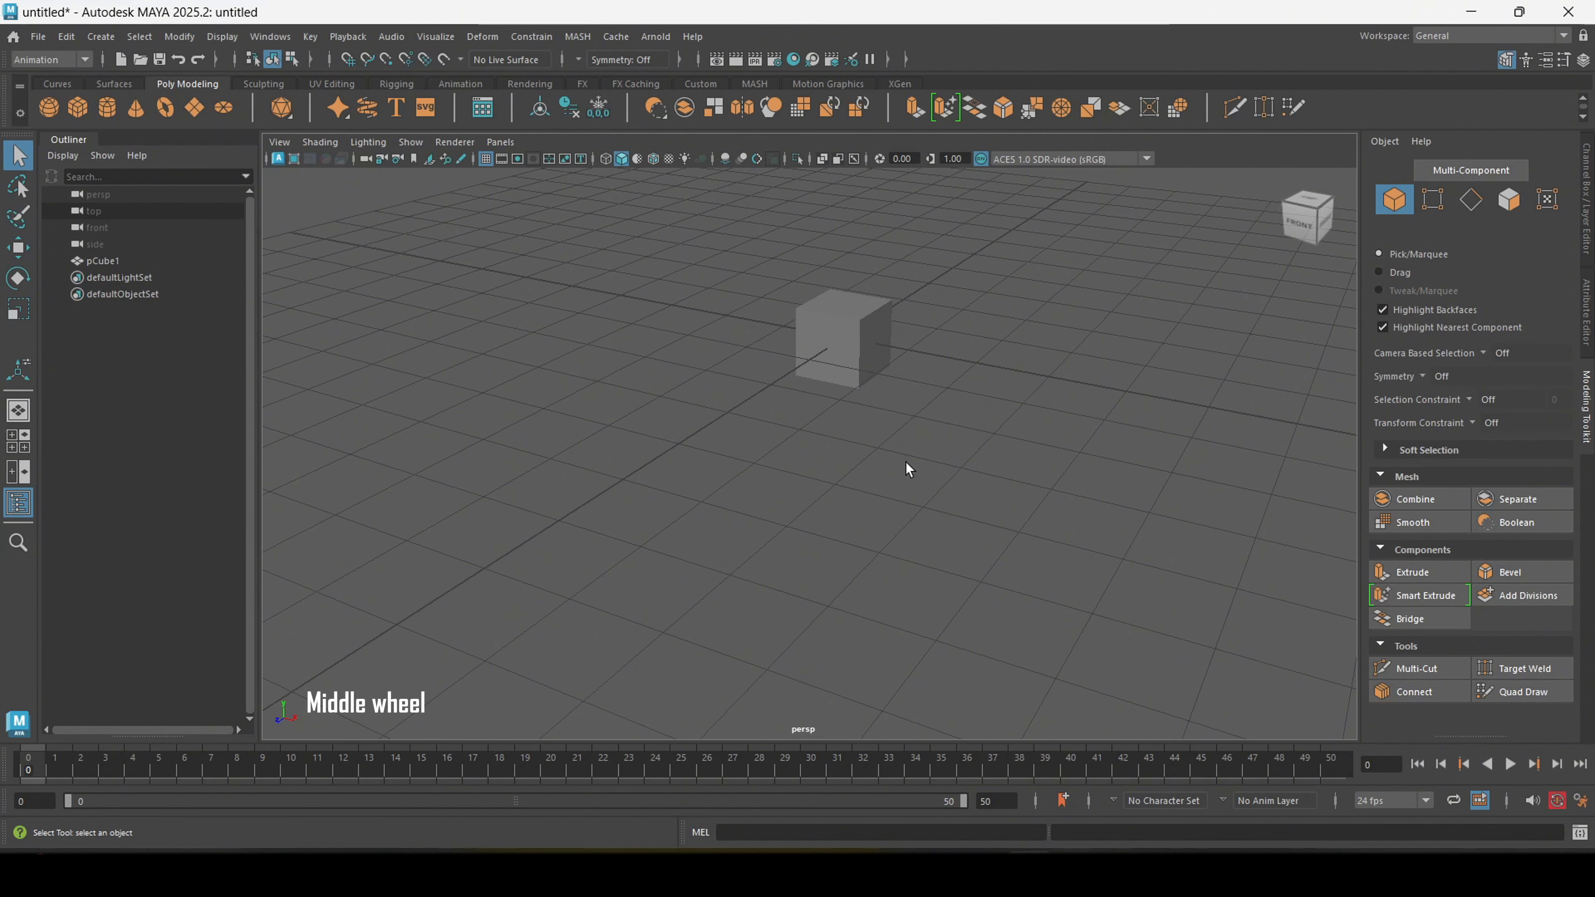
pyautogui.scroll(2, 908, 463)
pyautogui.scroll(-4, 908, 465)
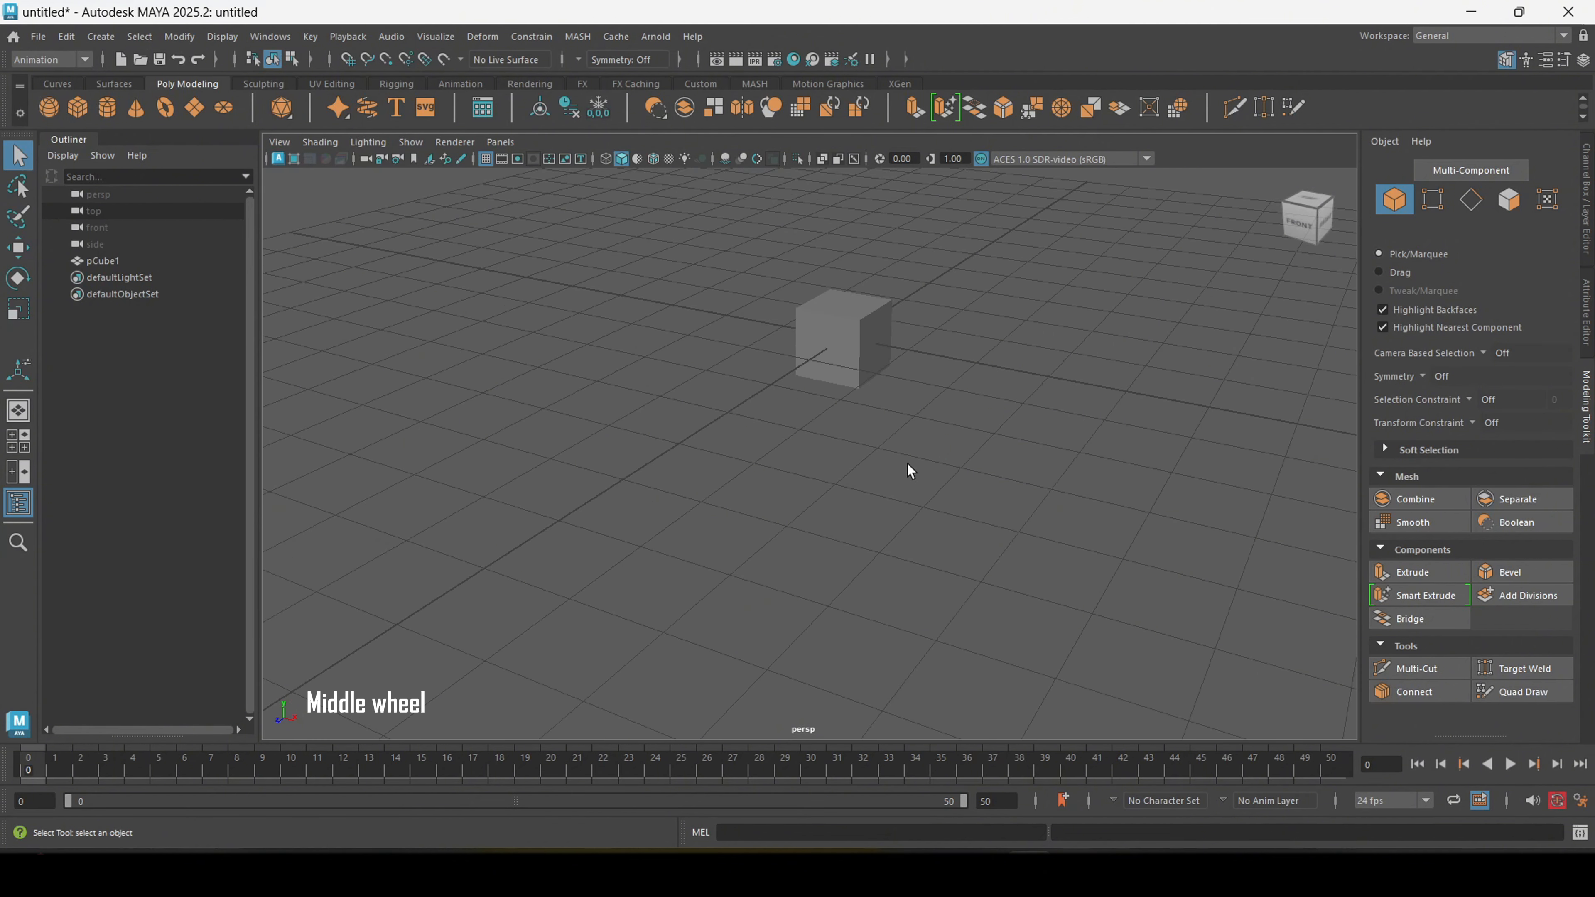
pyautogui.keyDown('alt'); pyautogui.moveTo(907, 464); pyautogui.dragTo(822, 471); pyautogui.keyUp('alt')
pyautogui.keyDown('alt'); pyautogui.moveTo(823, 471); pyautogui.dragTo(771, 437, button='right'); pyautogui.keyUp('alt')
pyautogui.keyDown('alt'); pyautogui.moveTo(772, 437); pyautogui.dragTo(801, 524, button='middle'); pyautogui.keyUp('alt')
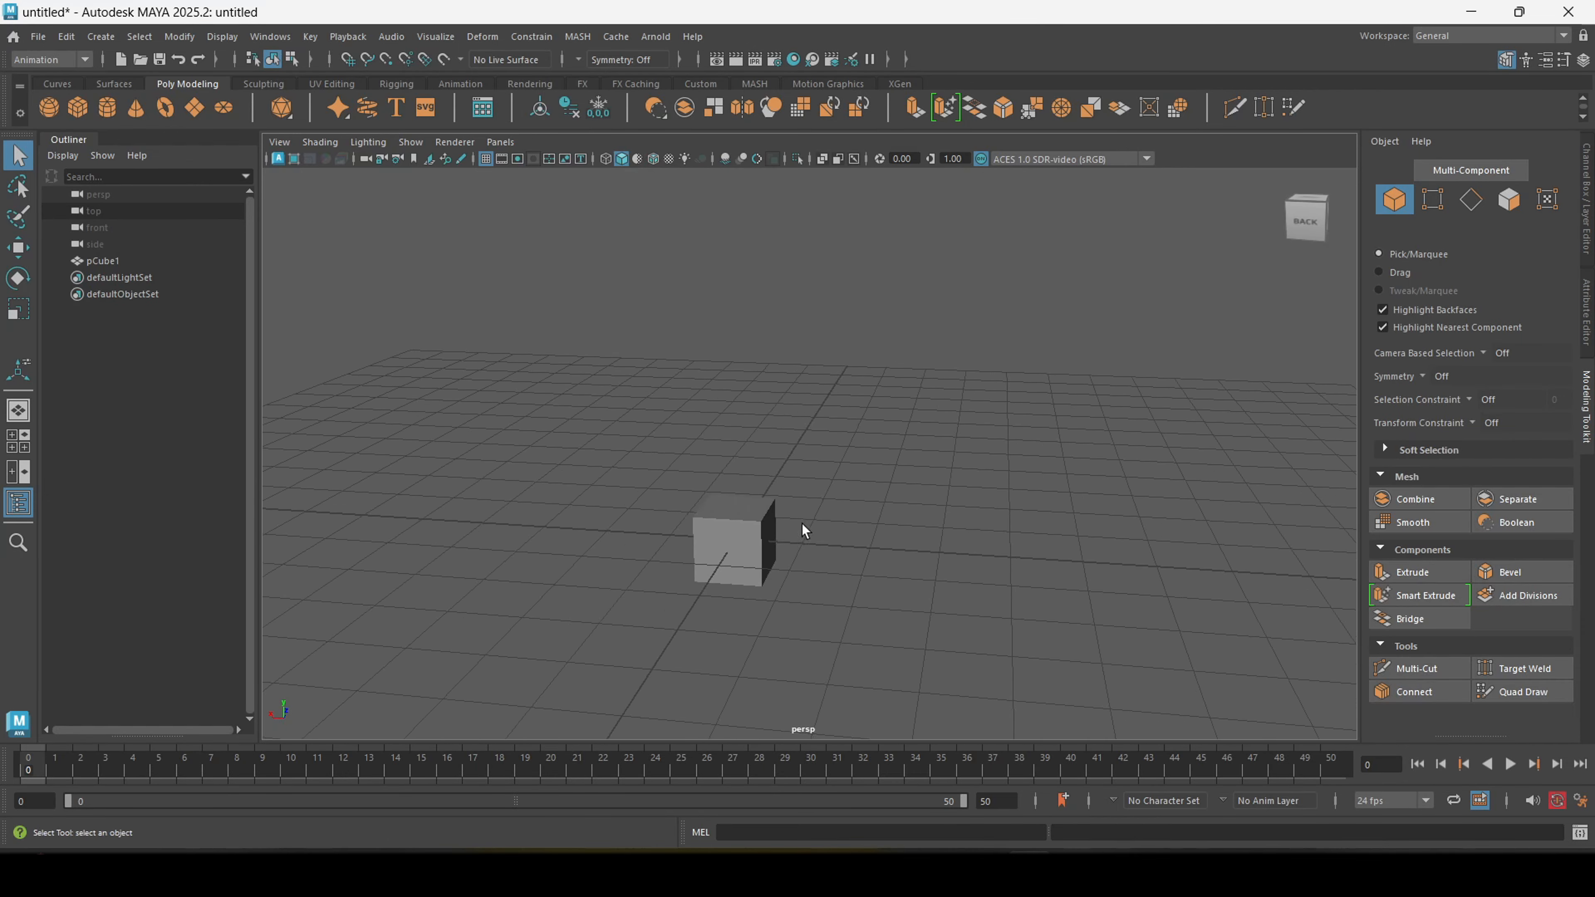
pyautogui.keyDown('alt'); pyautogui.moveTo(801, 524); pyautogui.dragTo(772, 480); pyautogui.keyUp('alt')
pyautogui.keyDown('alt'); pyautogui.moveTo(771, 480); pyautogui.dragTo(813, 524, button='middle'); pyautogui.keyUp('alt')
pyautogui.keyDown('alt'); pyautogui.moveTo(813, 524); pyautogui.dragTo(807, 510, button='right'); pyautogui.keyUp('alt')
pyautogui.keyDown('alt'); pyautogui.moveTo(807, 510); pyautogui.dragTo(775, 489); pyautogui.keyUp('alt')
pyautogui.keyDown('alt'); pyautogui.moveTo(775, 489); pyautogui.dragTo(839, 466, button='middle'); pyautogui.keyUp('alt')
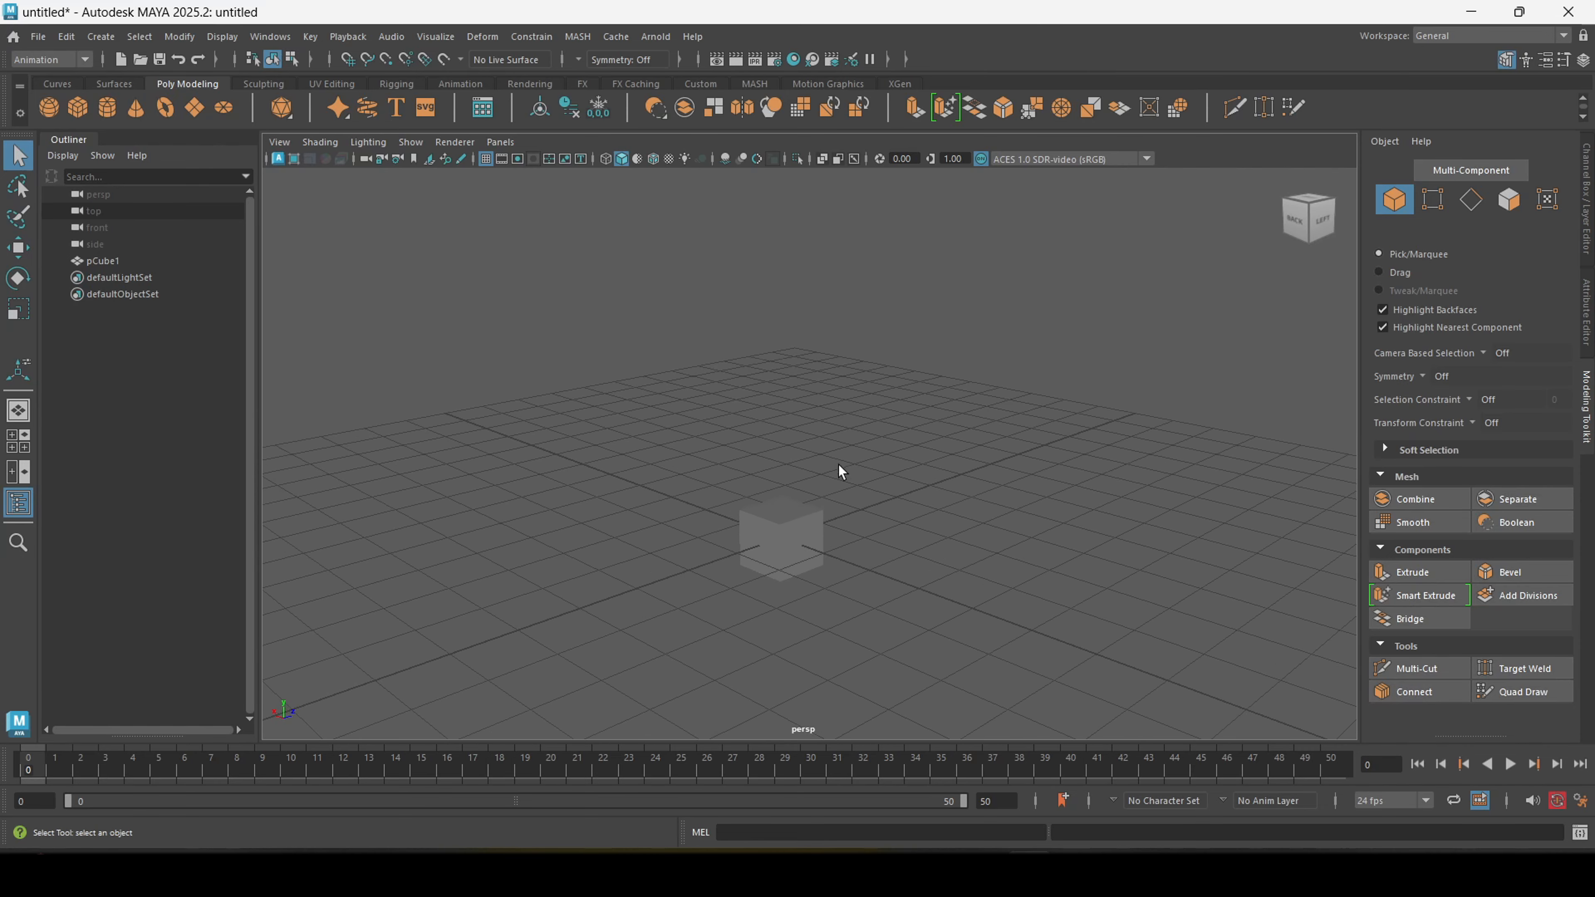
pyautogui.keyDown('alt'); pyautogui.moveTo(838, 466); pyautogui.dragTo(834, 511, button='right'); pyautogui.keyUp('alt')
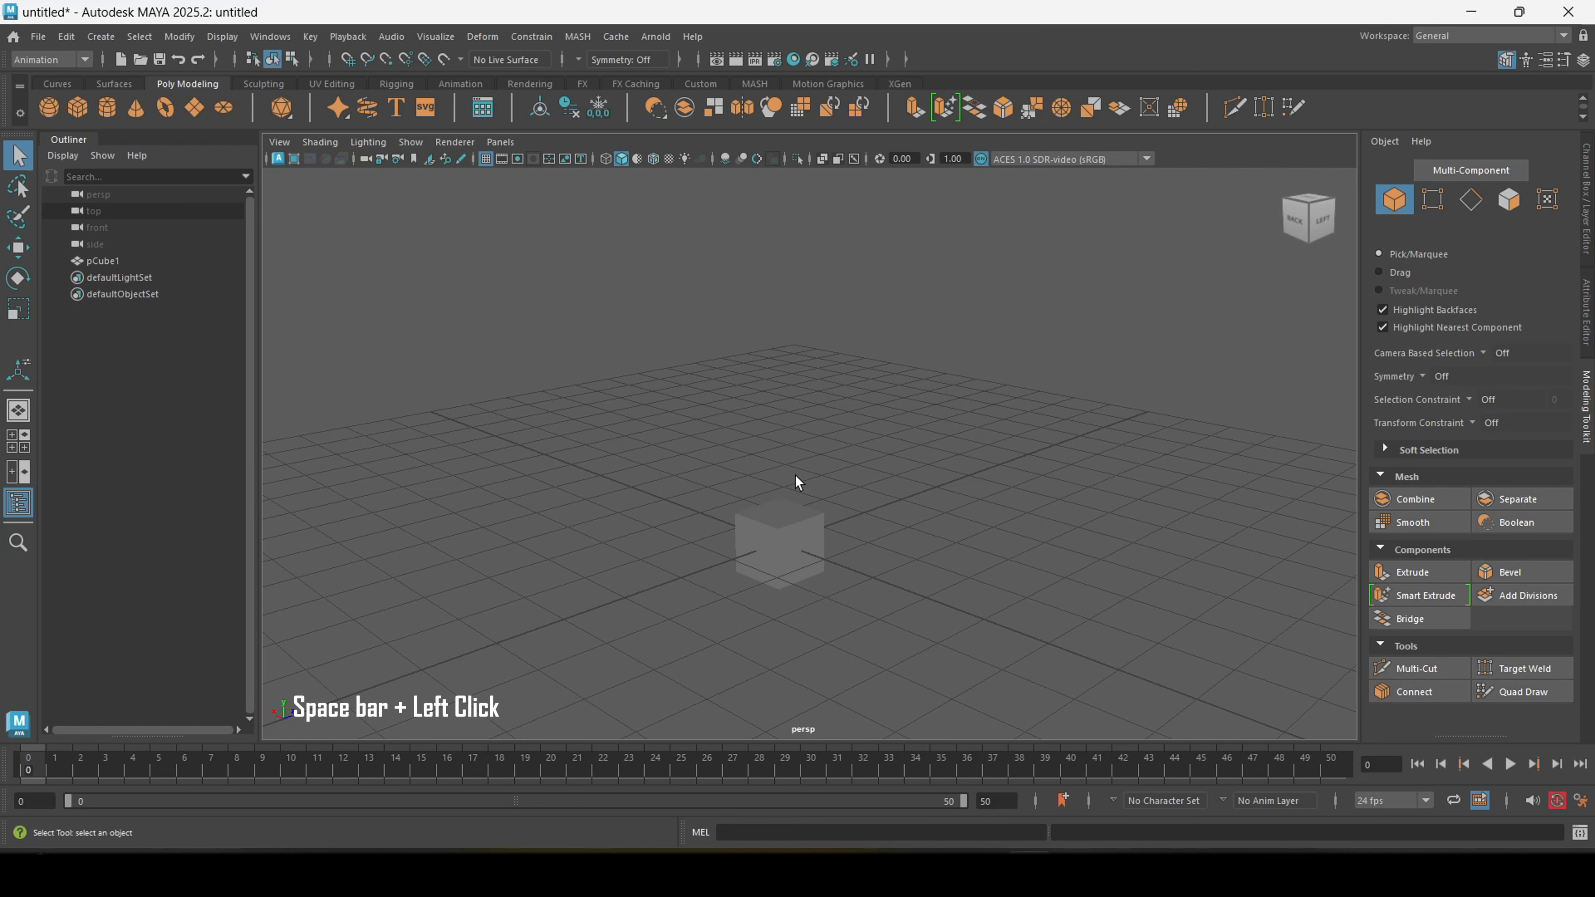
# - Look at the cube in the Top View and return to the Perspective View
pyautogui.press('space')
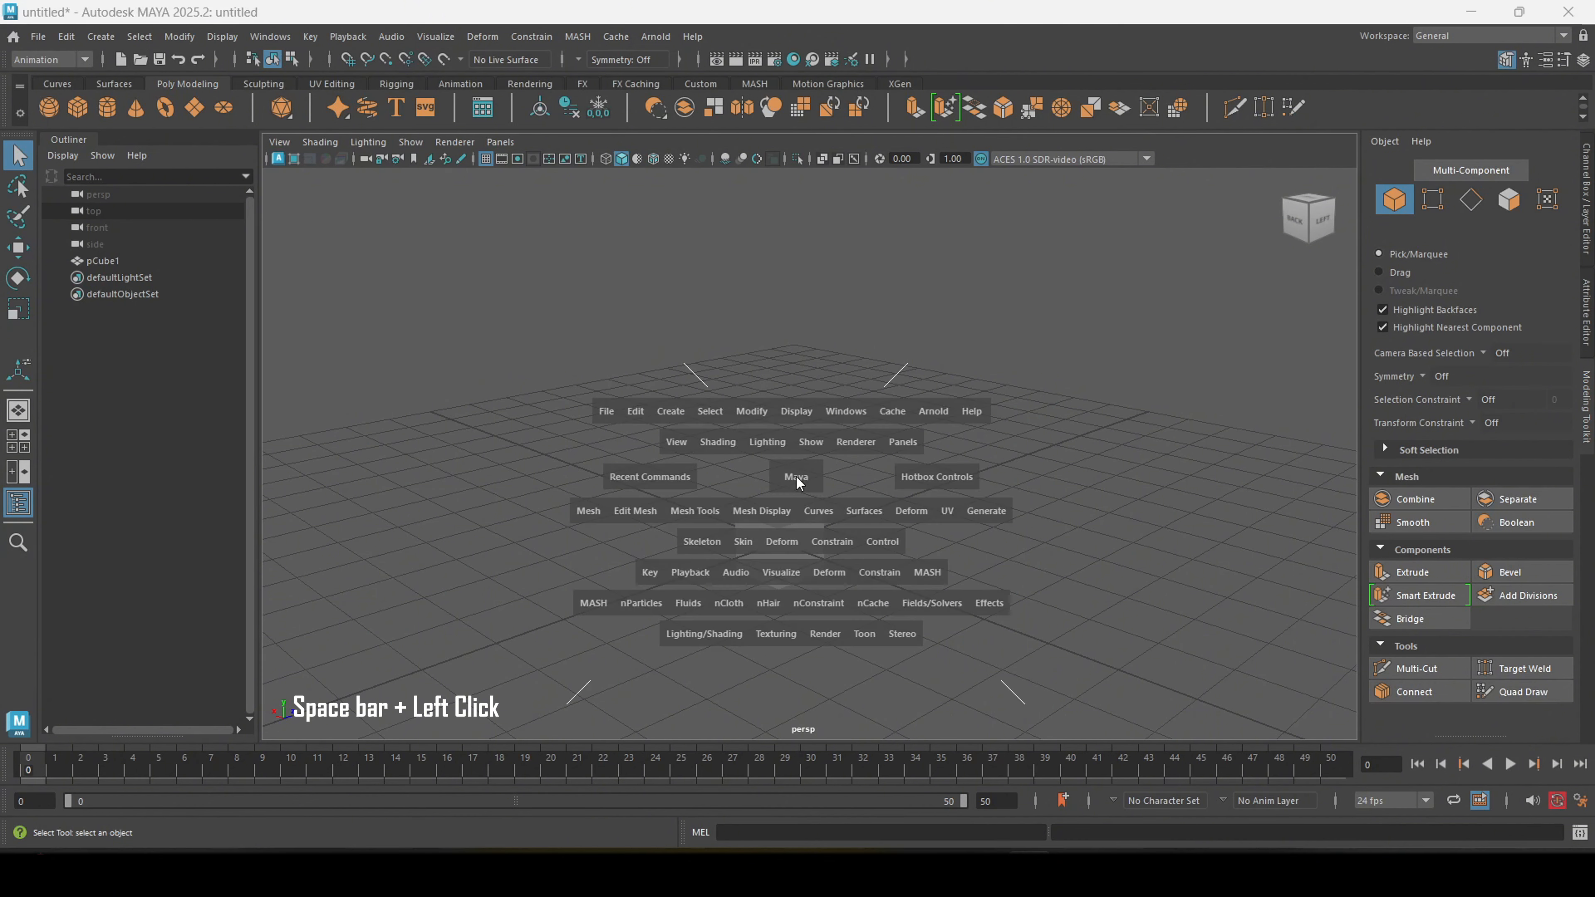
pyautogui.click(796, 477)
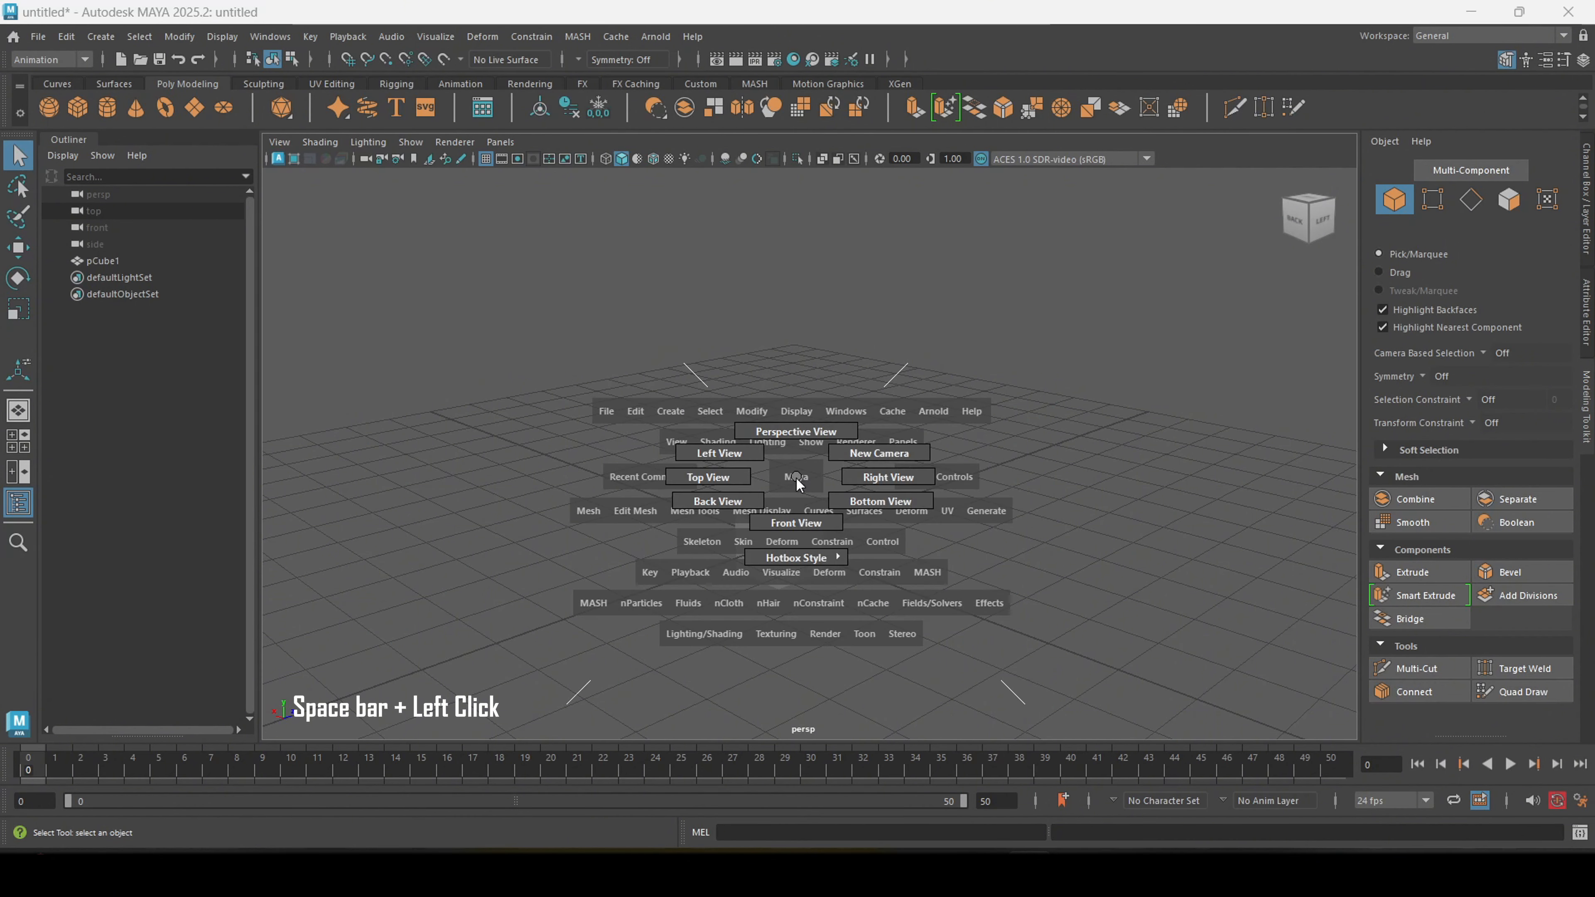
pyautogui.moveTo(790, 490); pyautogui.dragTo(725, 477)
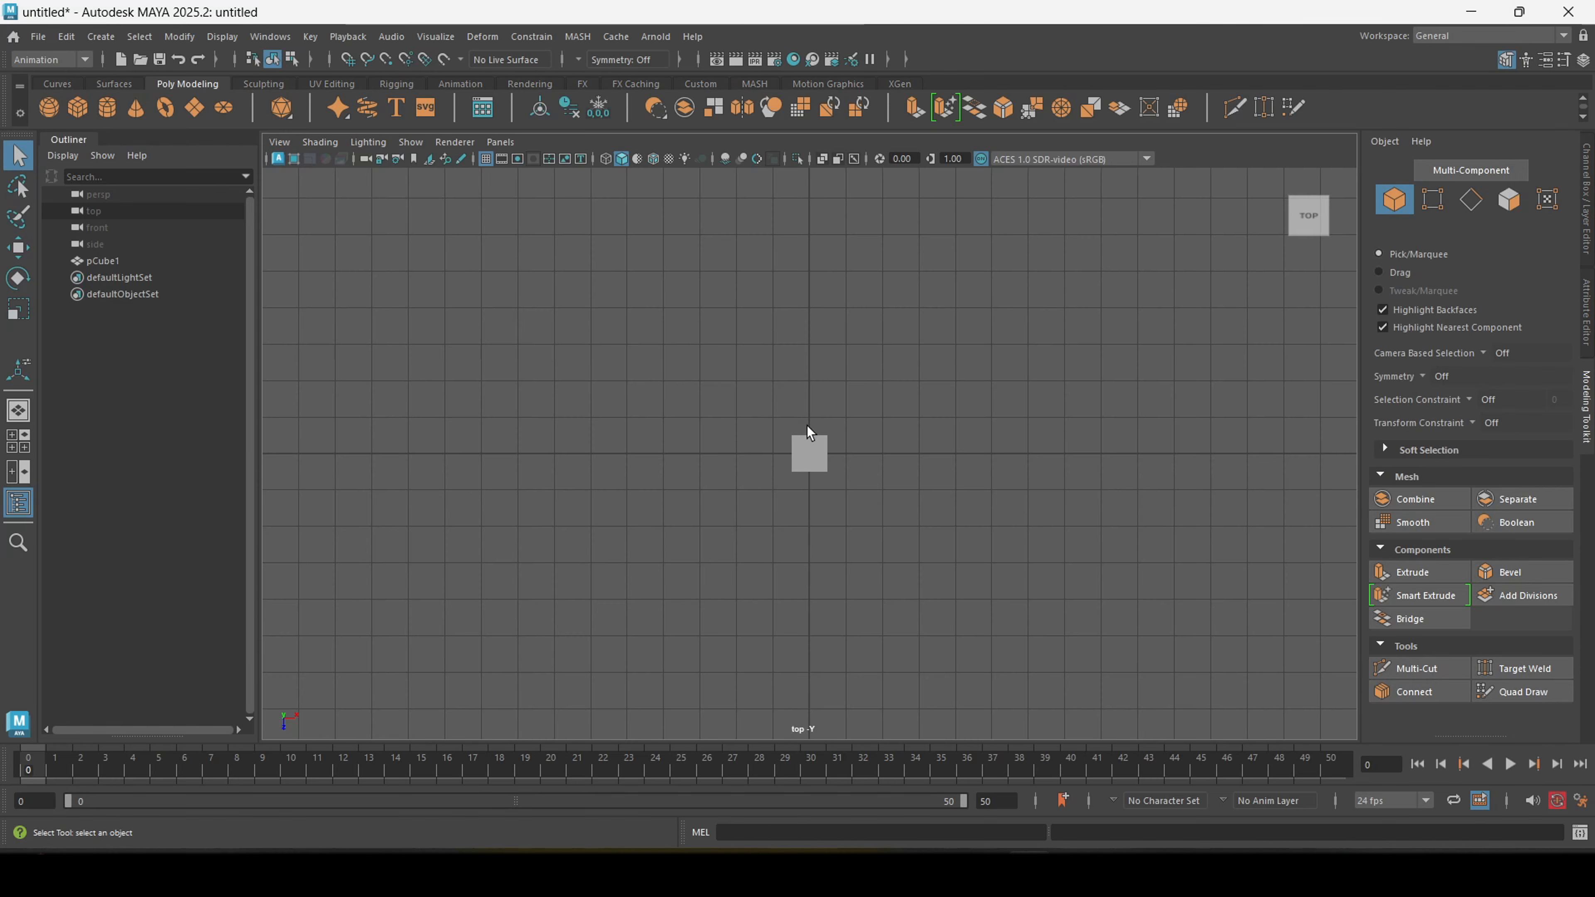
pyautogui.scroll(3, 814, 442)
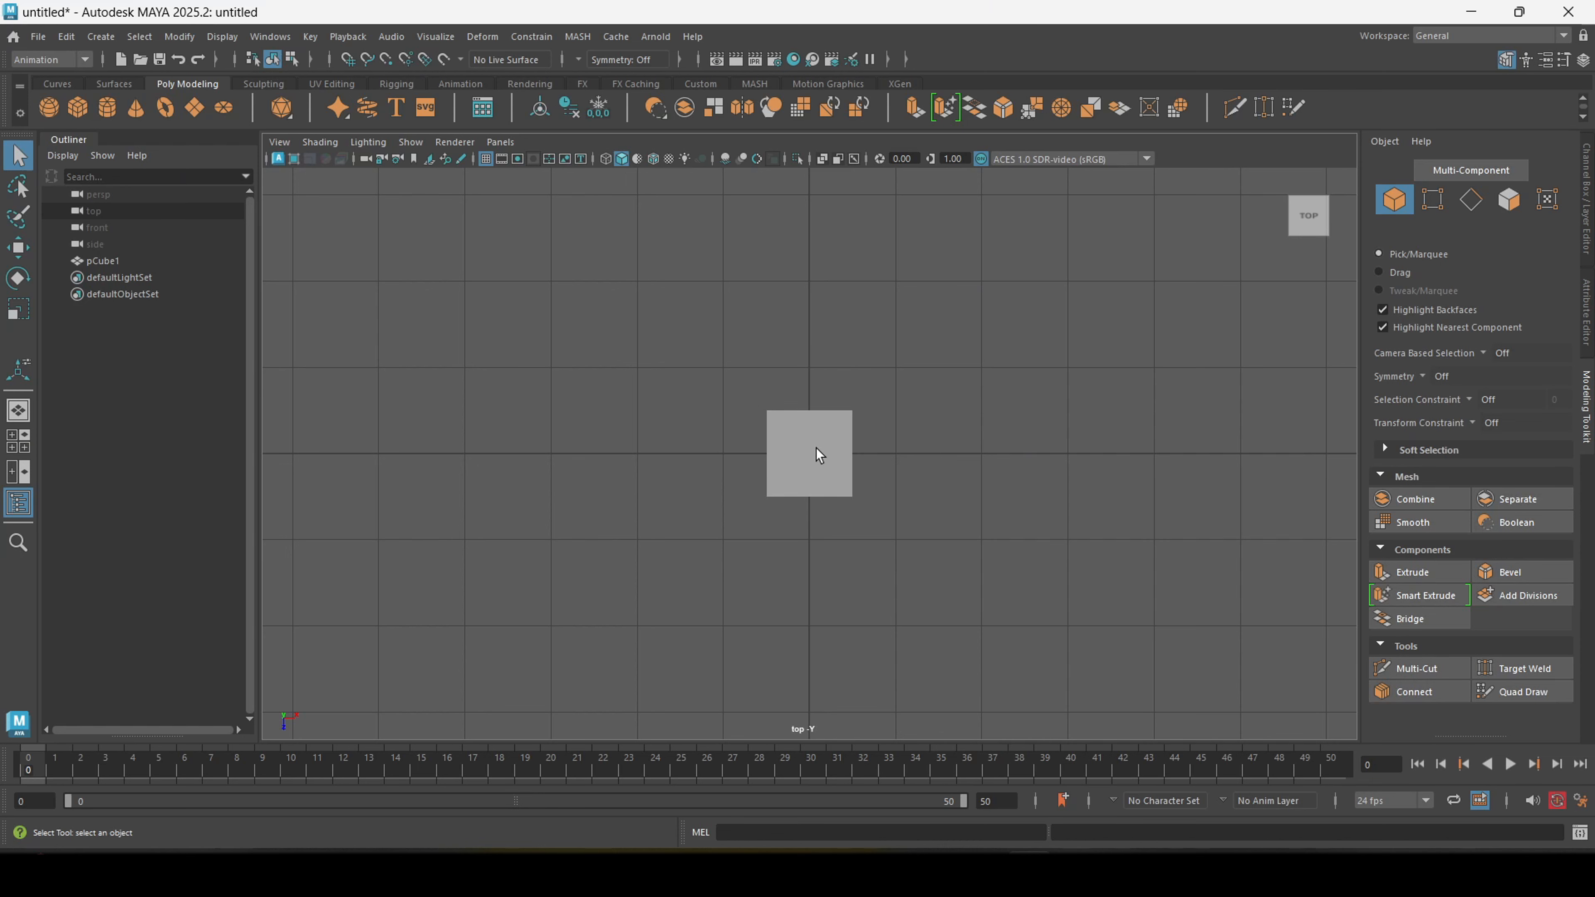
pyautogui.press('space')
pyautogui.moveTo(817, 443); pyautogui.dragTo(812, 406)
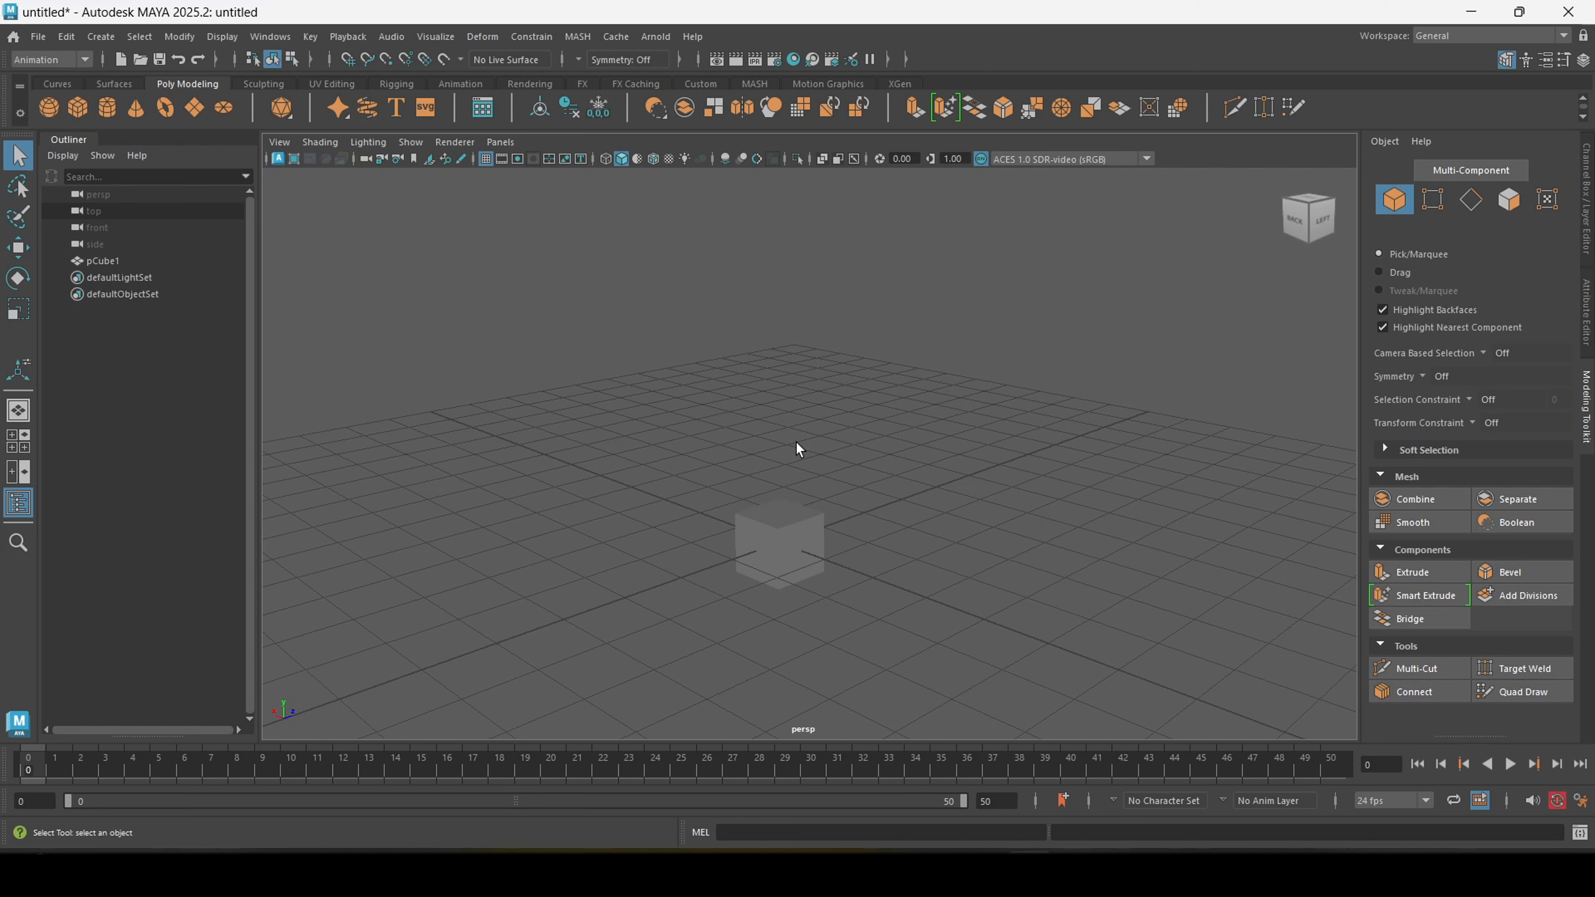
# - Select the cube and switch through the Move, Rotate and Scale tools to look at their manipulators
pyautogui.click(790, 531)
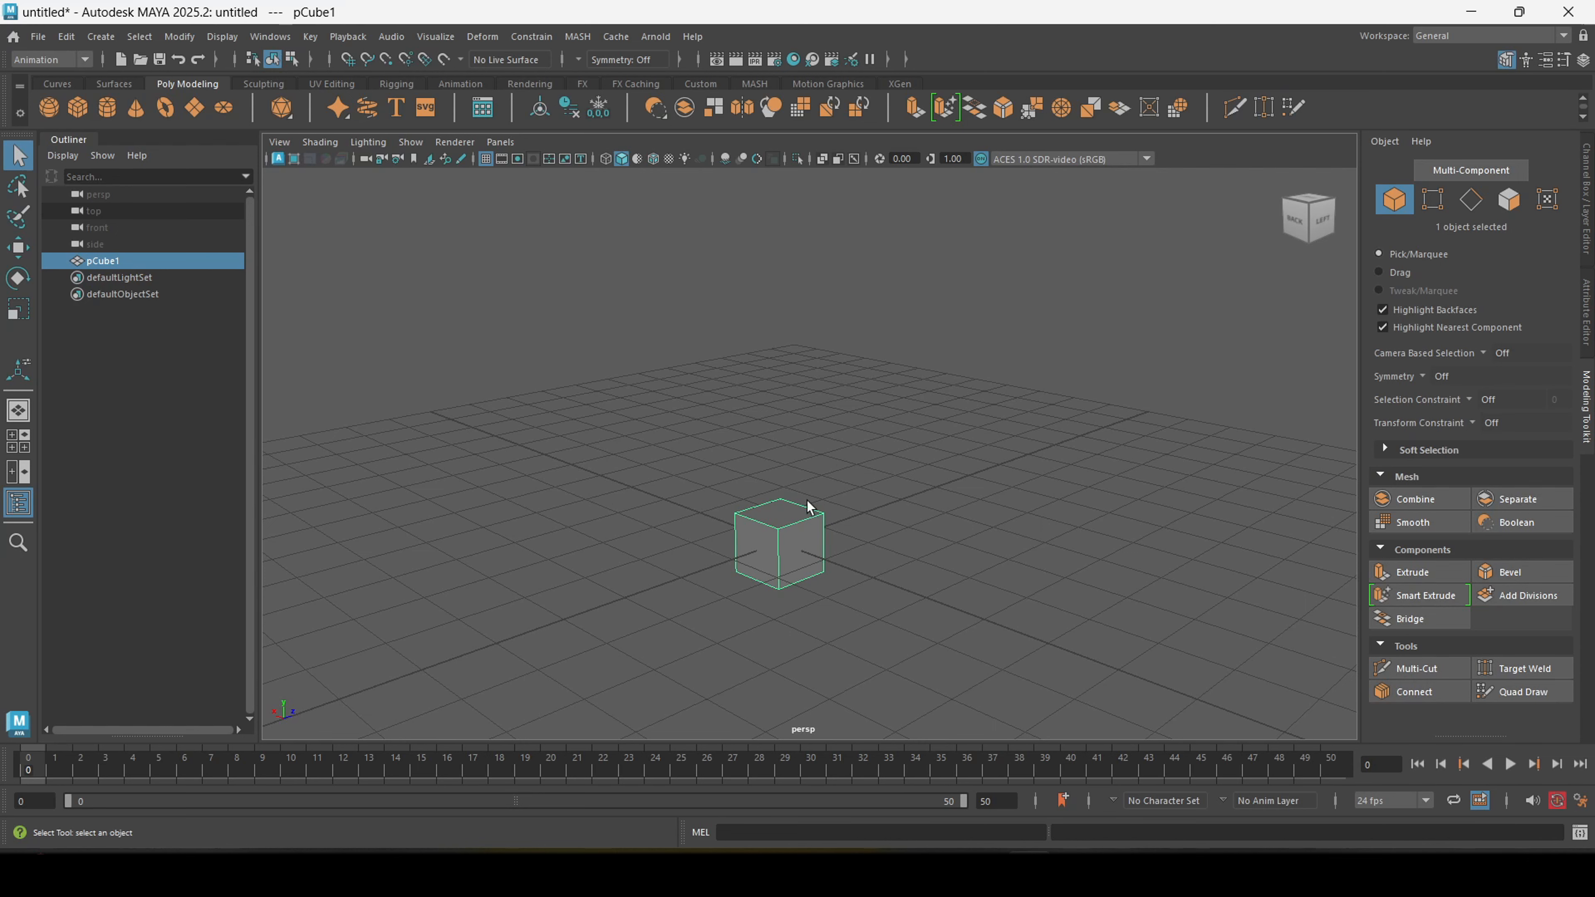
pyautogui.press('w')
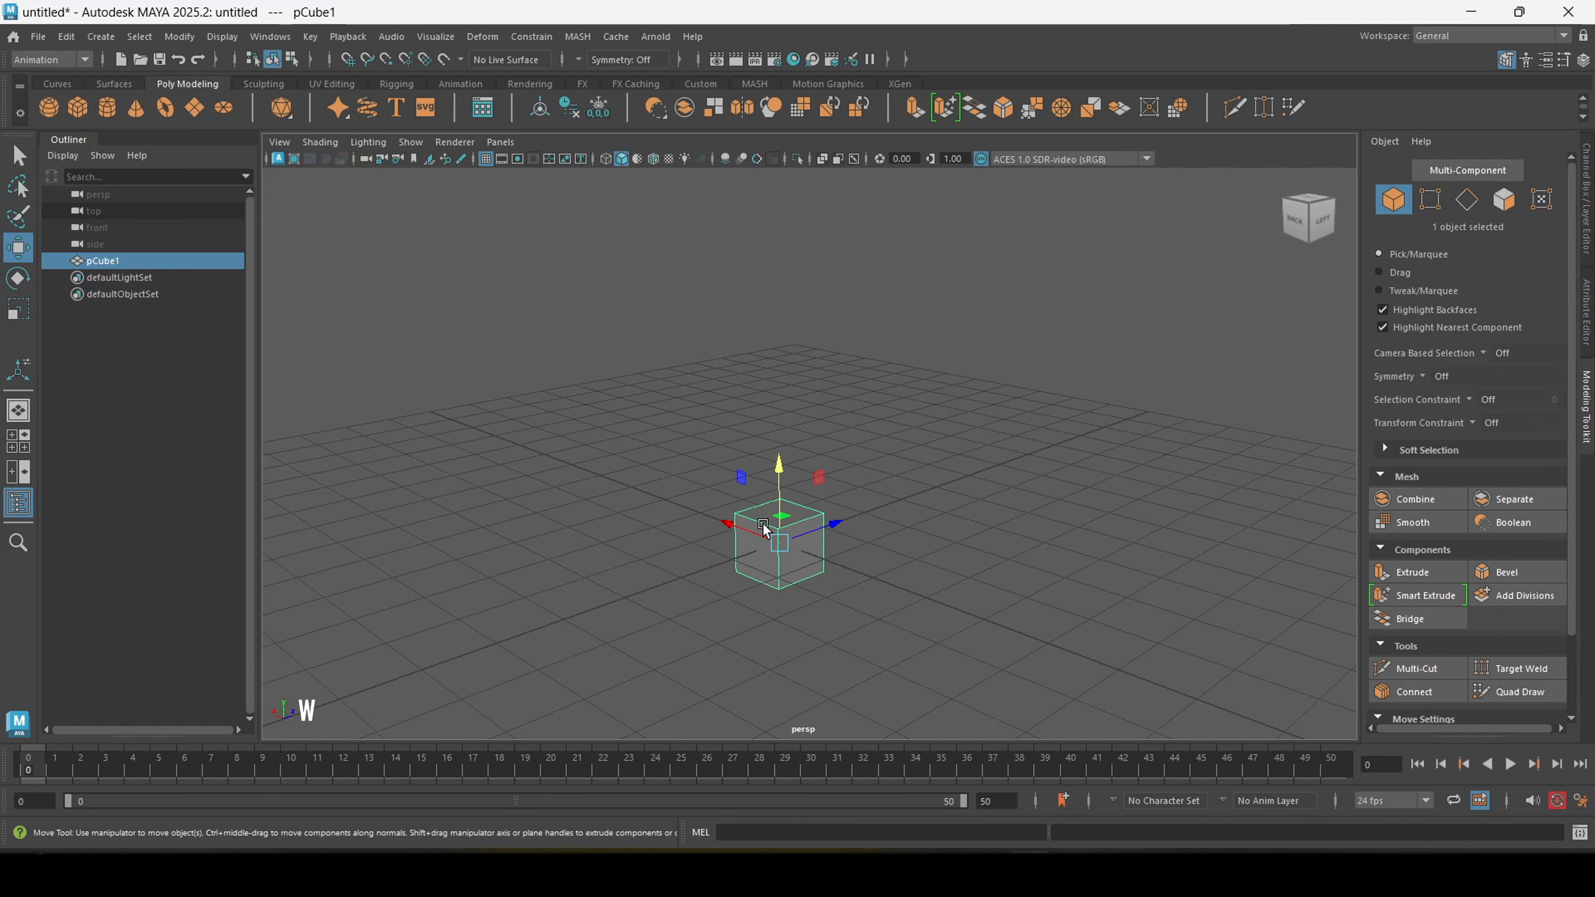
pyautogui.keyDown('alt'); pyautogui.moveTo(827, 527); pyautogui.dragTo(460, 530); pyautogui.keyUp('alt')
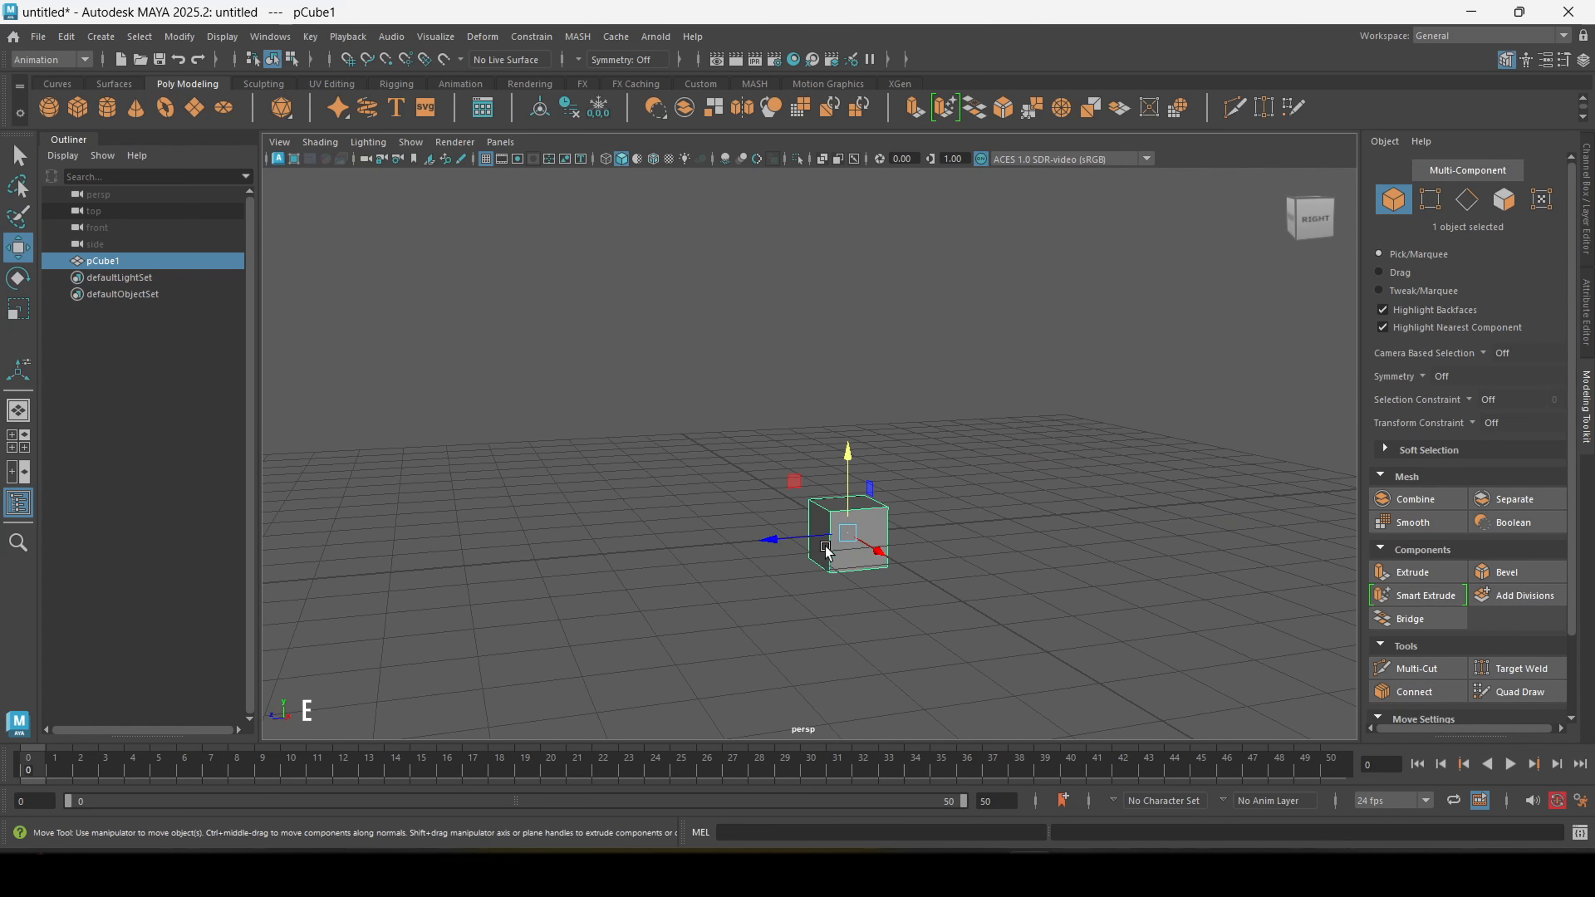
pyautogui.press('e')
pyautogui.press('r')
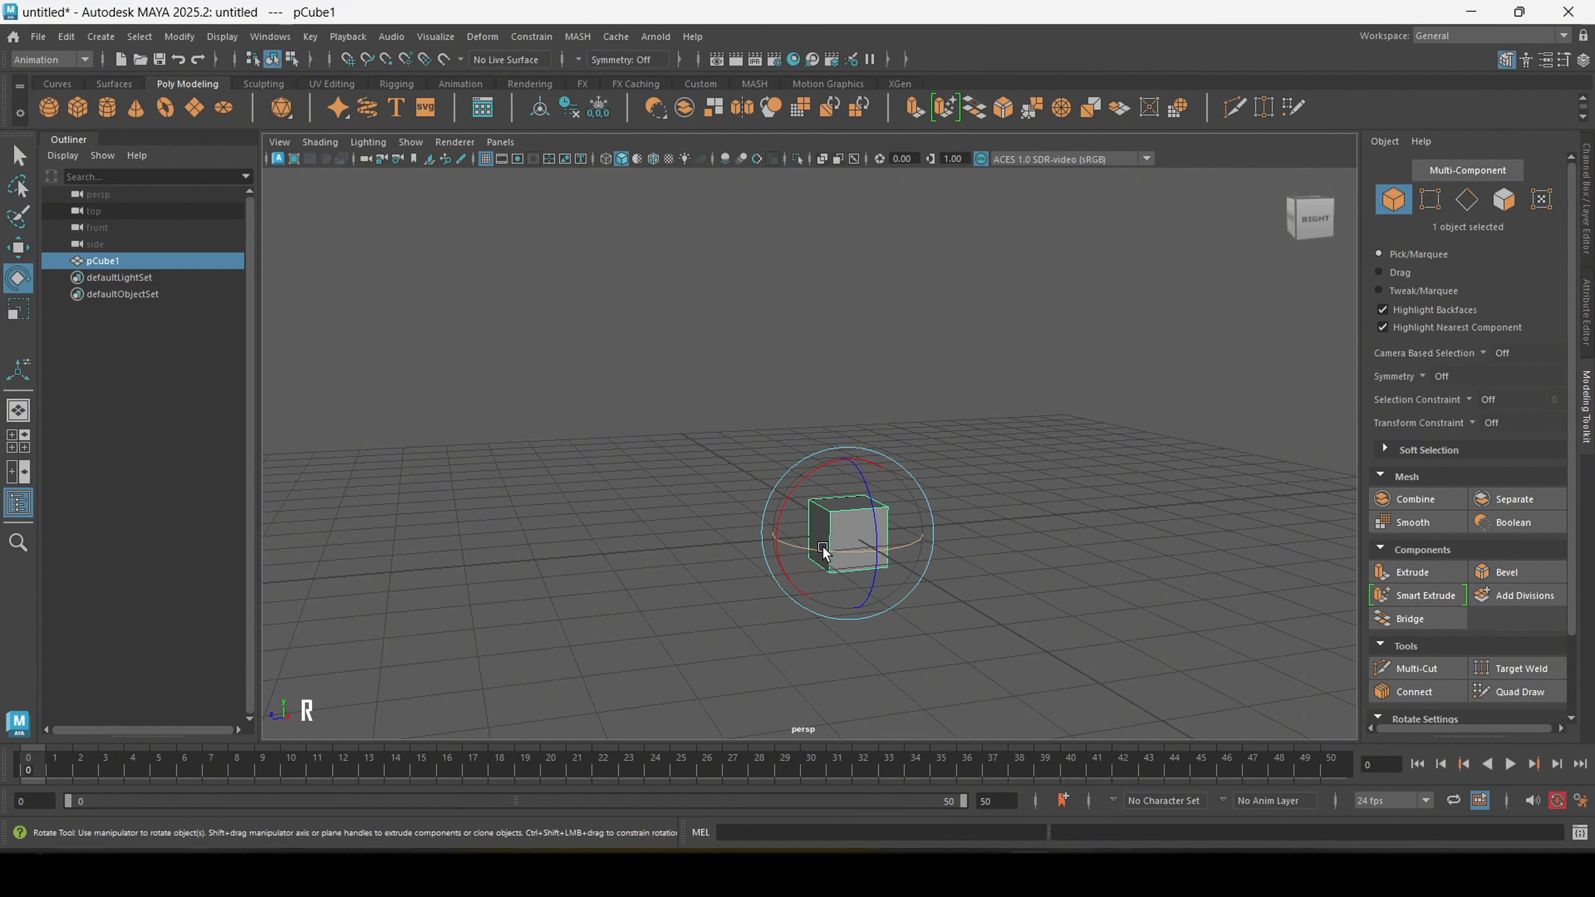
pyautogui.keyDown('alt'); pyautogui.moveTo(828, 563); pyautogui.dragTo(907, 570); pyautogui.keyUp('alt')
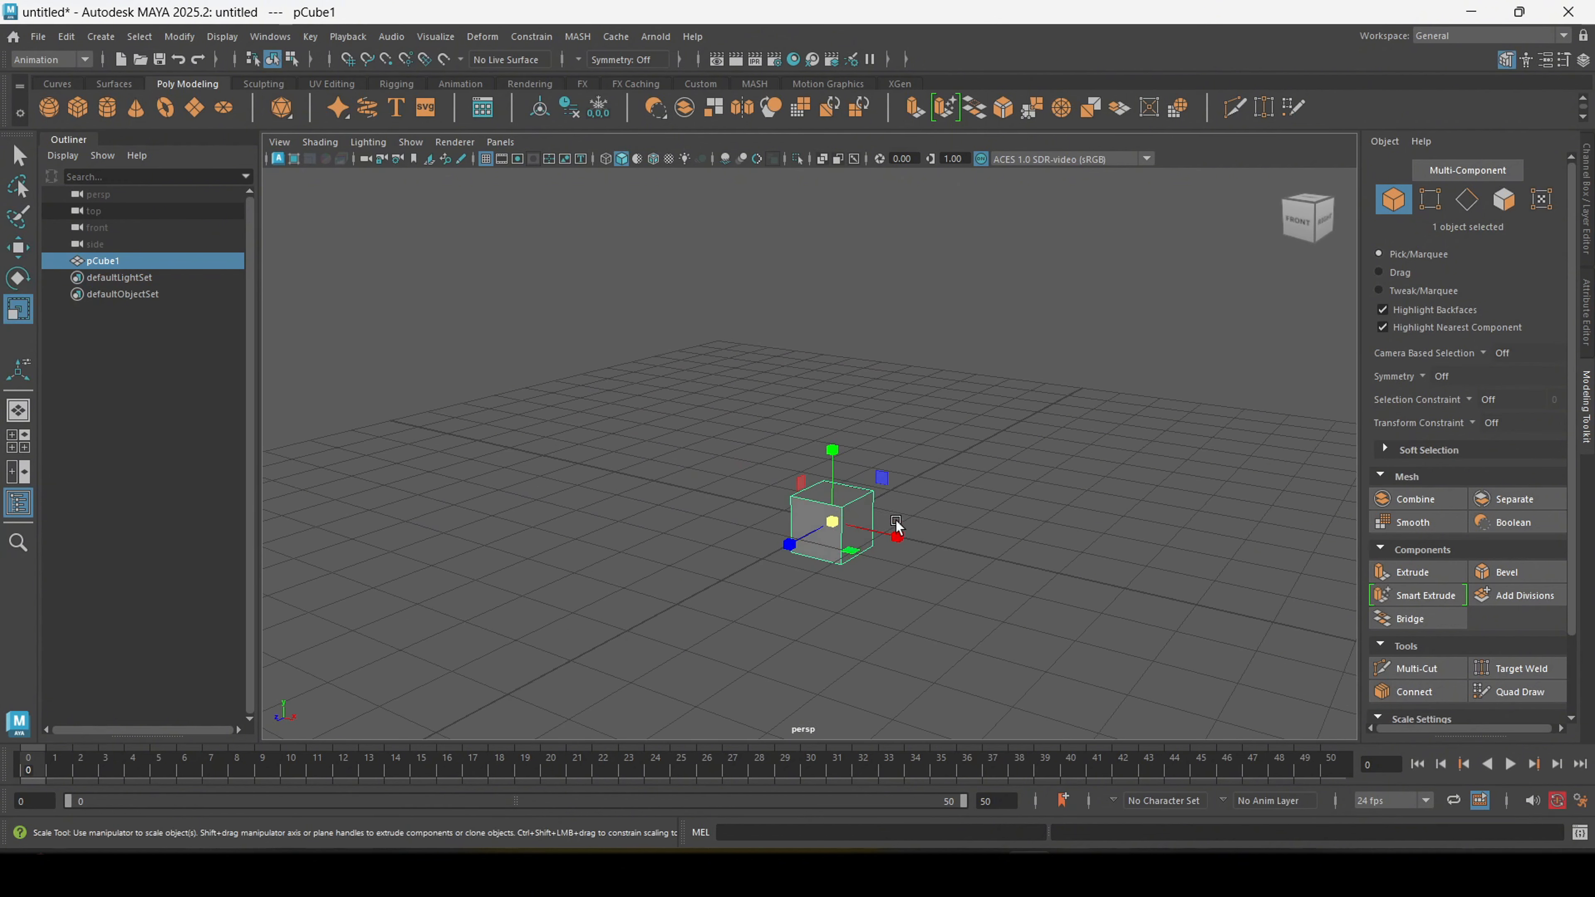
pyautogui.keyDown('alt'); pyautogui.moveTo(898, 528); pyautogui.dragTo(933, 530, button='right'); pyautogui.keyUp('alt')
pyautogui.keyDown('alt'); pyautogui.moveTo(932, 531); pyautogui.dragTo(882, 458, button='middle'); pyautogui.keyUp('alt')
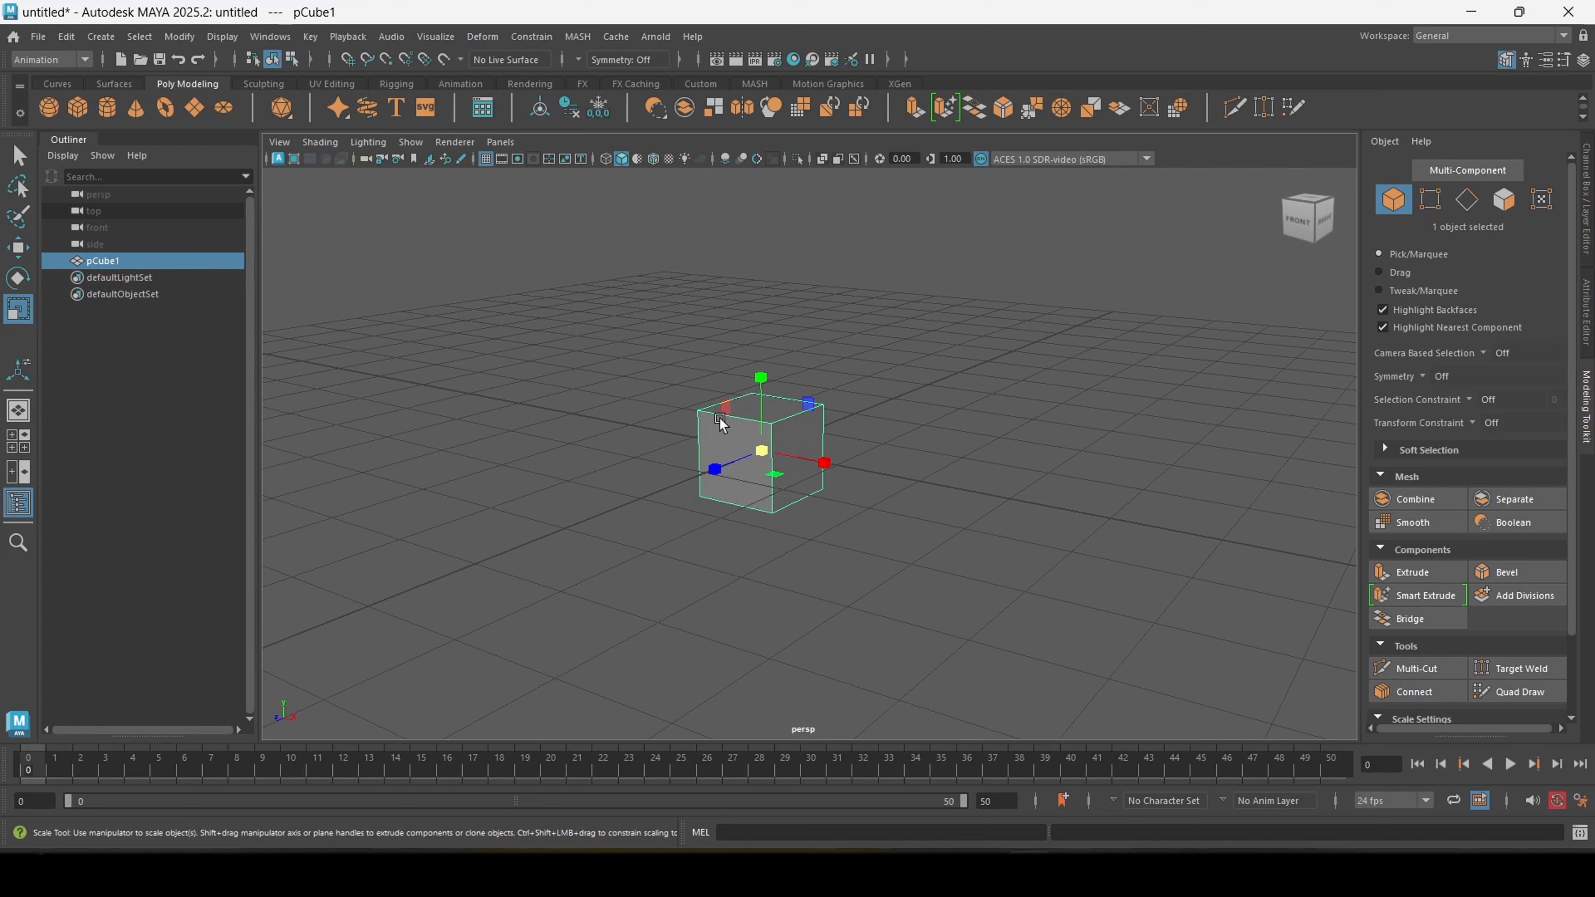
# - Show the cube's transform channels and move it freely to about X -1.95, Y 1.7, Z 2.78
pyautogui.press('w')
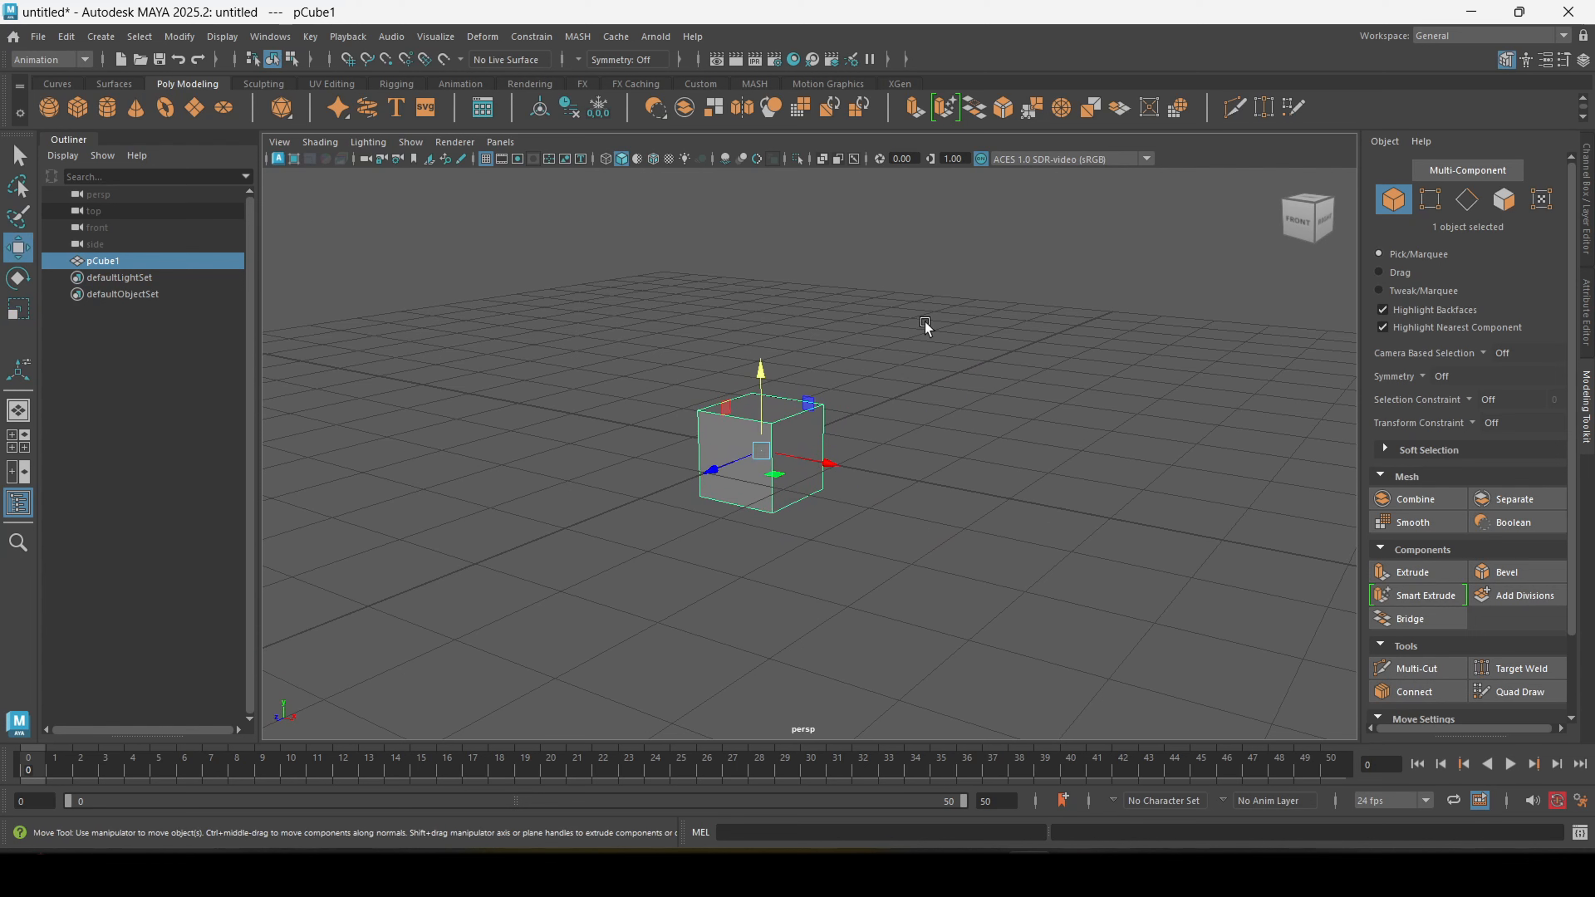
pyautogui.click(1591, 195)
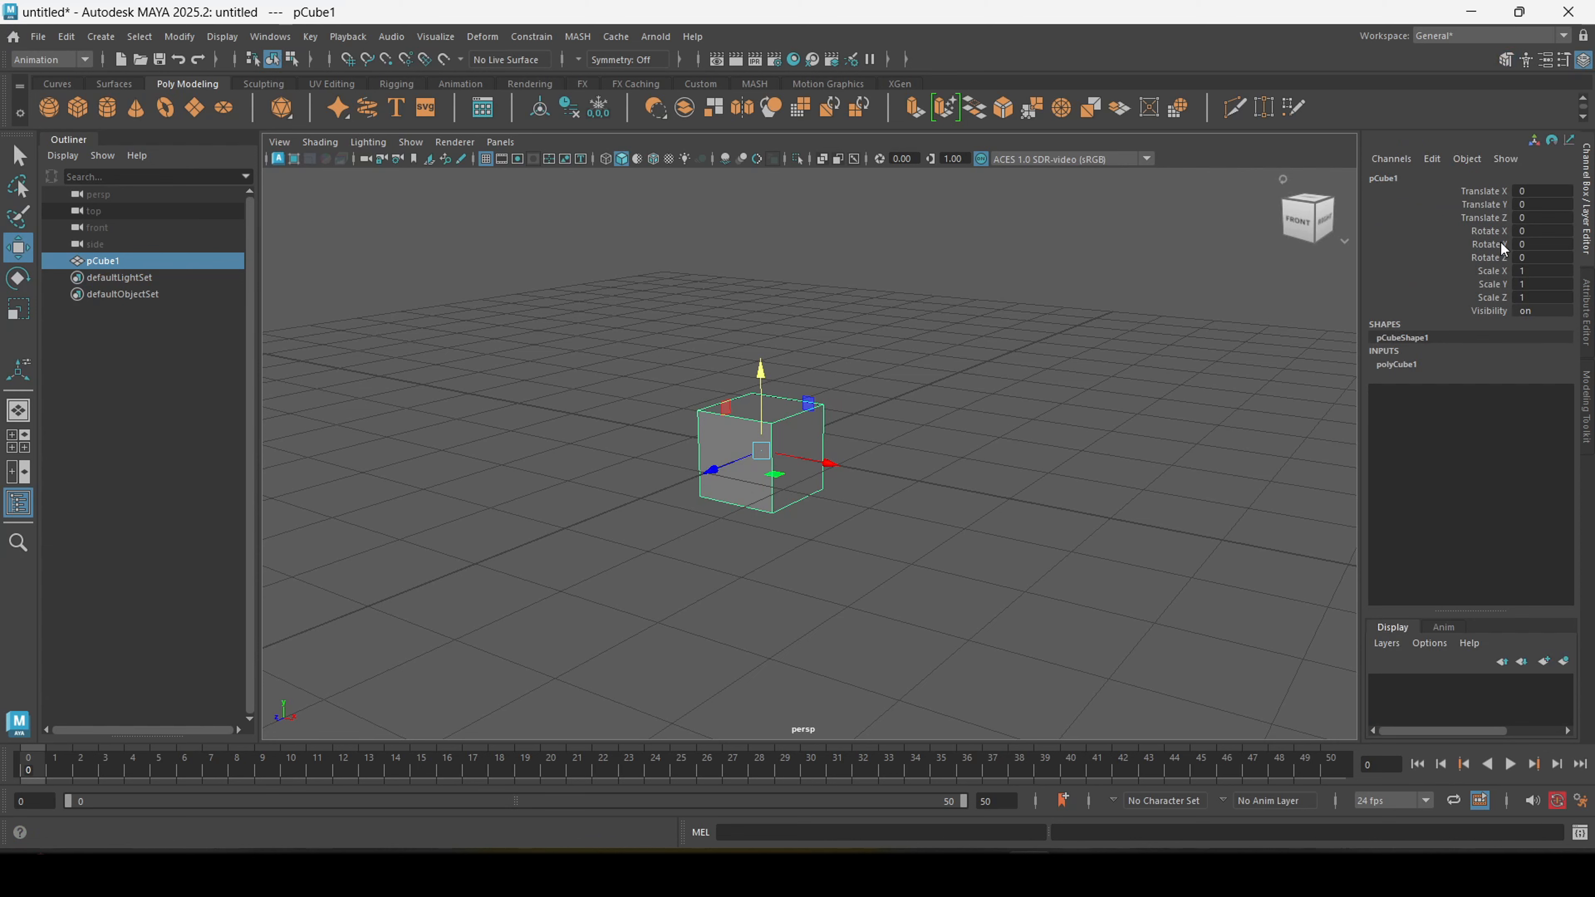
pyautogui.moveTo(712, 471); pyautogui.dragTo(537, 413)
pyautogui.moveTo(644, 493); pyautogui.dragTo(427, 317)
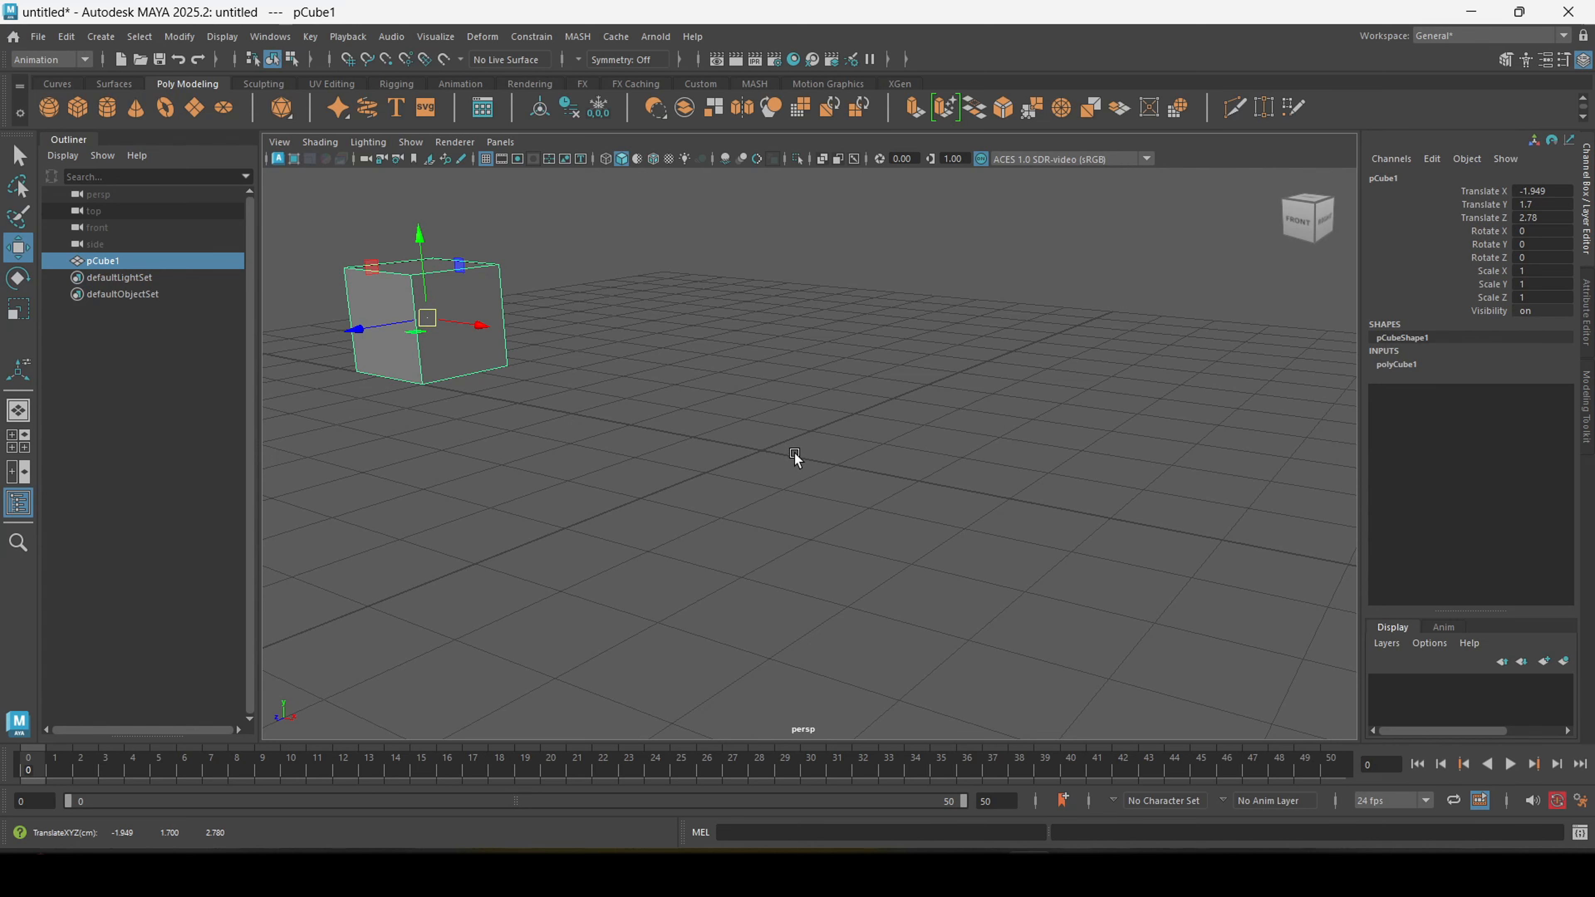
# - Set the cube's Translate X, Translate Y and Translate Z together to 0
pyautogui.click(1548, 189)
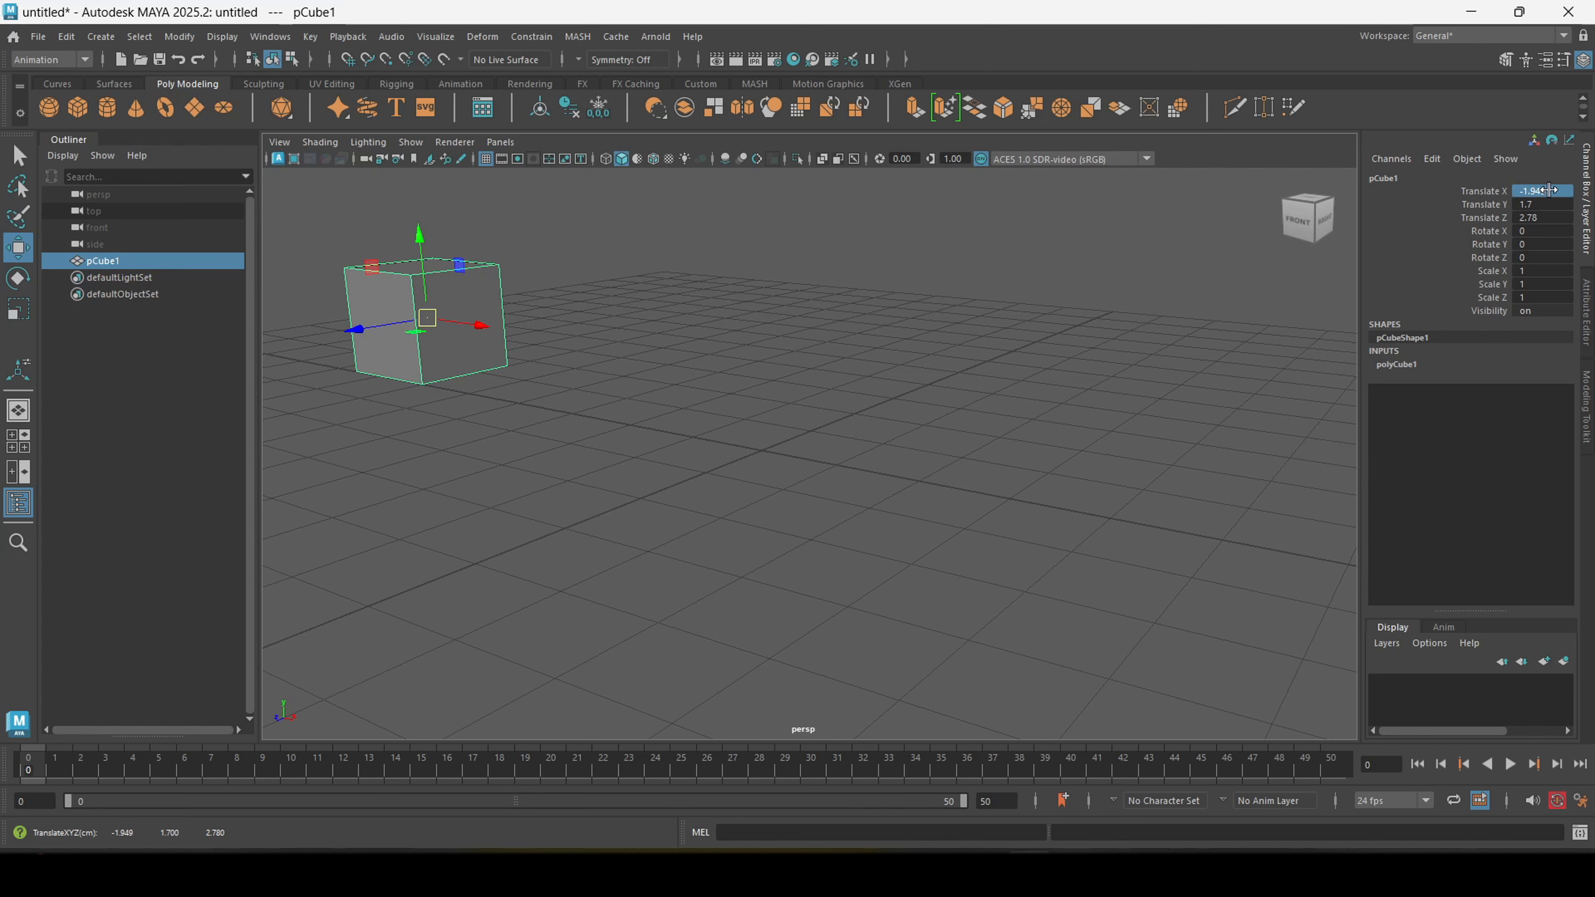
pyautogui.moveTo(1549, 190); pyautogui.dragTo(1552, 212)
pyautogui.doubleClick(1552, 217)
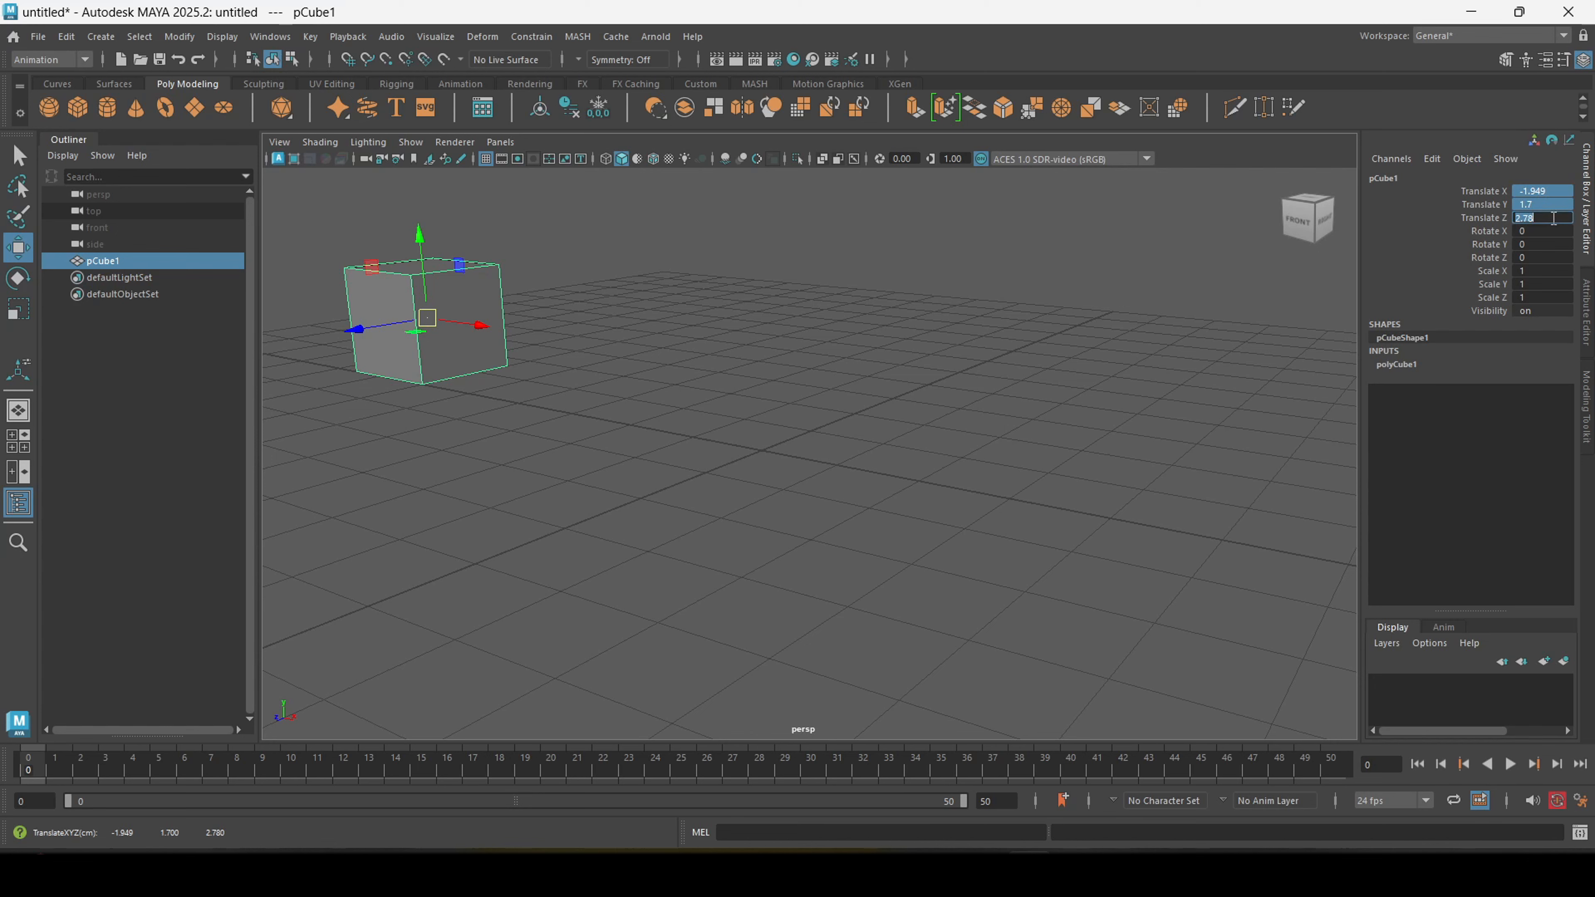
pyautogui.write('0')
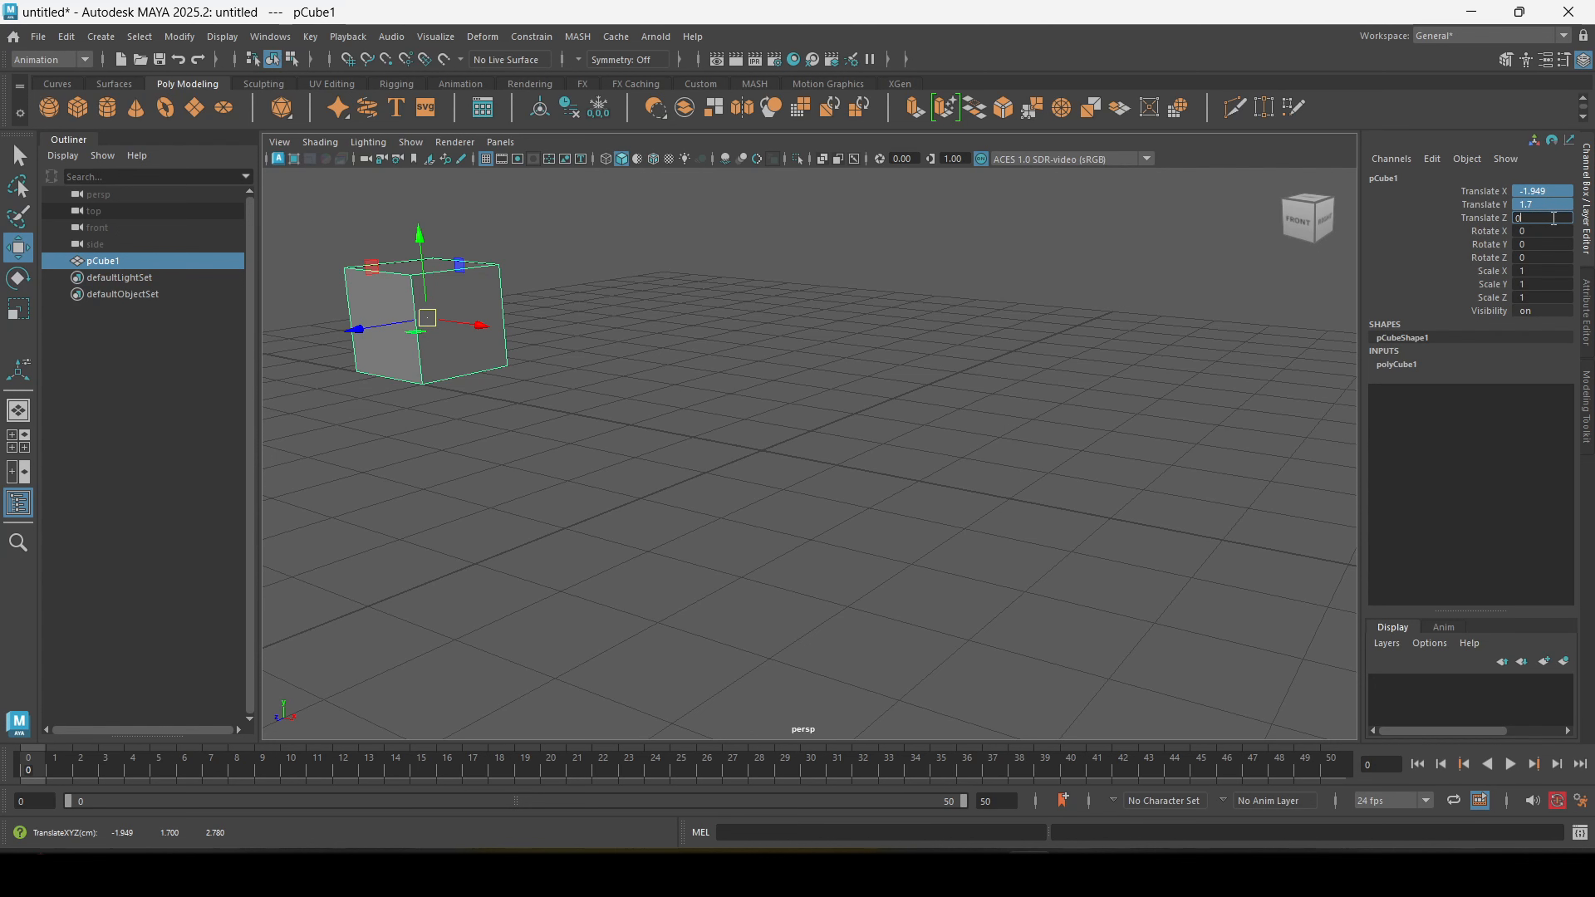
pyautogui.press('Return')
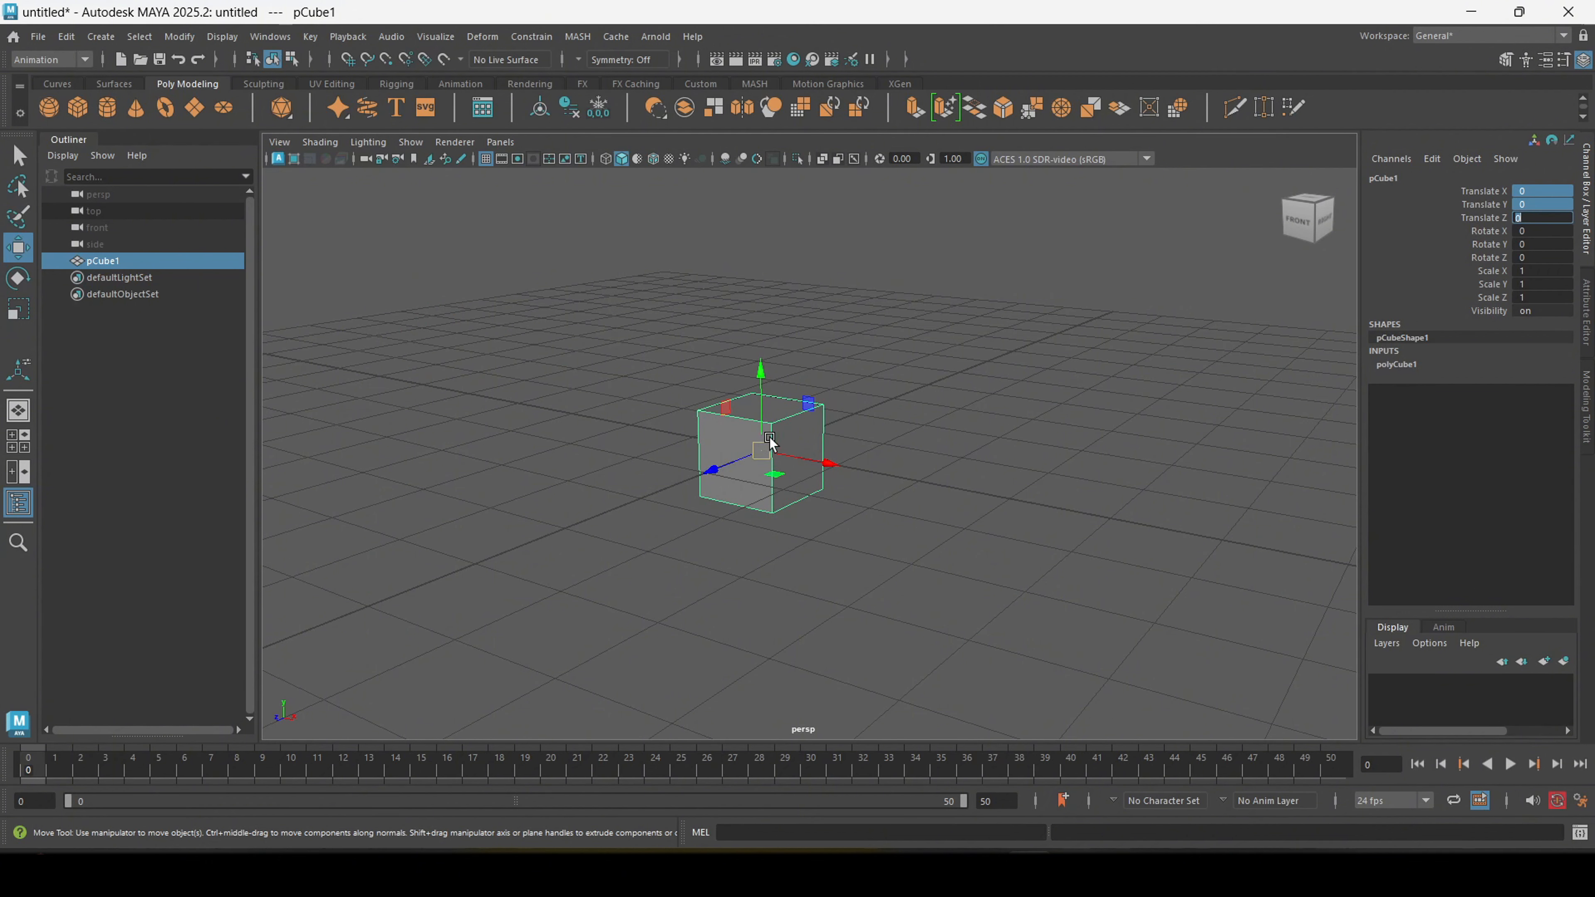
# - Move the cube along its X and Y axes to about X -6.17 and Y 2.25
pyautogui.keyDown('alt'); pyautogui.moveTo(807, 443); pyautogui.dragTo(687, 413); pyautogui.keyUp('alt')
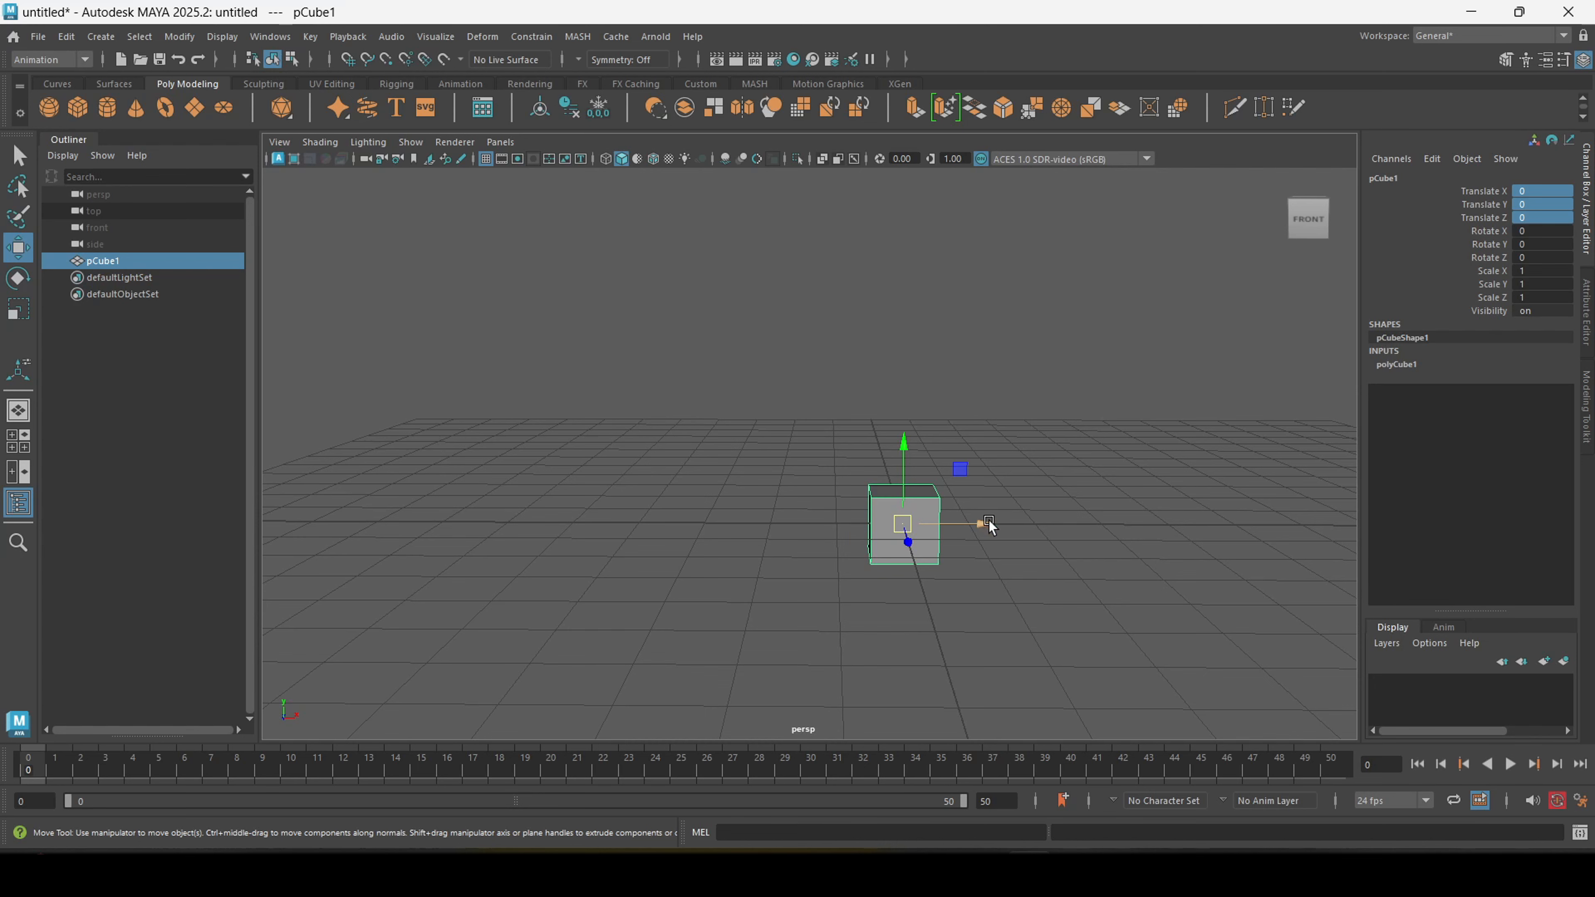
pyautogui.moveTo(989, 525); pyautogui.dragTo(577, 521)
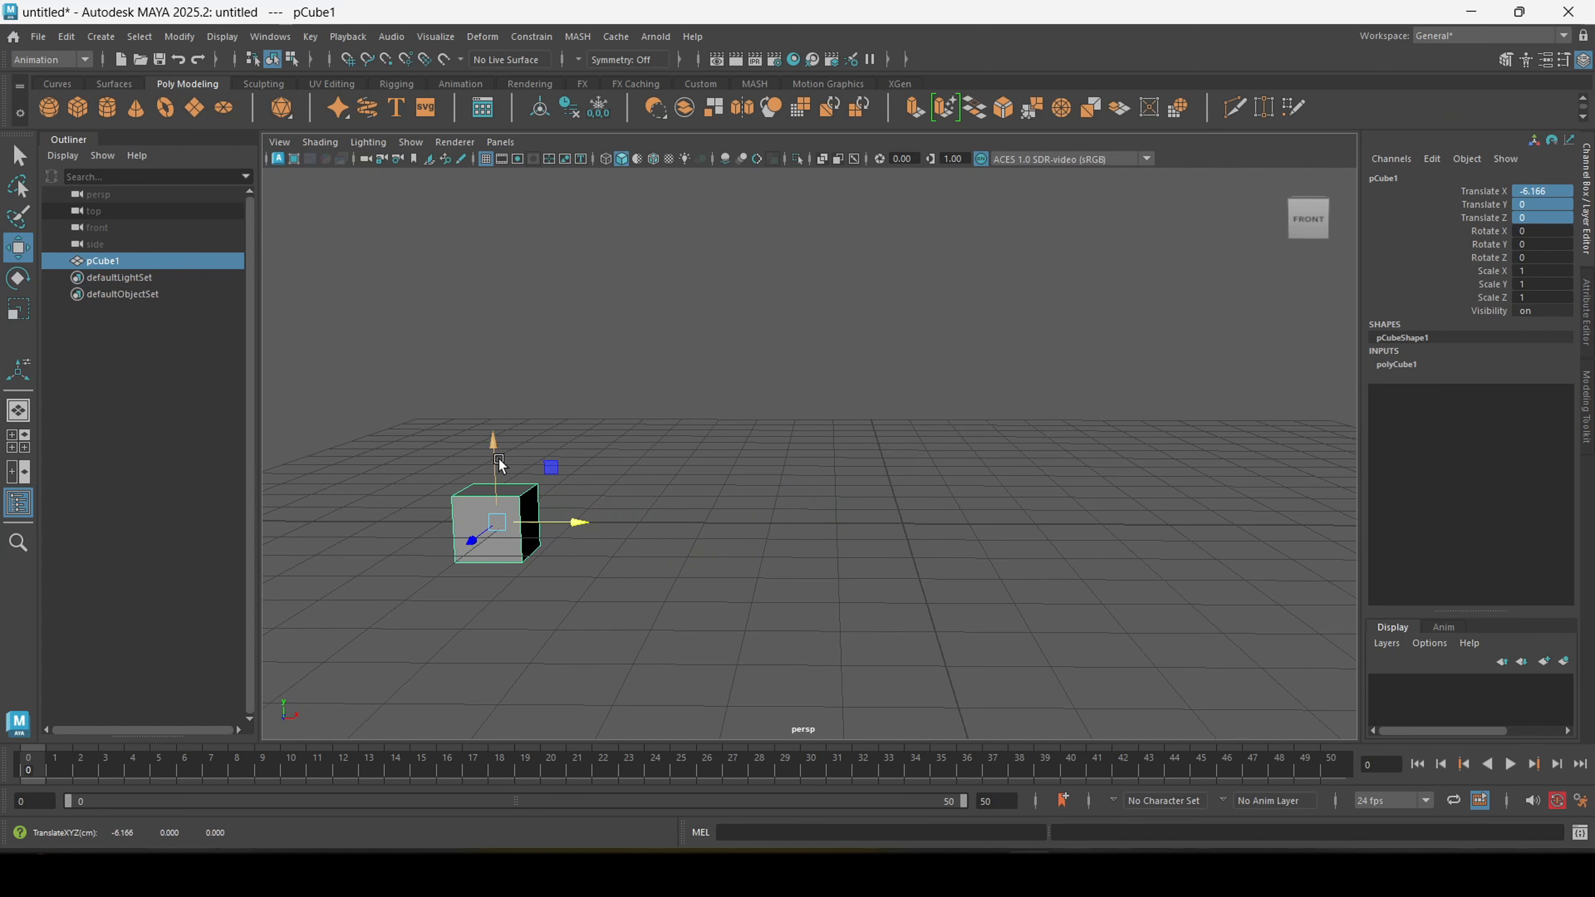
pyautogui.moveTo(499, 460); pyautogui.dragTo(488, 314)
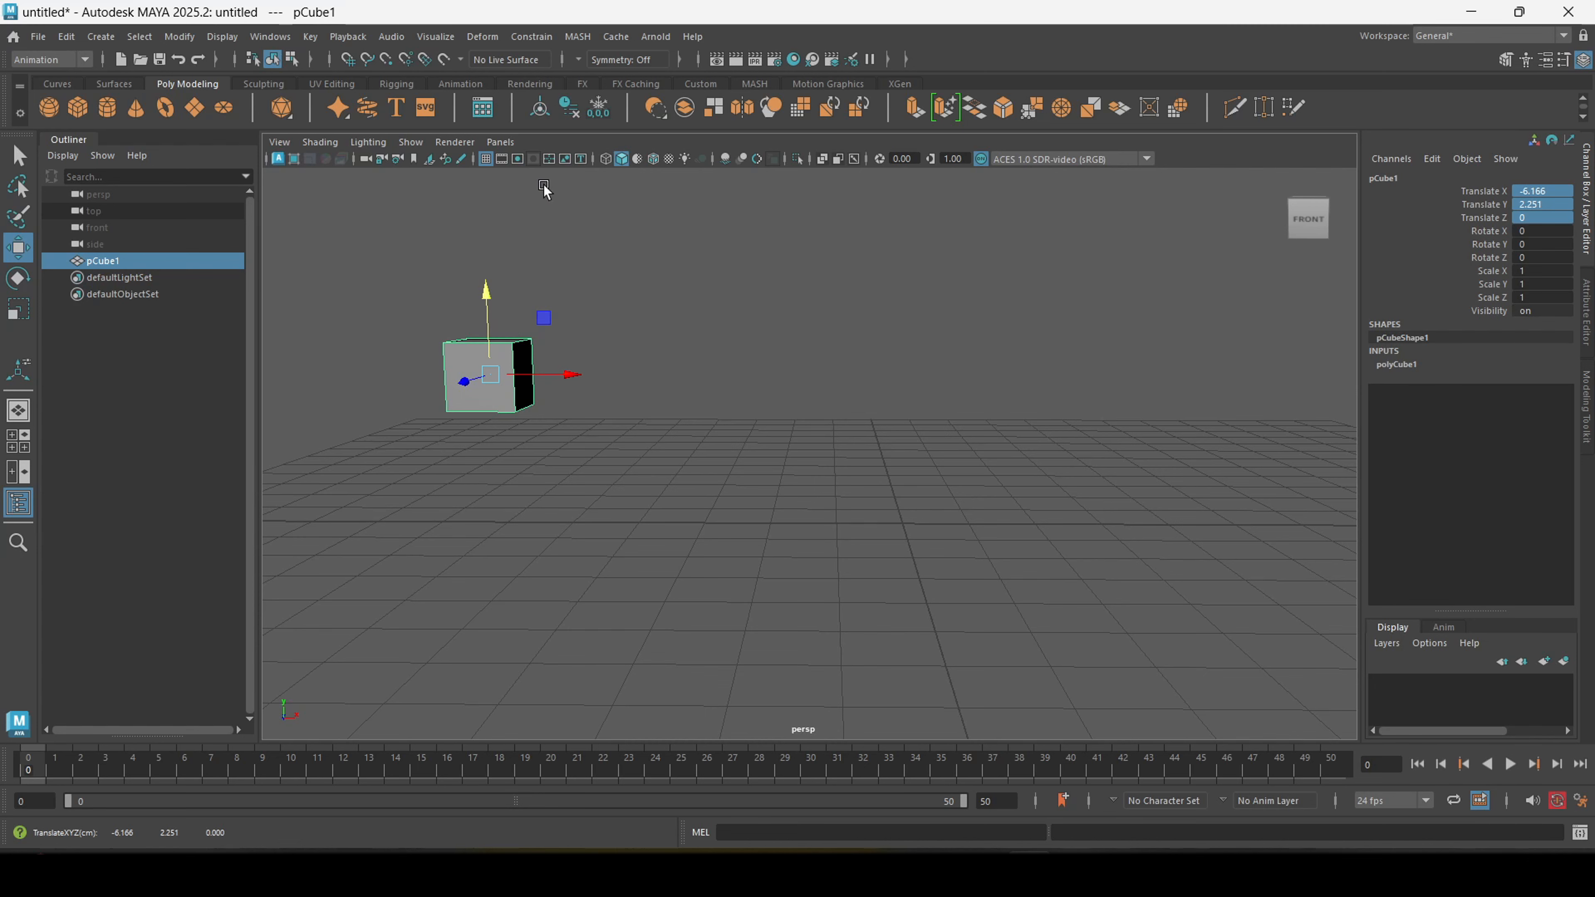
# - Freeze the cube's transformations and move it freely to about X 9.73, Y 1.24, Z -5.95
pyautogui.click(595, 103)
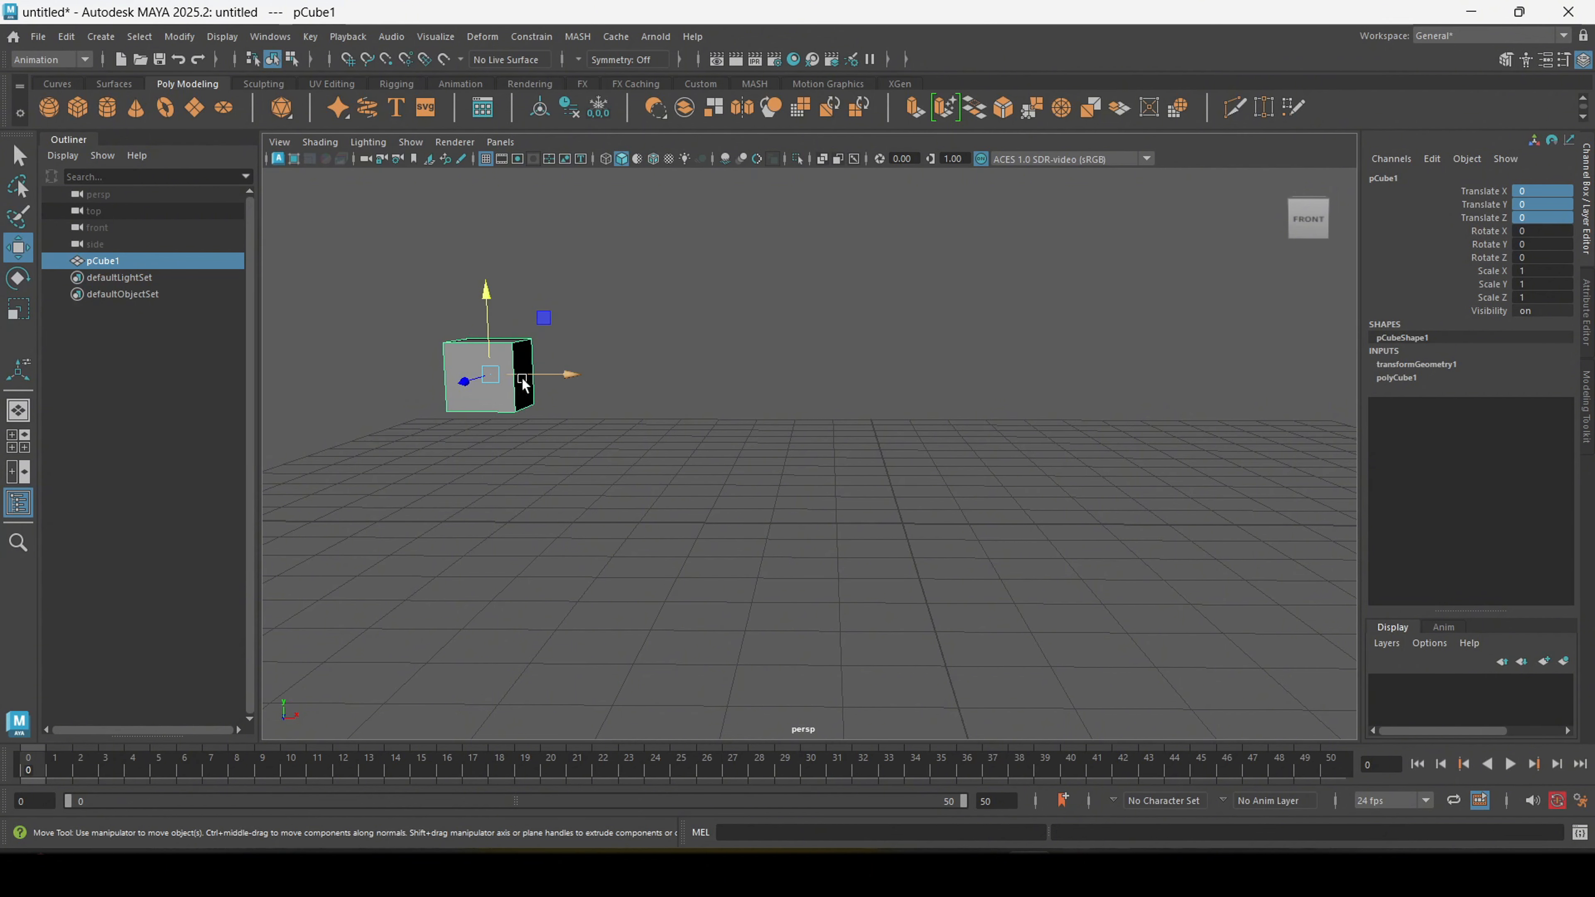
pyautogui.moveTo(496, 380); pyautogui.dragTo(810, 448)
pyautogui.scroll(4, 810, 445)
pyautogui.moveTo(904, 390); pyautogui.dragTo(1037, 318)
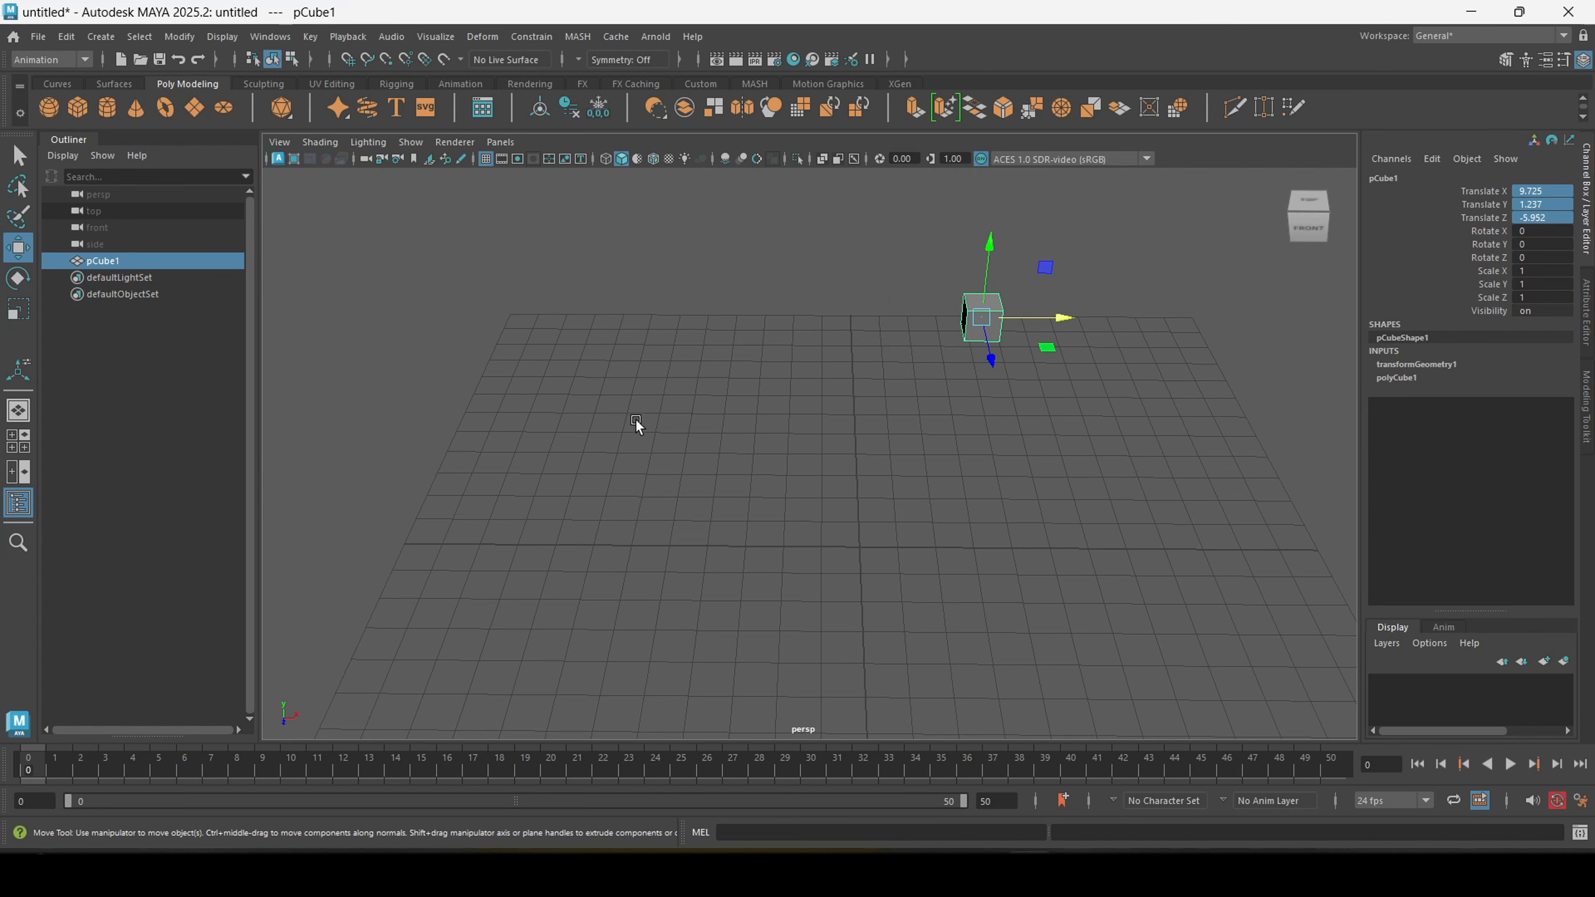
# - Return the cube to its frozen position by setting Translate X, Translate Y and Translate Z together to 0
pyautogui.doubleClick(1559, 218)
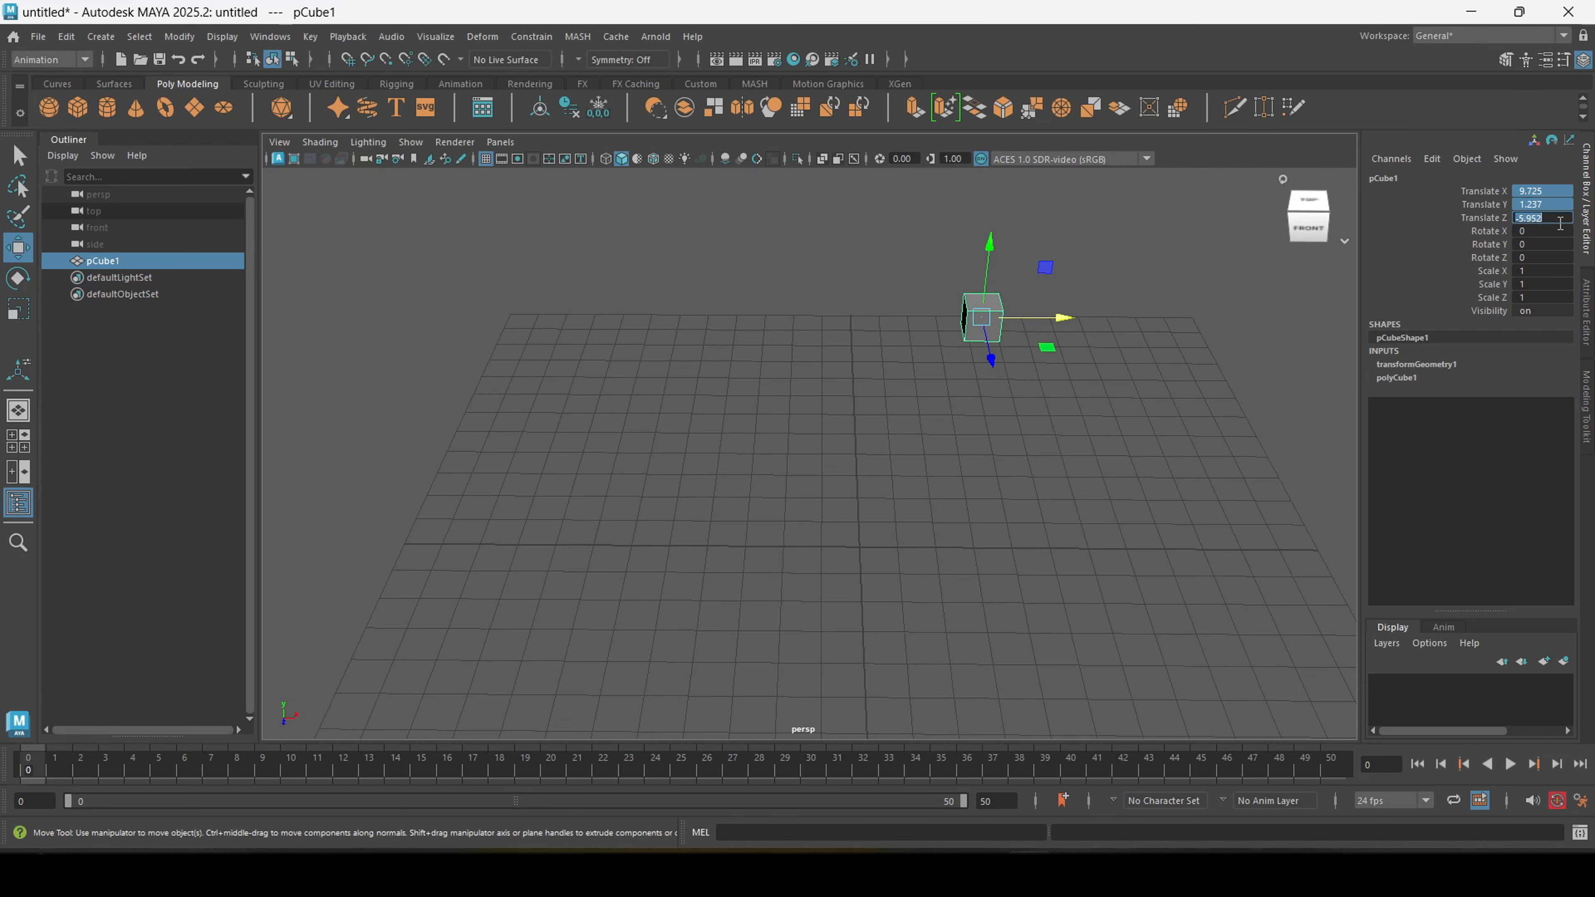
pyautogui.press('Return')
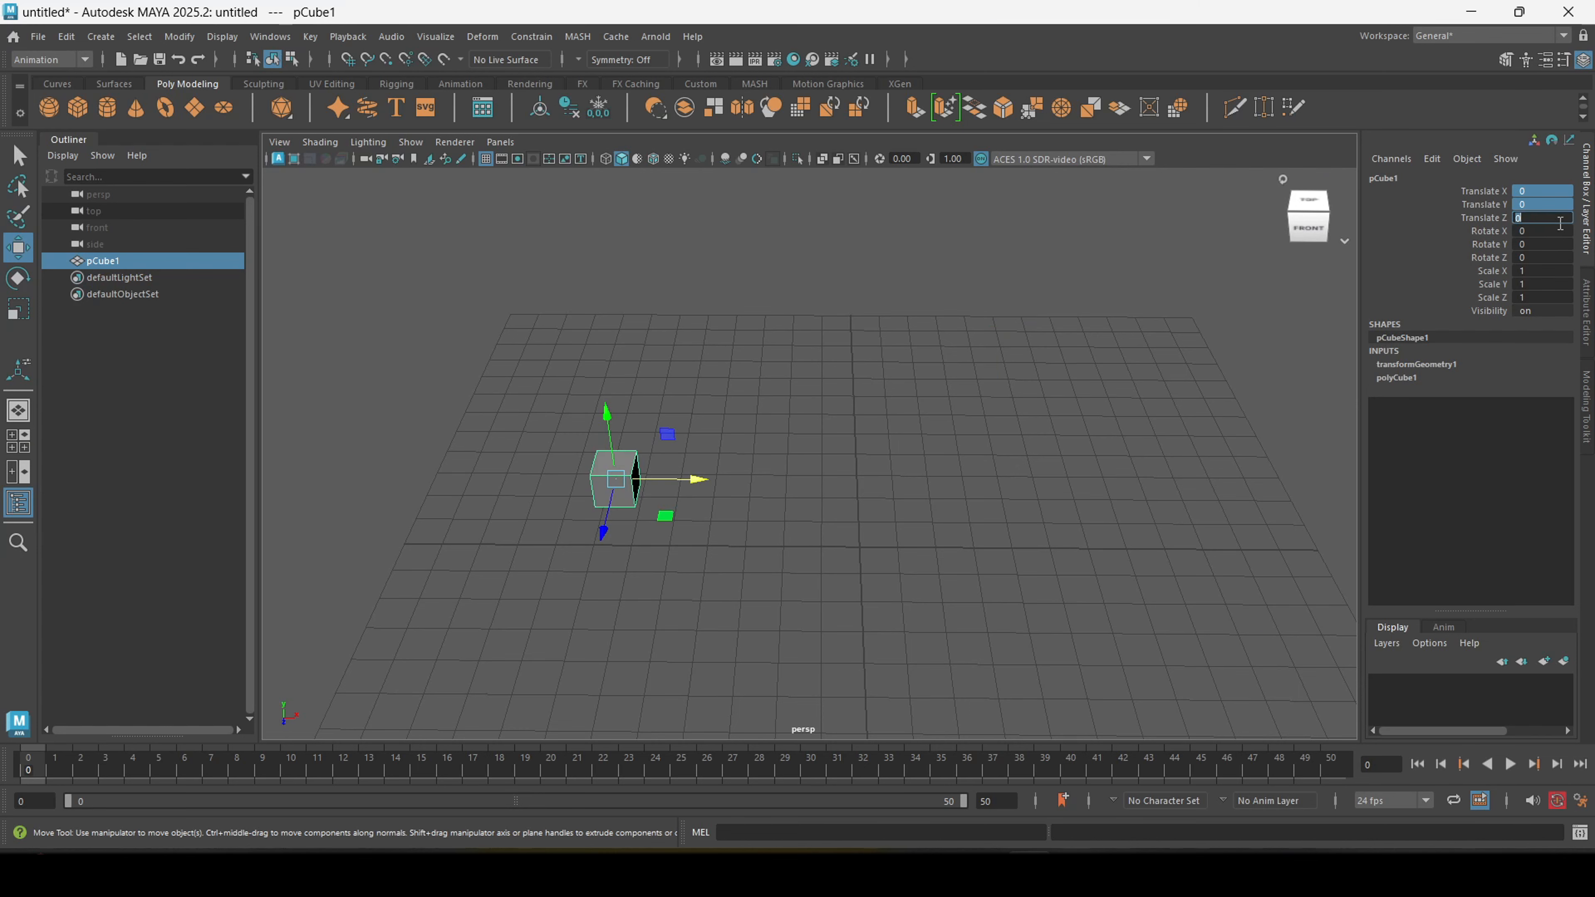
pyautogui.keyDown('alt'); pyautogui.moveTo(838, 392); pyautogui.dragTo(829, 336); pyautogui.keyUp('alt')
pyautogui.keyDown('alt'); pyautogui.moveTo(524, 339); pyautogui.dragTo(862, 434); pyautogui.keyUp('alt')
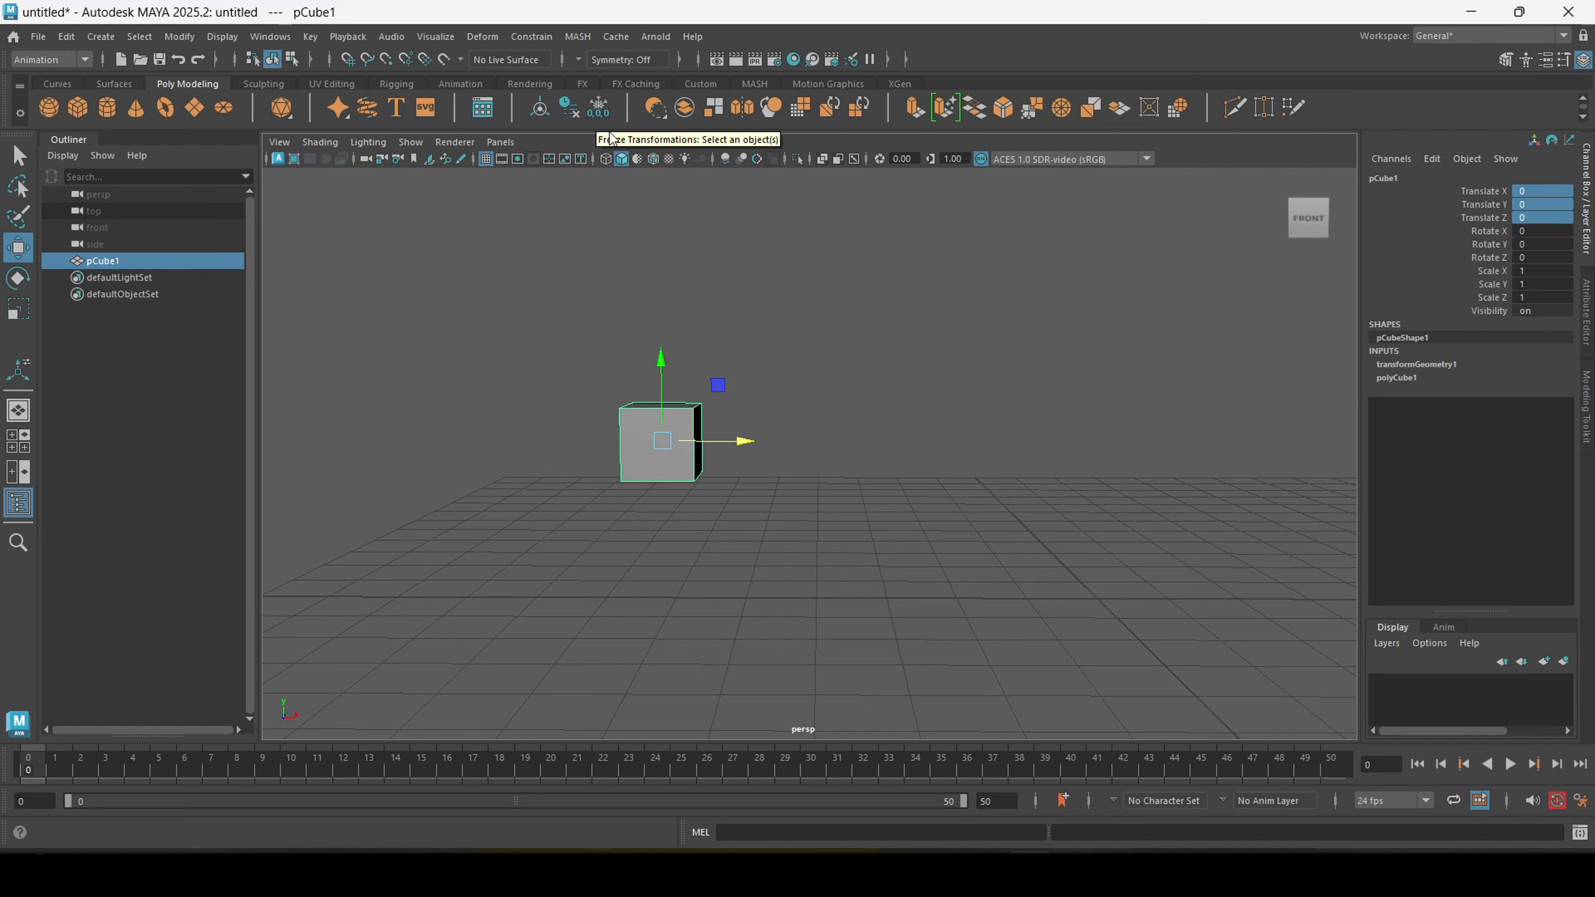
# - Delete the frozen cube from the scene
pyautogui.scroll(-3, 798, 457)
pyautogui.keyDown('alt'); pyautogui.moveTo(797, 456); pyautogui.dragTo(686, 461, button='middle'); pyautogui.keyUp('alt')
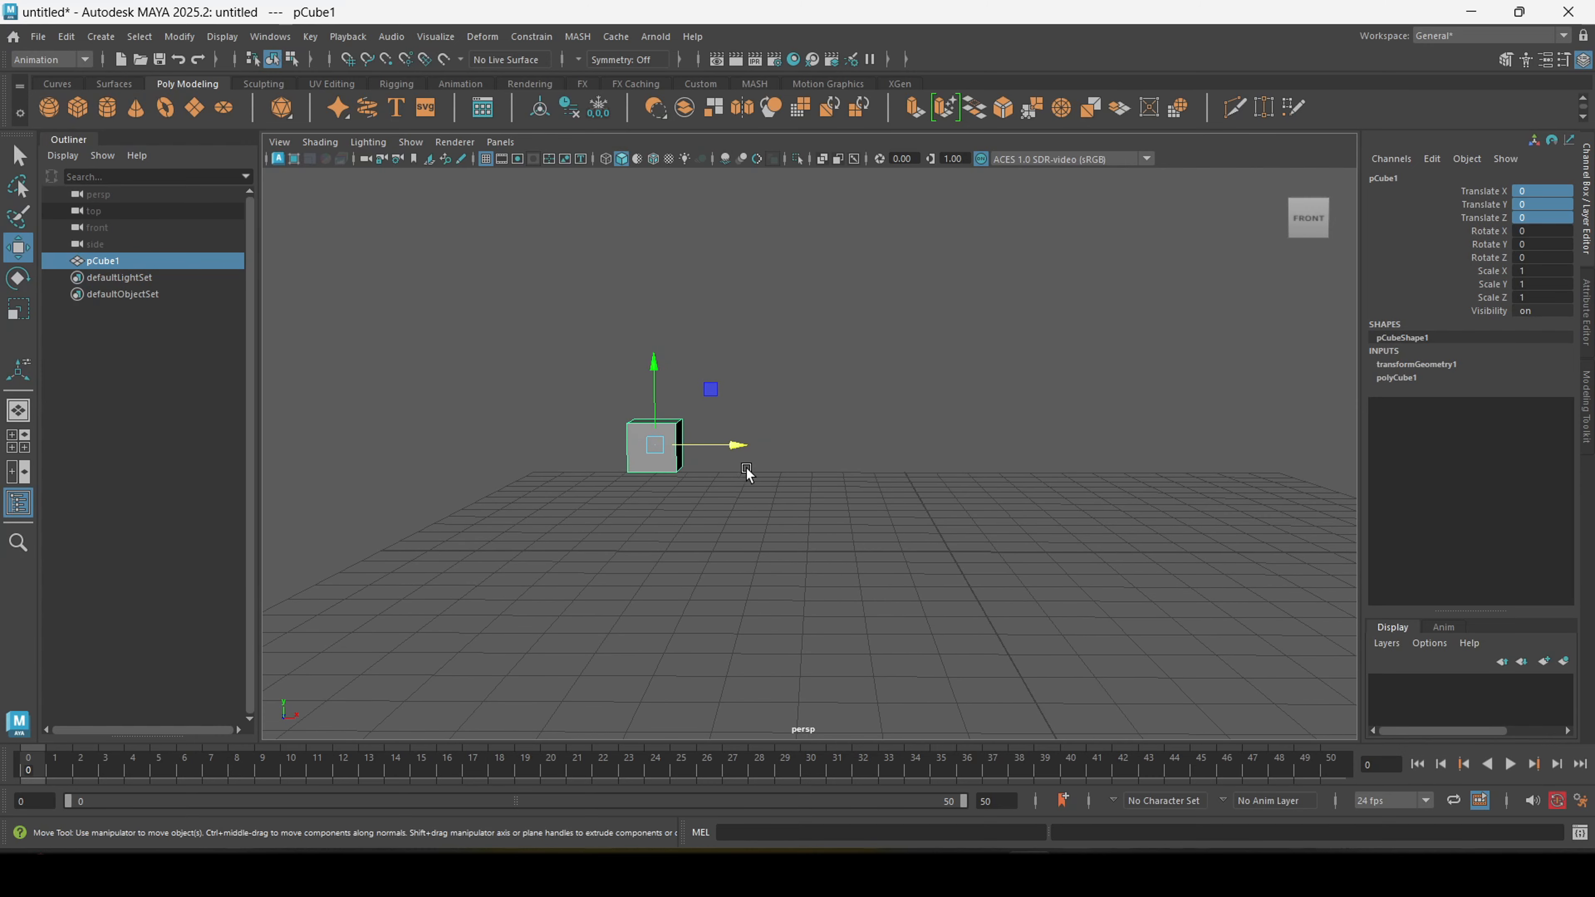
pyautogui.click(624, 501)
pyautogui.click(632, 445)
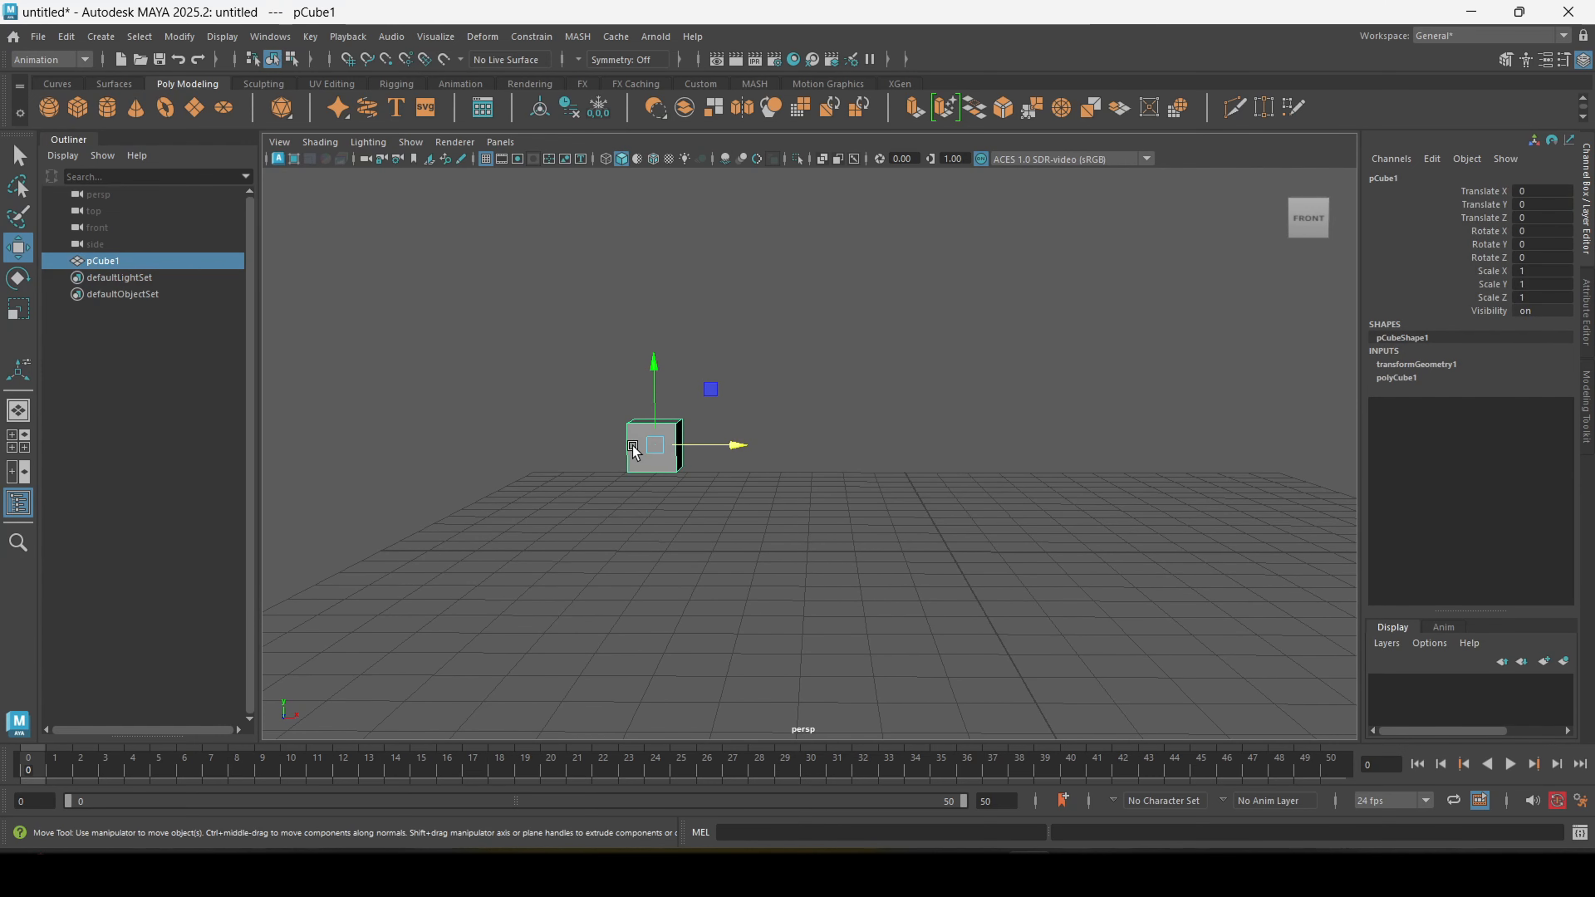
pyautogui.press('Delete')
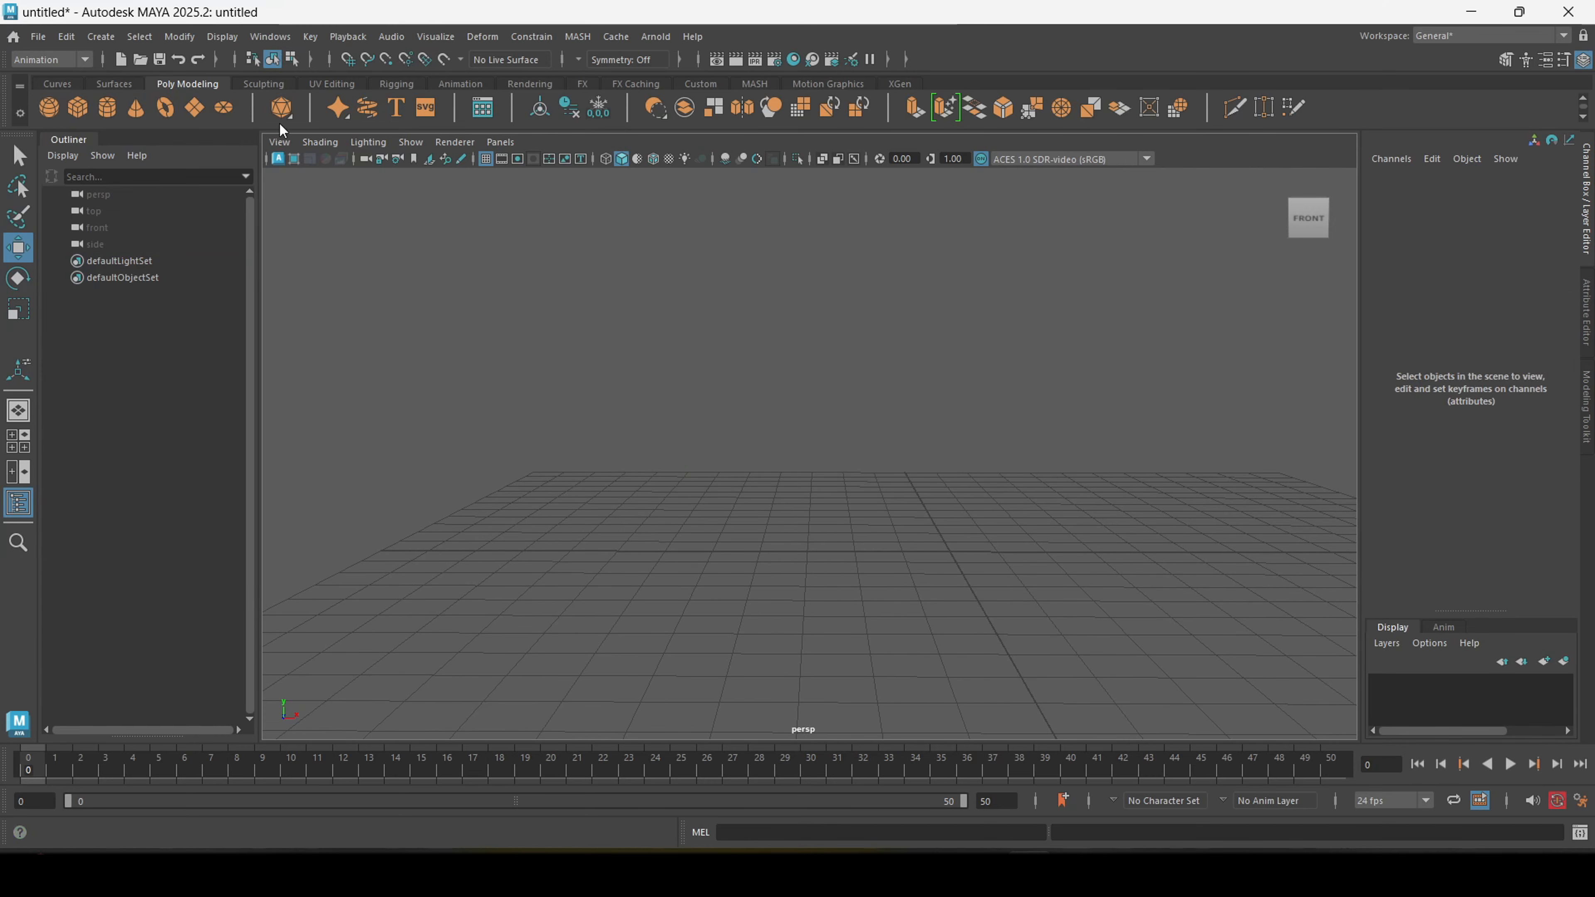
# - Create a new polygon cube at the grid's centre and keep it selected
pyautogui.click(77, 108)
pyautogui.press('f')
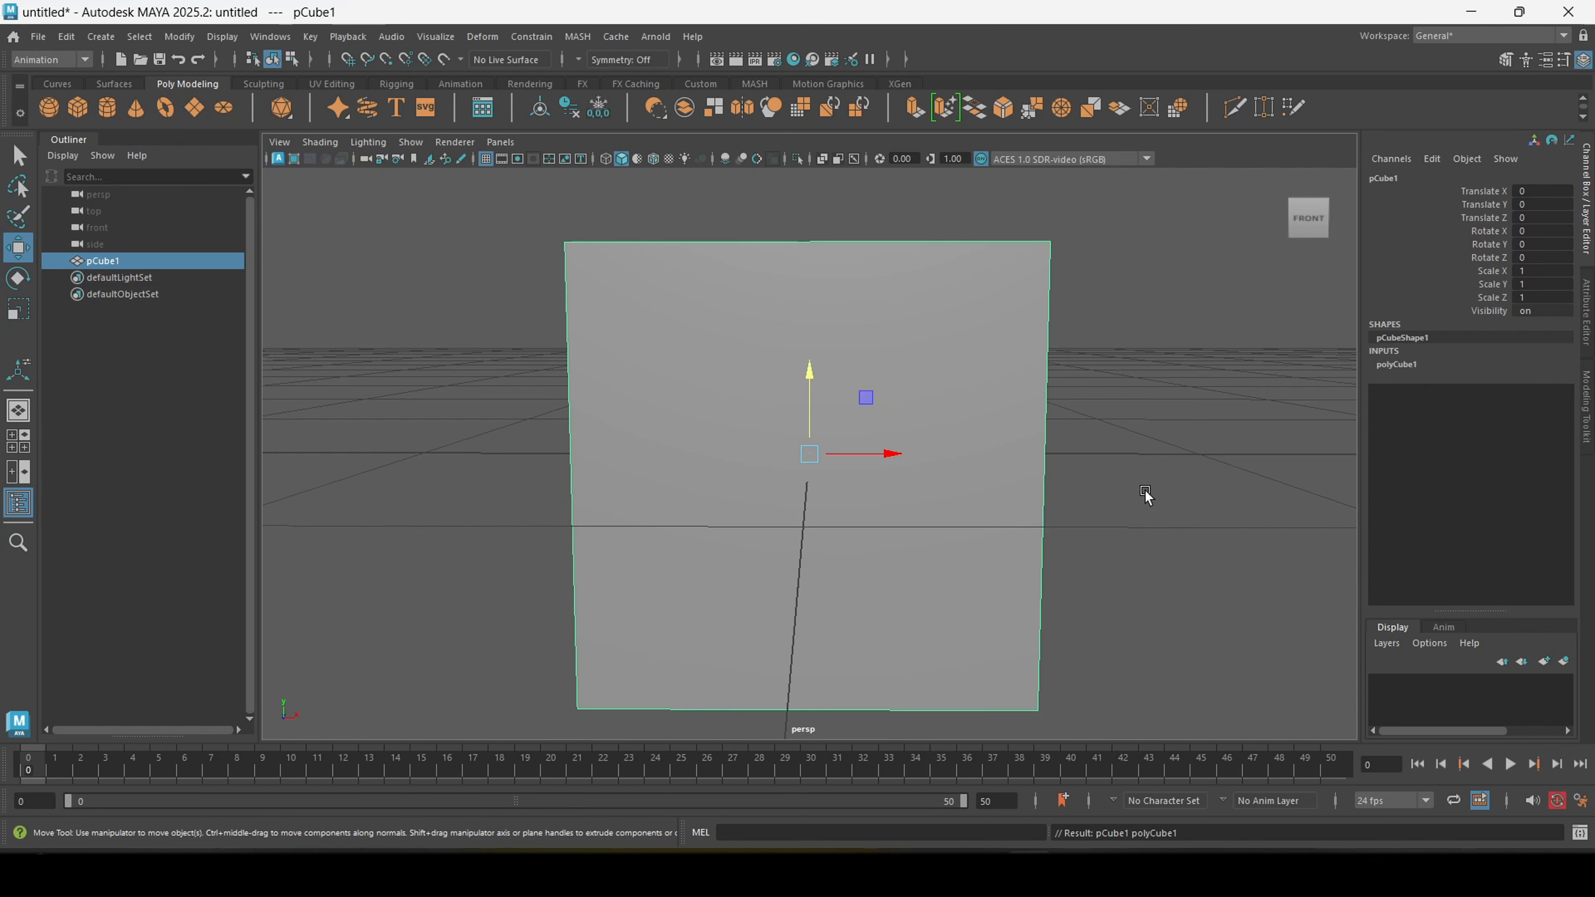
pyautogui.keyDown('alt'); pyautogui.moveTo(1145, 496); pyautogui.dragTo(969, 384, button='right'); pyautogui.keyUp('alt')
pyautogui.keyDown('alt'); pyautogui.moveTo(969, 384); pyautogui.dragTo(1043, 435); pyautogui.keyUp('alt')
pyautogui.keyDown('alt'); pyautogui.moveTo(1043, 435); pyautogui.dragTo(824, 380, button='right'); pyautogui.keyUp('alt')
pyautogui.keyDown('alt'); pyautogui.moveTo(824, 380); pyautogui.dragTo(756, 443, button='middle'); pyautogui.keyUp('alt')
pyautogui.keyDown('alt'); pyautogui.moveTo(898, 408); pyautogui.dragTo(841, 385, button='right'); pyautogui.keyUp('alt')
pyautogui.keyDown('alt'); pyautogui.moveTo(841, 385); pyautogui.dragTo(842, 375); pyautogui.keyUp('alt')
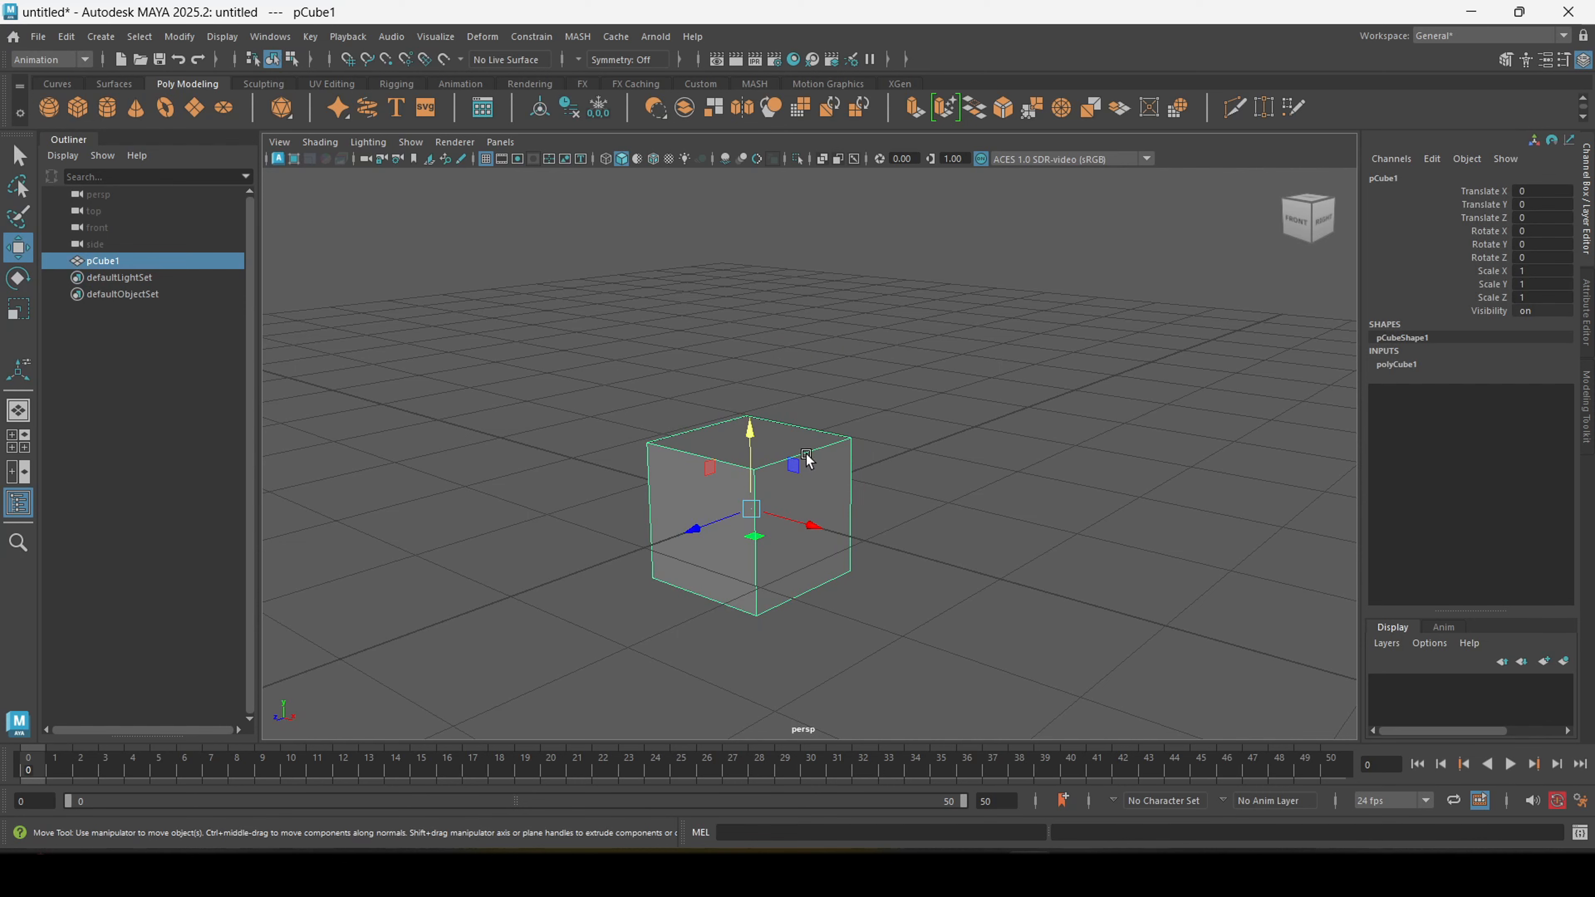
pyautogui.click(966, 472)
pyautogui.click(816, 489)
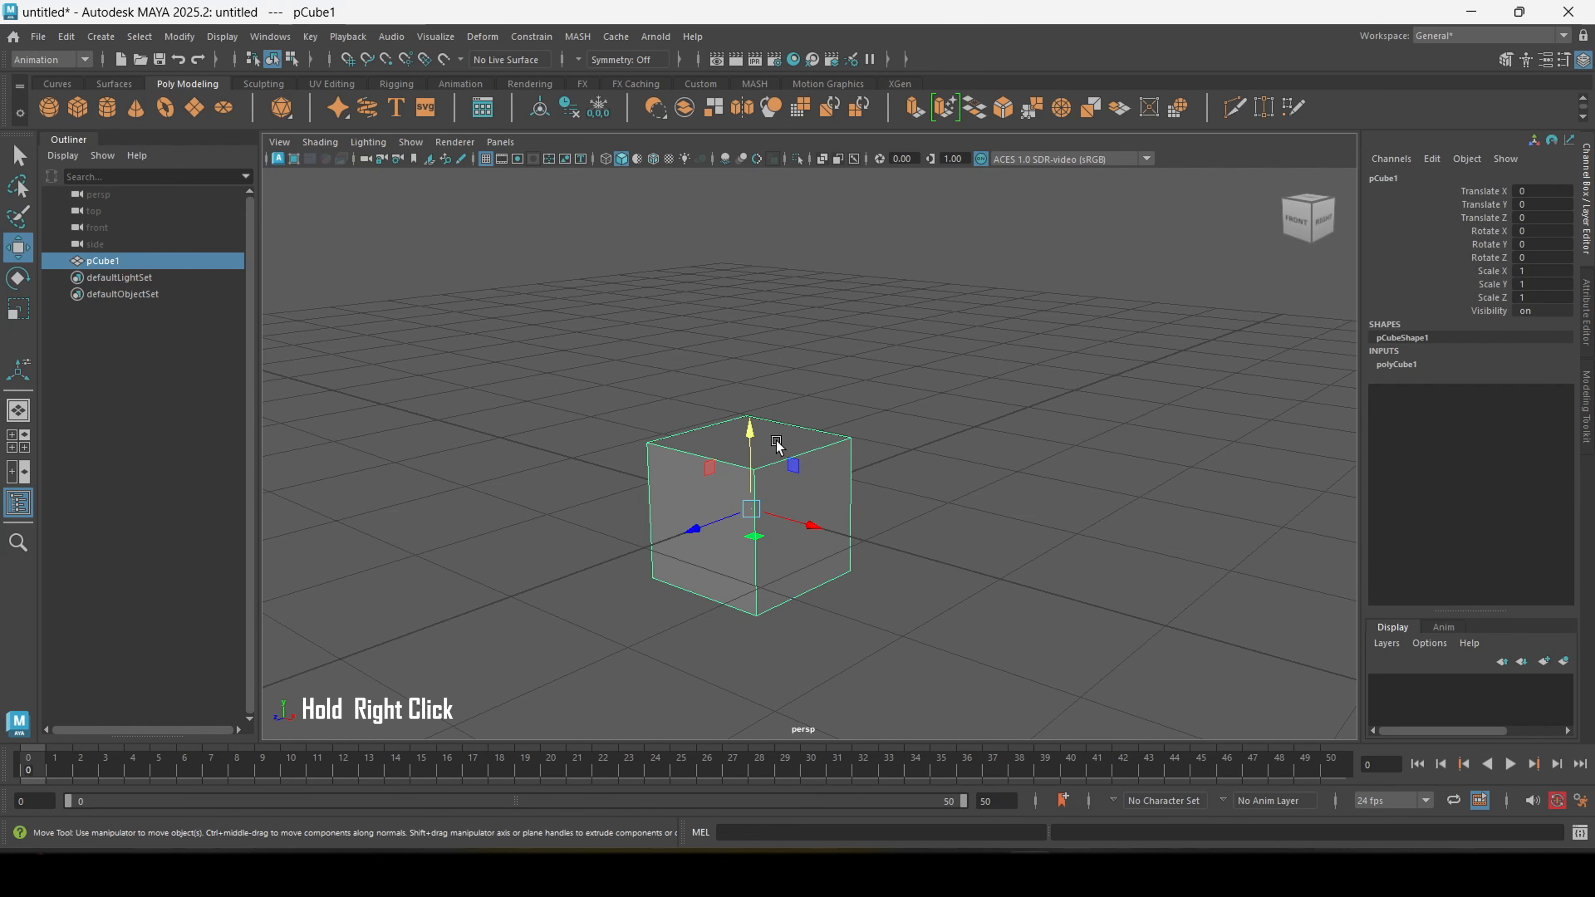
# - Switch the cube to vertex selection and move its two upper front corner vertices back along Z
pyautogui.moveTo(776, 441); pyautogui.dragTo(702, 425, button='right')
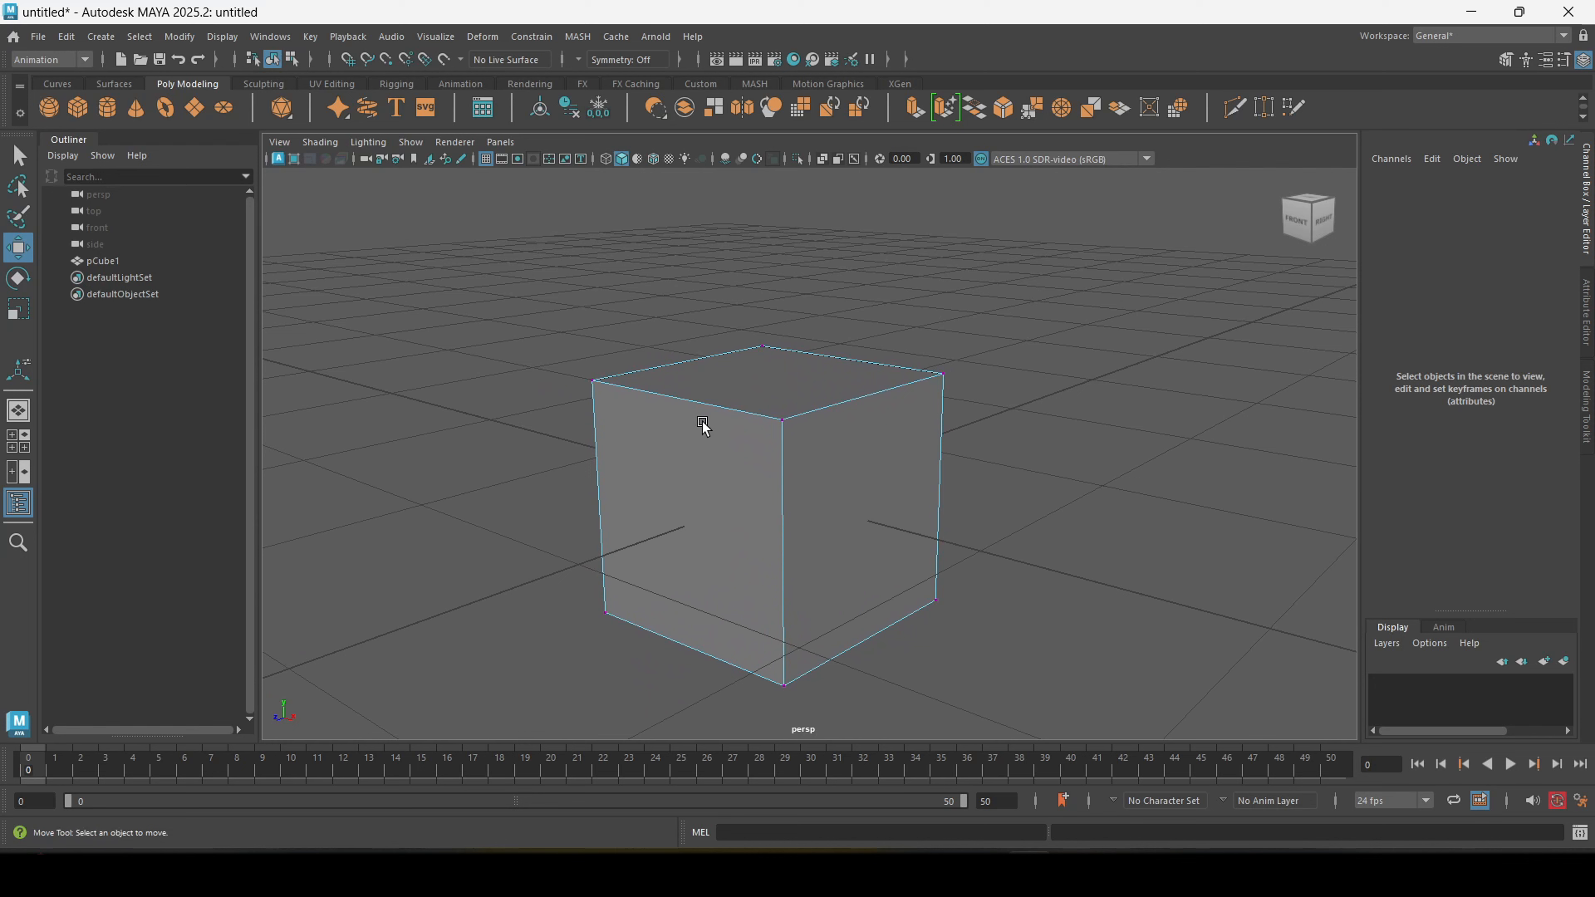
pyautogui.click(591, 380)
pyautogui.click(779, 421)
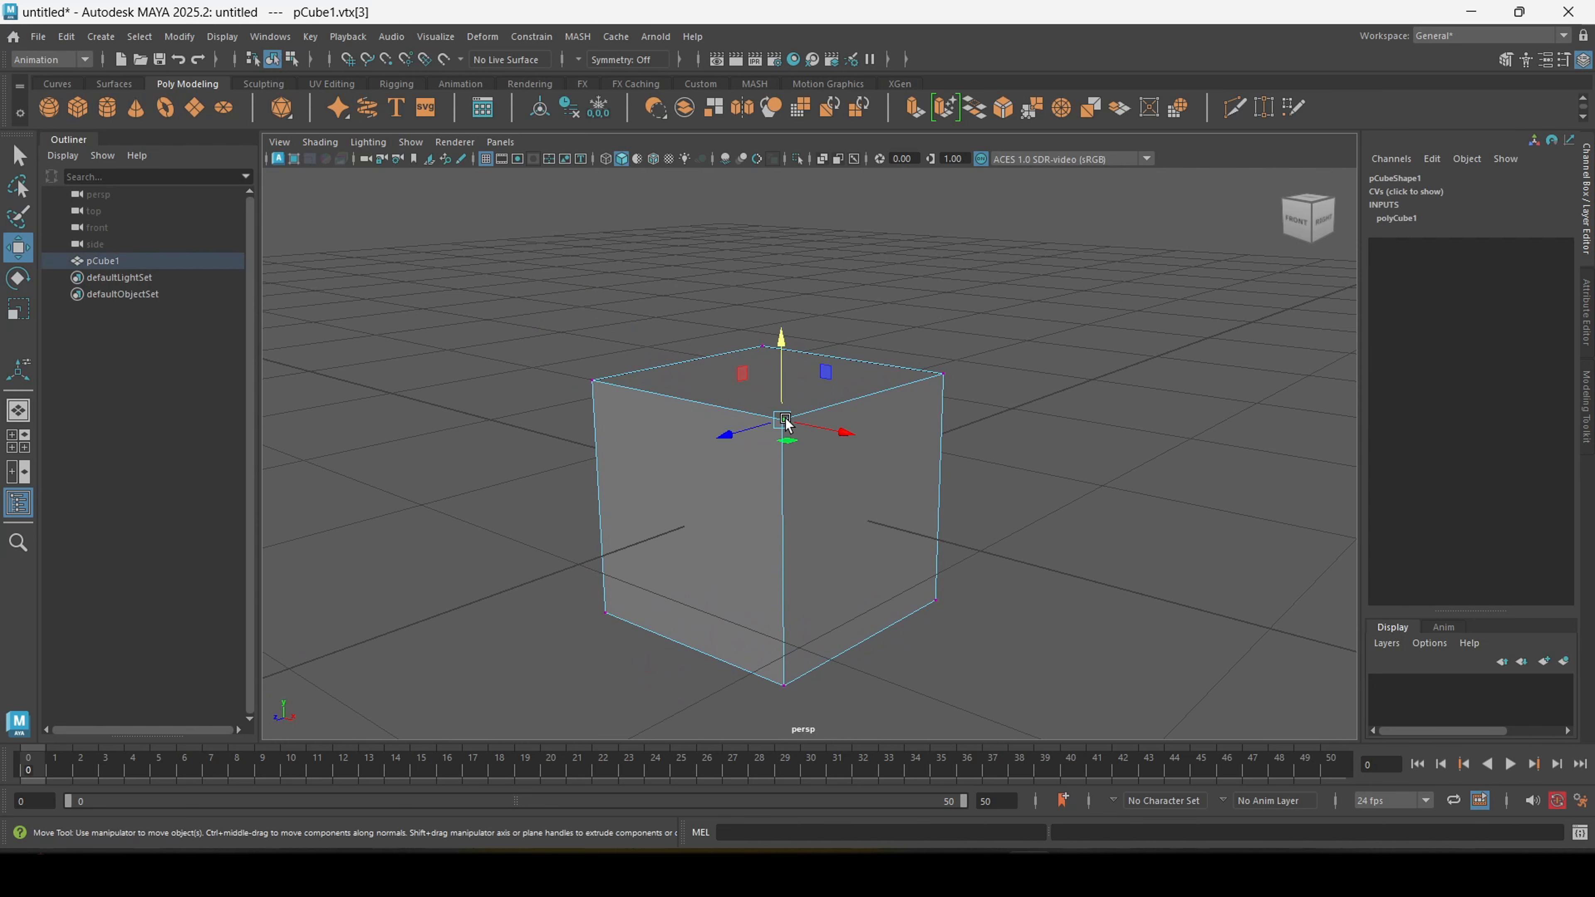
pyautogui.click(592, 380)
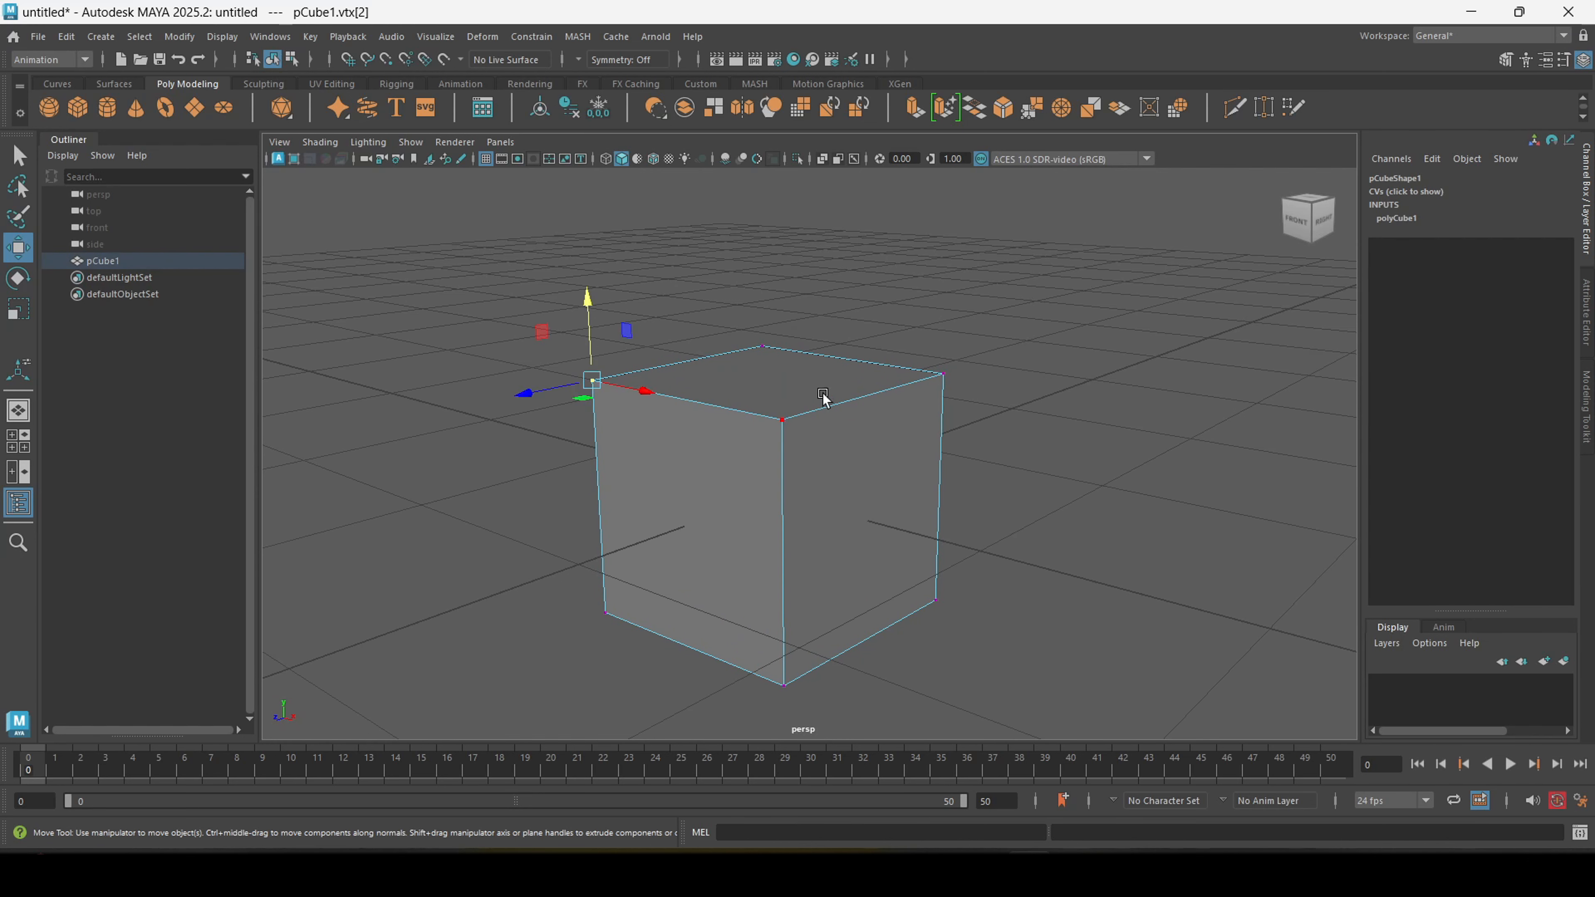
pyautogui.moveTo(521, 397); pyautogui.dragTo(622, 377)
pyautogui.click(781, 421)
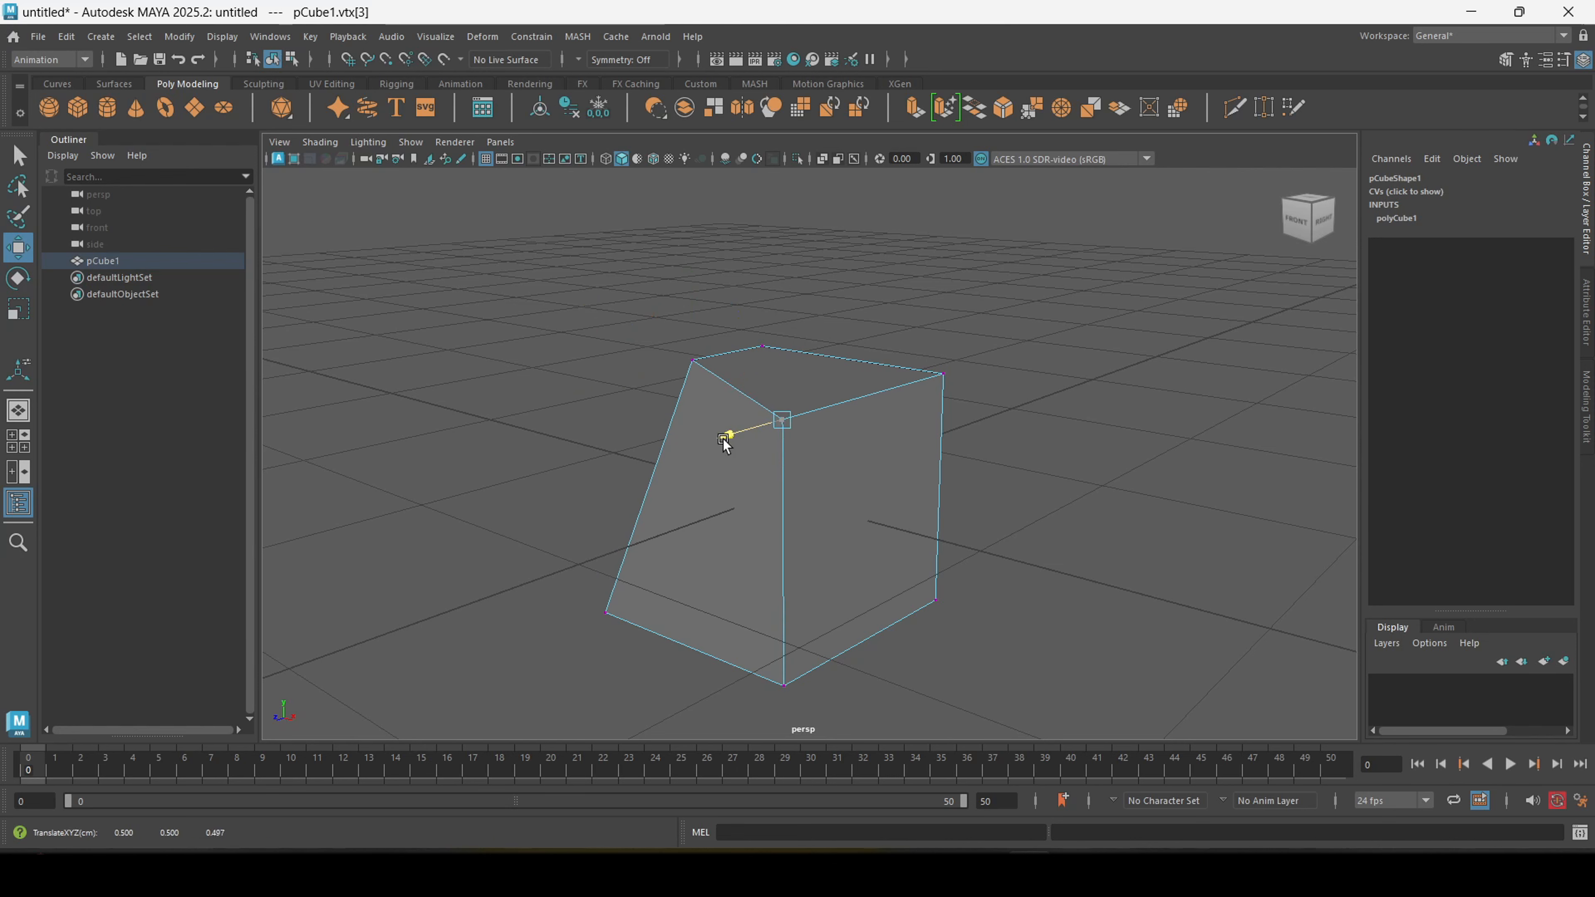
pyautogui.moveTo(726, 435); pyautogui.dragTo(809, 412)
pyautogui.keyDown('alt'); pyautogui.moveTo(886, 544); pyautogui.dragTo(807, 497); pyautogui.keyUp('alt')
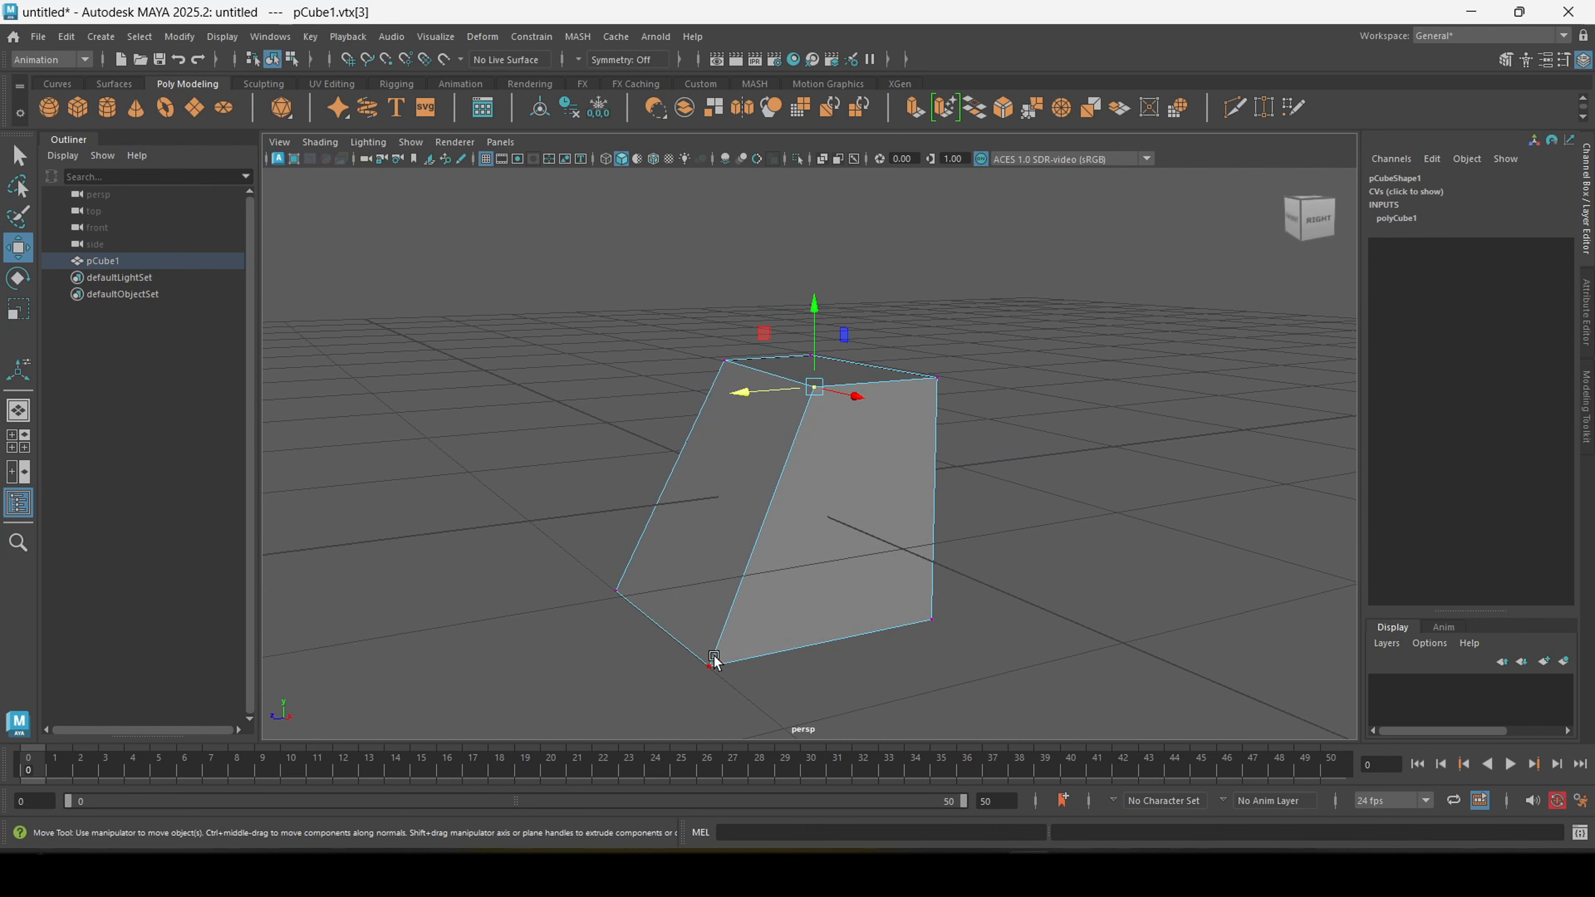
# - Try moving the lower front corner vertex about -0.46 along Z, and undo all the vertex moves
pyautogui.click(710, 667)
pyautogui.moveTo(615, 676); pyautogui.dragTo(747, 653)
pyautogui.click(709, 667)
pyautogui.keyDown('alt'); pyautogui.moveTo(777, 488); pyautogui.dragTo(847, 495); pyautogui.keyUp('alt')
pyautogui.hotkey('ctrl', 'z')
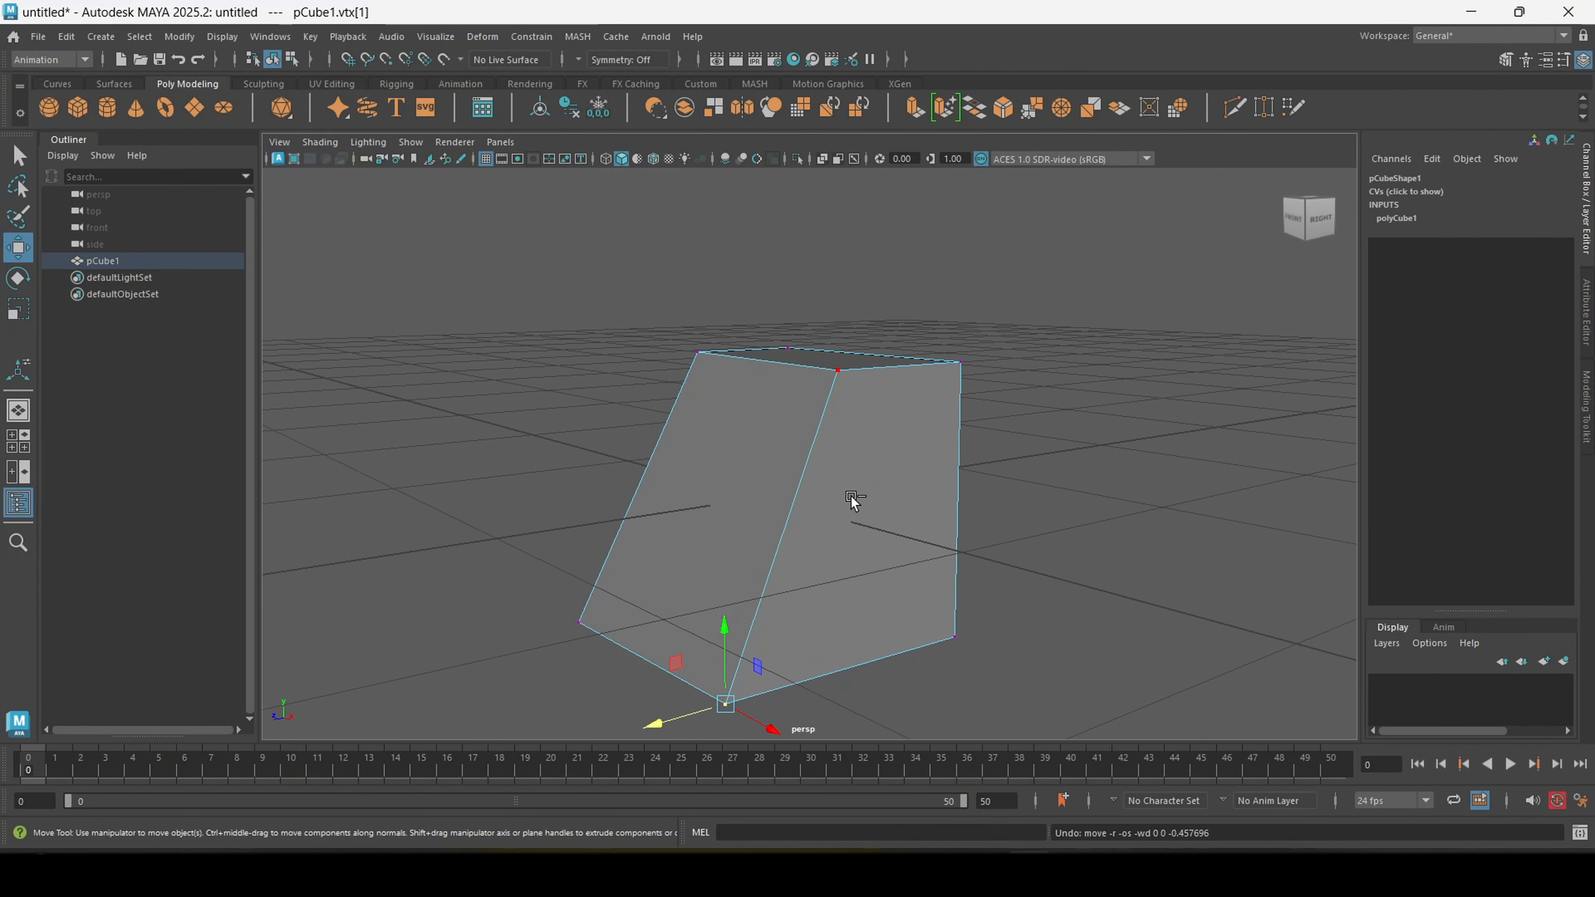
pyautogui.hotkey('ctrl', 'z')
pyautogui.hotkey('ctrl', 'z')
pyautogui.hotkey('ctrl', 'z')
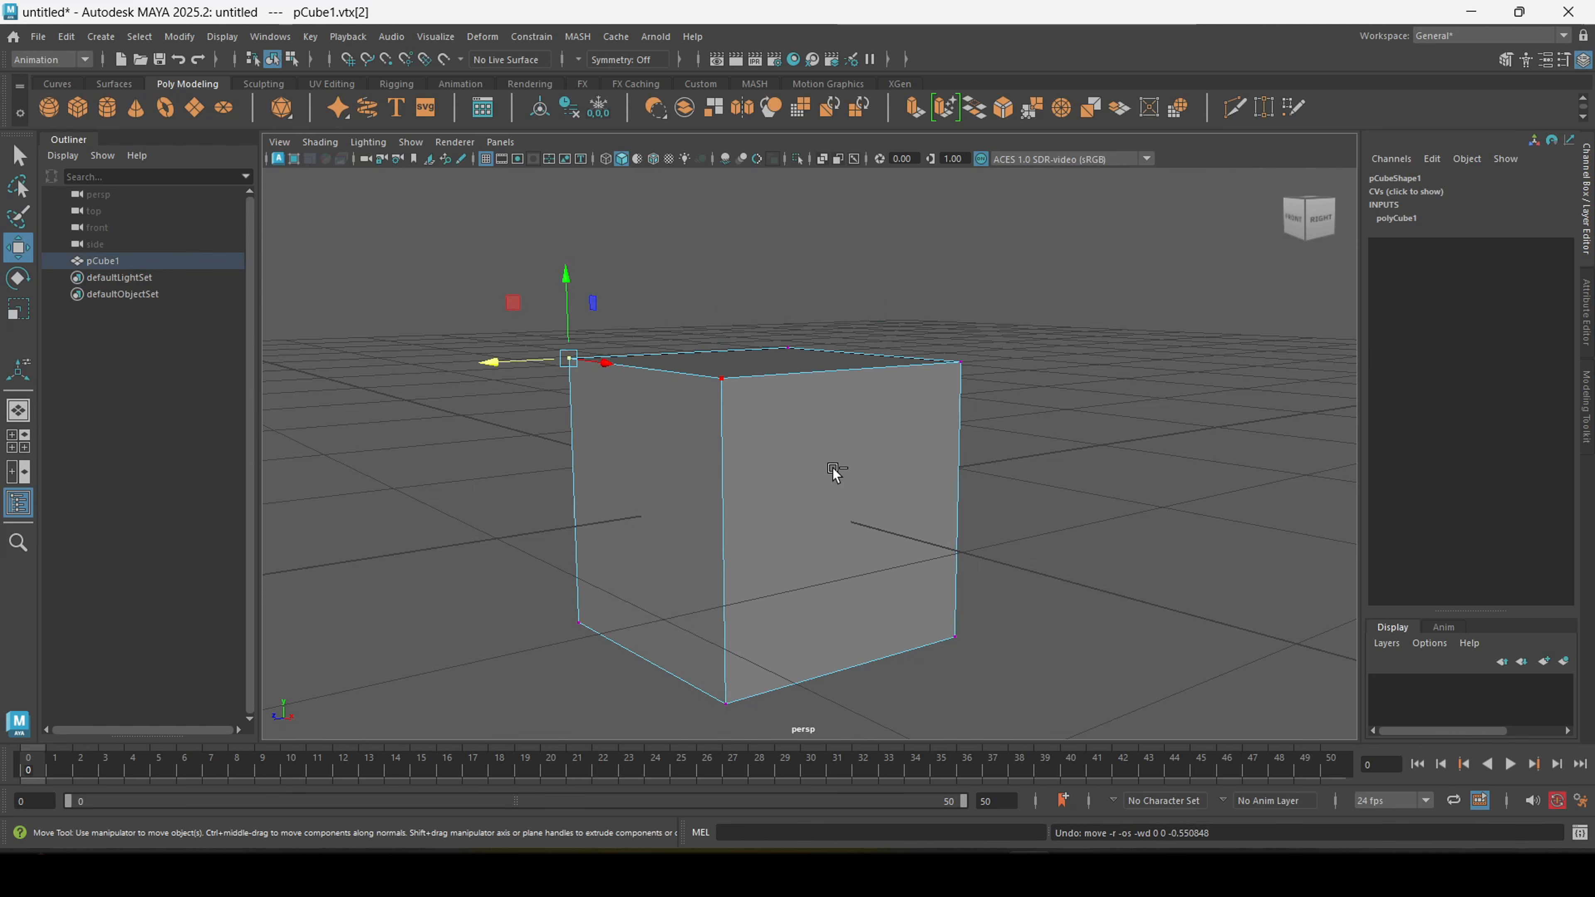
# - Switch the cube to edge selection and move its upper front edge back along Z to about -0.13
pyautogui.moveTo(736, 354); pyautogui.dragTo(735, 309, button='right')
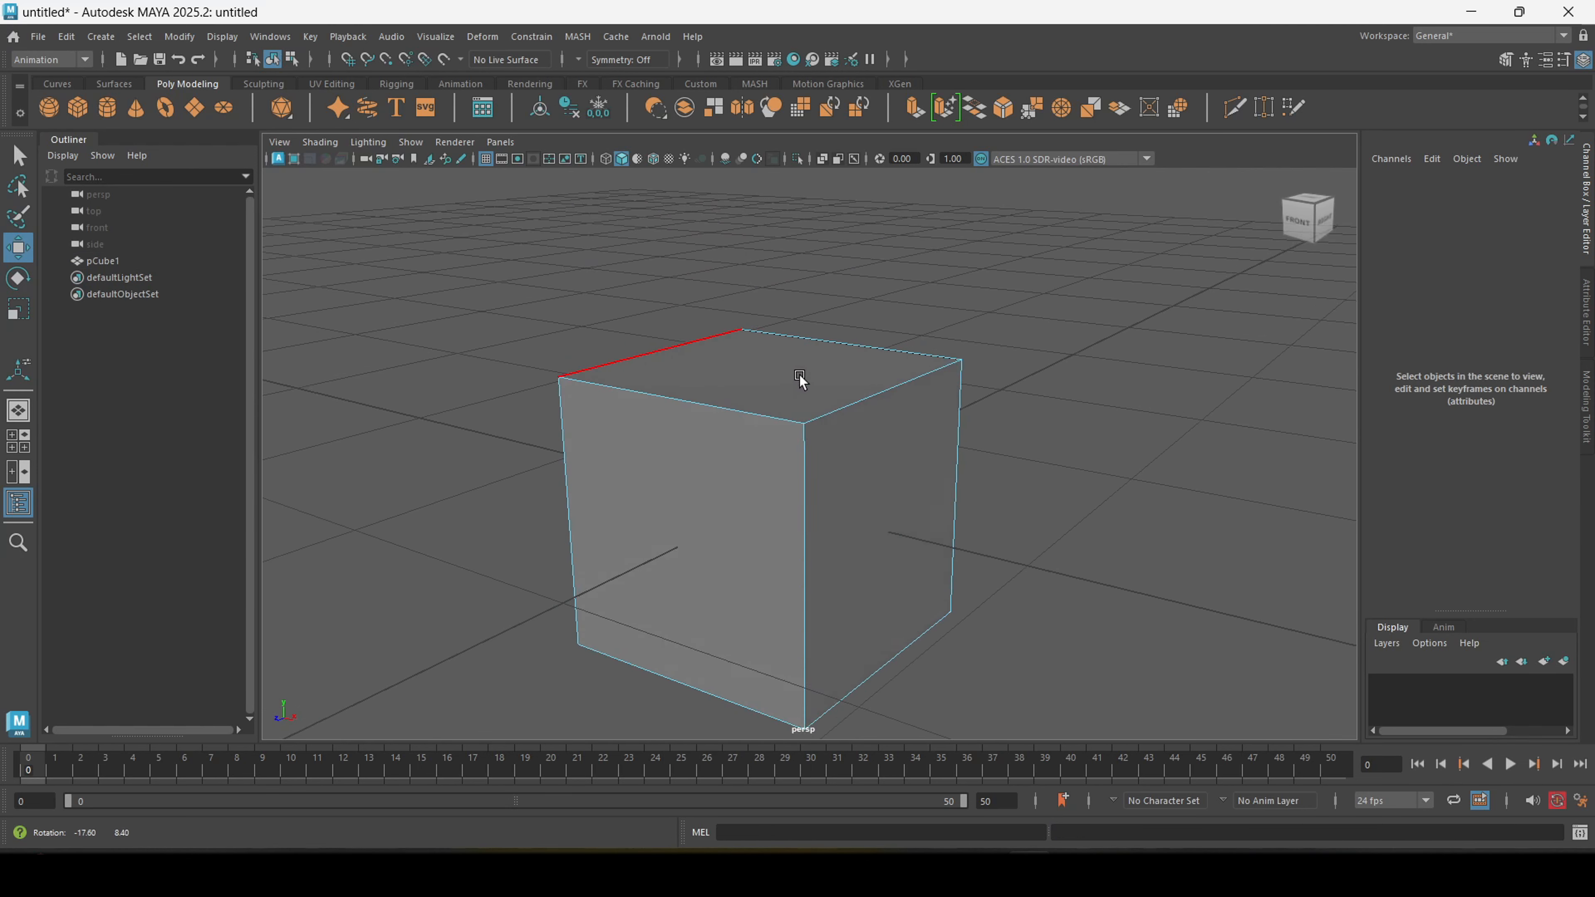
pyautogui.click(685, 382)
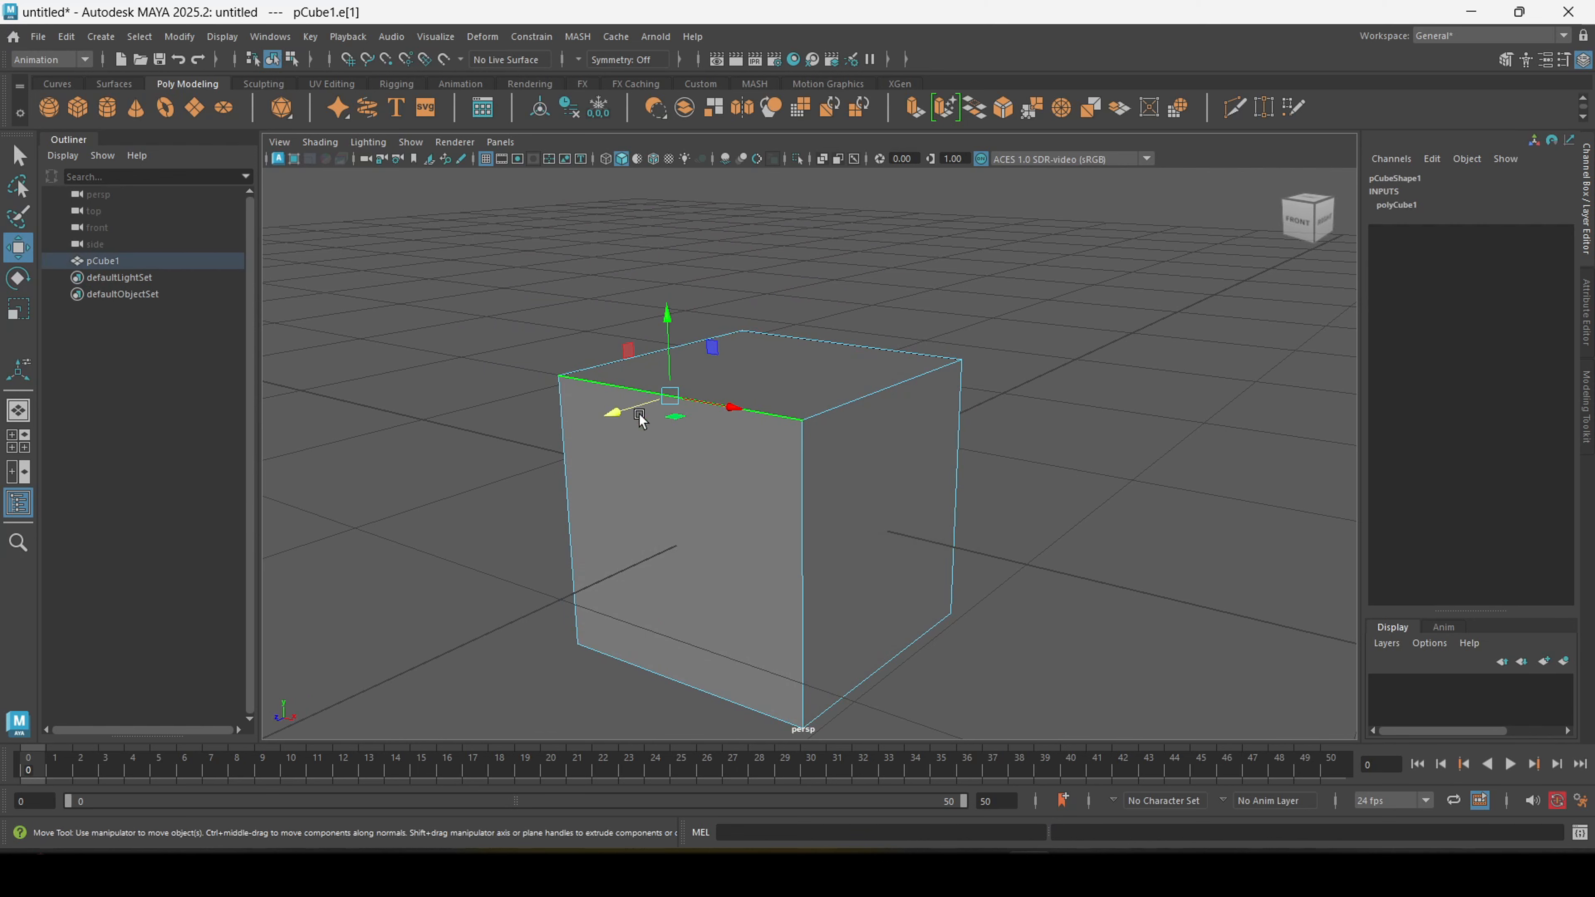
pyautogui.moveTo(617, 413); pyautogui.dragTo(737, 366)
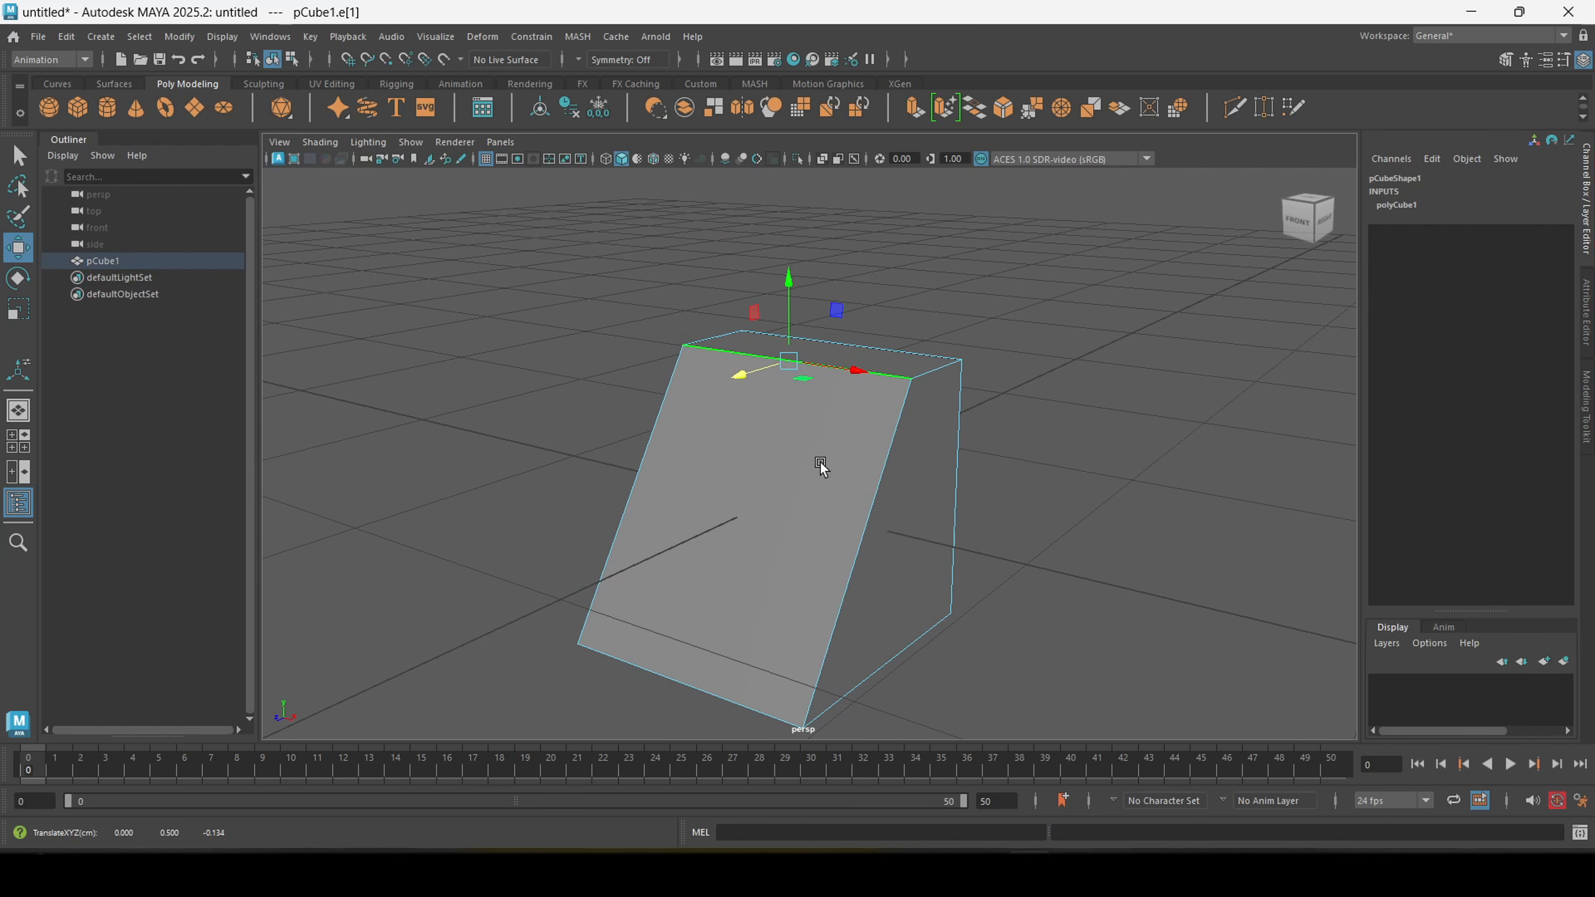
pyautogui.keyDown('alt'); pyautogui.moveTo(819, 463); pyautogui.dragTo(785, 527); pyautogui.keyUp('alt')
# - Try moving the two vertical edges of the cube's side face inward along X, and undo all the edge moves
pyautogui.click(809, 525)
pyautogui.click(958, 501)
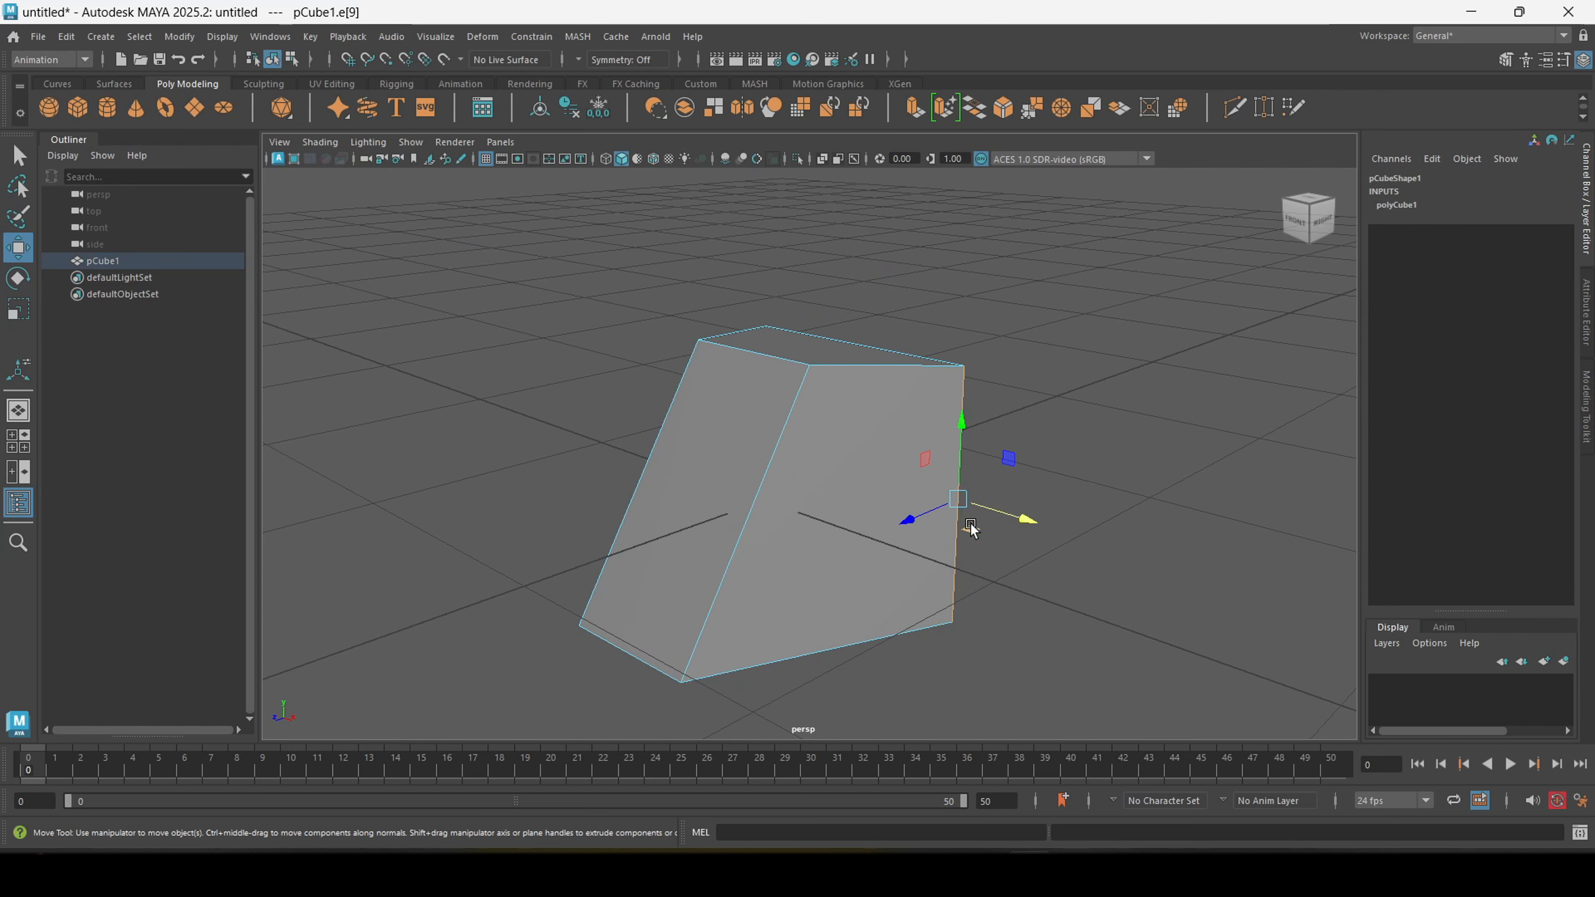
pyautogui.moveTo(996, 516); pyautogui.dragTo(924, 500)
pyautogui.hotkey('ctrl', 'z')
pyautogui.hotkey('ctrl', 'z')
pyautogui.hotkey('ctrl', 'z')
pyautogui.hotkey('ctrl', 'z')
pyautogui.hotkey('ctrl', 'z')
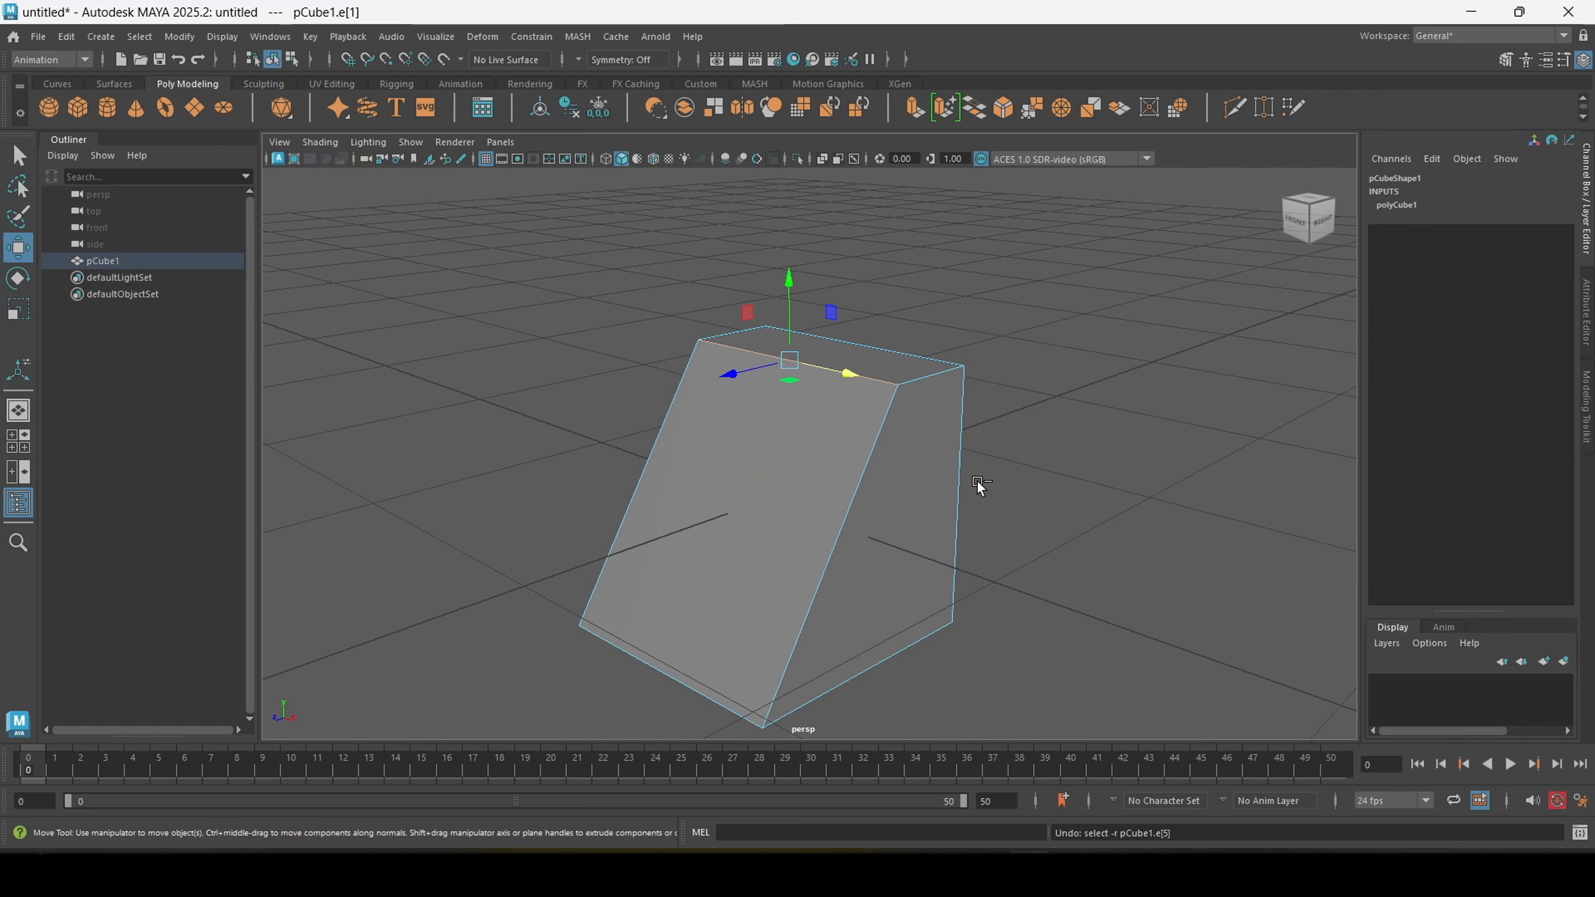
# - Switch the cube to face selection, try moving the top face down along Y, and undo the move
pyautogui.moveTo(763, 354); pyautogui.dragTo(770, 391, button='right')
pyautogui.click(769, 390)
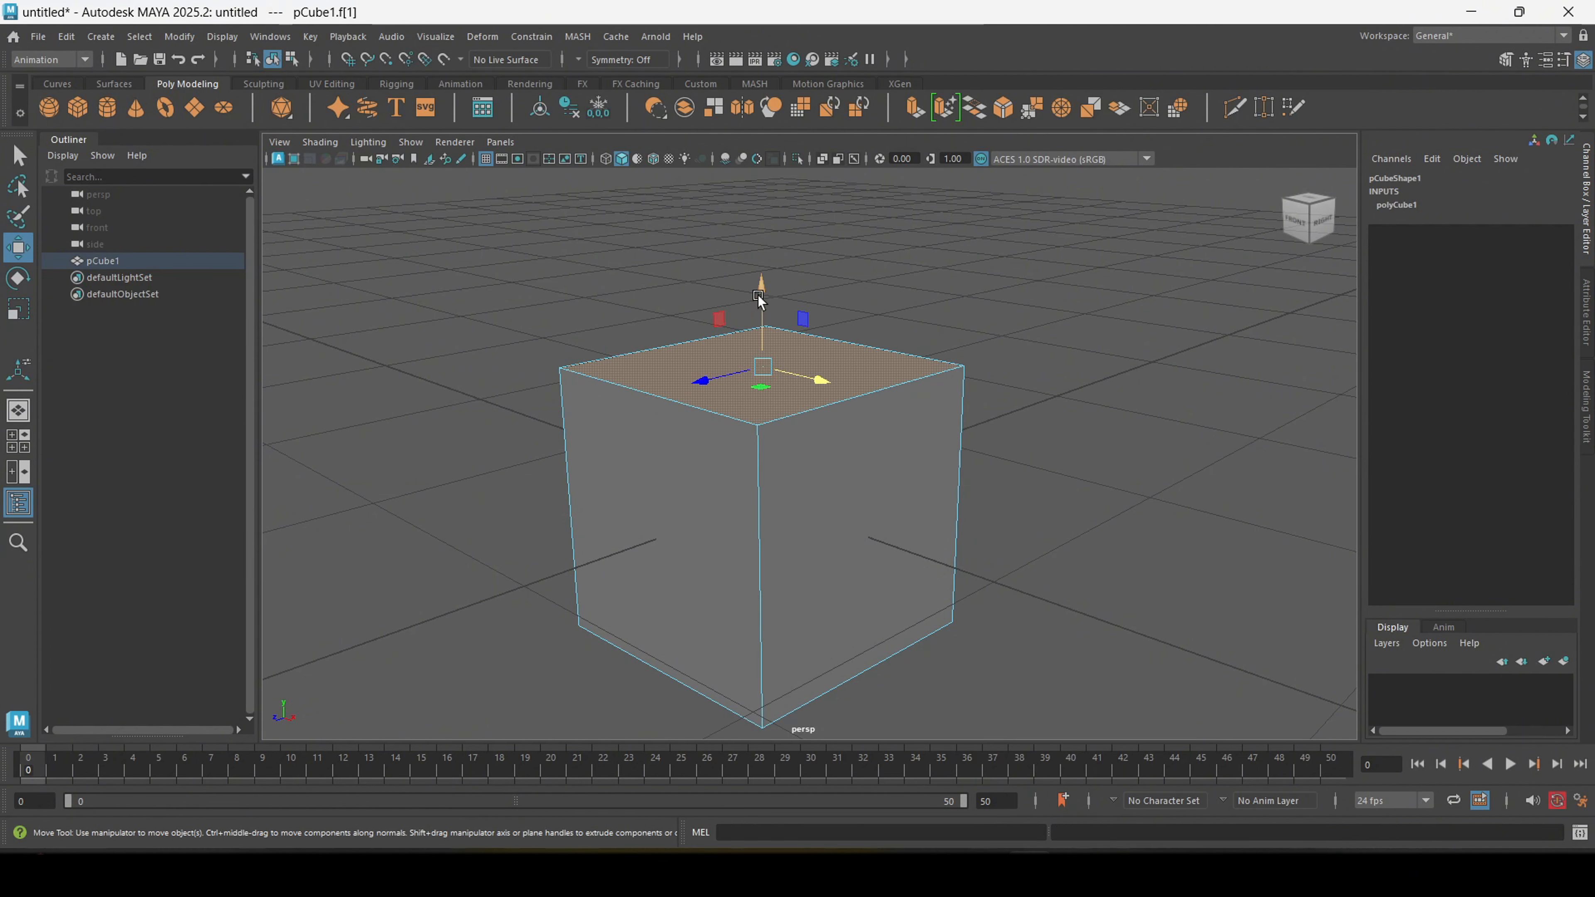
pyautogui.moveTo(758, 298); pyautogui.dragTo(790, 463)
pyautogui.hotkey('ctrl', 'z')
# - Try moving the cube's side face about -0.61 along X, undo the move, and return to Object Mode
pyautogui.click(865, 559)
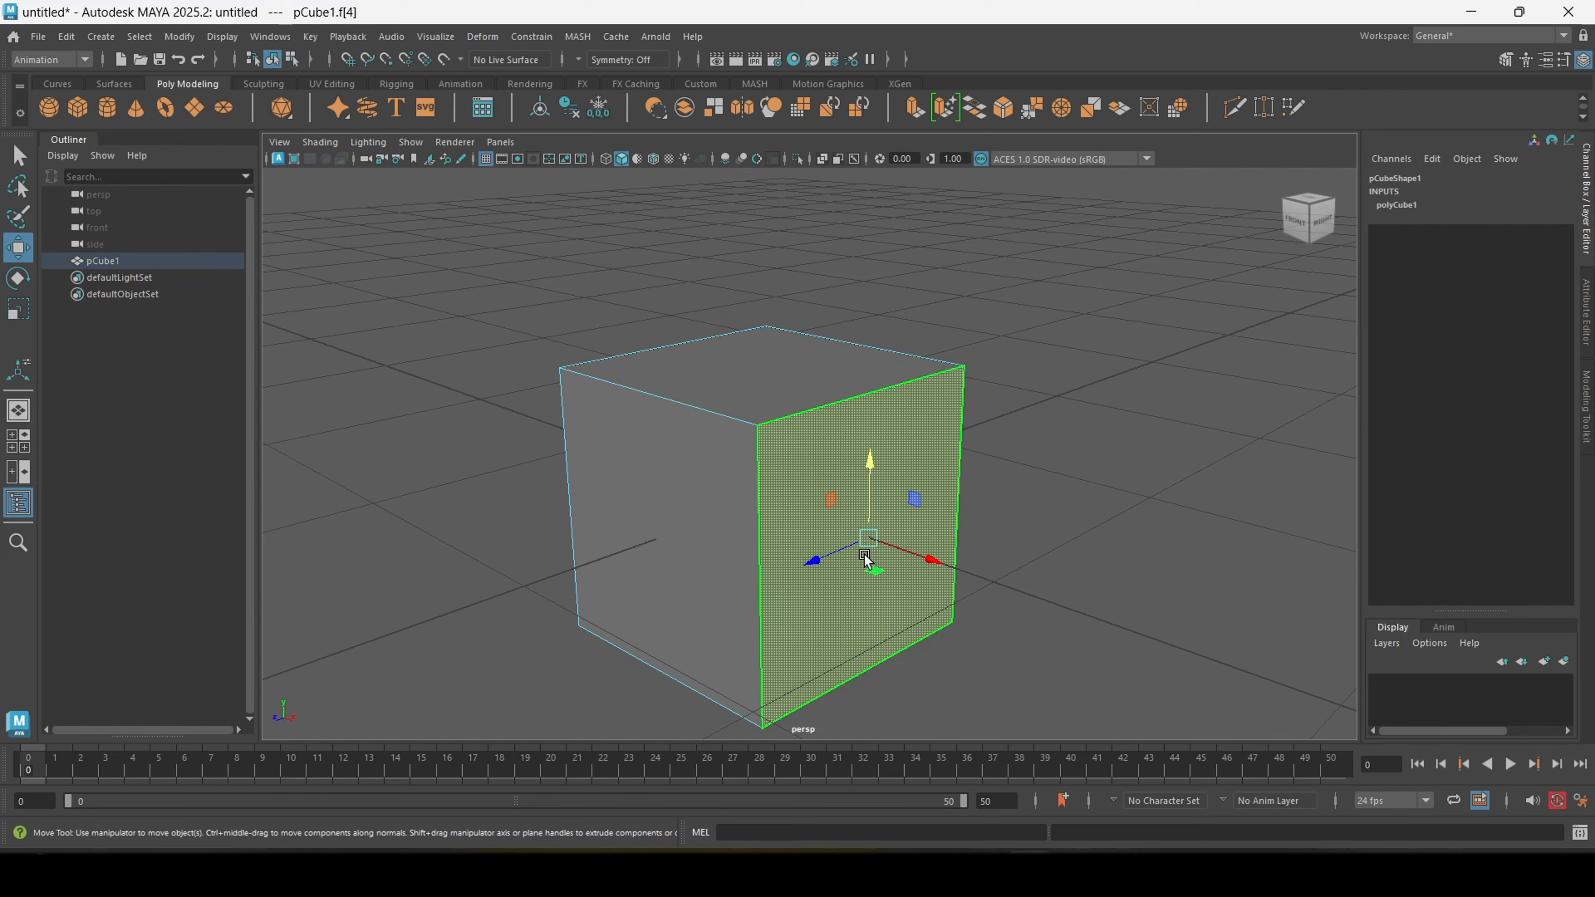
pyautogui.moveTo(930, 557); pyautogui.dragTo(791, 492)
pyautogui.hotkey('ctrl', 'z')
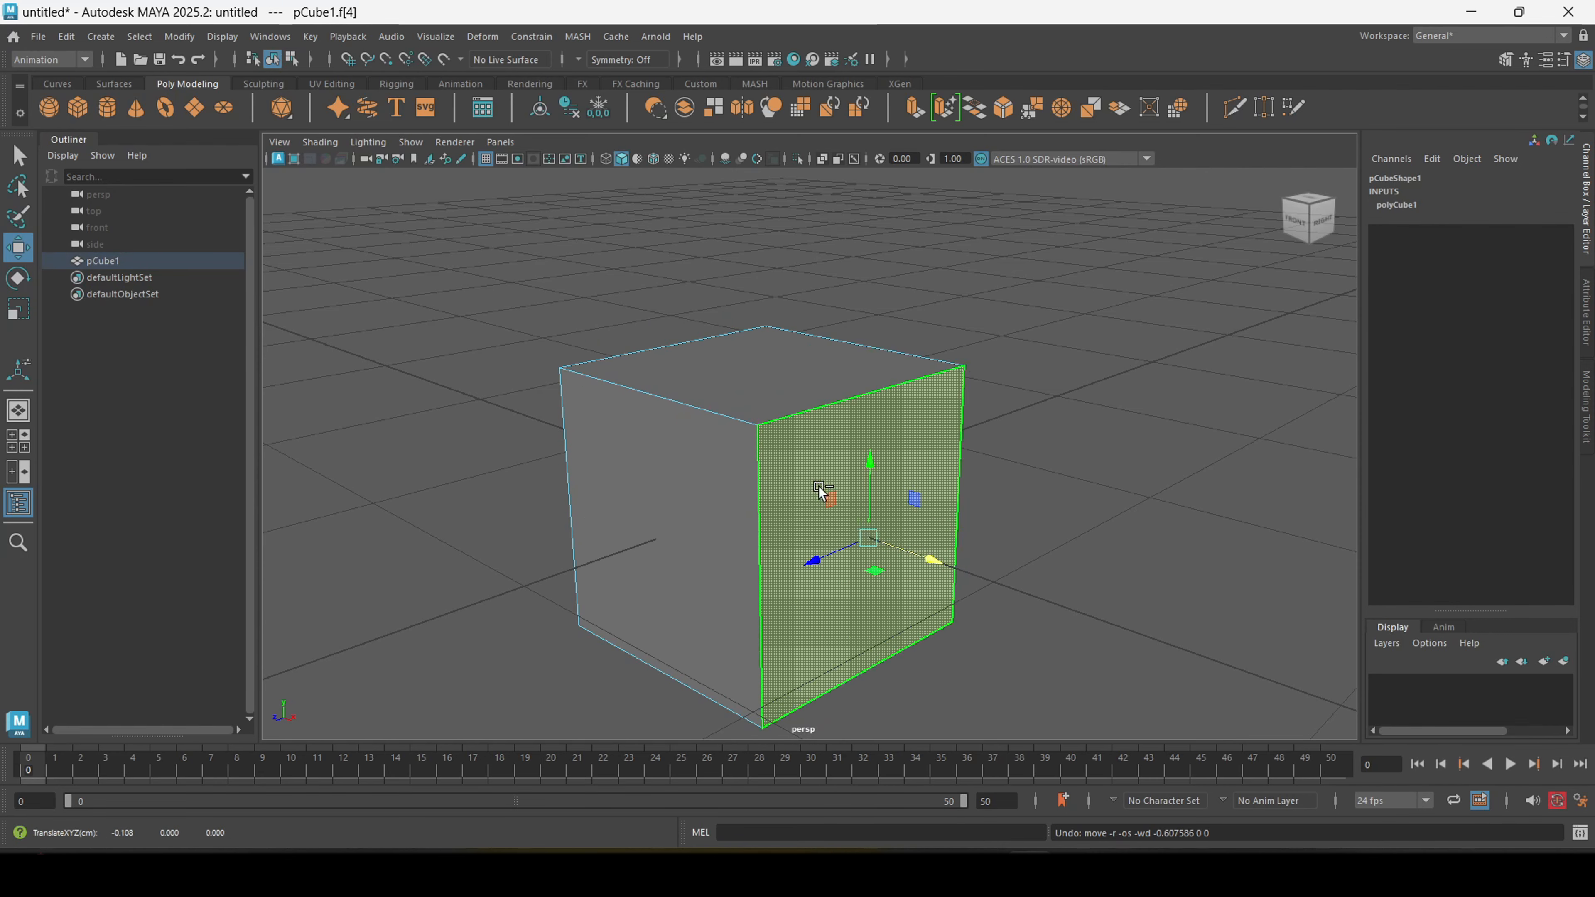
pyautogui.rightClick(718, 366)
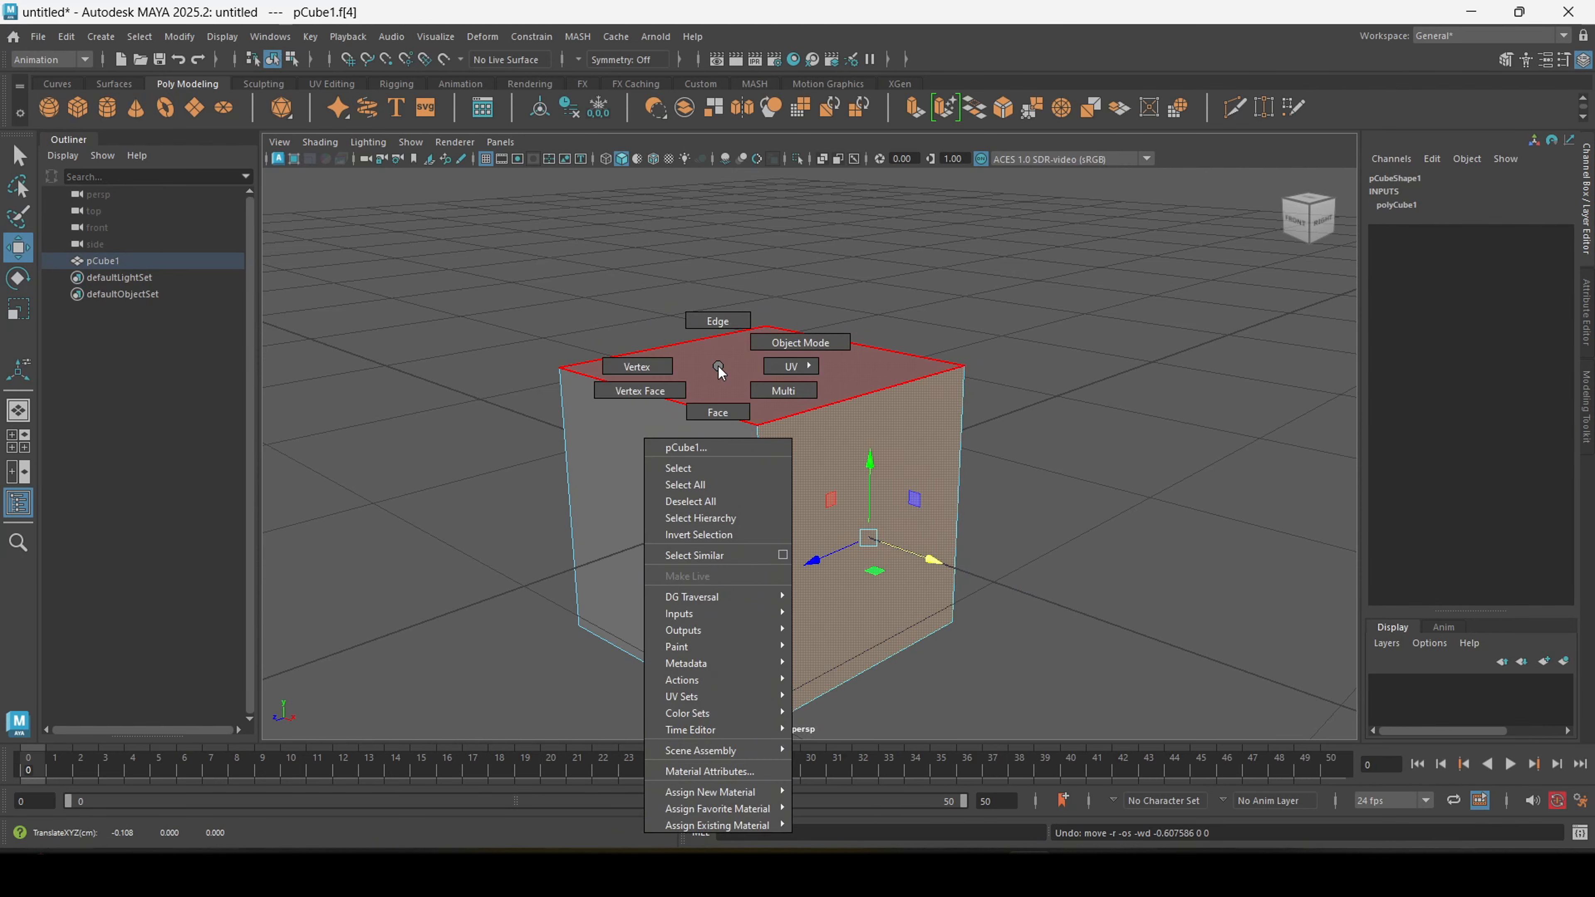
pyautogui.click(756, 341)
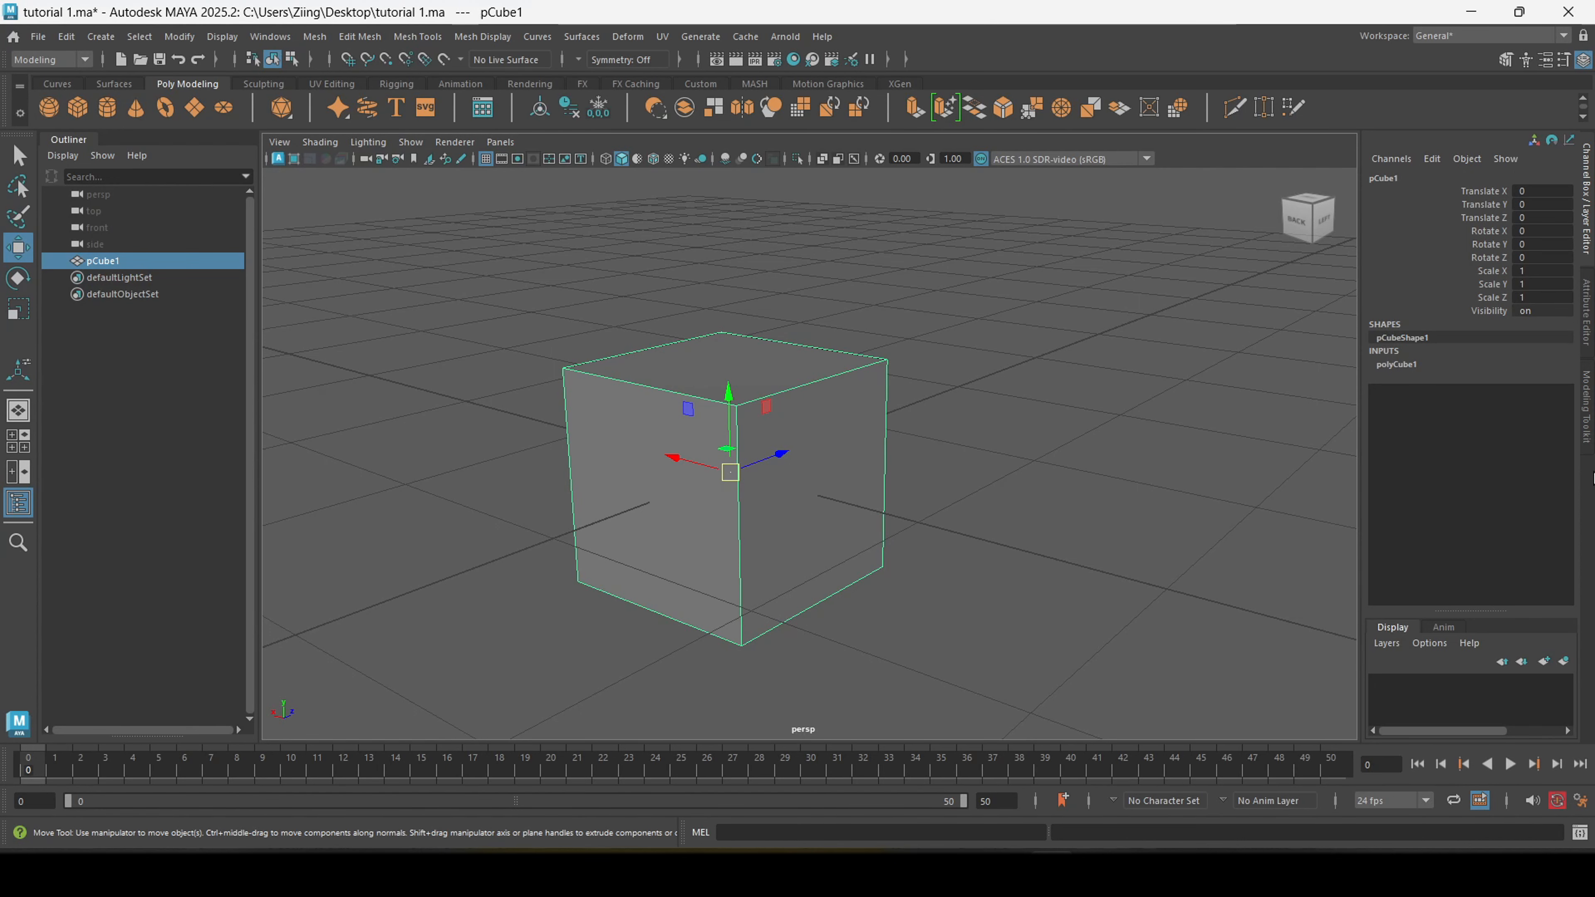
# - Show the Modeling Toolkit and select the cube's top face in face selection mode
pyautogui.click(1587, 405)
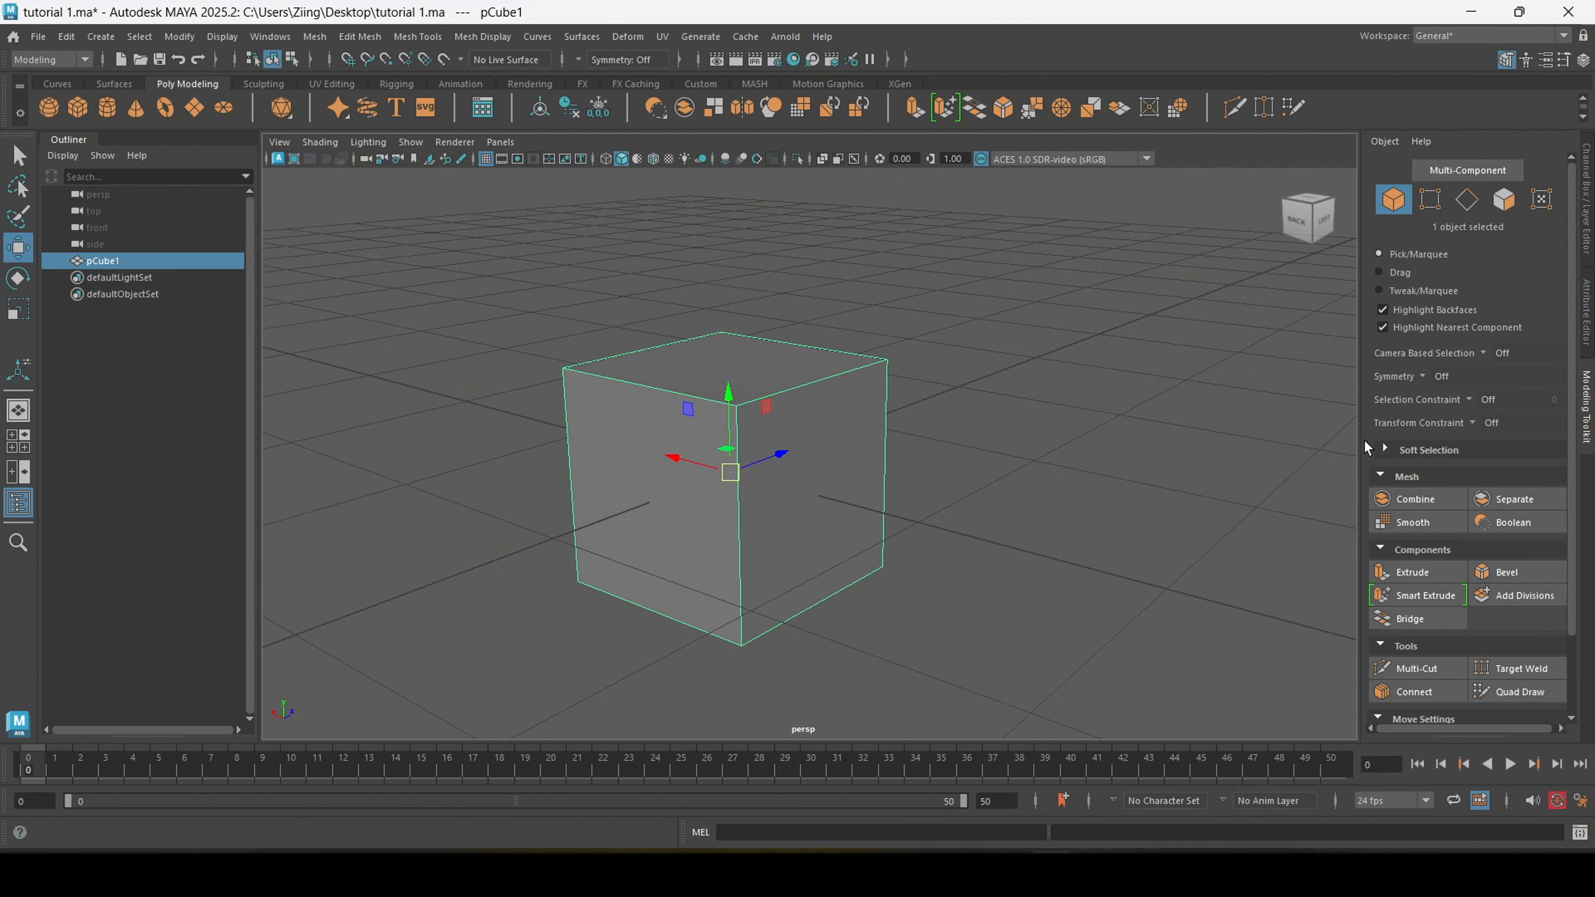
pyautogui.scroll(2, 938, 418)
pyautogui.scroll(1, 880, 390)
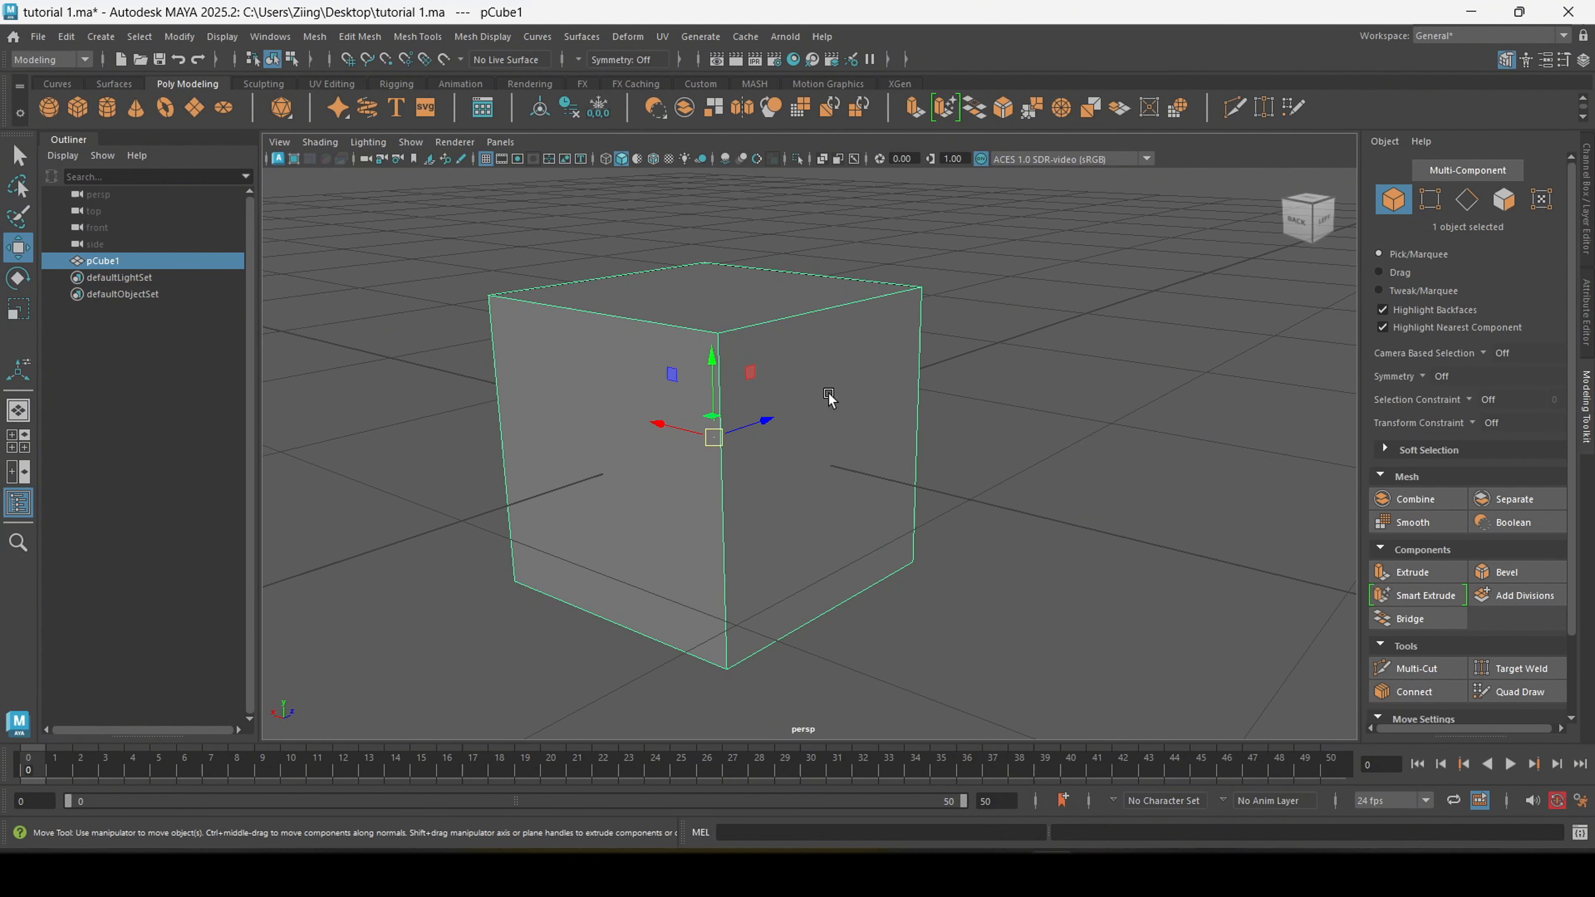
pyautogui.moveTo(796, 329); pyautogui.dragTo(797, 372, button='right')
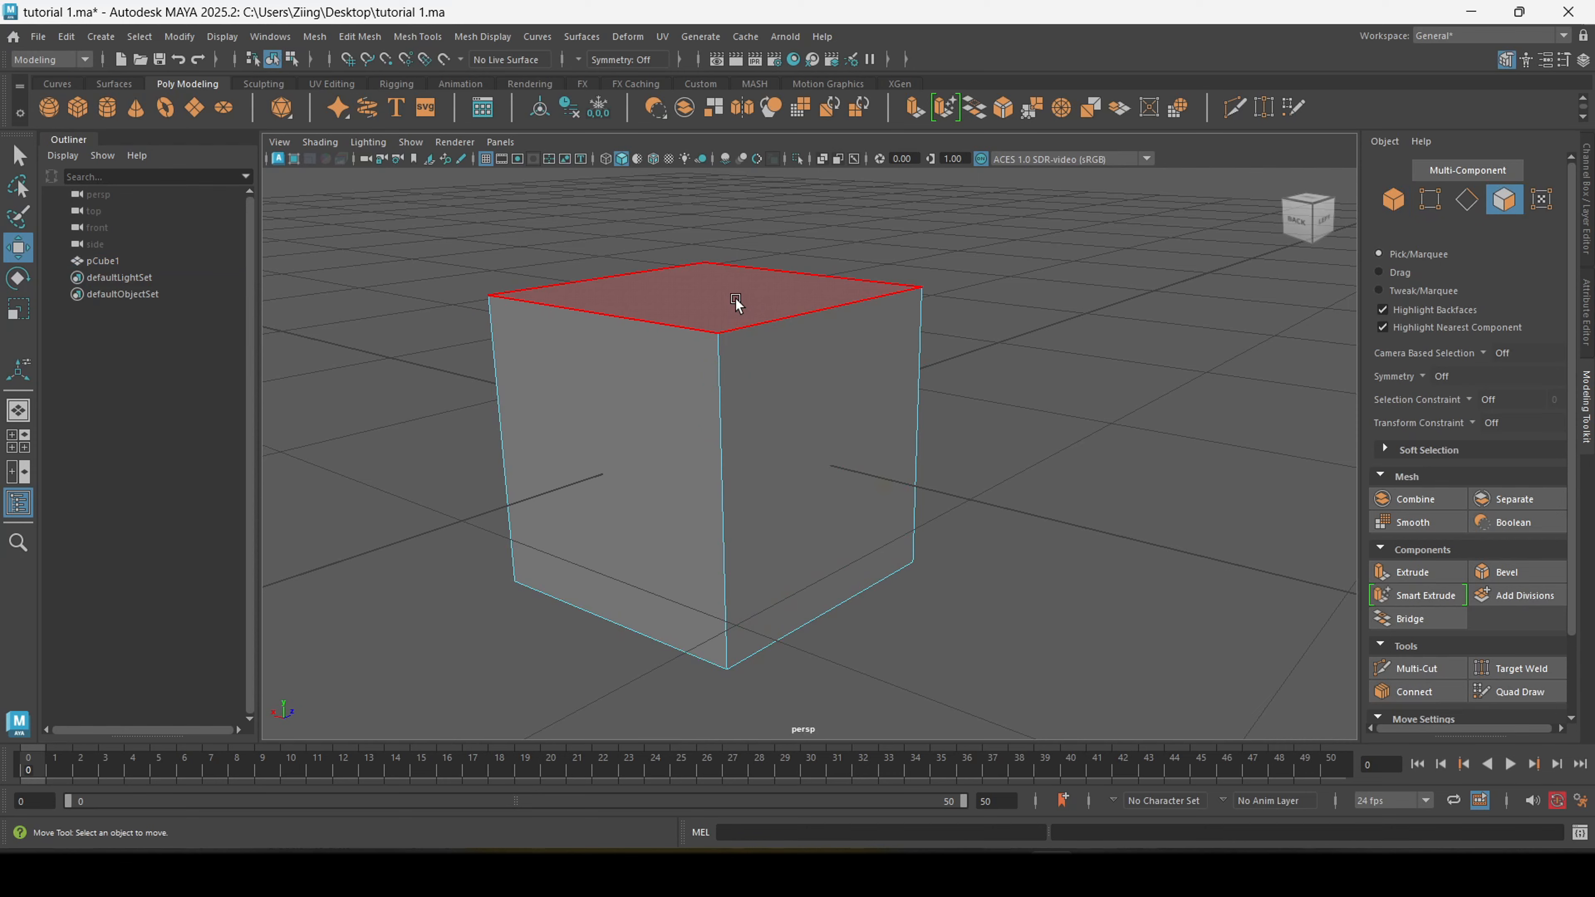
pyautogui.click(736, 302)
pyautogui.scroll(-3, 958, 381)
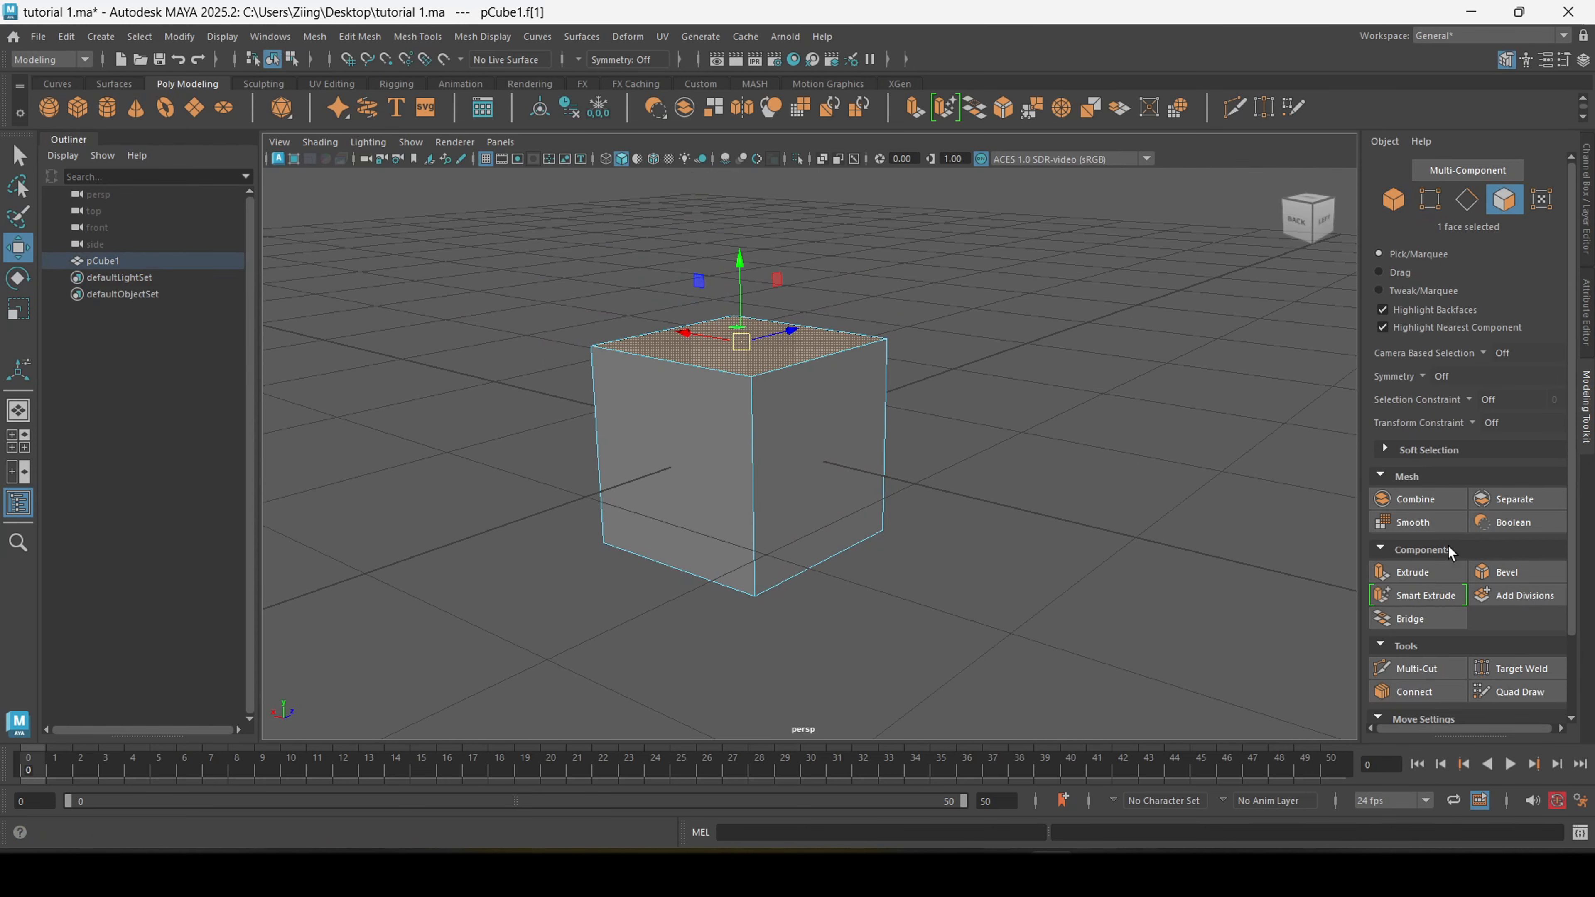
# - Extrude the cube's top face upward with a Local Translate Z of about 0.57
pyautogui.click(1425, 575)
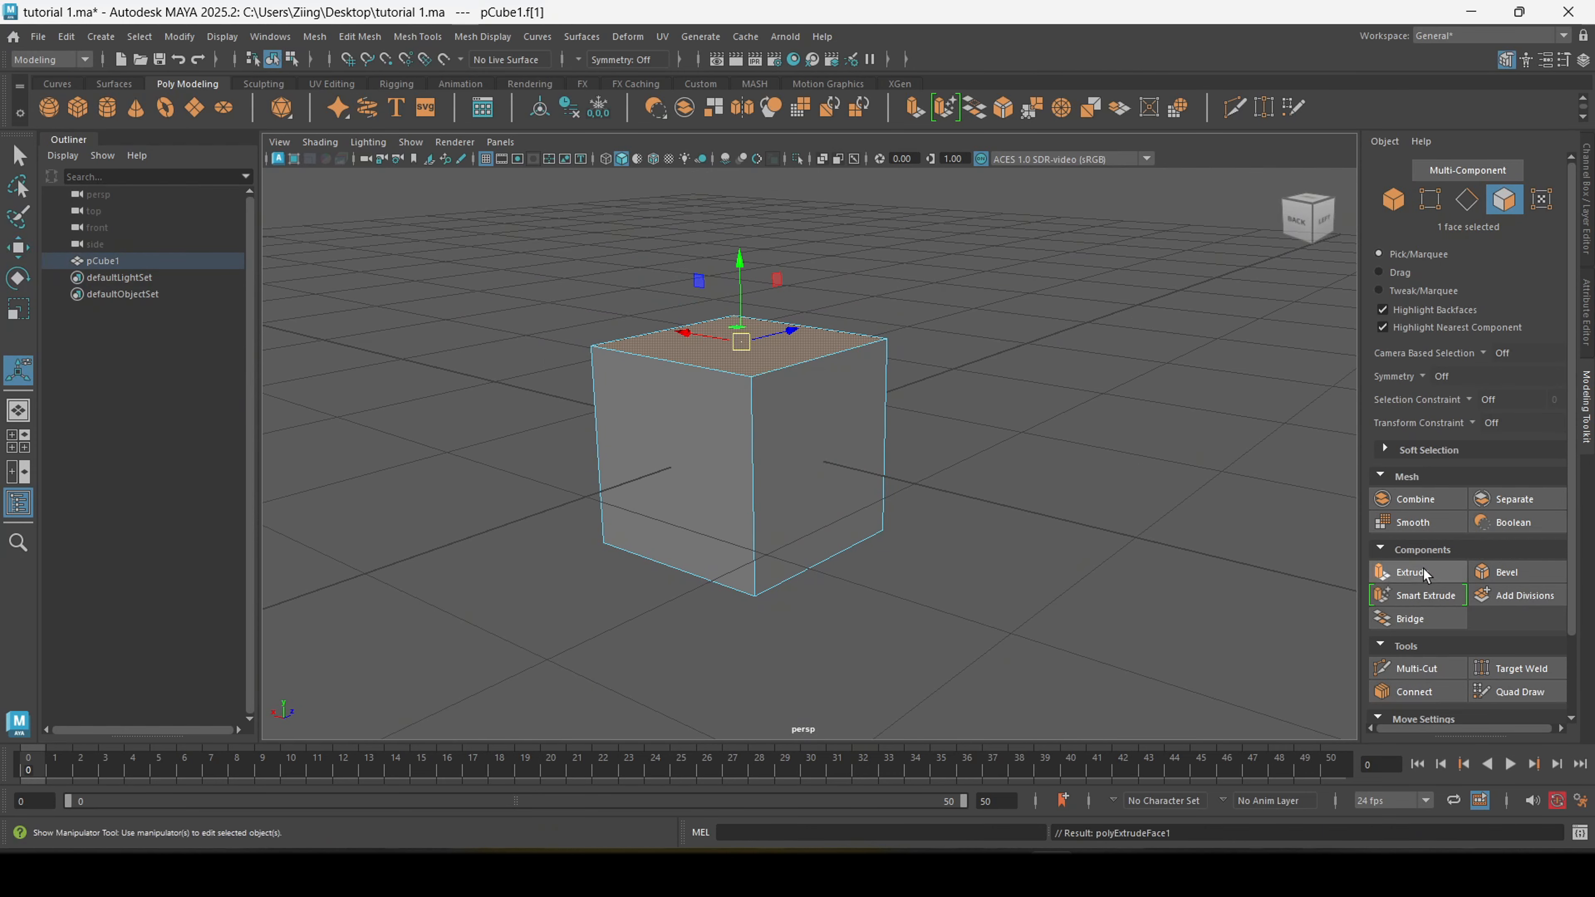
pyautogui.keyDown('alt'); pyautogui.moveTo(861, 400); pyautogui.dragTo(829, 356); pyautogui.keyUp('alt')
pyautogui.moveTo(736, 343); pyautogui.dragTo(736, 244)
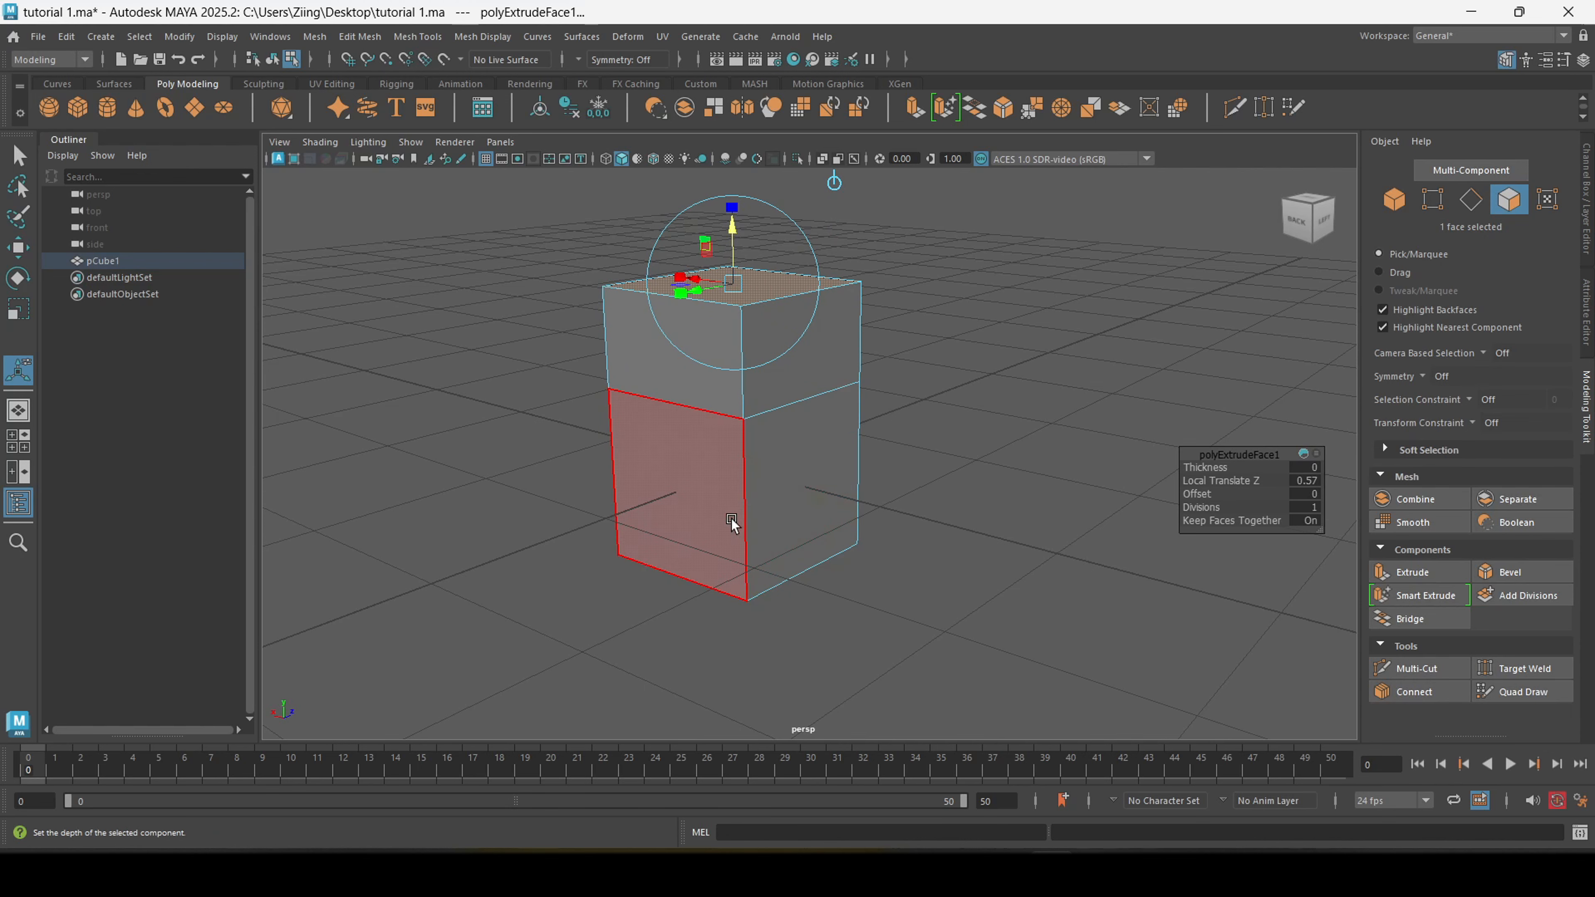
# - Extrude the cube's lower side face outward with a Local Translate Z of about 0.695
pyautogui.click(814, 479)
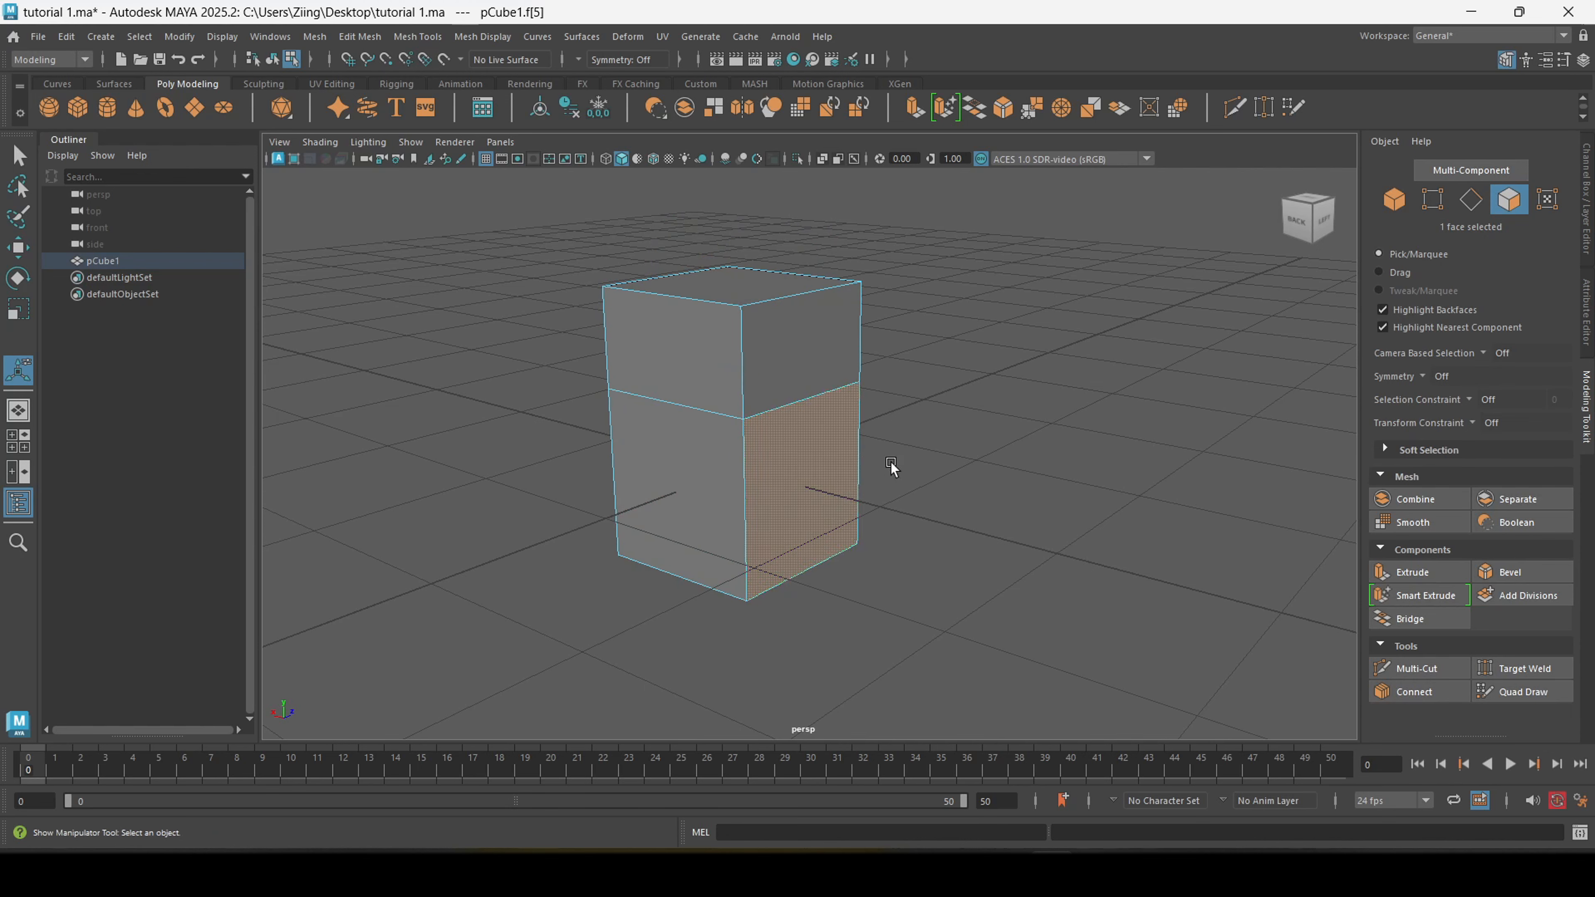
pyautogui.press('g')
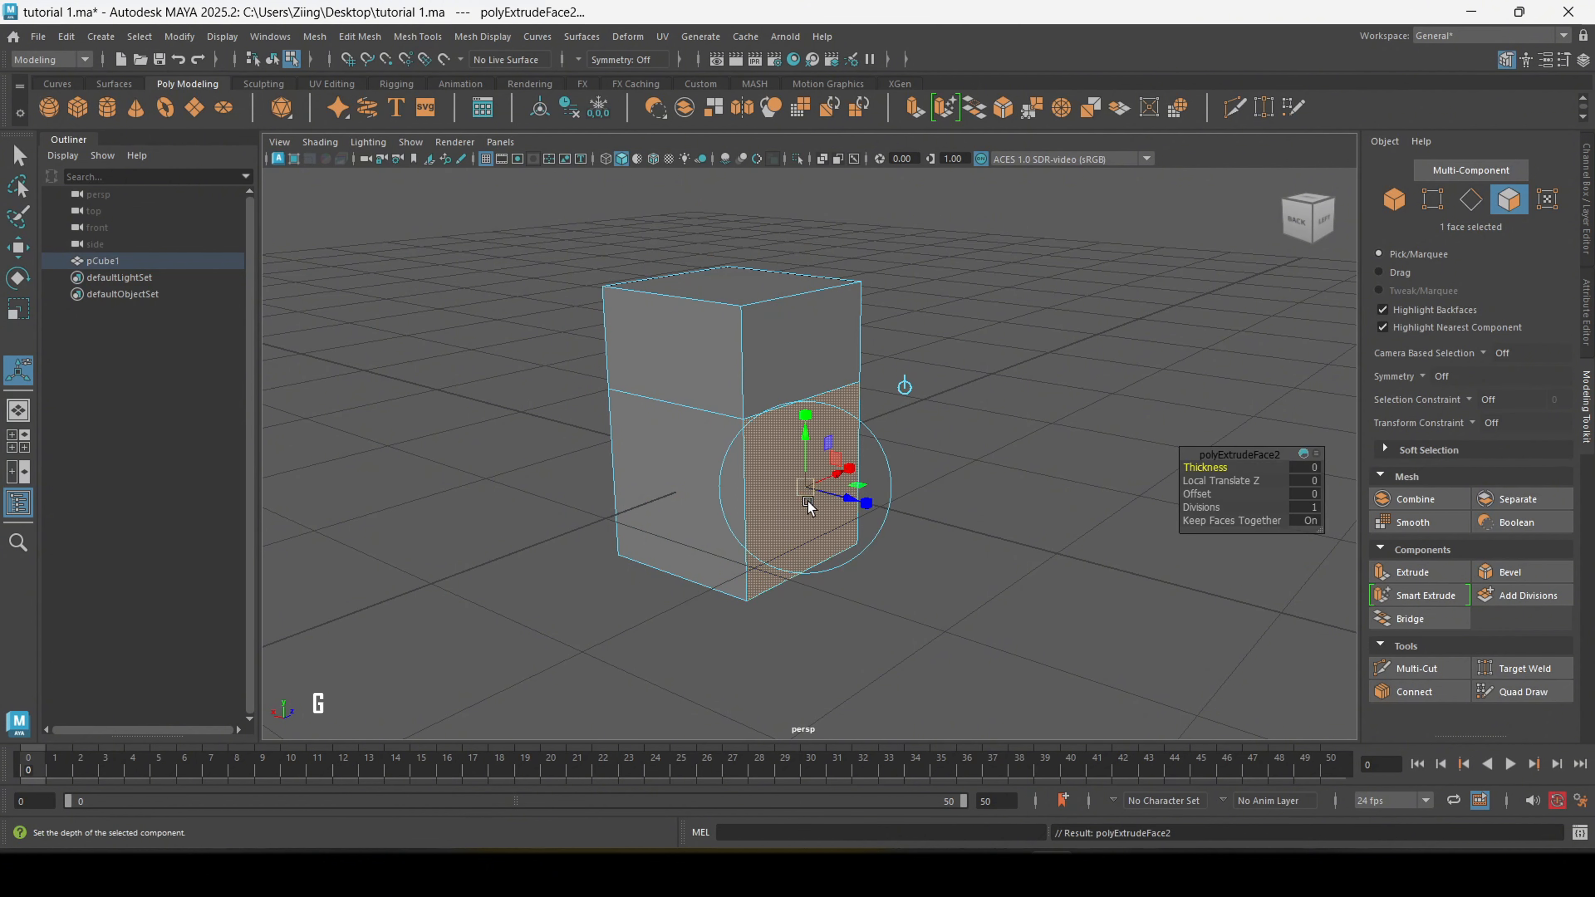
pyautogui.moveTo(851, 500); pyautogui.dragTo(958, 528)
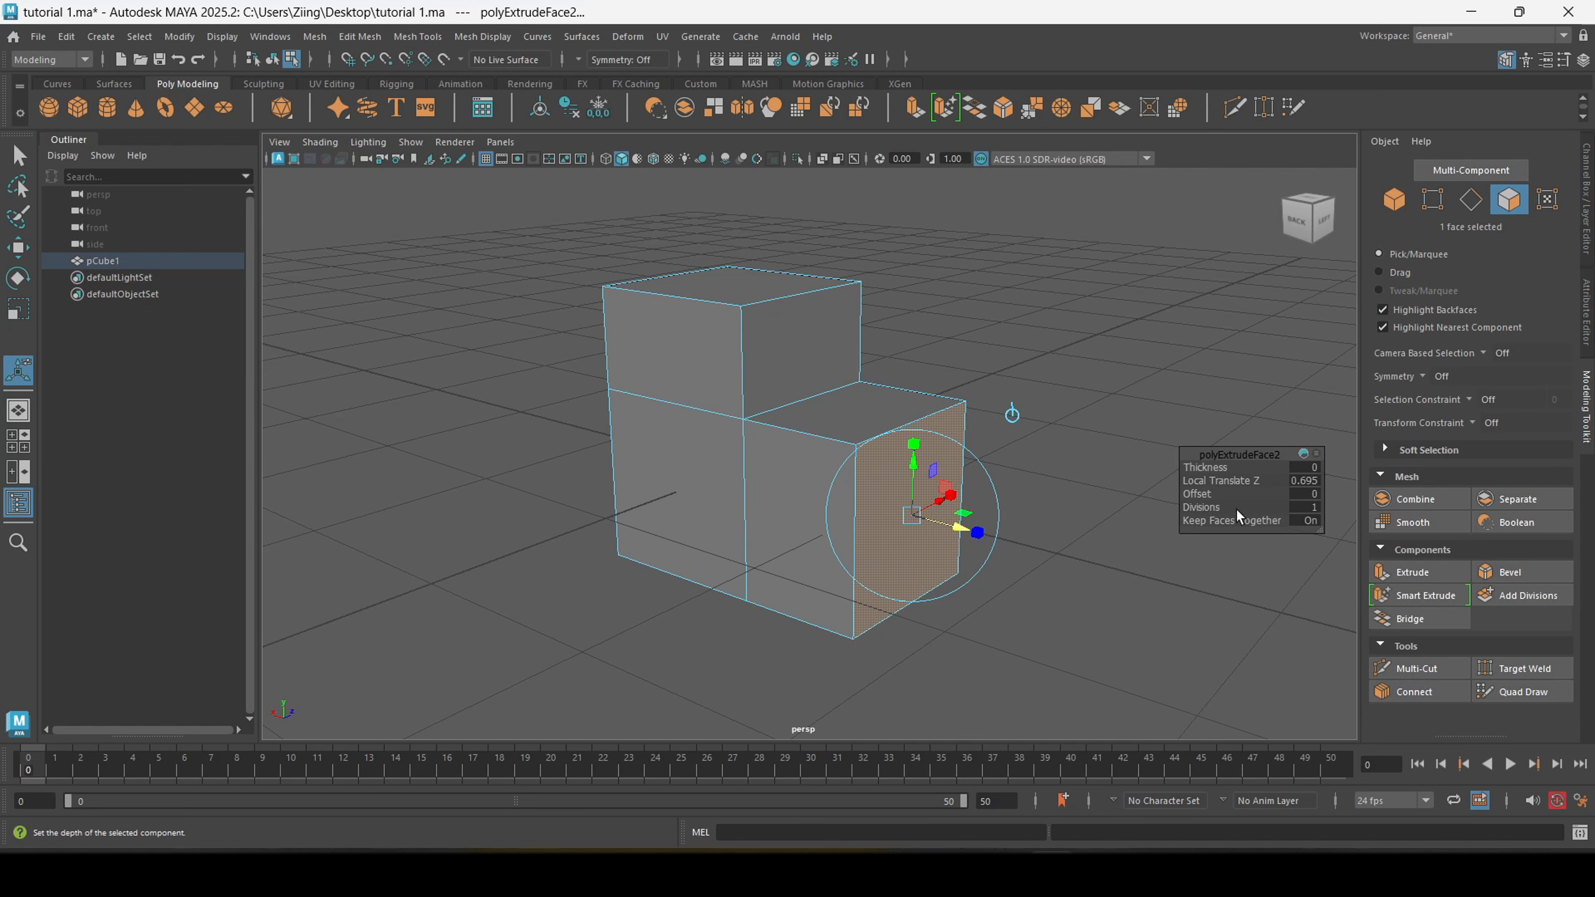
# - Try 5 divisions on the side extrusion, set Divisions back to 1, and clear the selection
pyautogui.click(1313, 510)
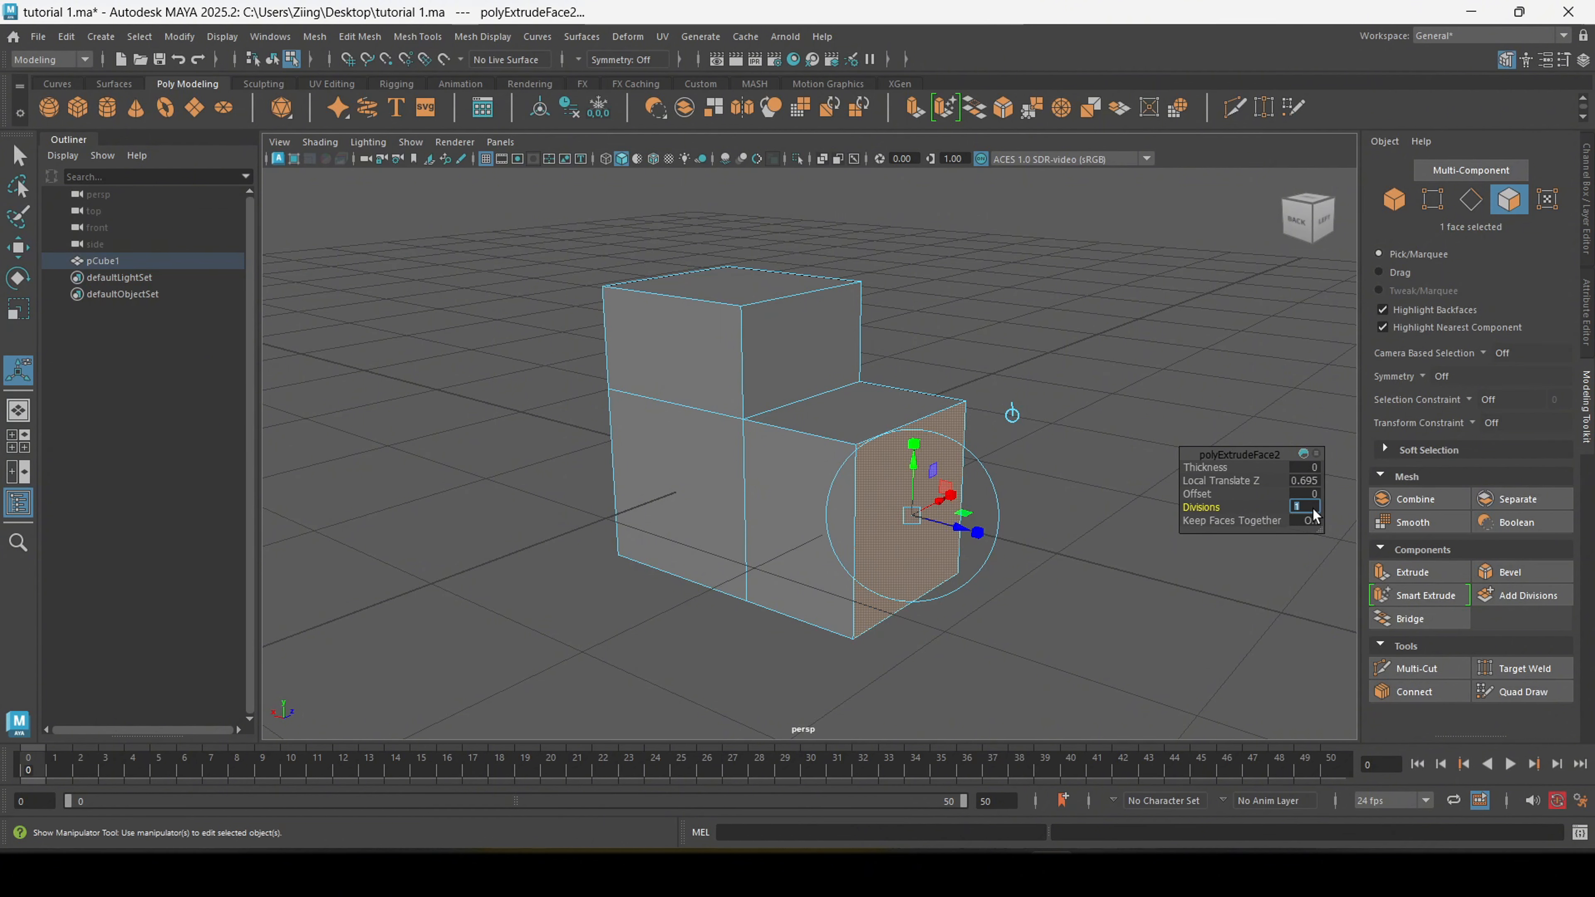
pyautogui.write('5')
pyautogui.press('Return')
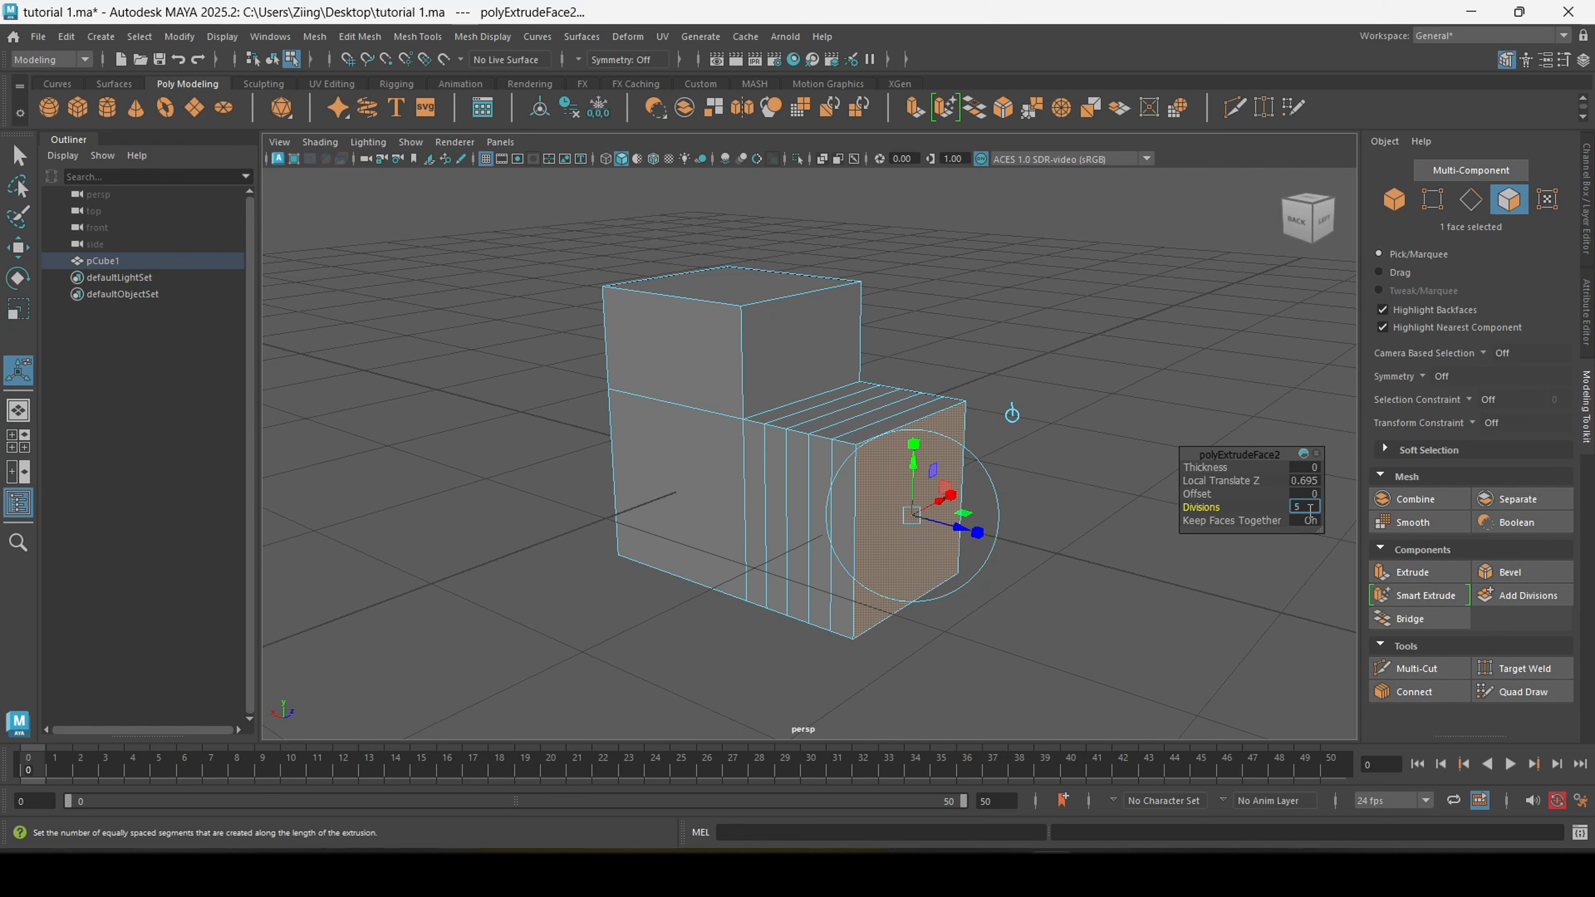
pyautogui.write('1')
pyautogui.press('Return')
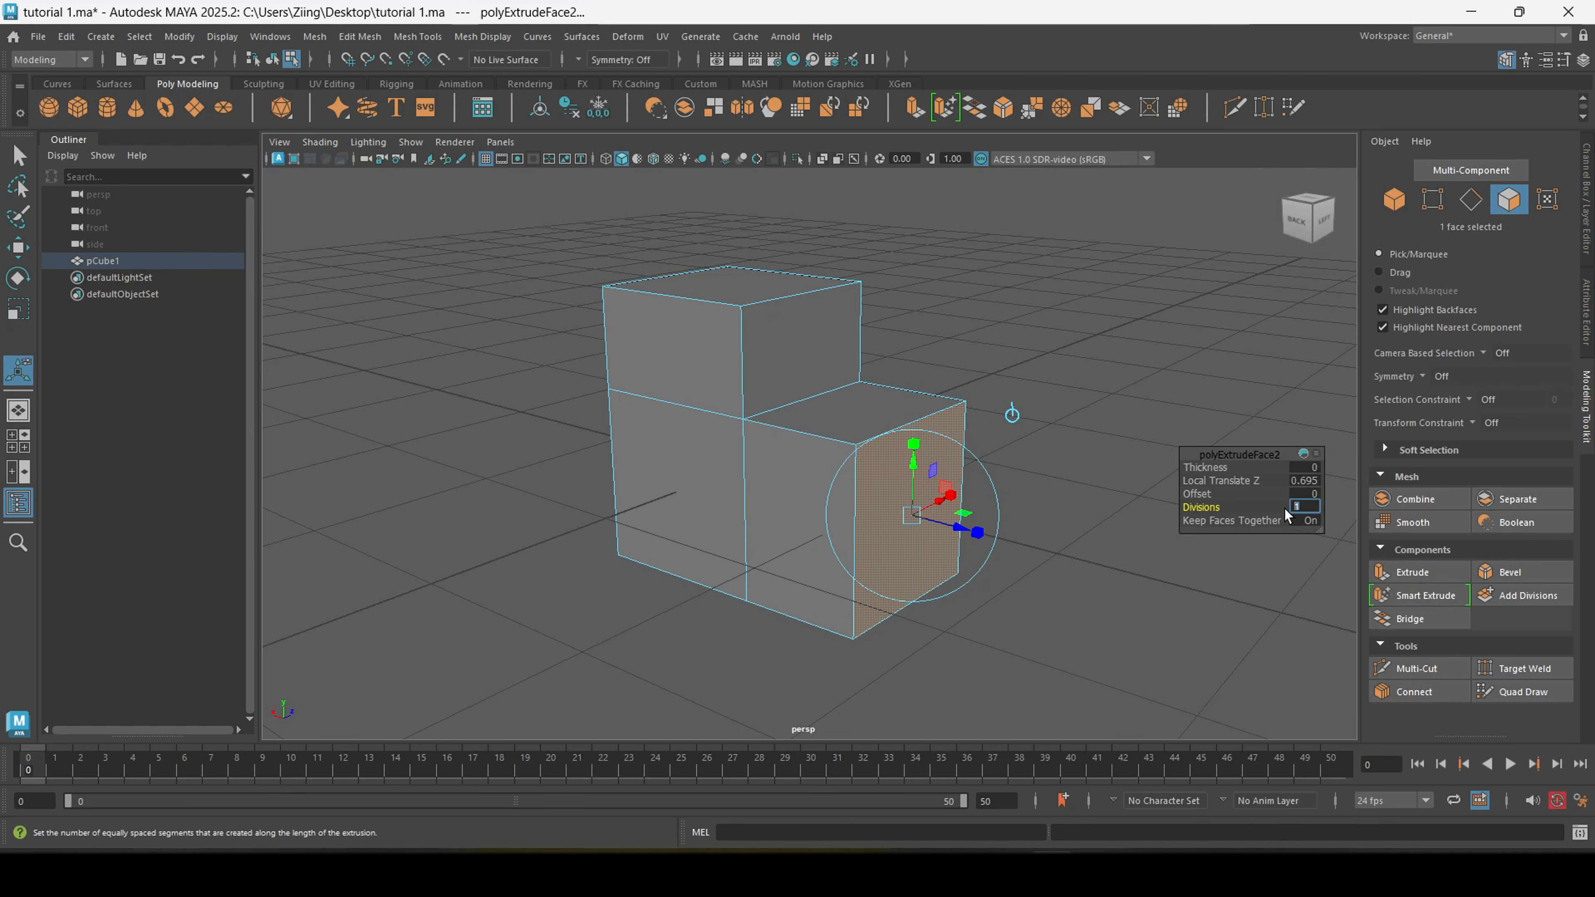
pyautogui.click(988, 352)
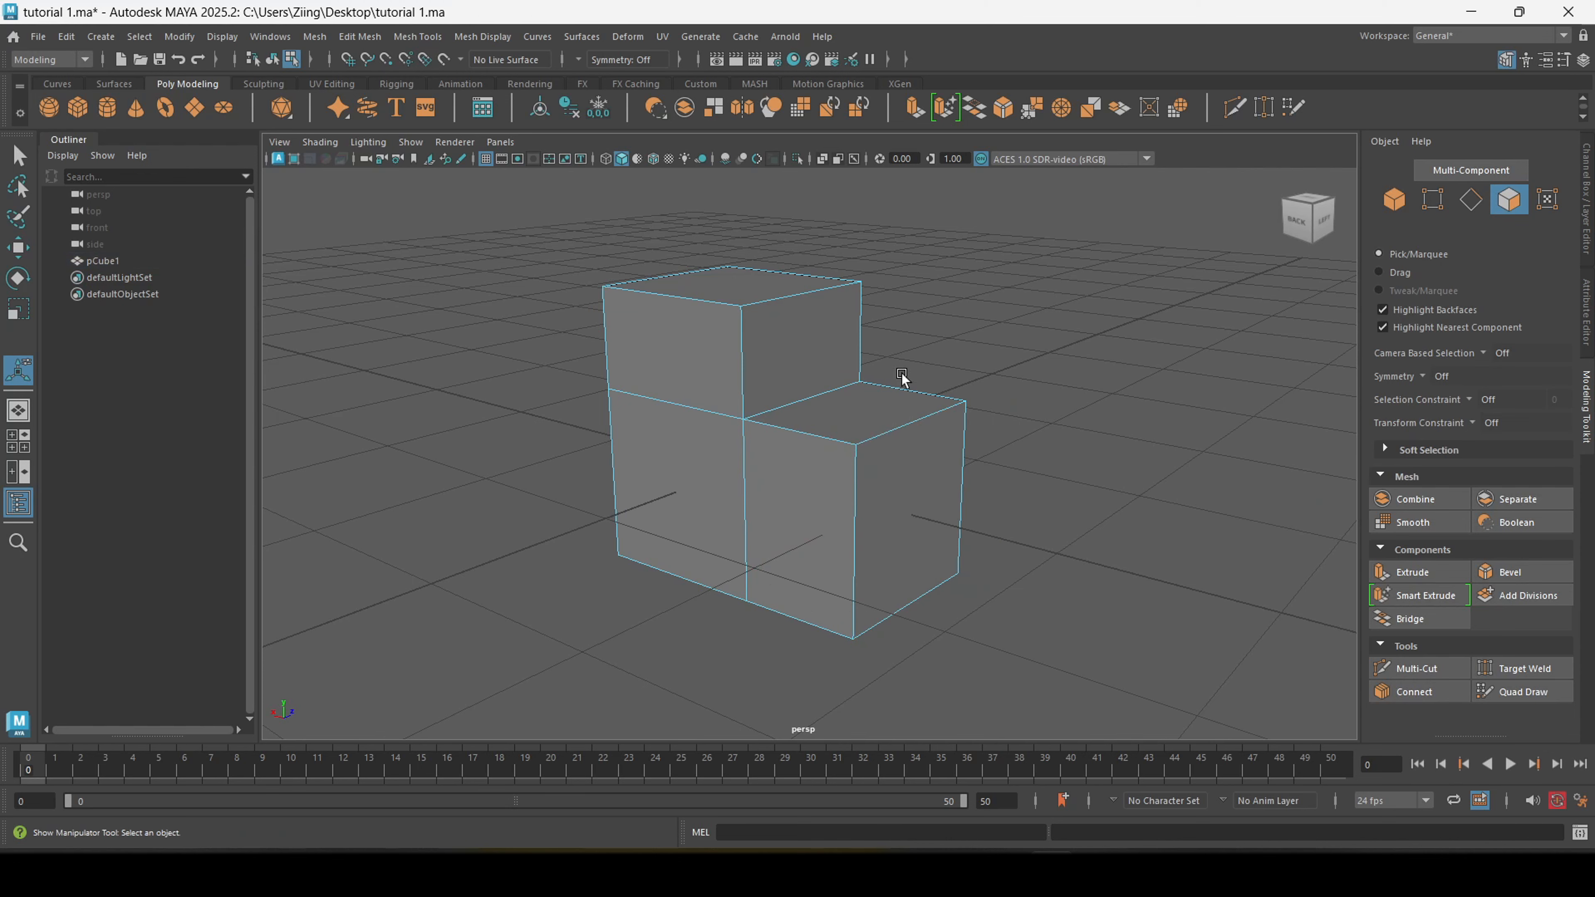
# - Extrude the two stacked faces on the model's side, scale them inward, and turn off Keep Faces Together
pyautogui.click(710, 364)
pyautogui.keyDown('shift'); pyautogui.click(699, 471); pyautogui.keyUp('shift')
pyautogui.press('g')
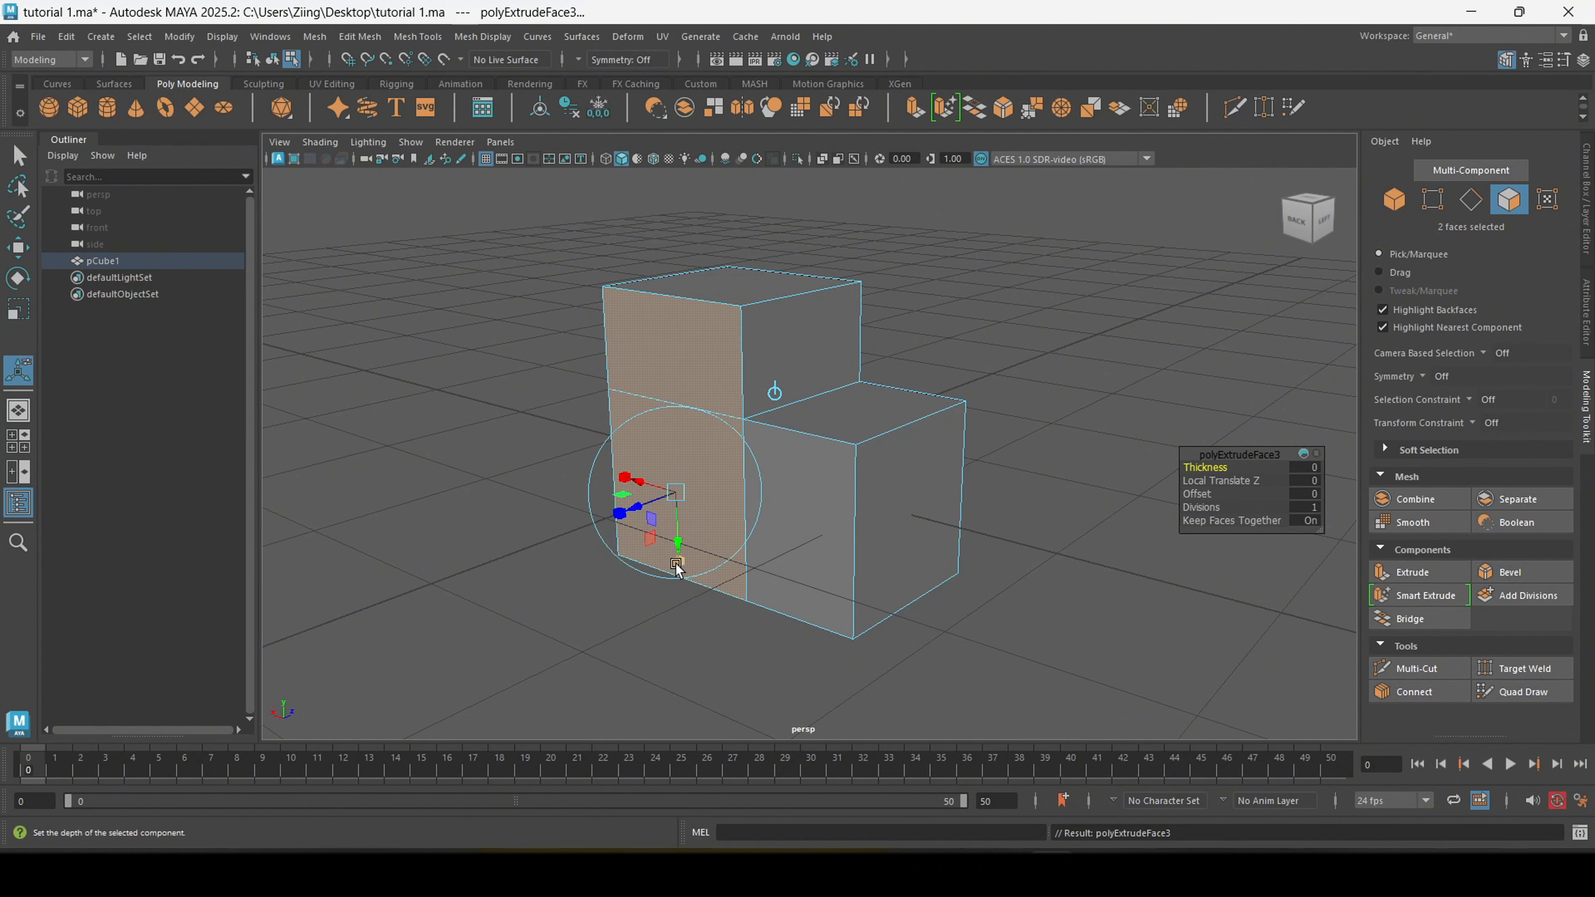
pyautogui.moveTo(677, 569); pyautogui.dragTo(656, 479)
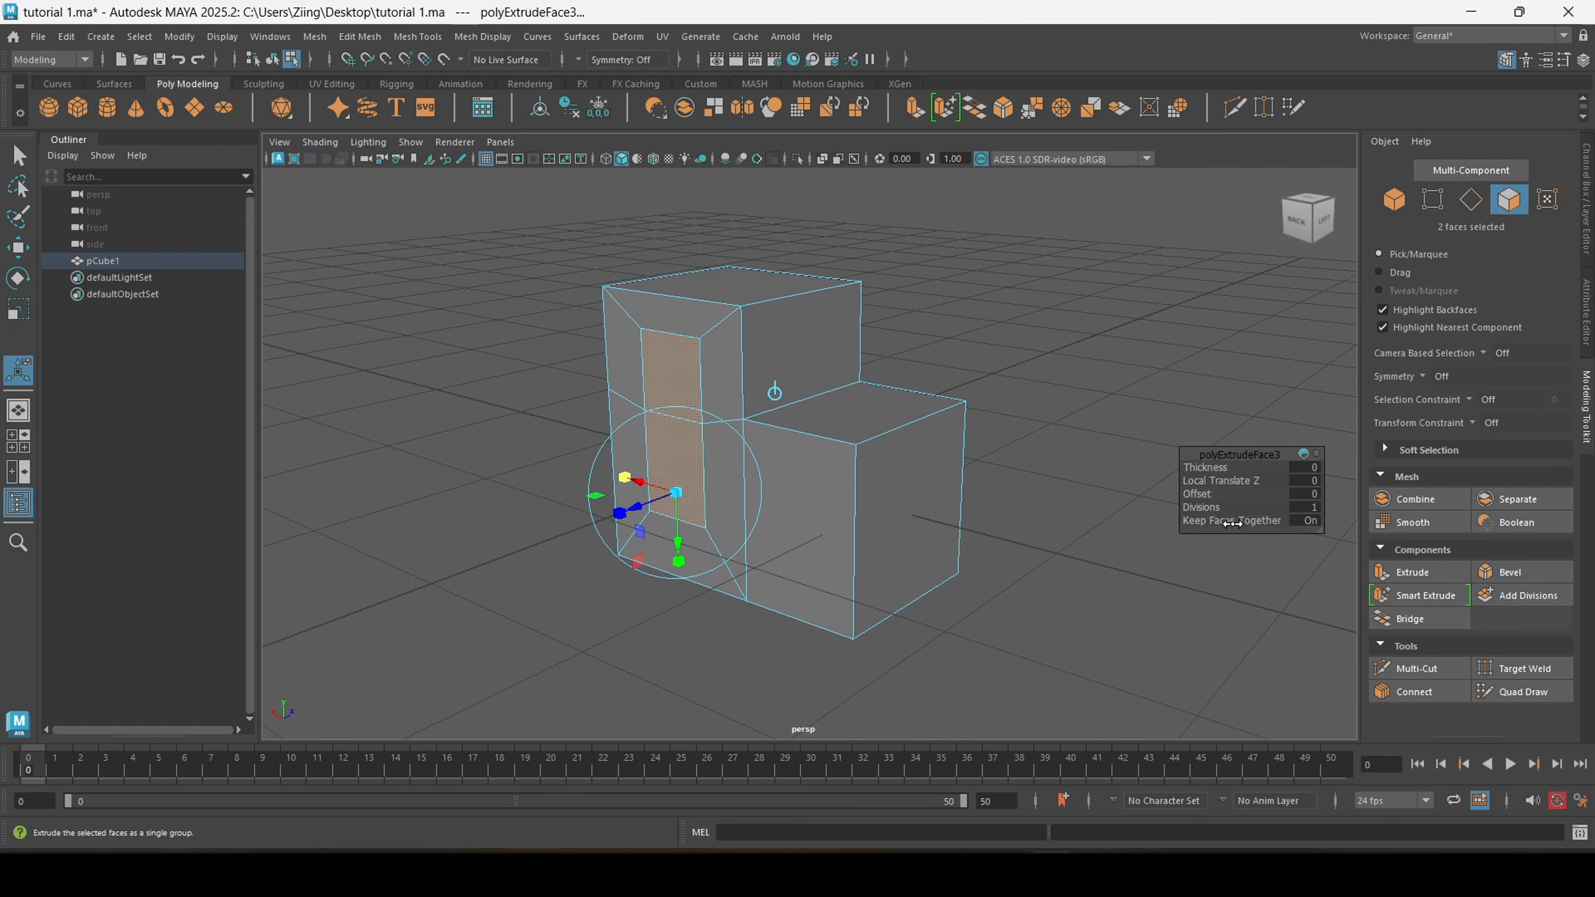
pyautogui.click(1313, 521)
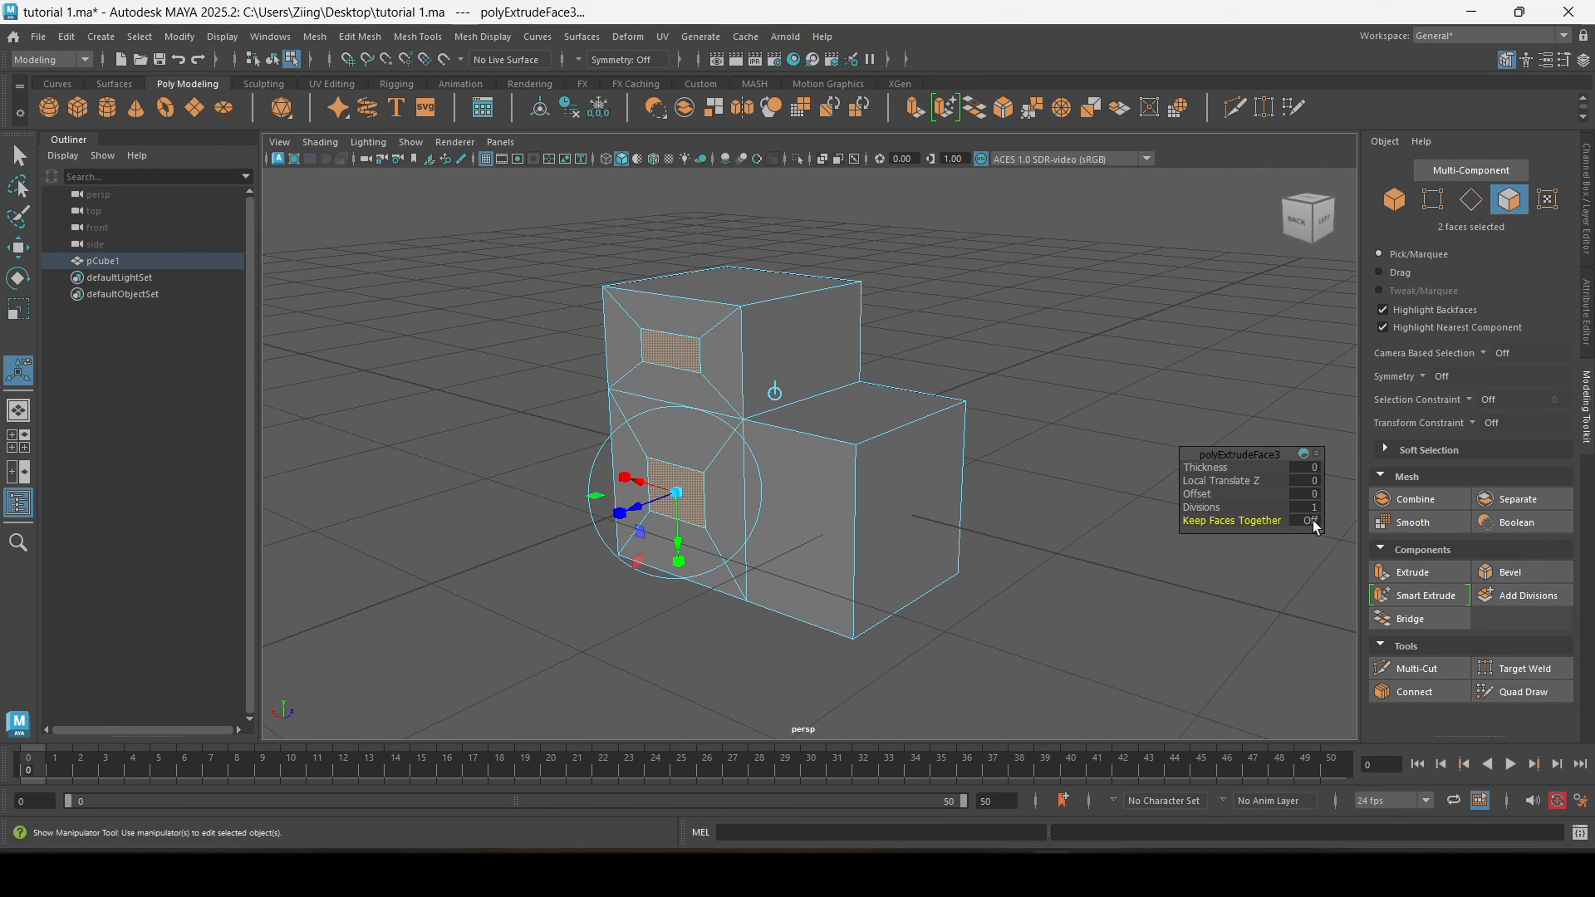
# - Give the inset faces a Local Translate Z of about 0.228 with 7 divisions, and return to Object Mode
pyautogui.moveTo(637, 512); pyautogui.dragTo(609, 530)
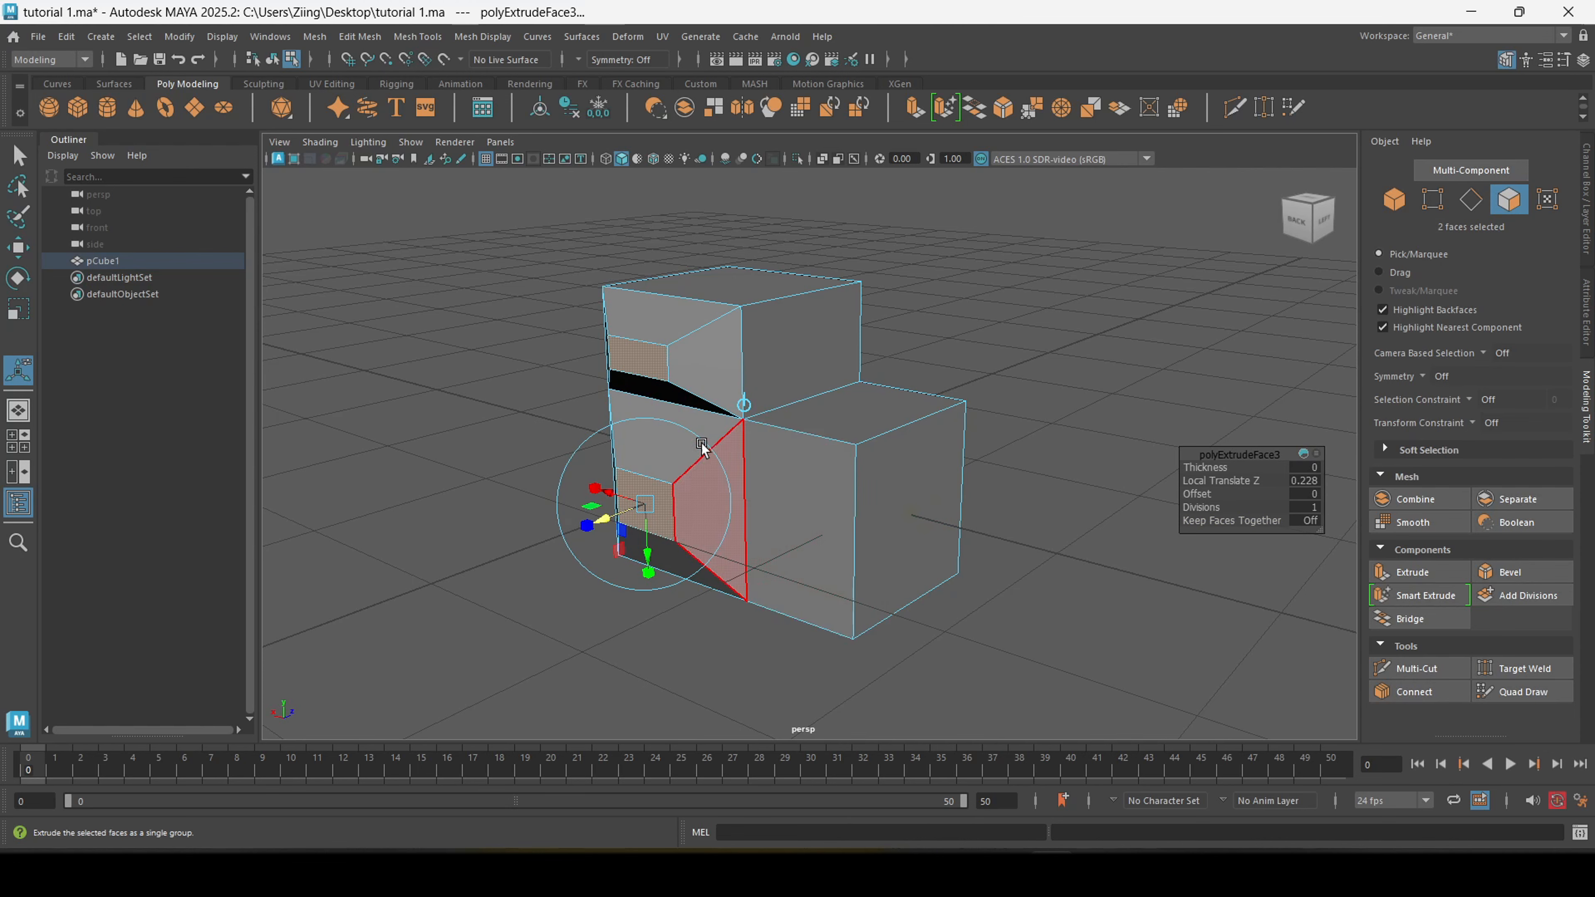
pyautogui.click(1207, 508)
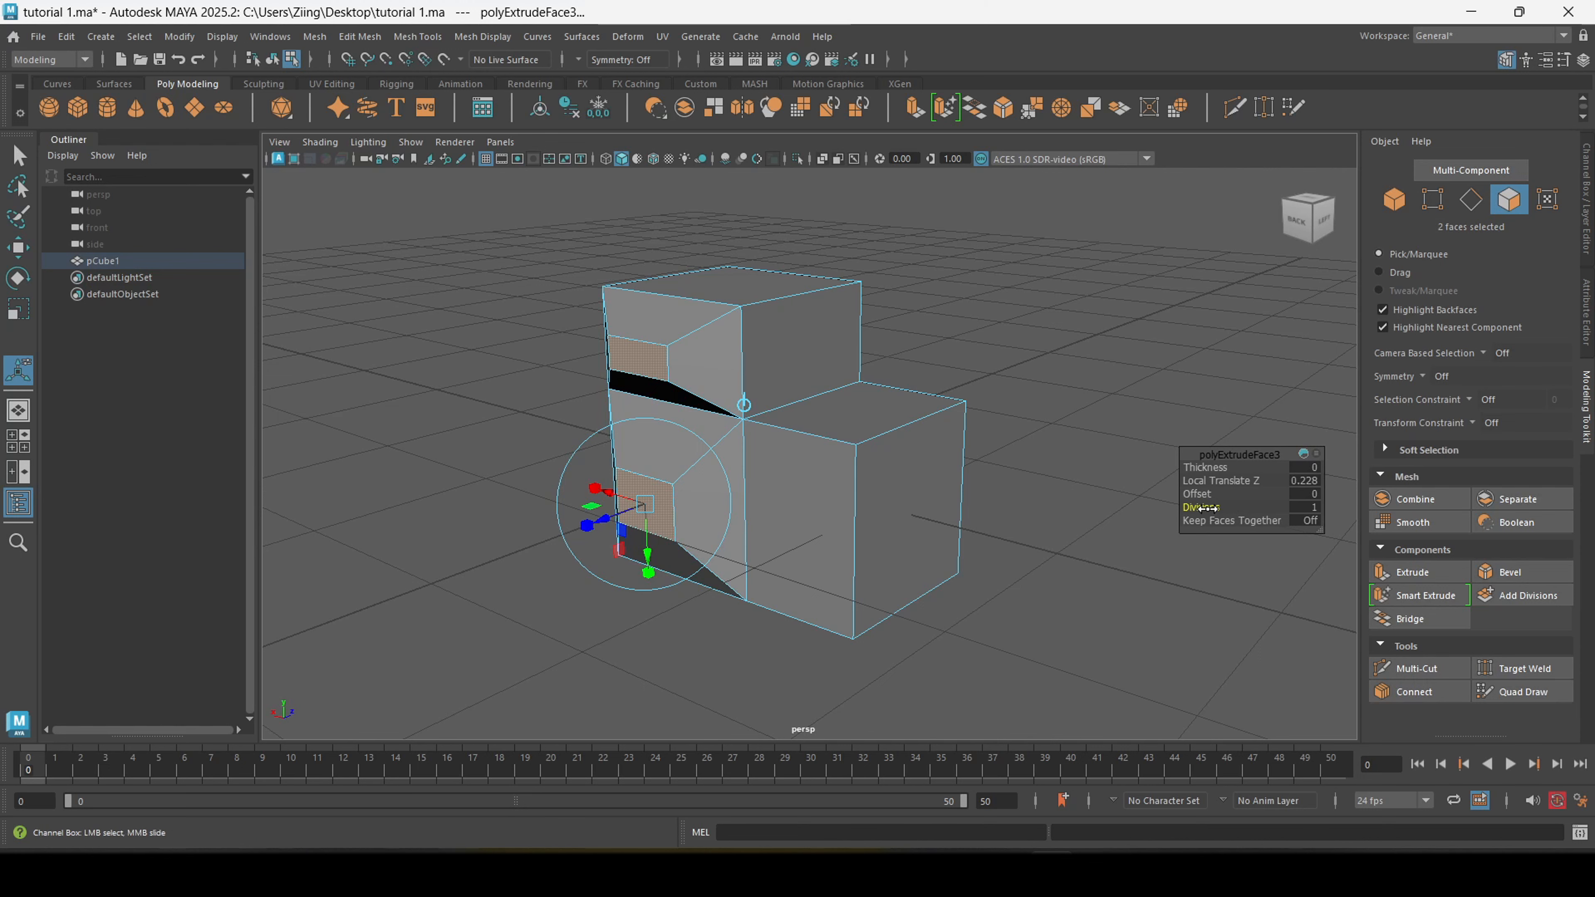
pyautogui.moveTo(1207, 532); pyautogui.dragTo(1253, 542, button='middle')
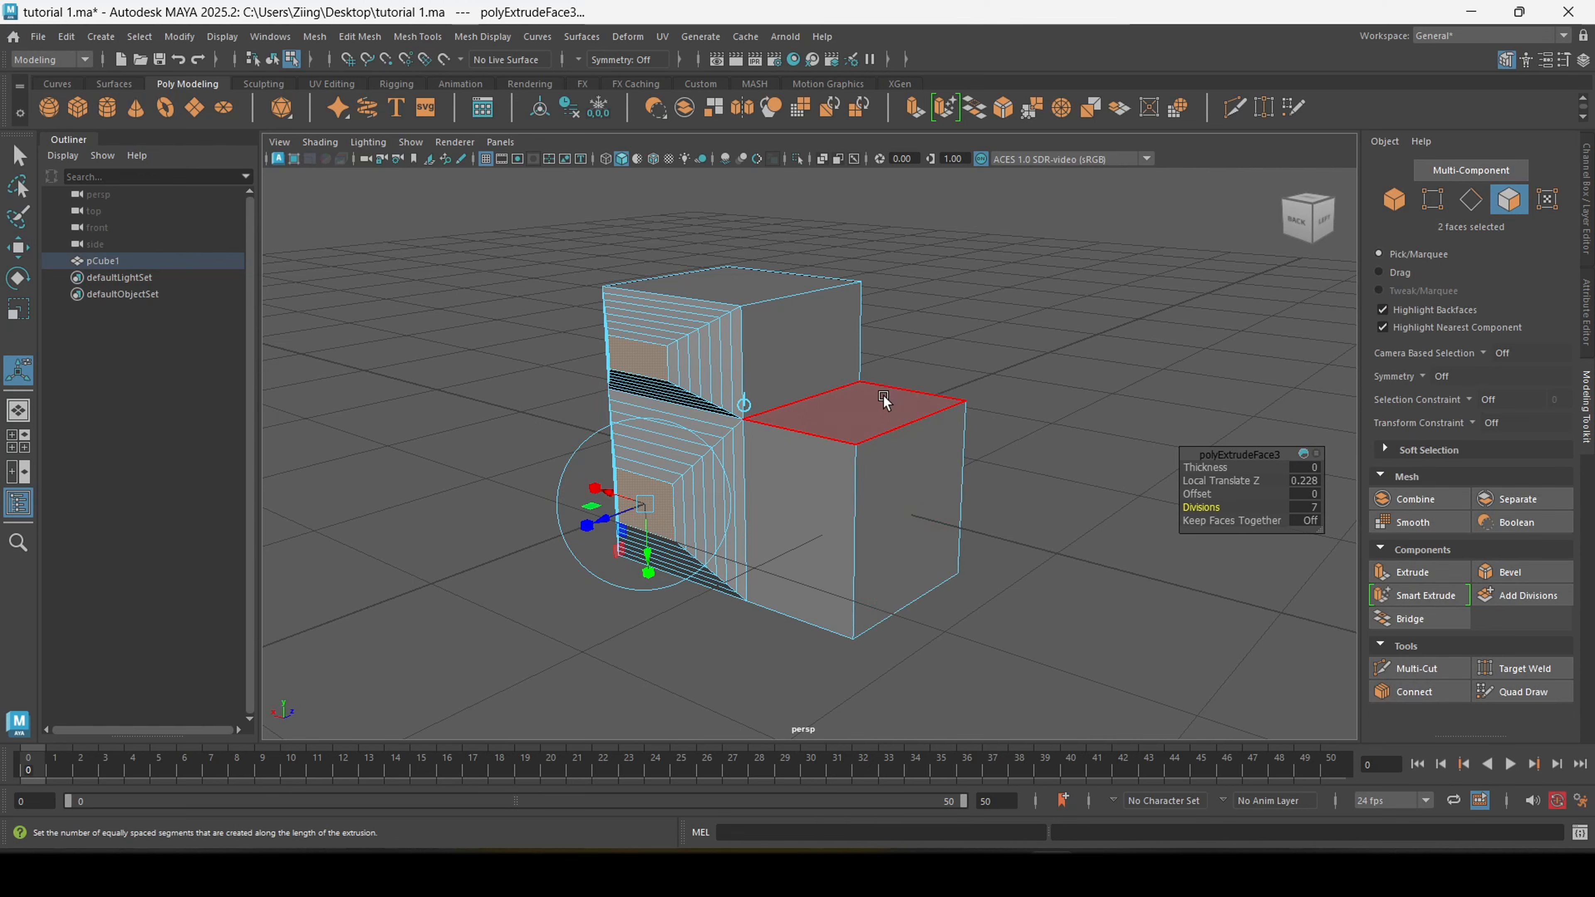
pyautogui.moveTo(885, 372); pyautogui.dragTo(943, 356, button='right')
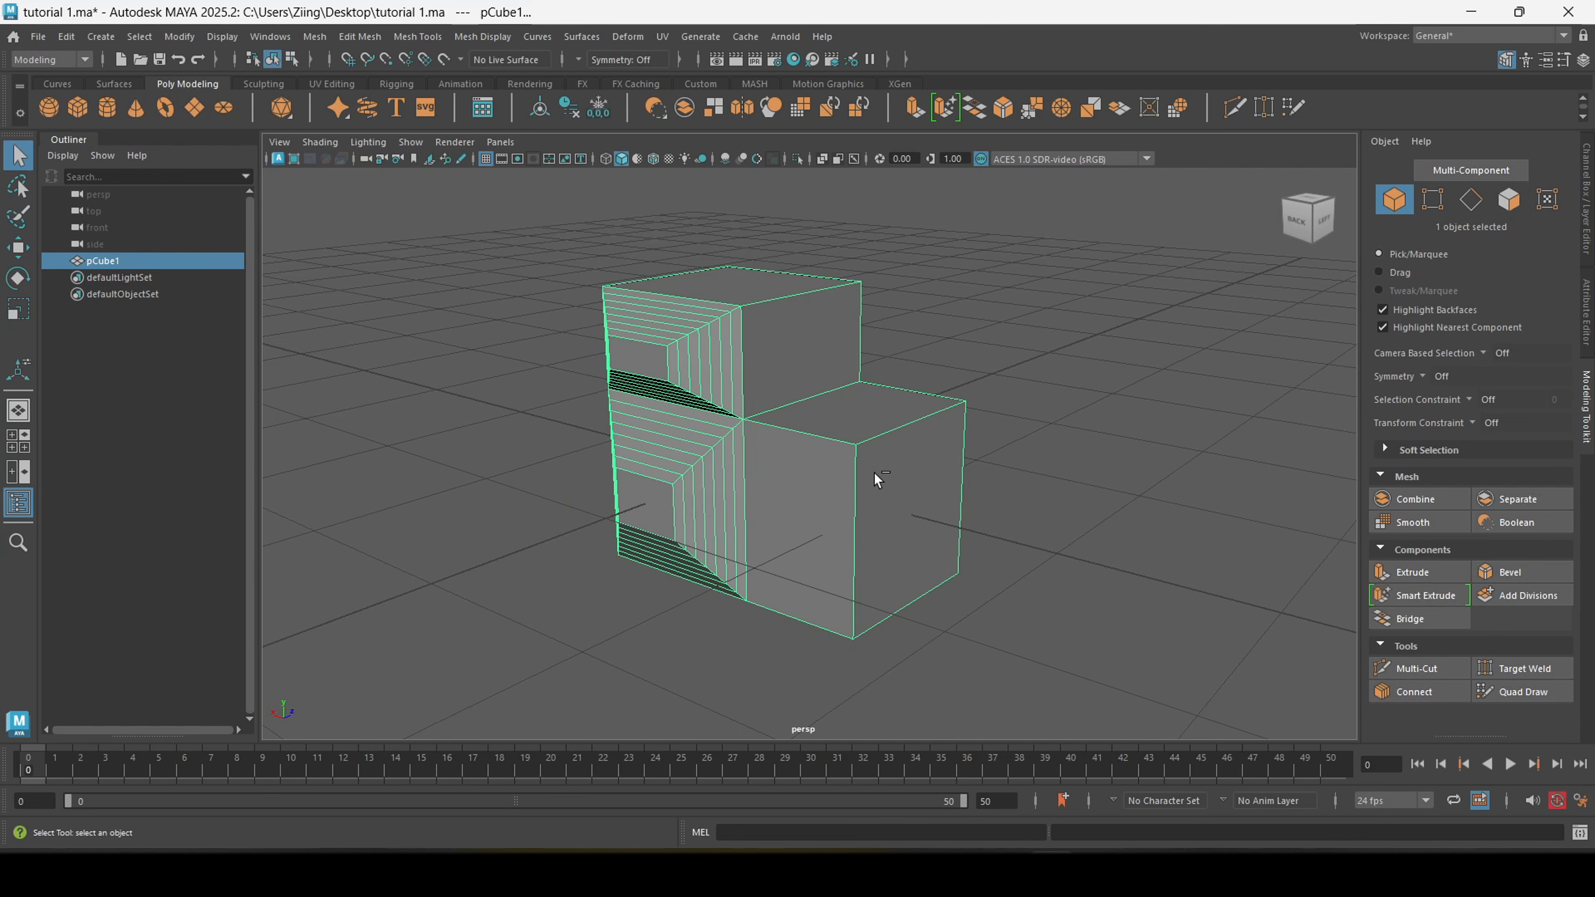
# - Undo all the extrusions, including the one on the top face, back to the plain cube
pyautogui.press('F11')
pyautogui.hotkey('ctrl', 'z')
pyautogui.hotkey('ctrl', 'z')
pyautogui.hotkey('ctrl', 'z')
pyautogui.hotkey('ctrl', 'z')
pyautogui.hotkey('ctrl', 'z')
pyautogui.hotkey('ctrl', 'z')
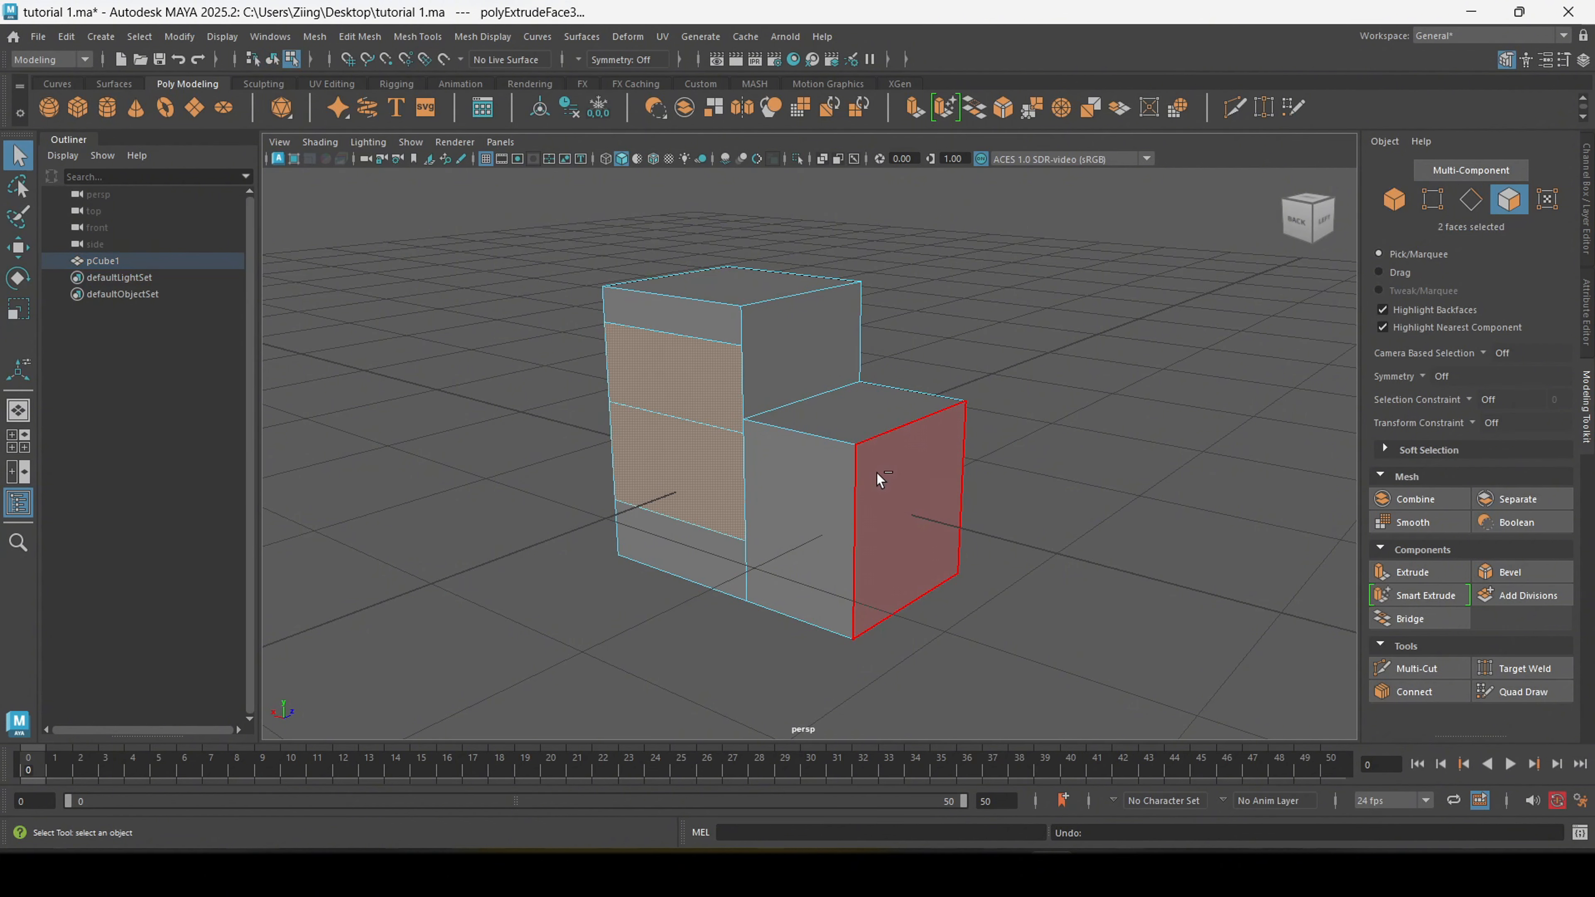
pyautogui.hotkey('ctrl', 'z')
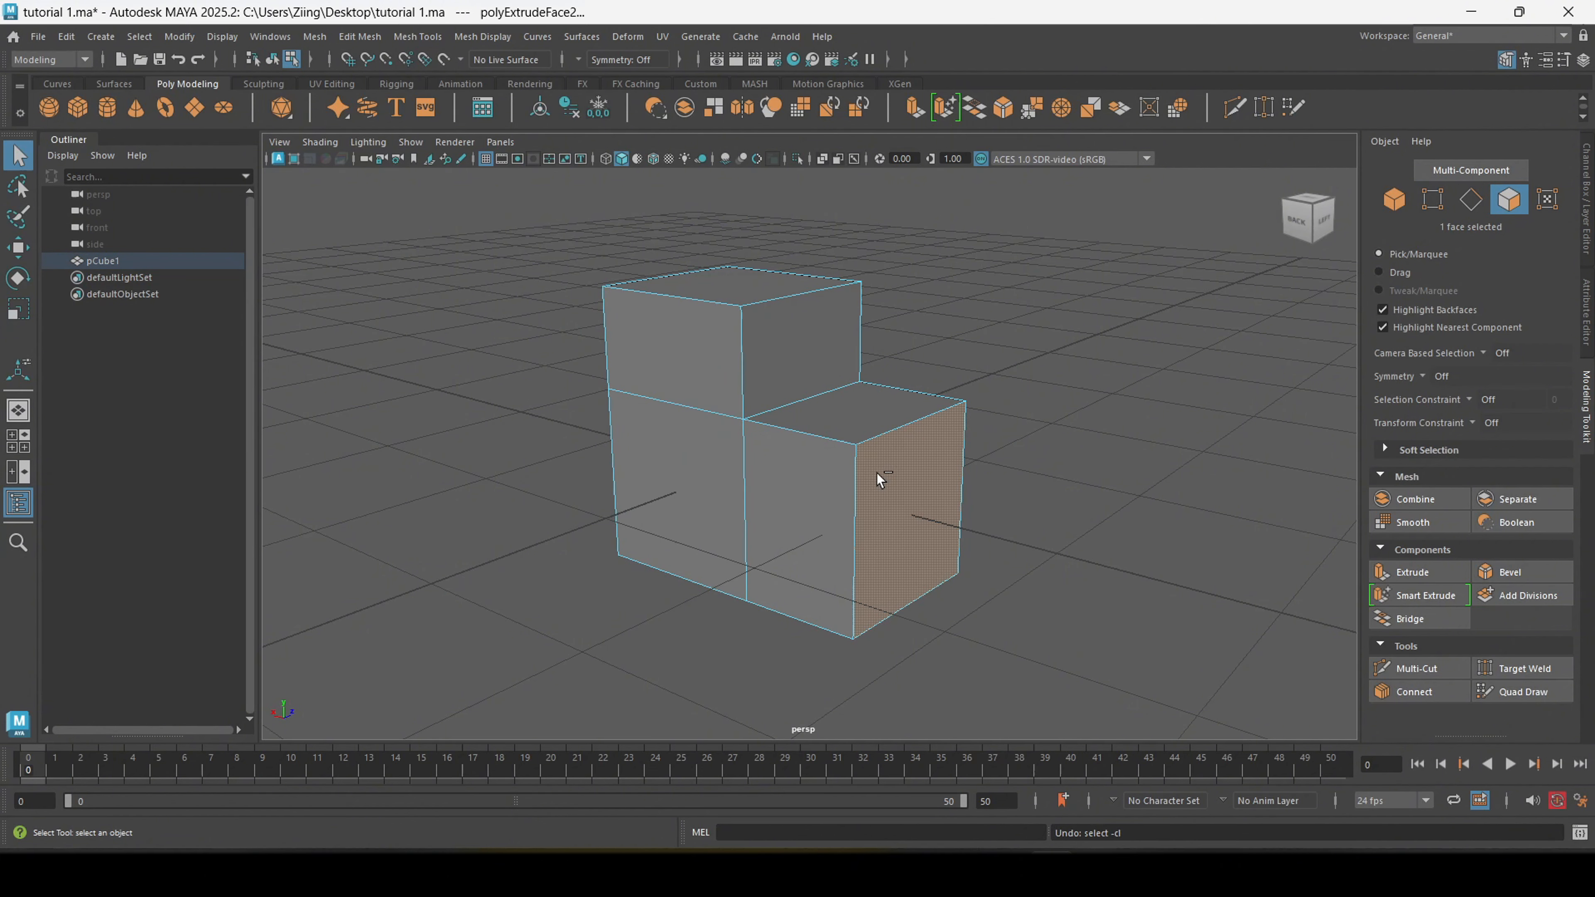
pyautogui.hotkey('ctrl', 'z')
pyautogui.hotkey('ctrl', 'z')
pyautogui.hotkey('ctrl', 'z')
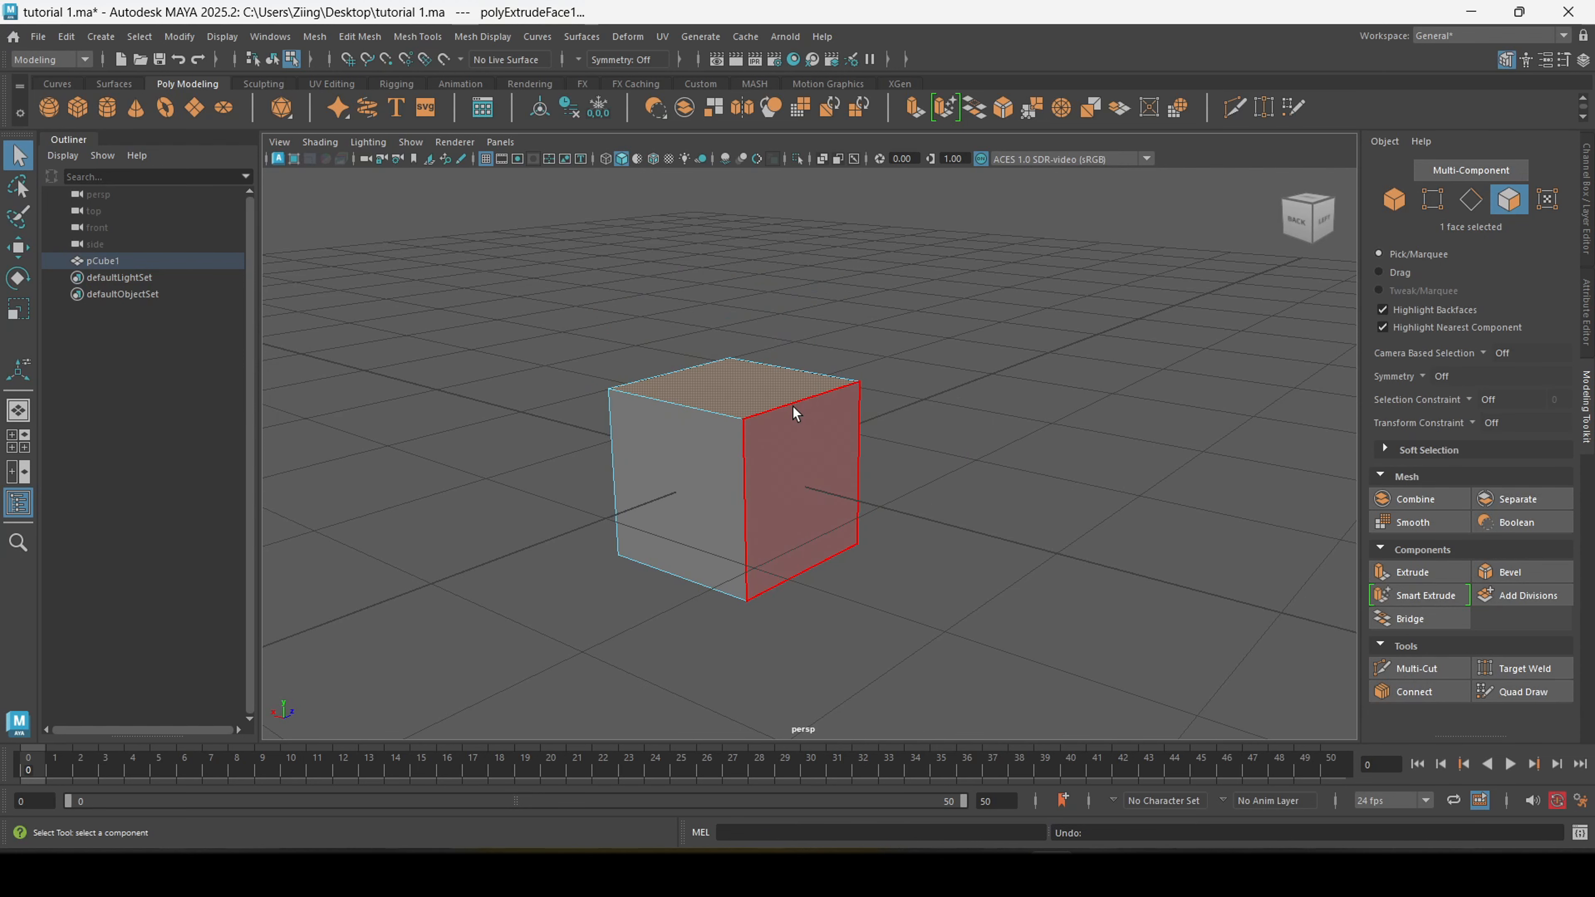
# - Return to Object Mode, activate the Move tool, and reselect the whole cube
pyautogui.moveTo(793, 406); pyautogui.dragTo(860, 356, button='right')
pyautogui.press('w')
pyautogui.keyDown('alt'); pyautogui.moveTo(884, 451); pyautogui.dragTo(912, 455); pyautogui.keyUp('alt')
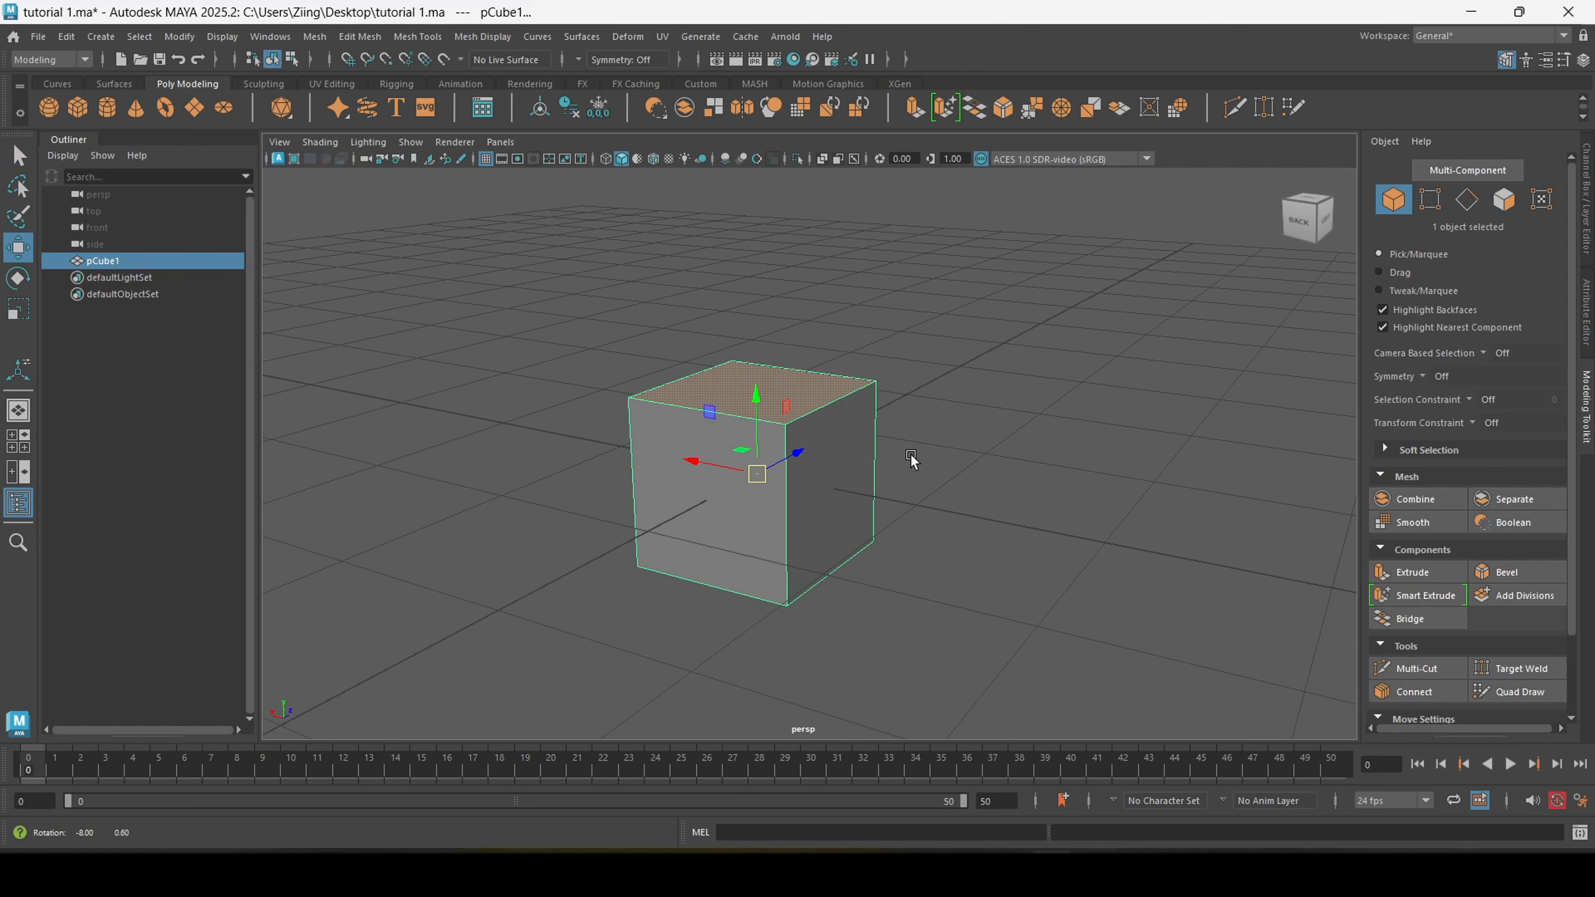
pyautogui.keyDown('alt'); pyautogui.moveTo(880, 465); pyautogui.dragTo(856, 455, button='middle'); pyautogui.keyUp('alt')
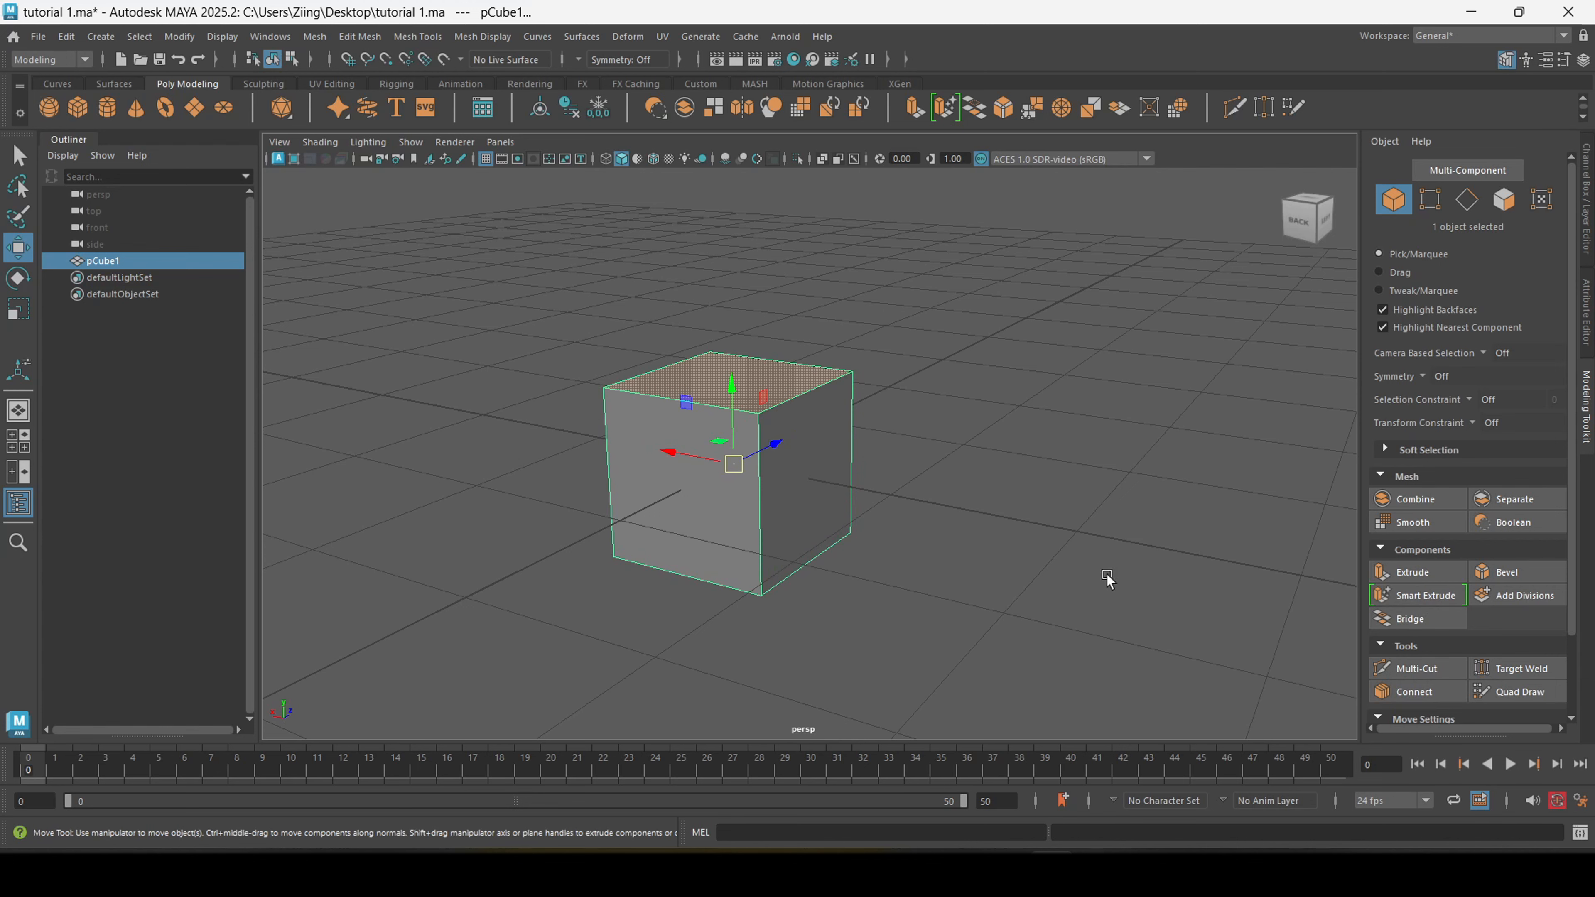
pyautogui.keyDown('alt'); pyautogui.moveTo(813, 506); pyautogui.dragTo(794, 506, button='middle'); pyautogui.keyUp('alt')
pyautogui.scroll(2, 879, 509)
pyautogui.keyDown('alt'); pyautogui.moveTo(880, 512); pyautogui.dragTo(902, 500); pyautogui.keyUp('alt')
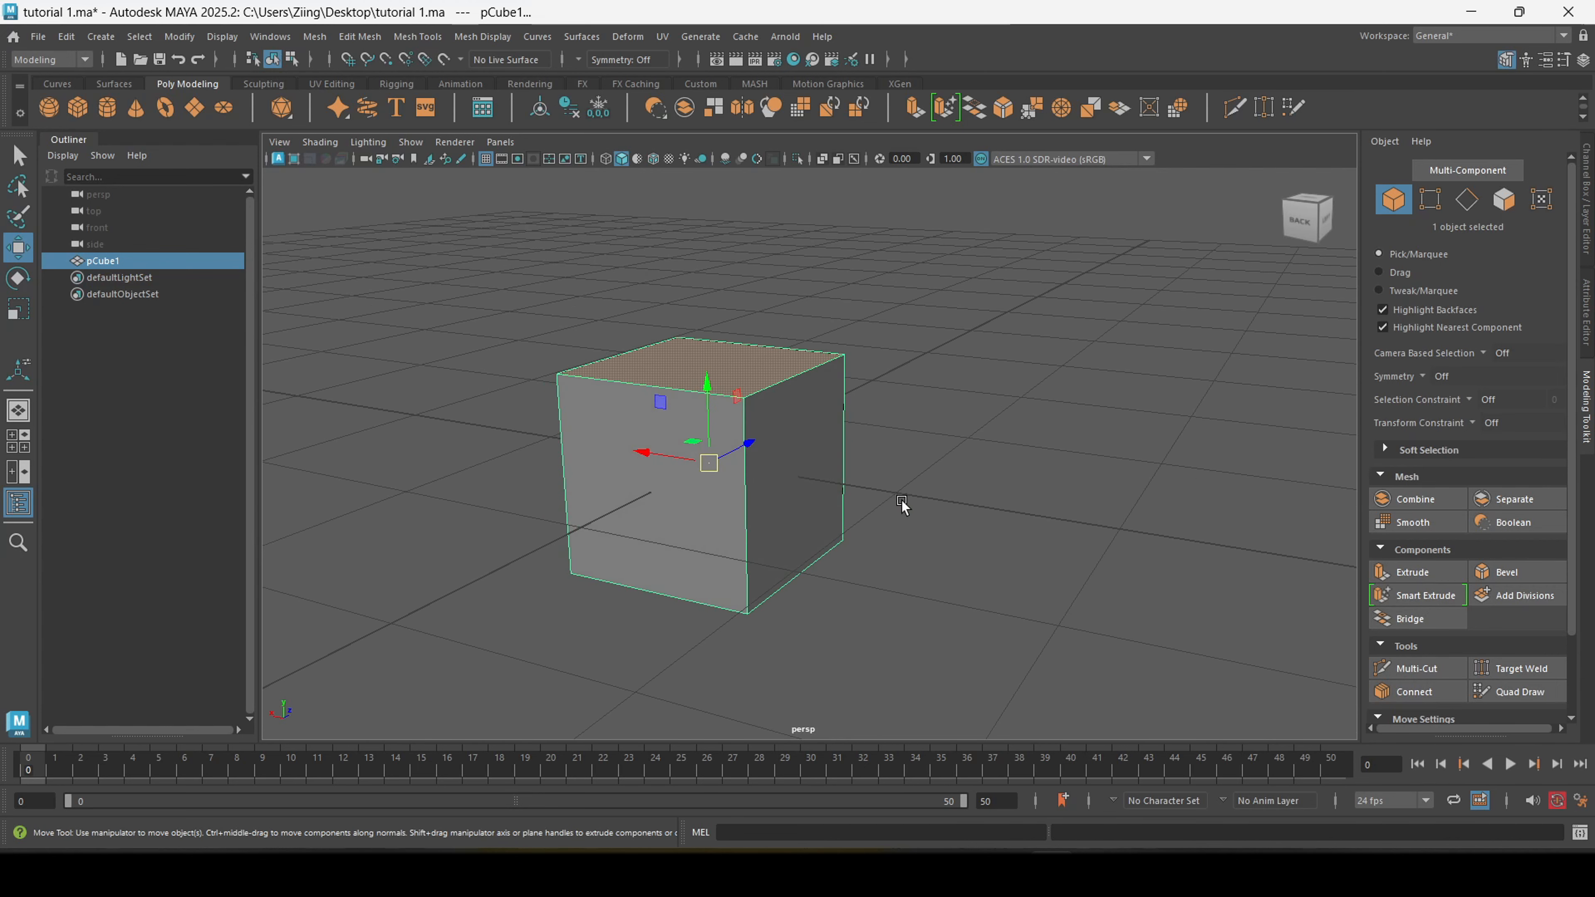
pyautogui.click(931, 485)
pyautogui.click(758, 412)
pyautogui.keyDown('alt'); pyautogui.moveTo(826, 453); pyautogui.dragTo(805, 459); pyautogui.keyUp('alt')
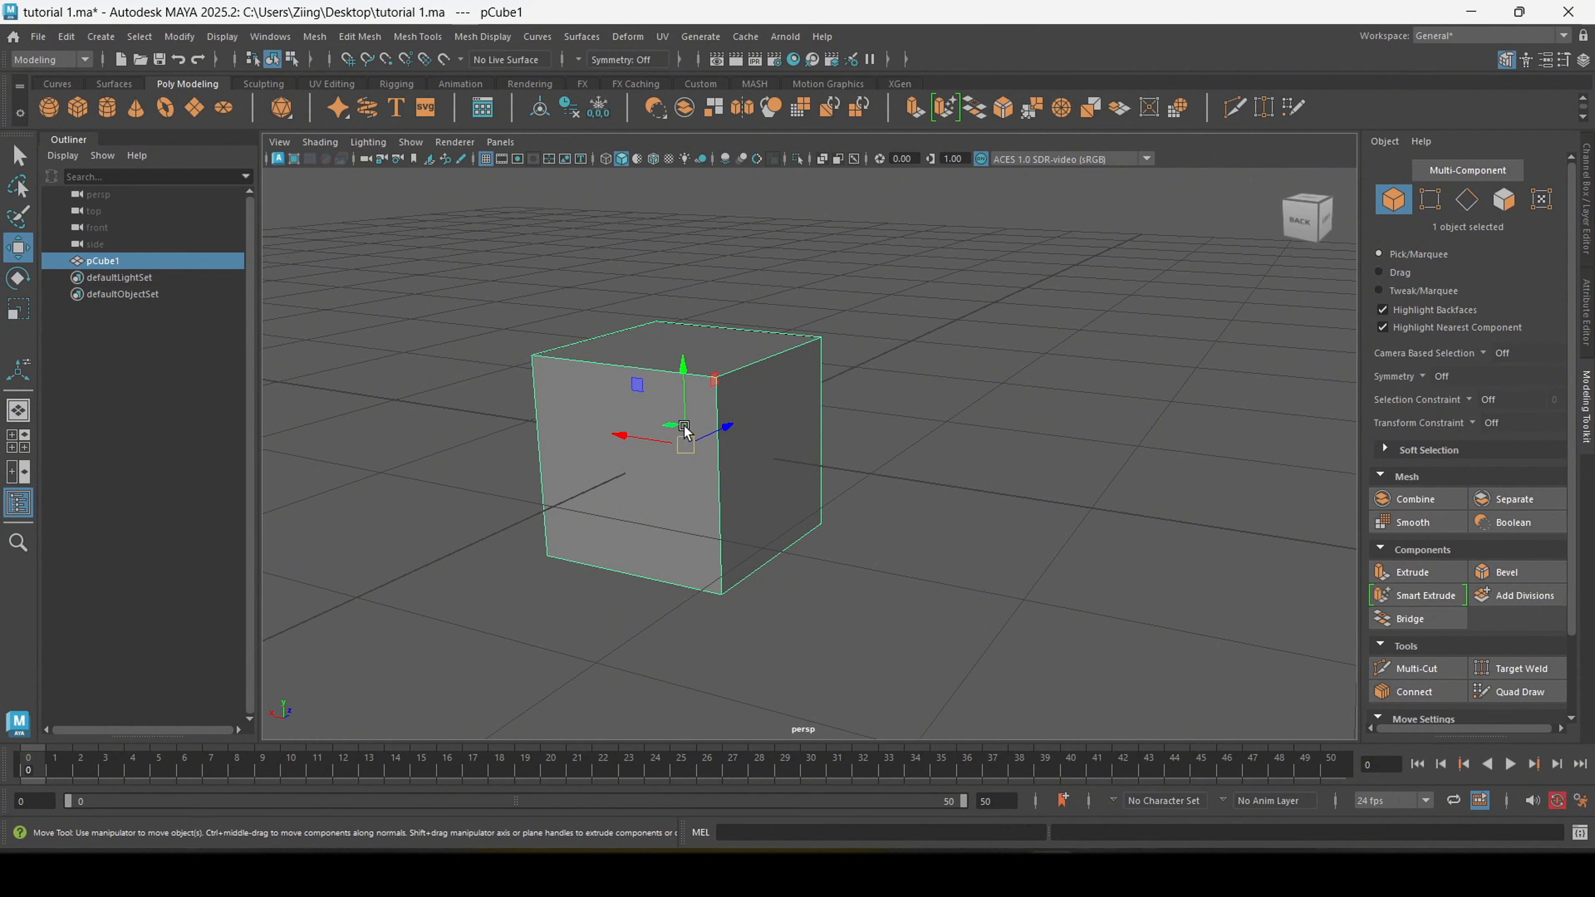
# - Subdivide the cube using Add Divisions with Divisions set to 2, and reselect it in Object Mode
pyautogui.click(1531, 599)
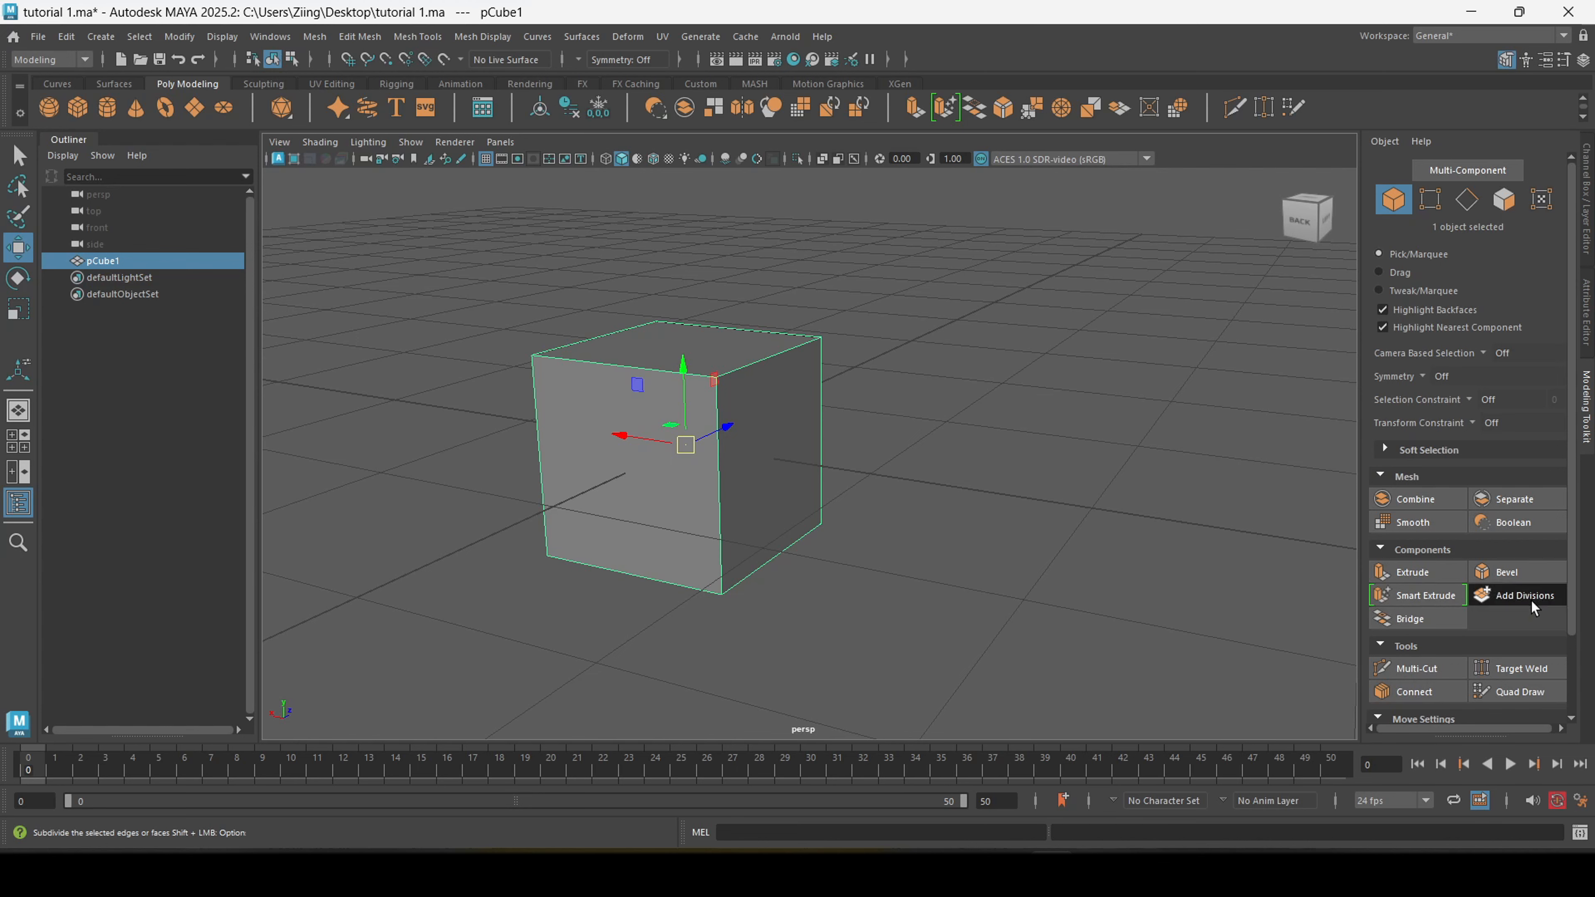
pyautogui.click(1281, 469)
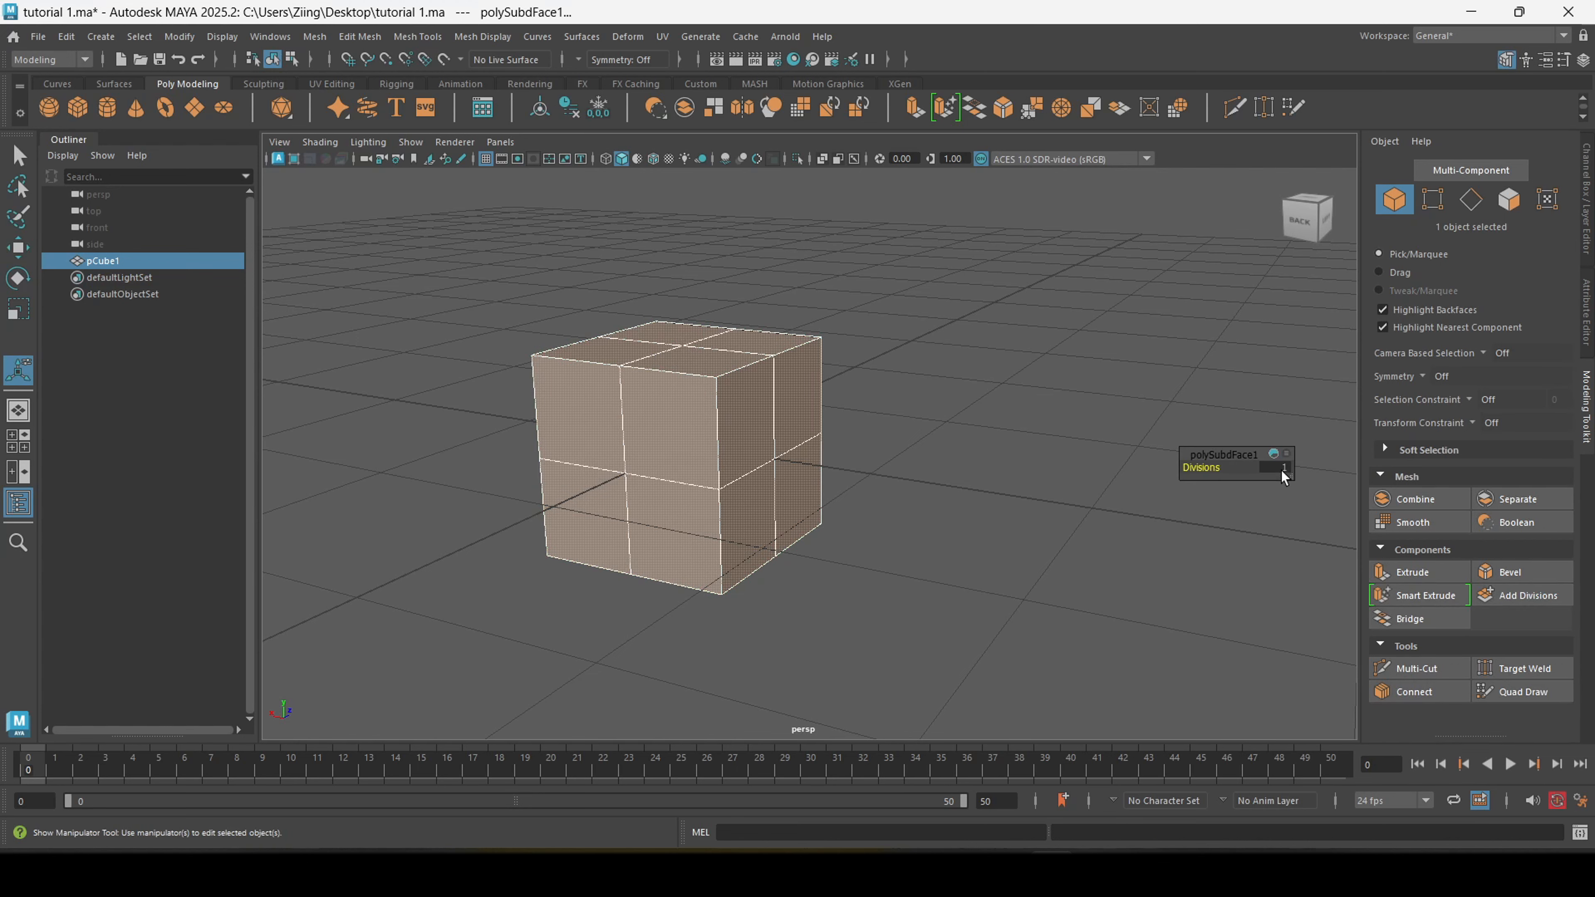
pyautogui.click(1281, 468)
pyautogui.press('Return')
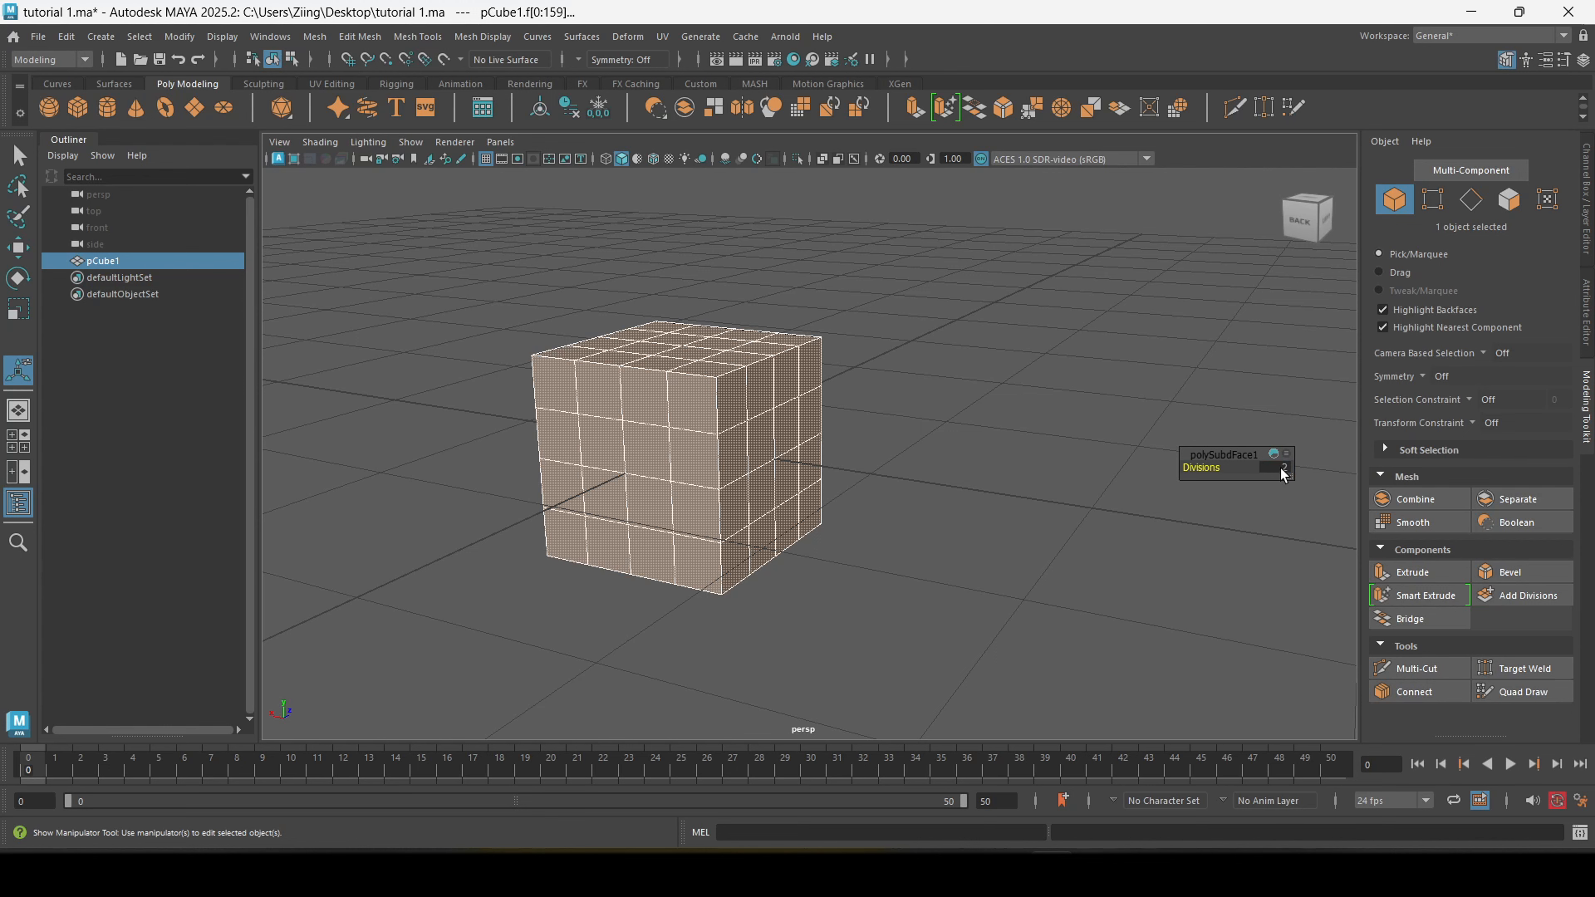
pyautogui.moveTo(682, 380); pyautogui.dragTo(795, 348, button='right')
pyautogui.click(901, 330)
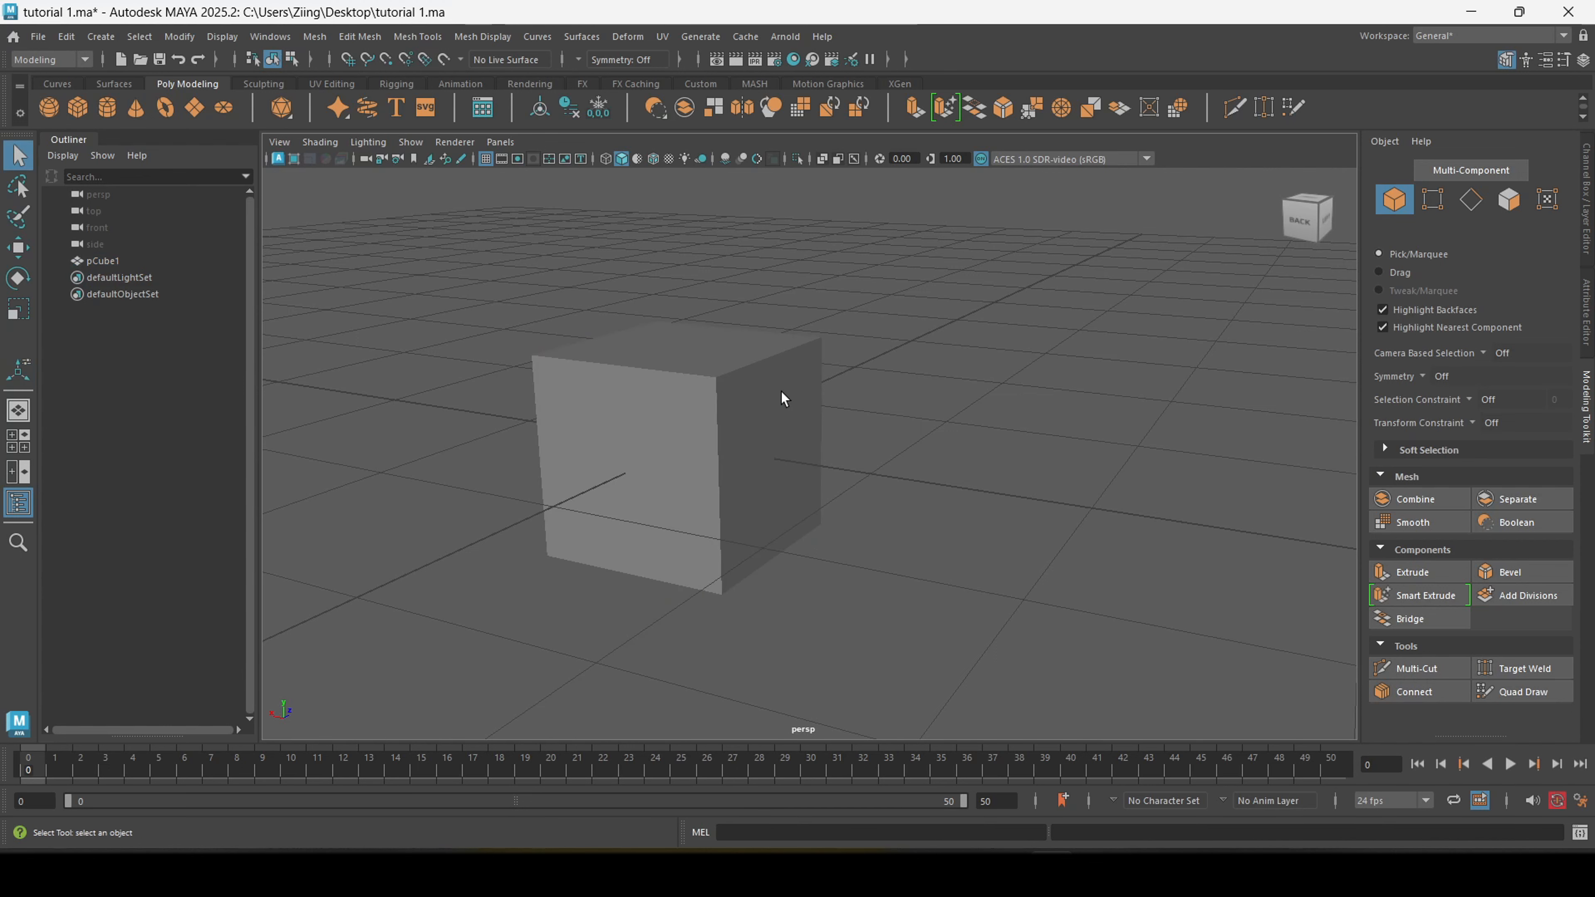
pyautogui.click(781, 398)
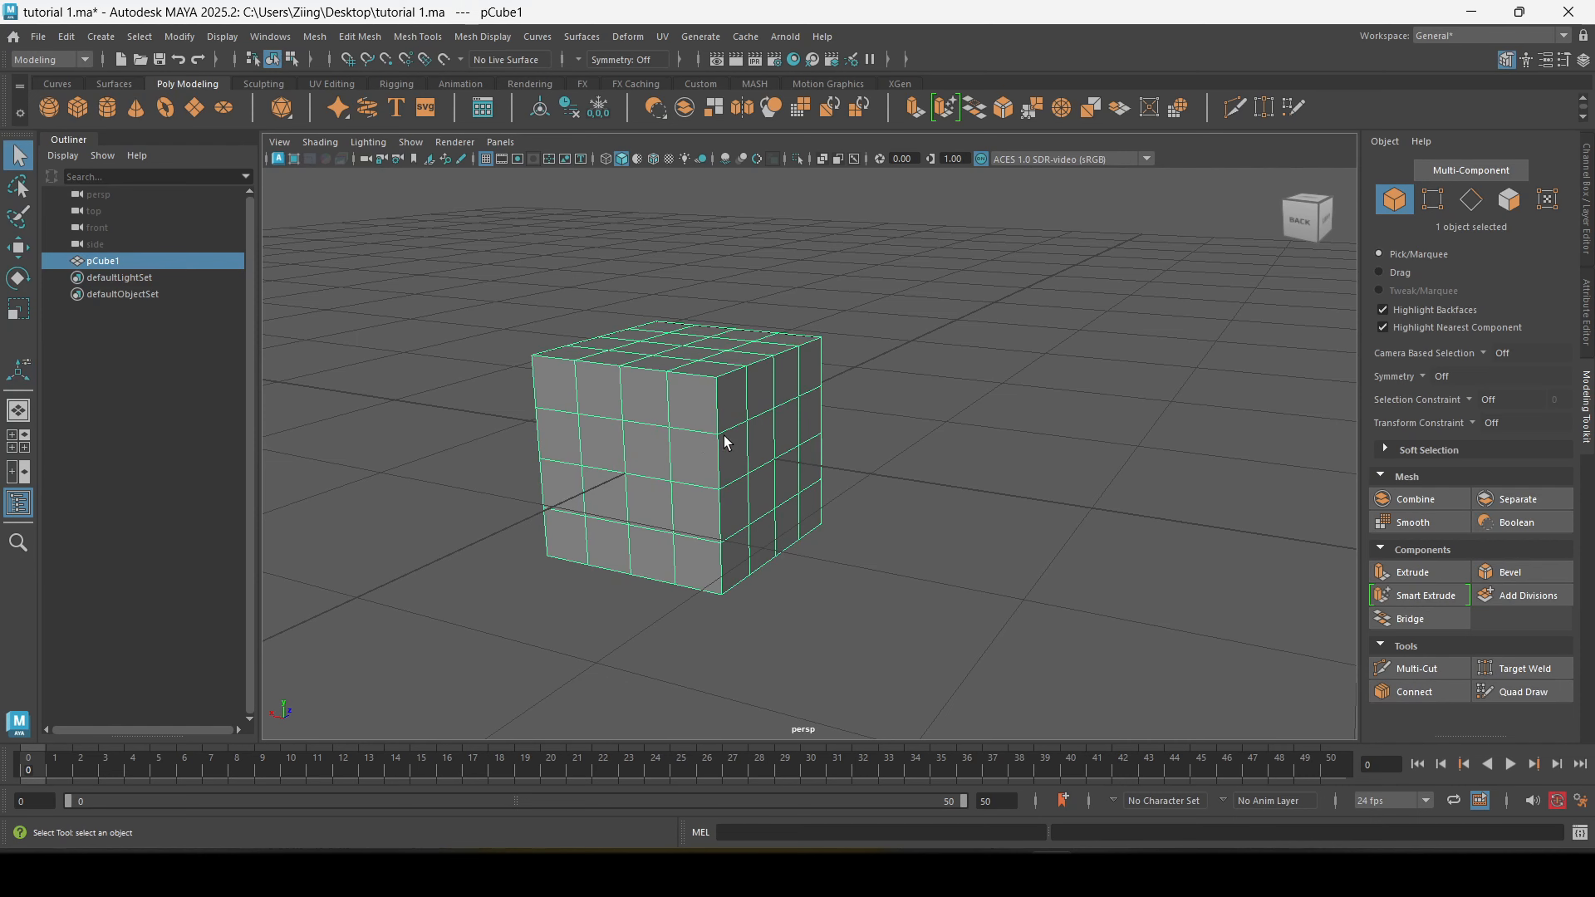
# - Duplicate the subdivided cube and move the copy along X so it stands clear beside the original
pyautogui.press('w')
pyautogui.keyDown('alt'); pyautogui.moveTo(917, 517); pyautogui.dragTo(782, 501); pyautogui.keyUp('alt')
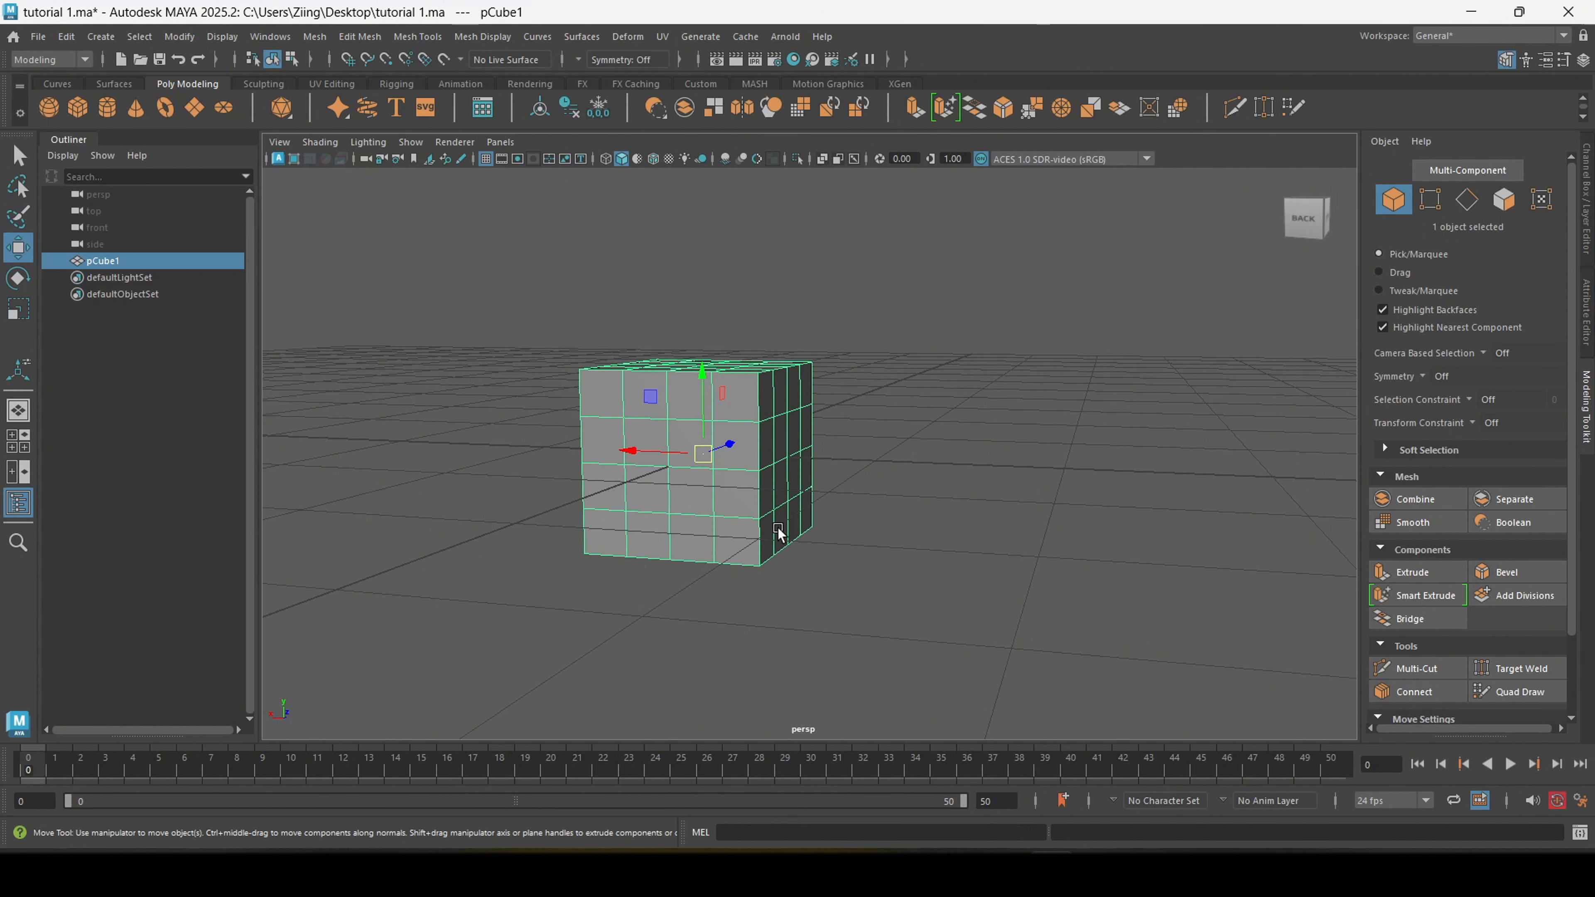
pyautogui.hotkey('ctrl', 'd')
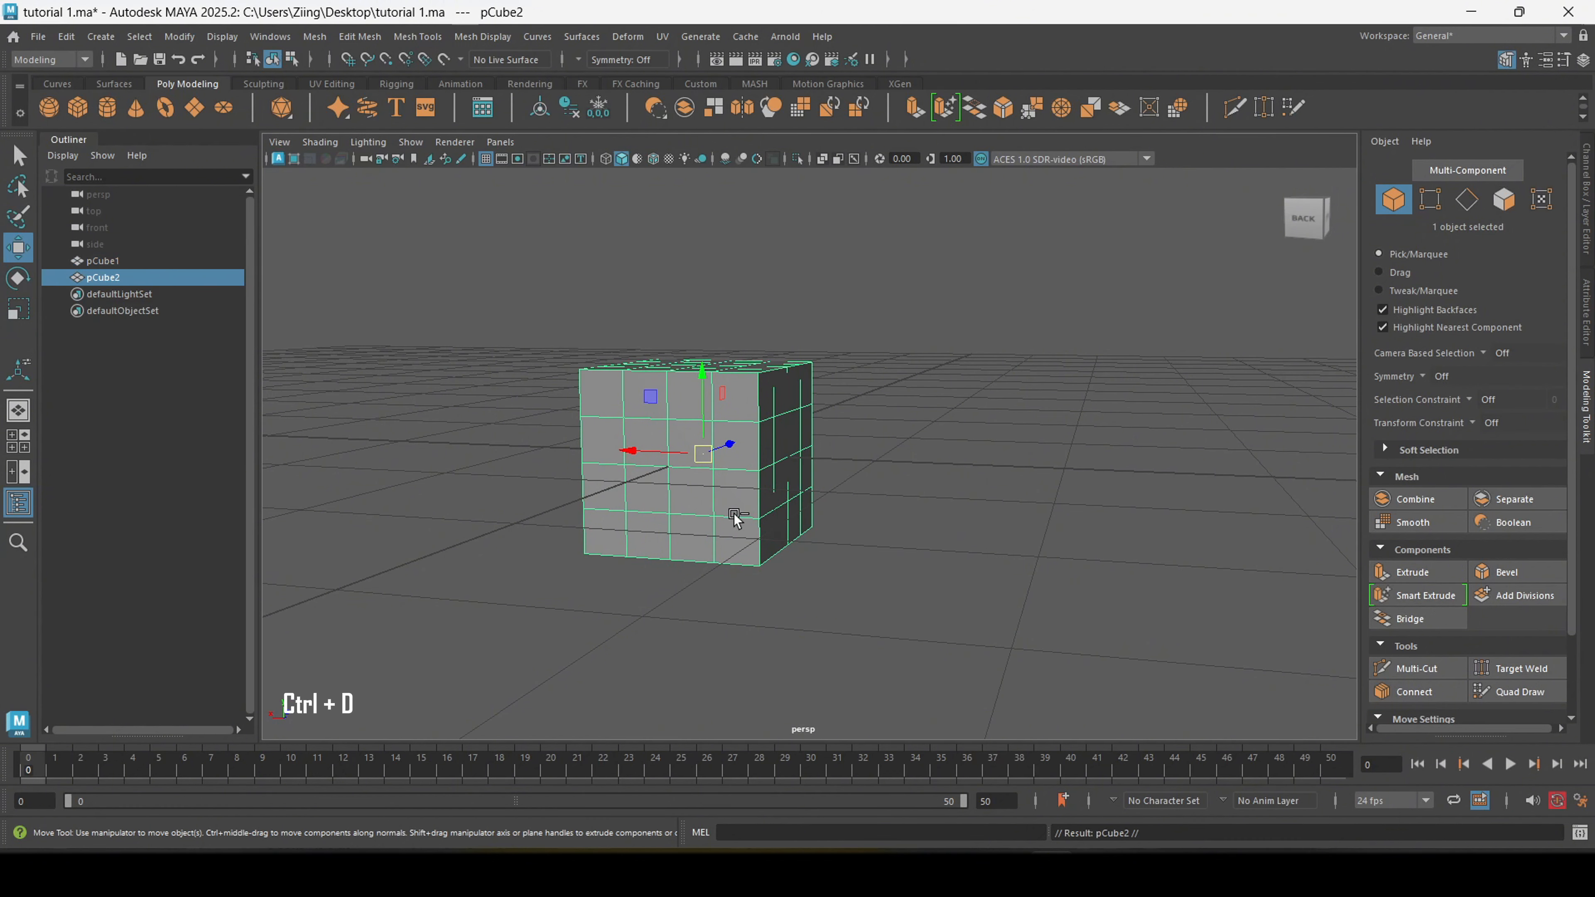
pyautogui.moveTo(629, 459); pyautogui.dragTo(945, 468)
pyautogui.keyDown('alt'); pyautogui.moveTo(712, 442); pyautogui.dragTo(685, 508); pyautogui.keyUp('alt')
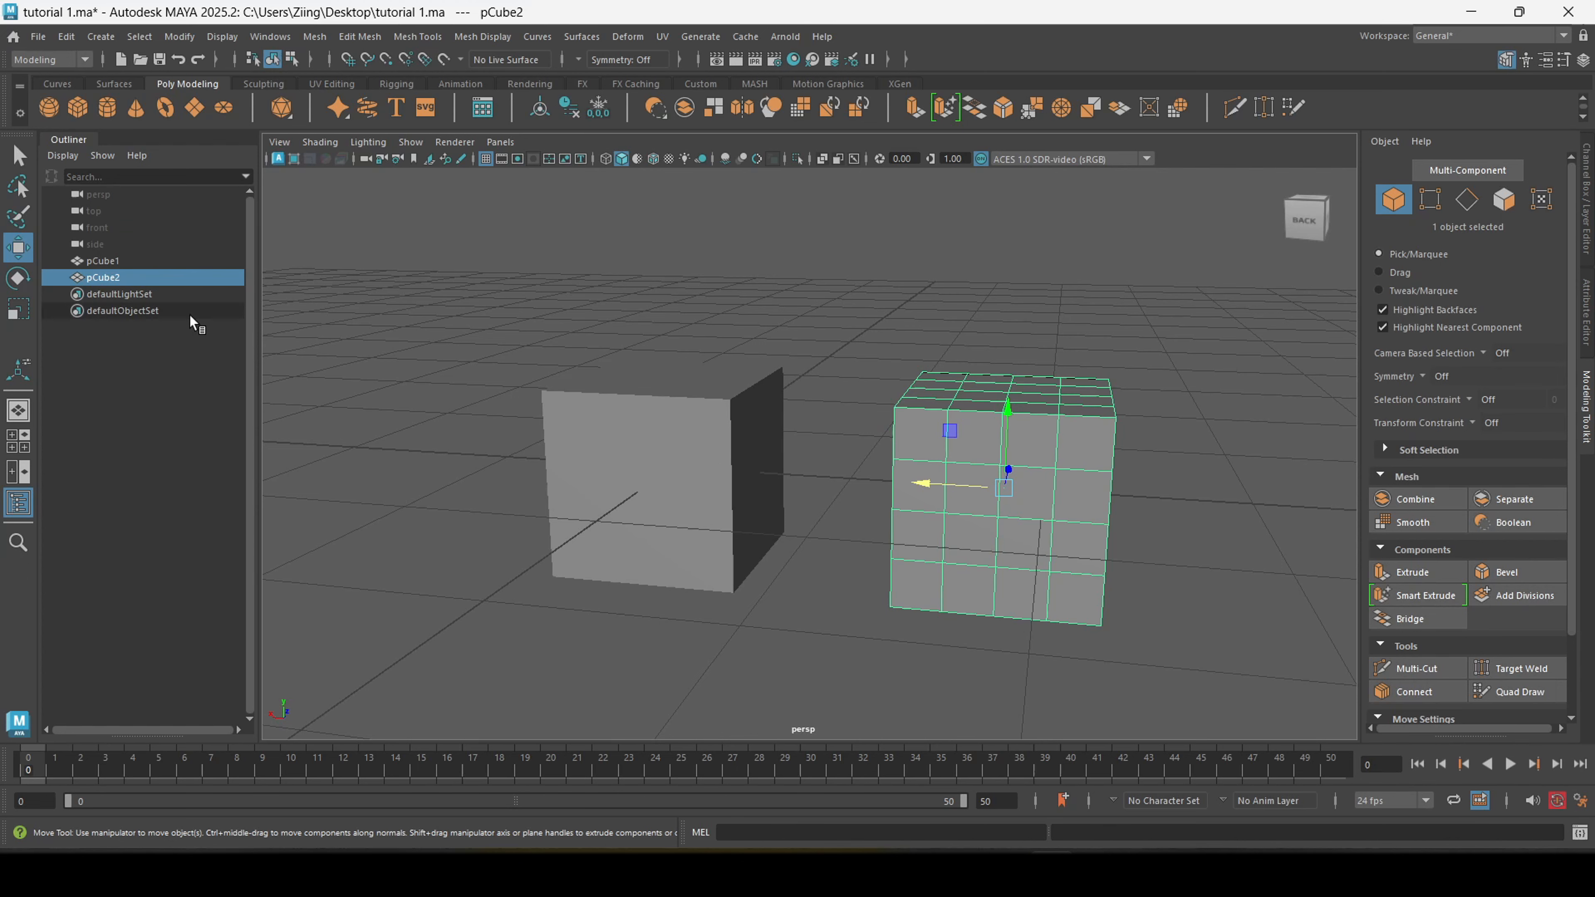
pyautogui.moveTo(594, 480)
pyautogui.keyDown('alt'); pyautogui.mouseDown()
pyautogui.moveTo(545, 474)
pyautogui.moveTo(616, 484)
pyautogui.mouseUp(); pyautogui.keyUp('alt')
pyautogui.moveTo(820, 472); pyautogui.dragTo(936, 470)
# - Switch the original cube to face selection and select the row of four top faces along the edge nearest the copy
pyautogui.click(594, 402)
pyautogui.rightClick(633, 372)
pyautogui.moveTo(637, 388); pyautogui.dragTo(633, 419, button='right')
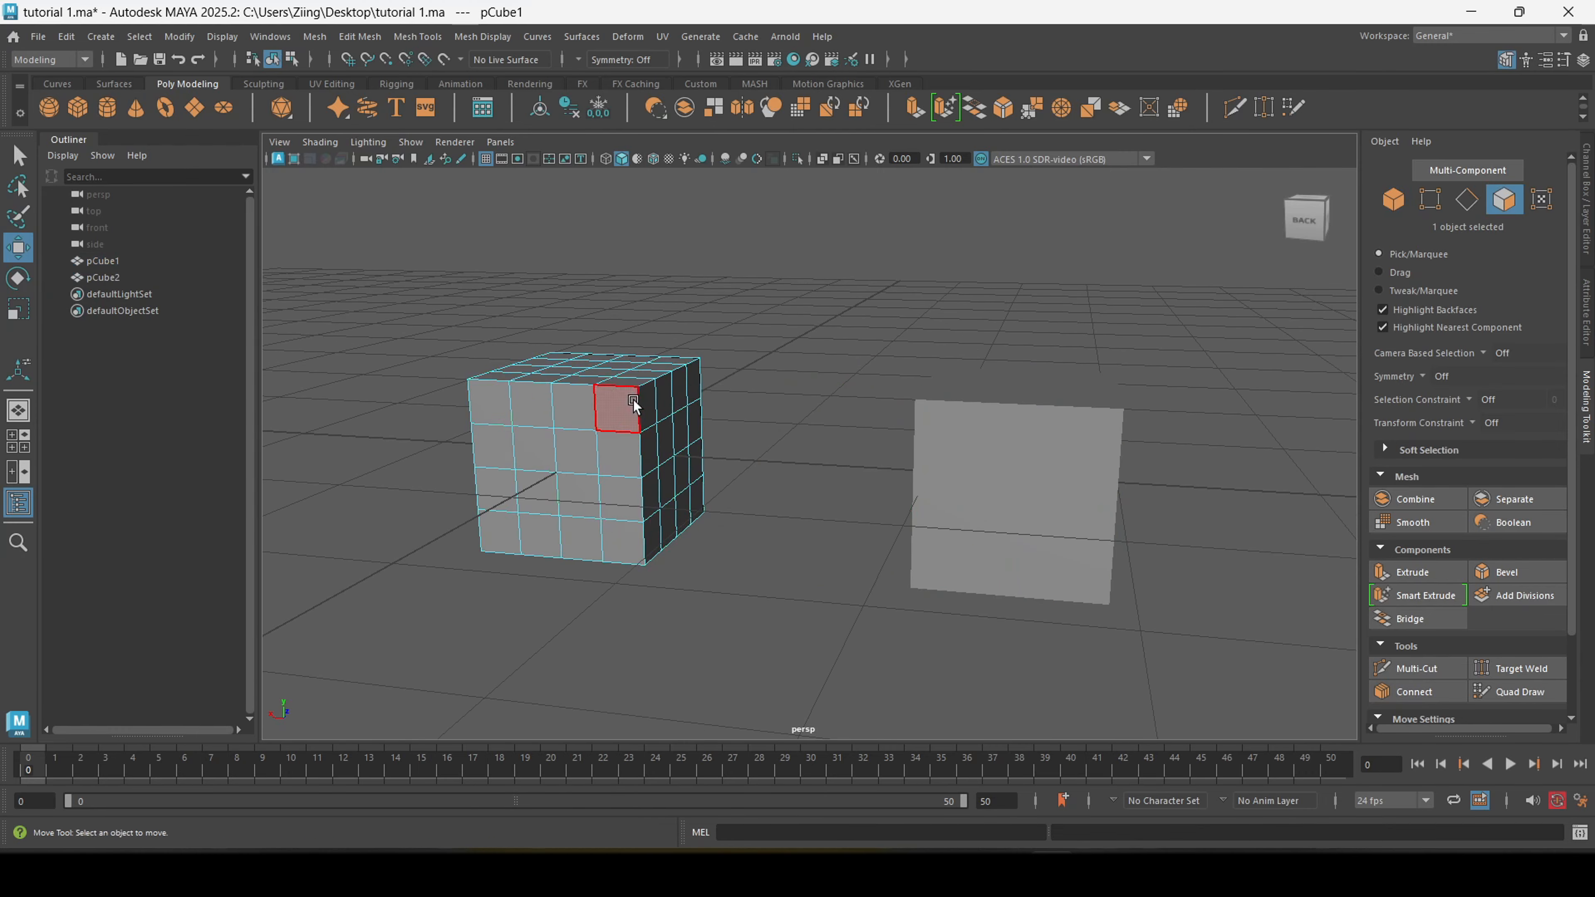
pyautogui.keyDown('alt'); pyautogui.moveTo(653, 417); pyautogui.dragTo(624, 499); pyautogui.keyUp('alt')
pyautogui.click(647, 471)
pyautogui.keyDown('shift'); pyautogui.click(665, 456); pyautogui.keyUp('shift')
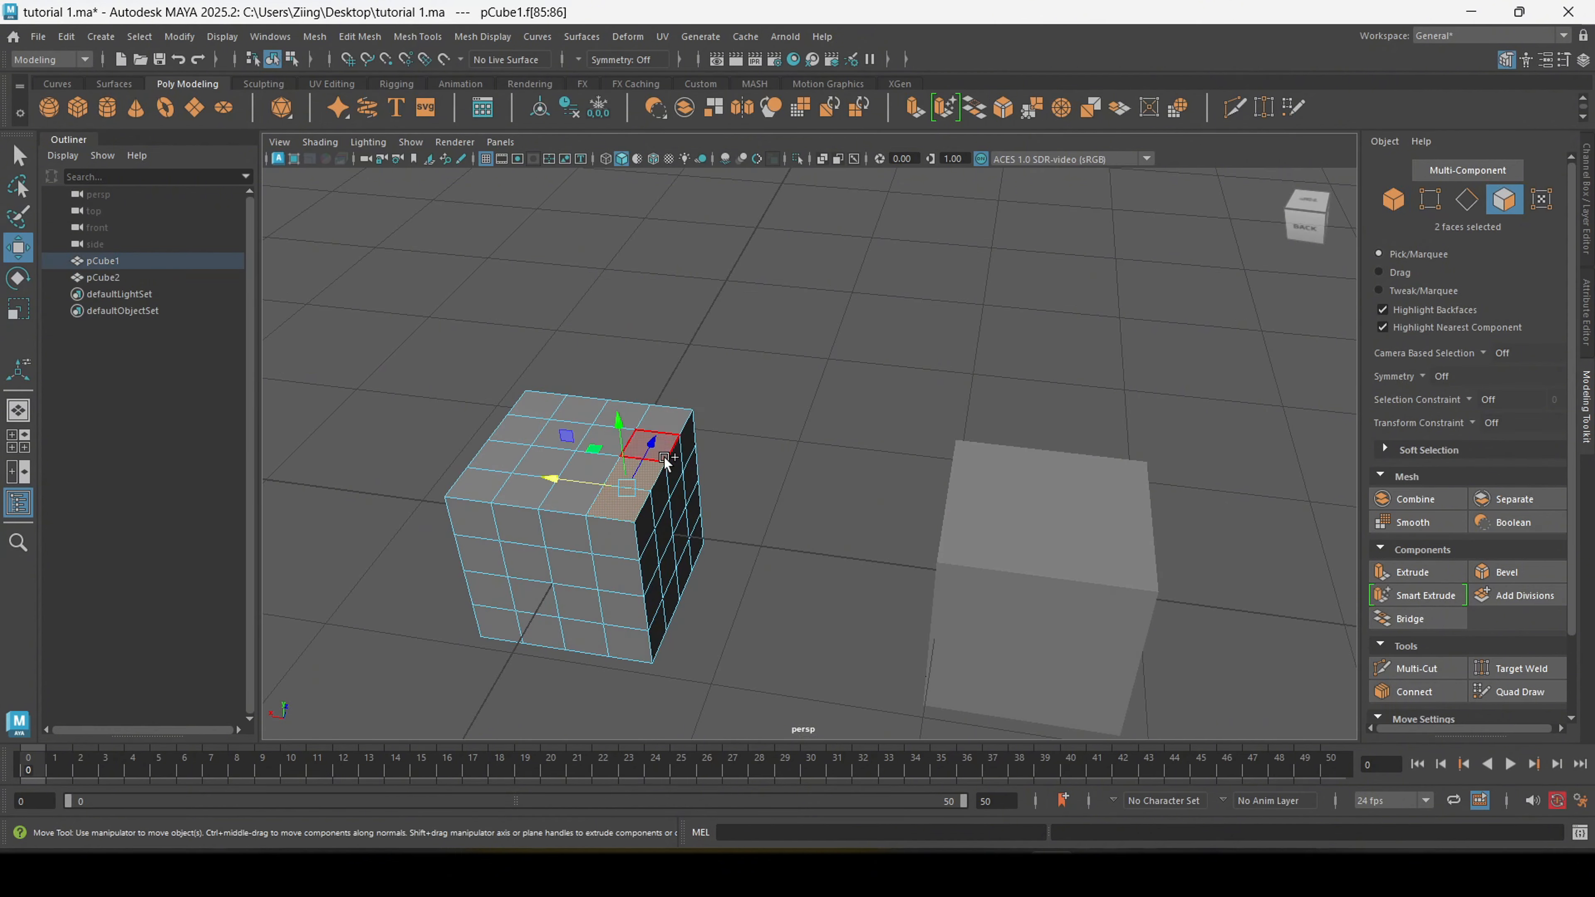
pyautogui.keyDown('shift'); pyautogui.click(678, 420); pyautogui.keyUp('shift')
pyautogui.keyDown('shift'); pyautogui.click(675, 437); pyautogui.keyUp('shift')
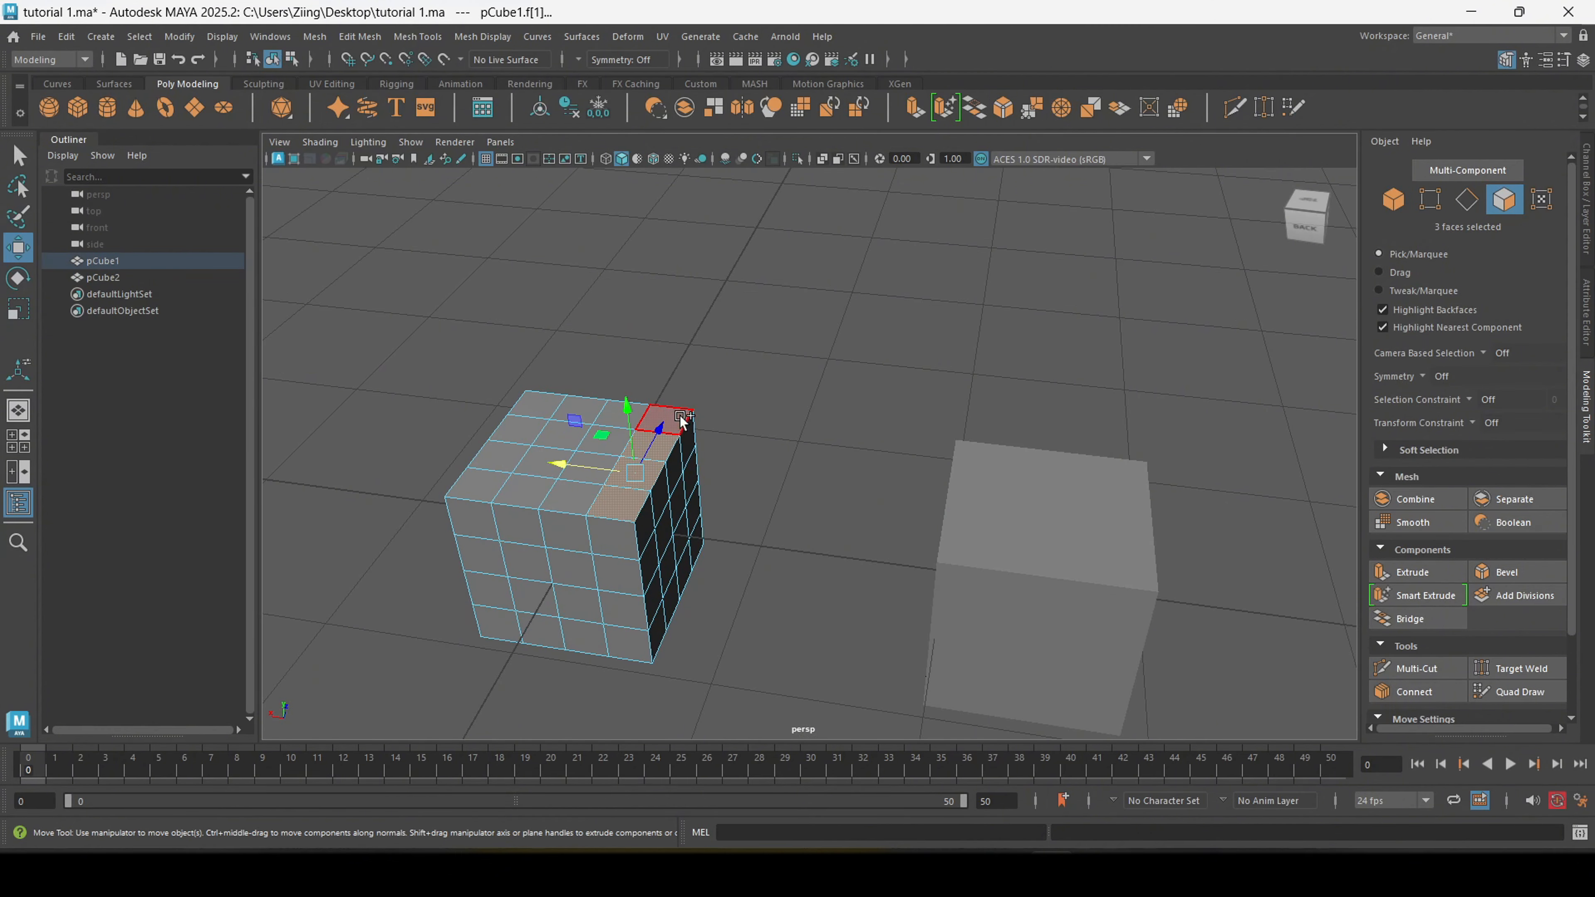
pyautogui.keyDown('alt'); pyautogui.moveTo(730, 435); pyautogui.dragTo(738, 488); pyautogui.keyUp('alt')
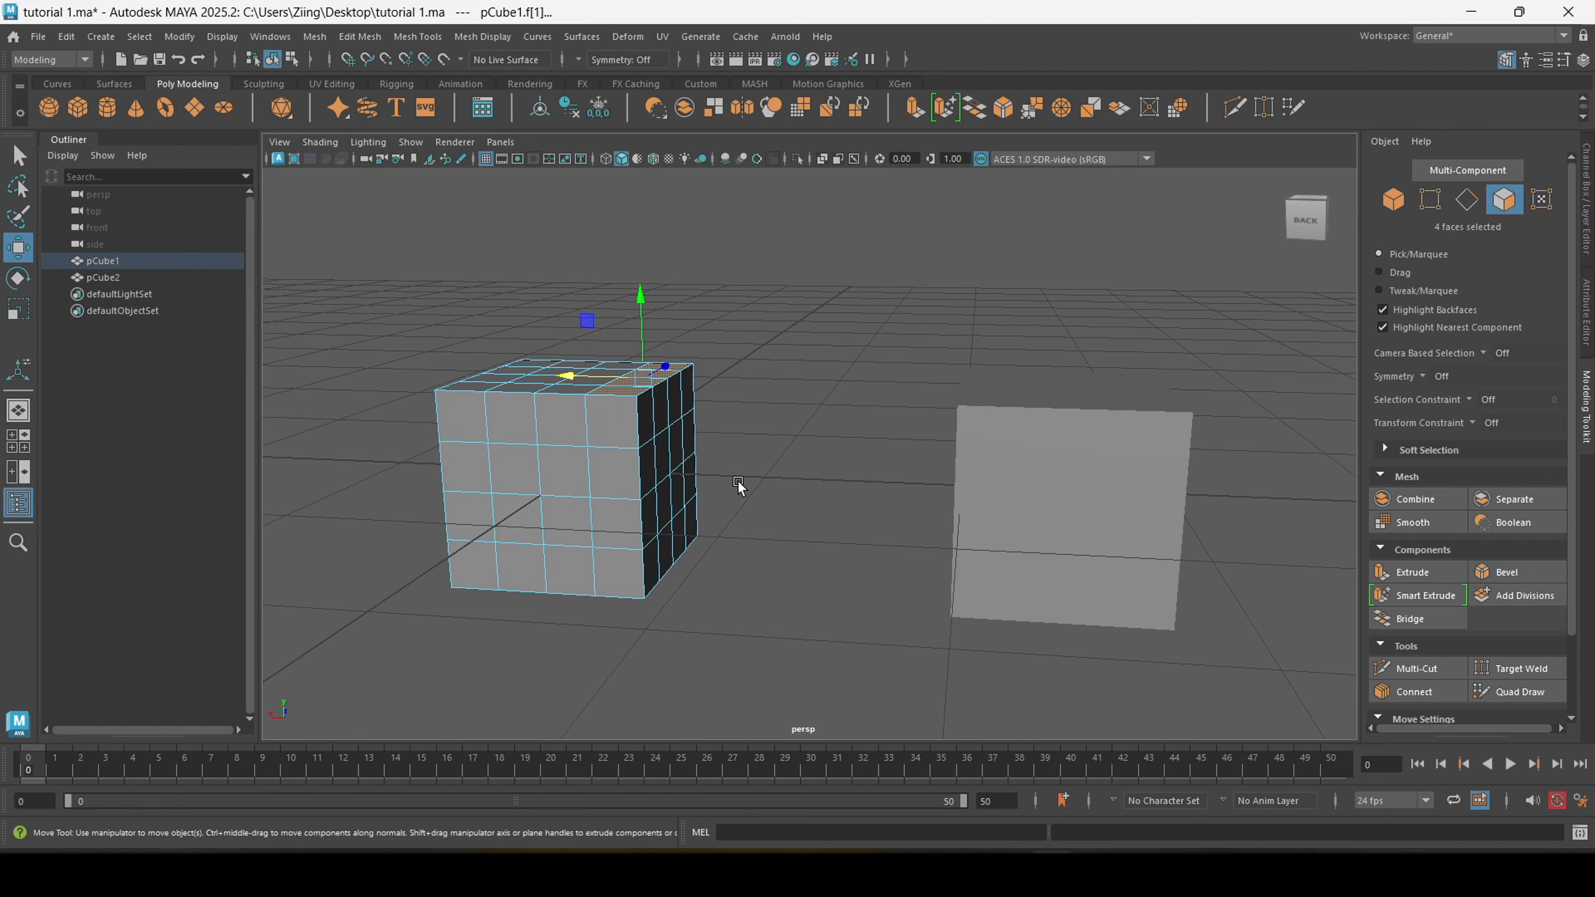
# - Extrude the four selected top faces down into the original cube and return to Object Mode
pyautogui.click(1421, 572)
pyautogui.moveTo(653, 339); pyautogui.dragTo(657, 395)
pyautogui.moveTo(529, 373); pyautogui.dragTo(600, 353, button='right')
pyautogui.keyDown('alt'); pyautogui.moveTo(752, 416); pyautogui.dragTo(708, 416, button='middle'); pyautogui.keyUp('alt')
# - Switch the copied cube to face selection and select the row of four top faces along the edge farthest from the original
pyautogui.click(1026, 467)
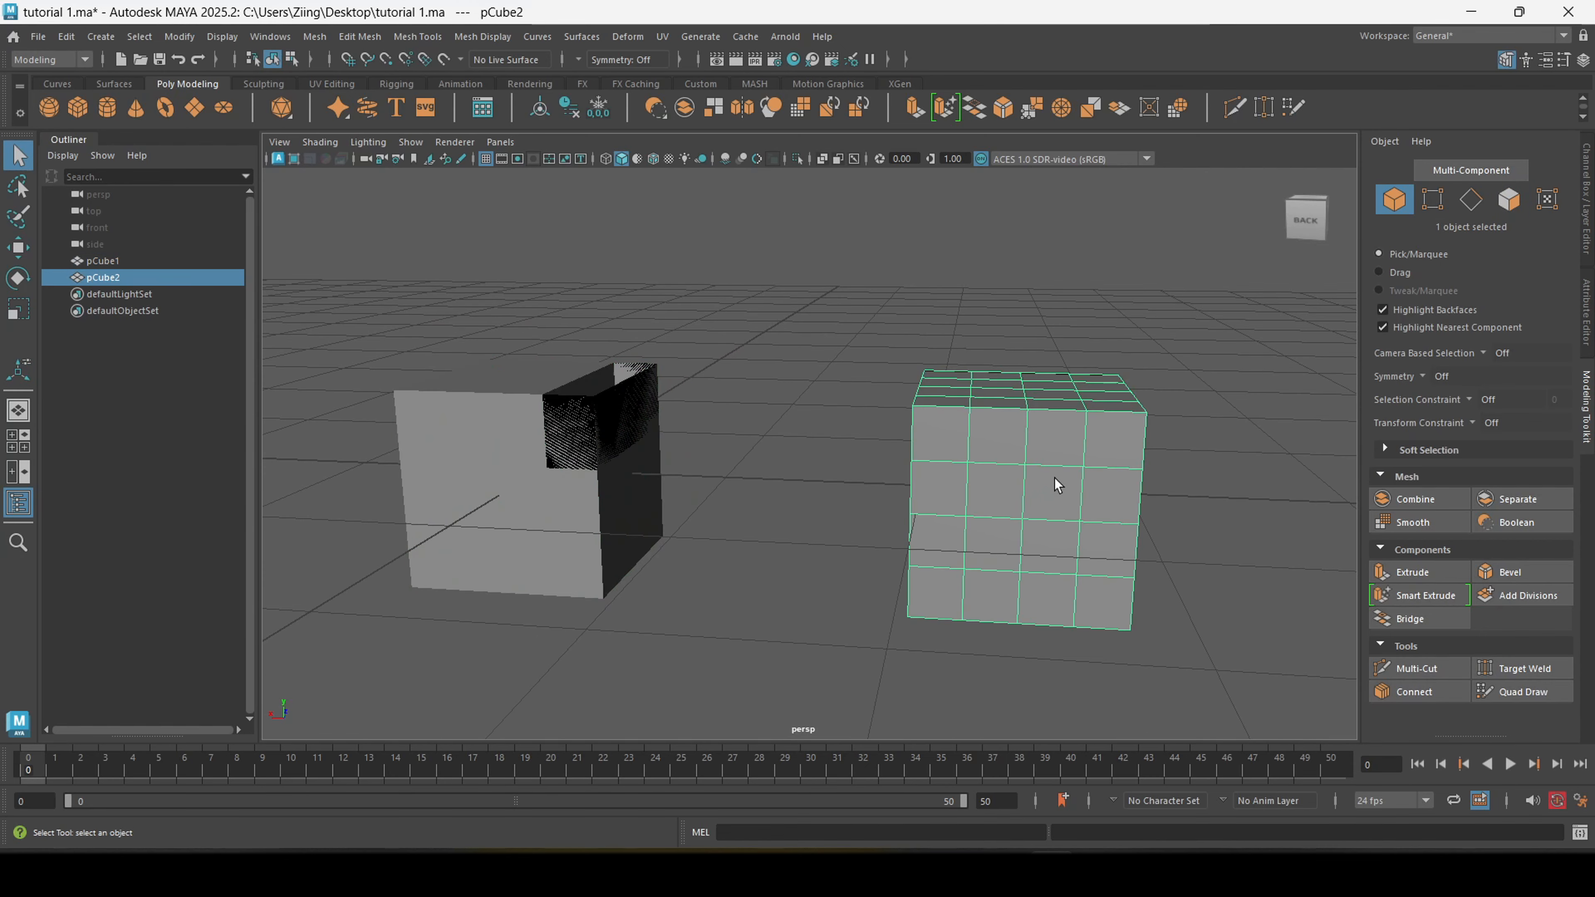
pyautogui.keyDown('alt'); pyautogui.moveTo(1055, 478); pyautogui.dragTo(972, 454, button='middle'); pyautogui.keyUp('alt')
pyautogui.moveTo(968, 394); pyautogui.dragTo(968, 410, button='right')
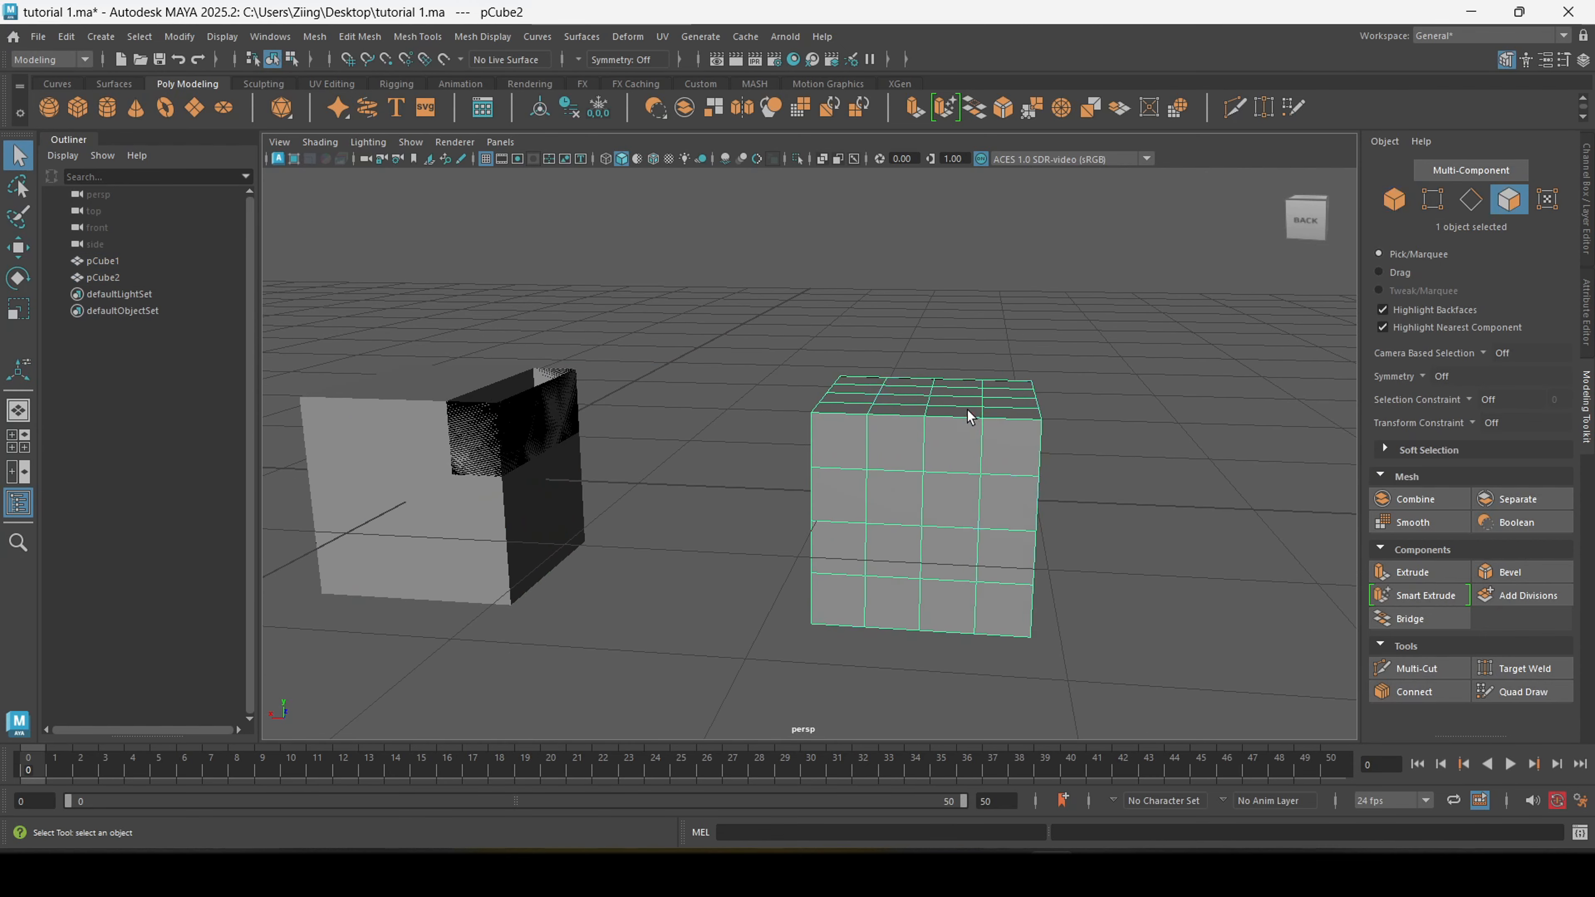
pyautogui.keyDown('alt'); pyautogui.moveTo(968, 409); pyautogui.dragTo(963, 441); pyautogui.keyUp('alt')
pyautogui.click(980, 446)
pyautogui.keyDown('shift'); pyautogui.click(991, 443); pyautogui.keyUp('shift')
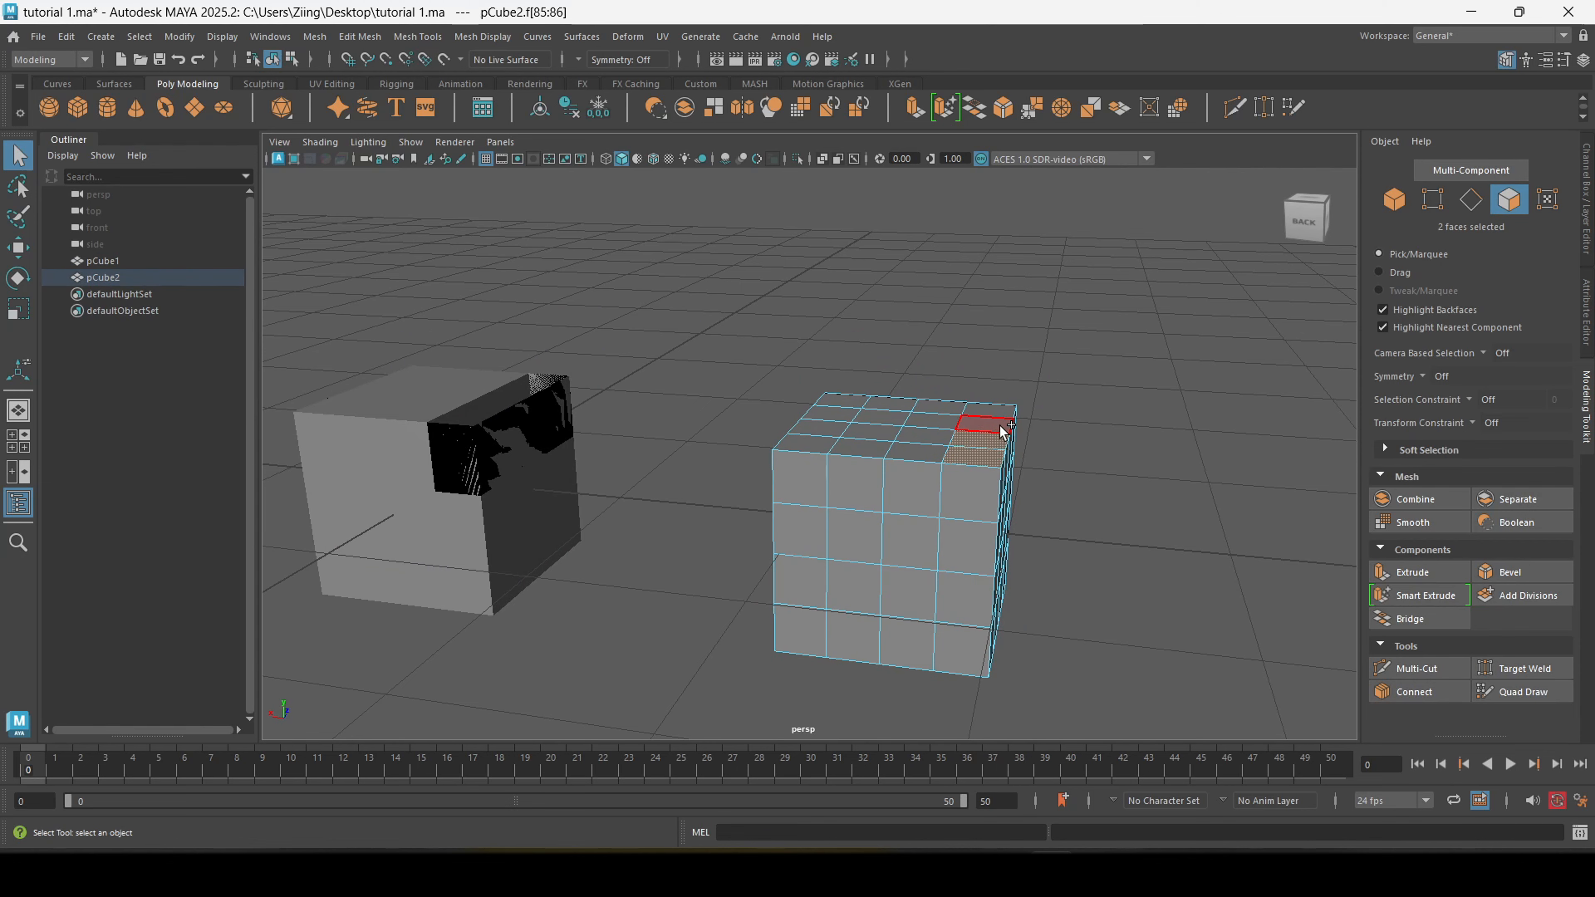
pyautogui.keyDown('shift'); pyautogui.click(999, 429); pyautogui.keyUp('shift')
pyautogui.moveTo(983, 458)
pyautogui.keyDown('alt'); pyautogui.mouseDown()
pyautogui.moveTo(1015, 441)
pyautogui.moveTo(901, 488)
pyautogui.moveTo(979, 482)
pyautogui.mouseUp(); pyautogui.keyUp('alt')
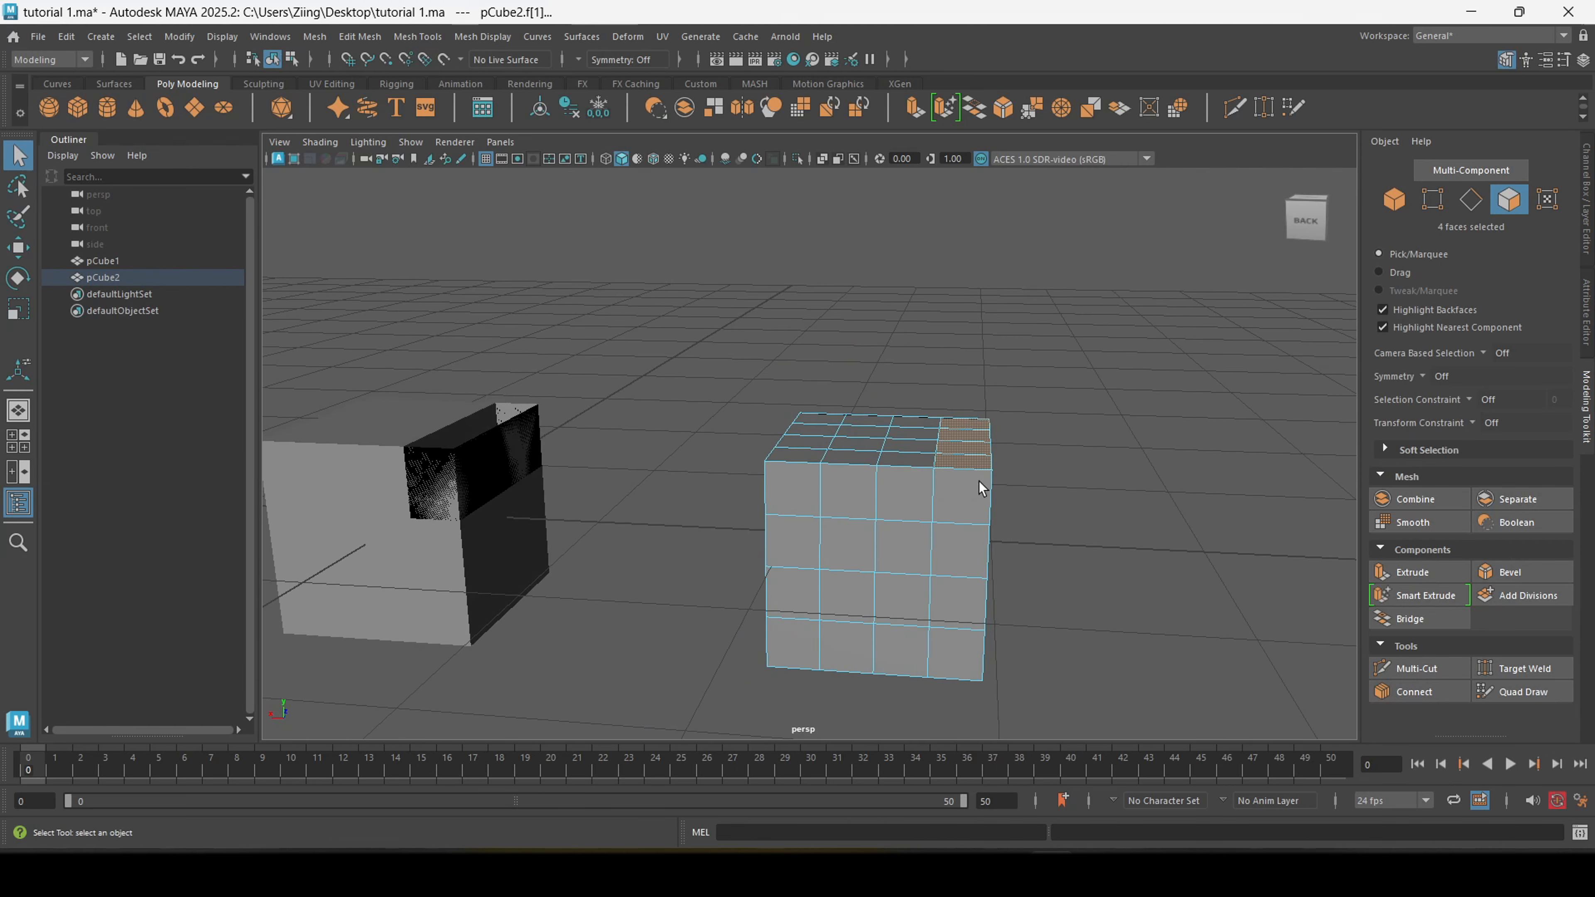
# - Smart Extrude the four selected top faces downward to cut a step along the copied cube's outer edge
pyautogui.click(1422, 595)
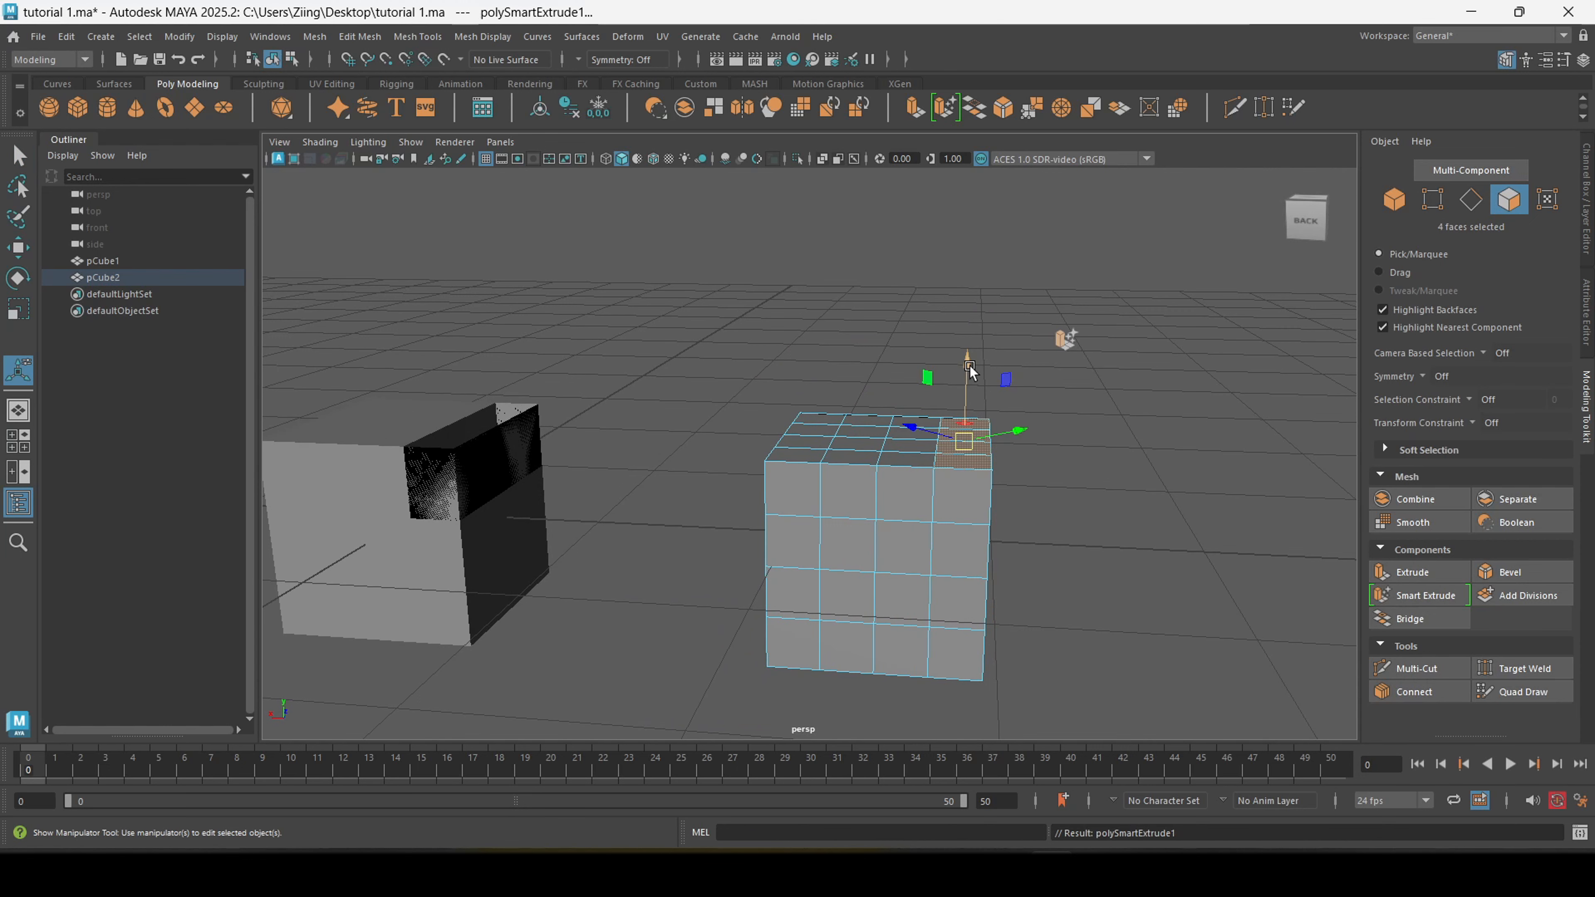
pyautogui.moveTo(972, 378); pyautogui.dragTo(899, 467)
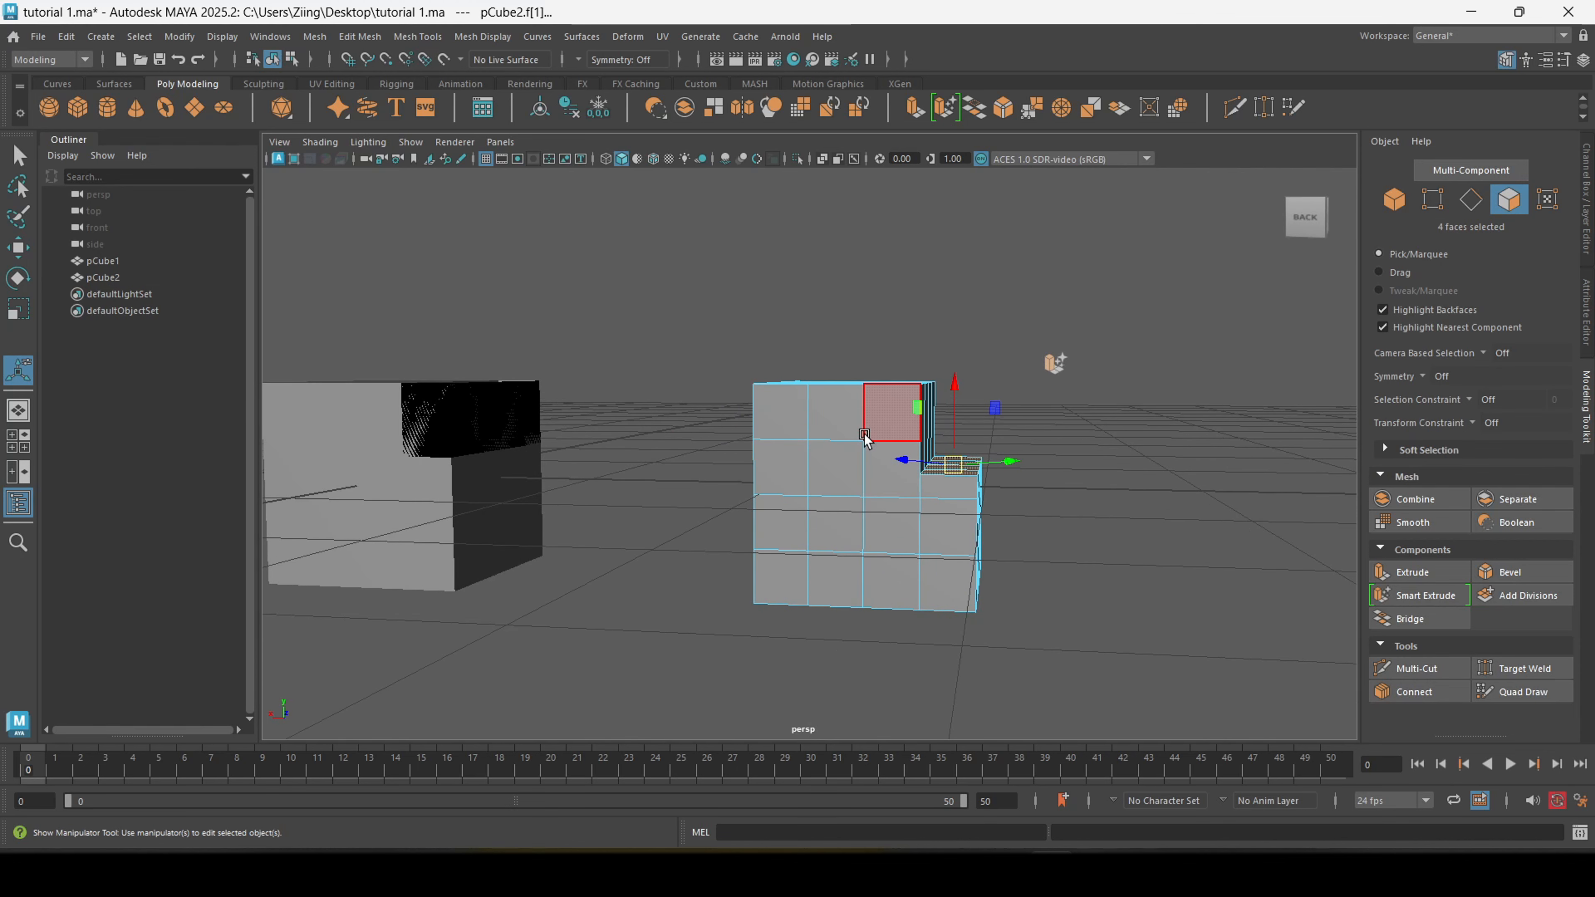
pyautogui.keyDown('alt'); pyautogui.moveTo(866, 435); pyautogui.dragTo(1185, 556); pyautogui.keyUp('alt')
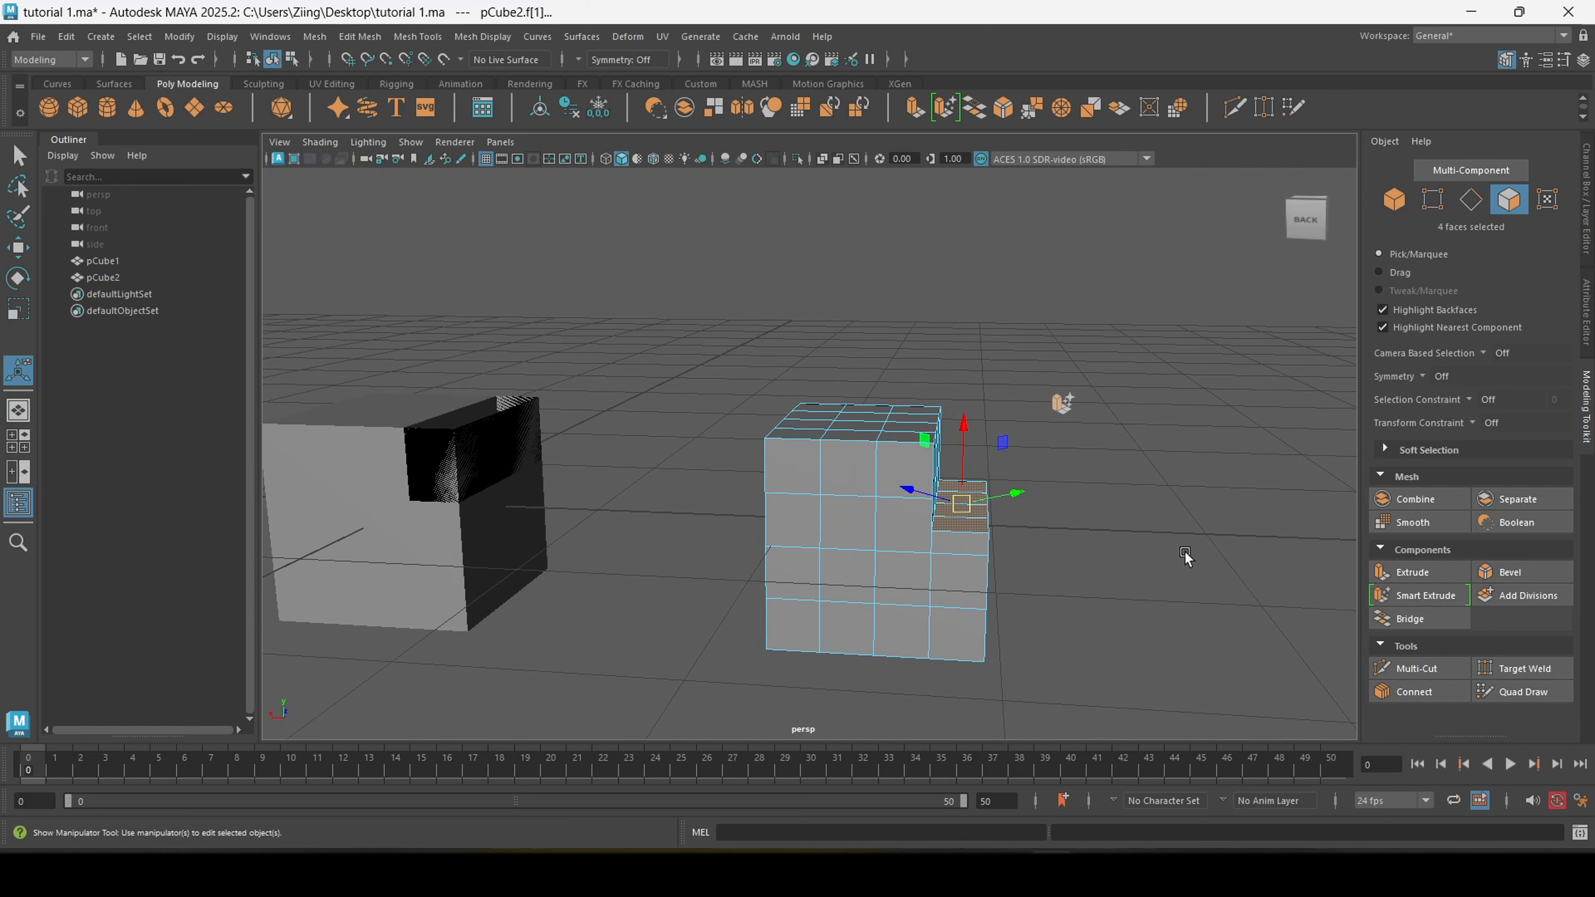
pyautogui.keyDown('alt'); pyautogui.moveTo(901, 509); pyautogui.dragTo(995, 496, button='middle'); pyautogui.keyUp('alt')
pyautogui.keyDown('alt'); pyautogui.moveTo(952, 466); pyautogui.dragTo(934, 479); pyautogui.keyUp('alt')
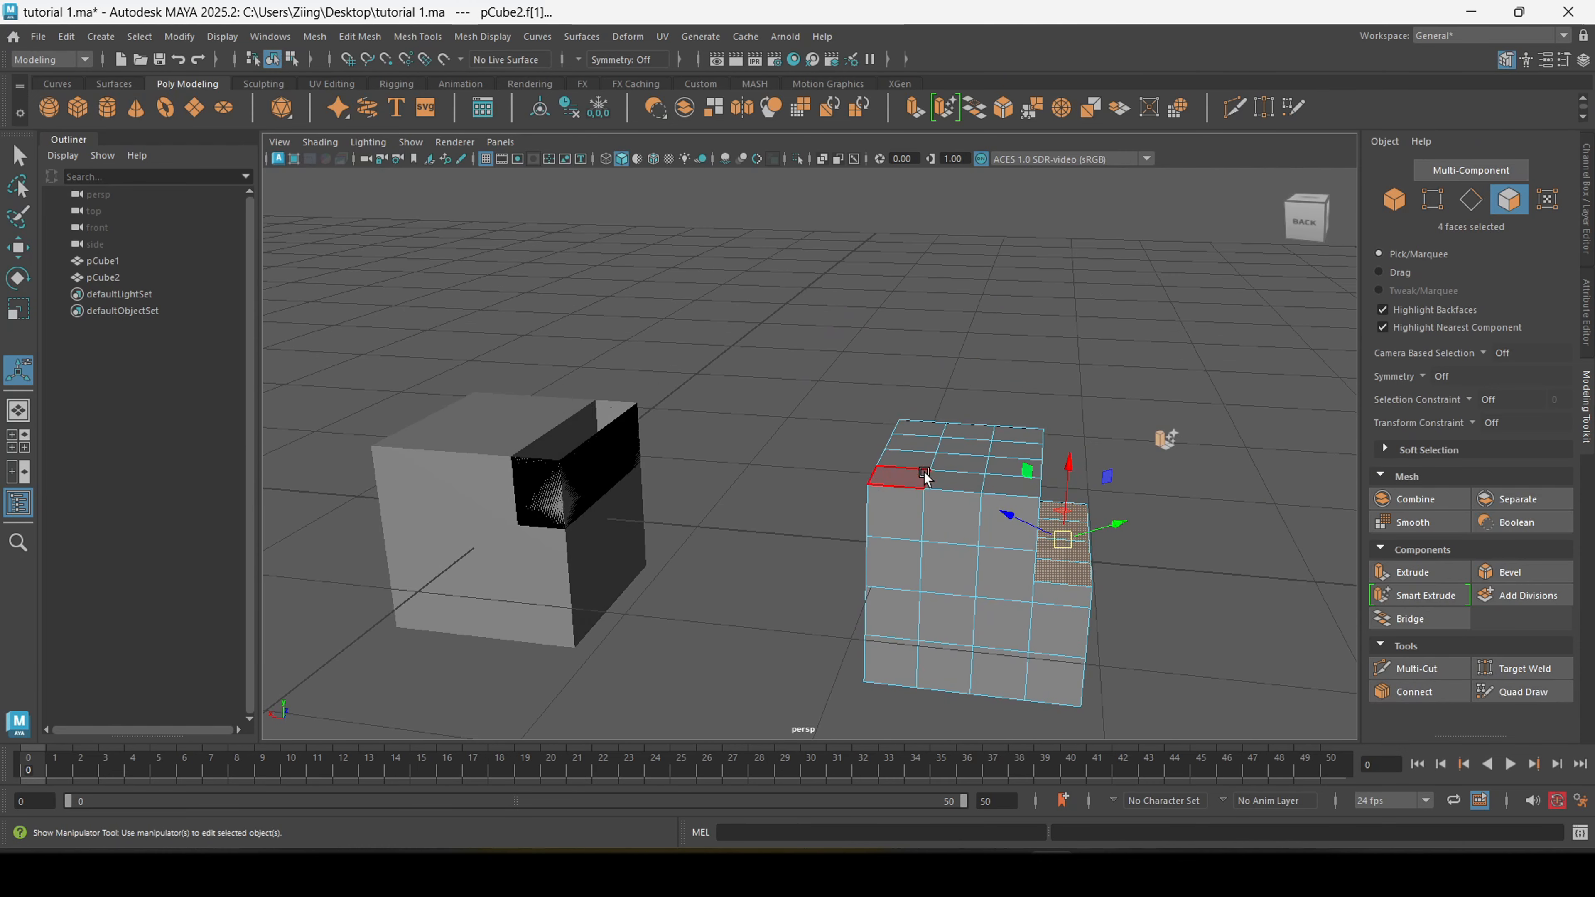
# - Select two non-adjacent faces on the copied cube's remaining upper level and Smart Extrude them down into the cube
pyautogui.click(917, 462)
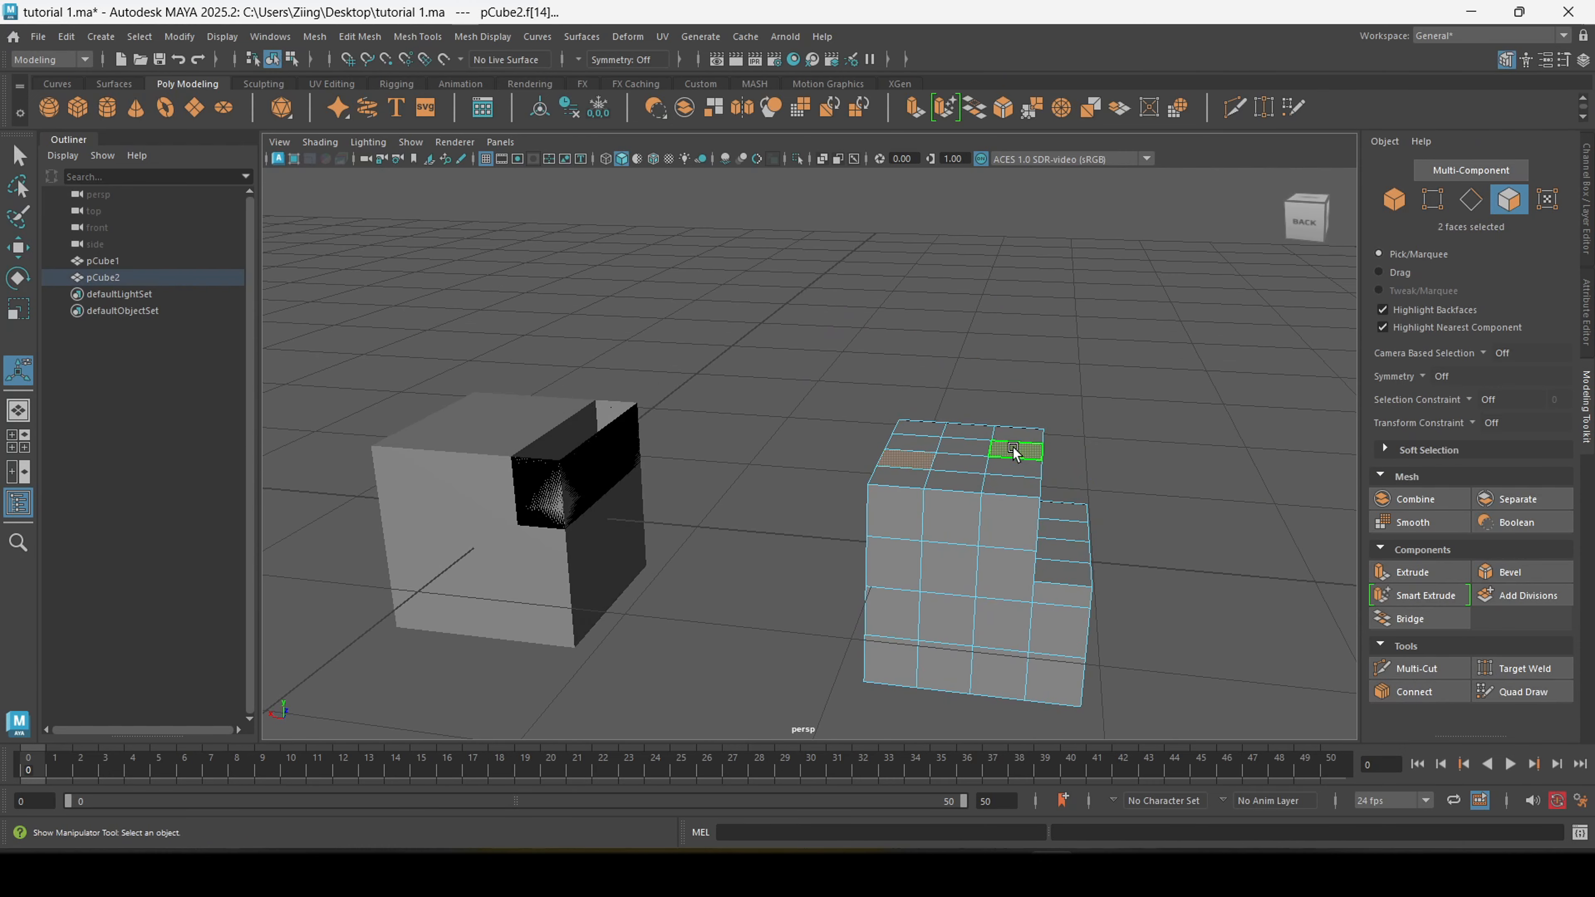
pyautogui.hotkey('ctrl', 'e')
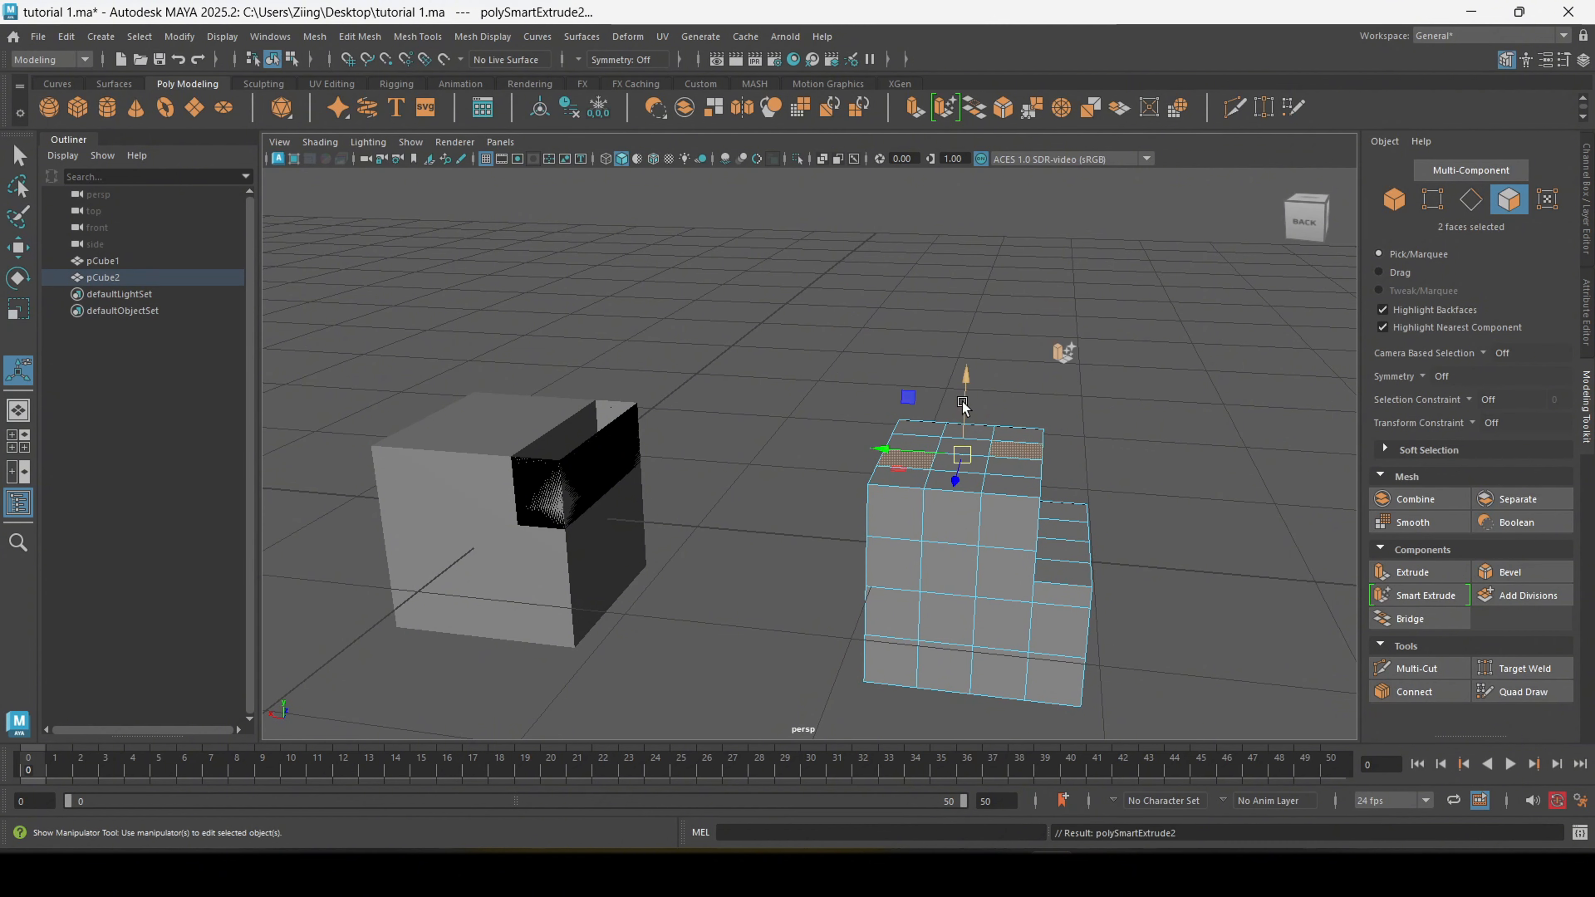
pyautogui.moveTo(962, 401); pyautogui.dragTo(978, 520)
pyautogui.moveTo(904, 436); pyautogui.dragTo(905, 457)
pyautogui.moveTo(977, 495); pyautogui.dragTo(955, 555)
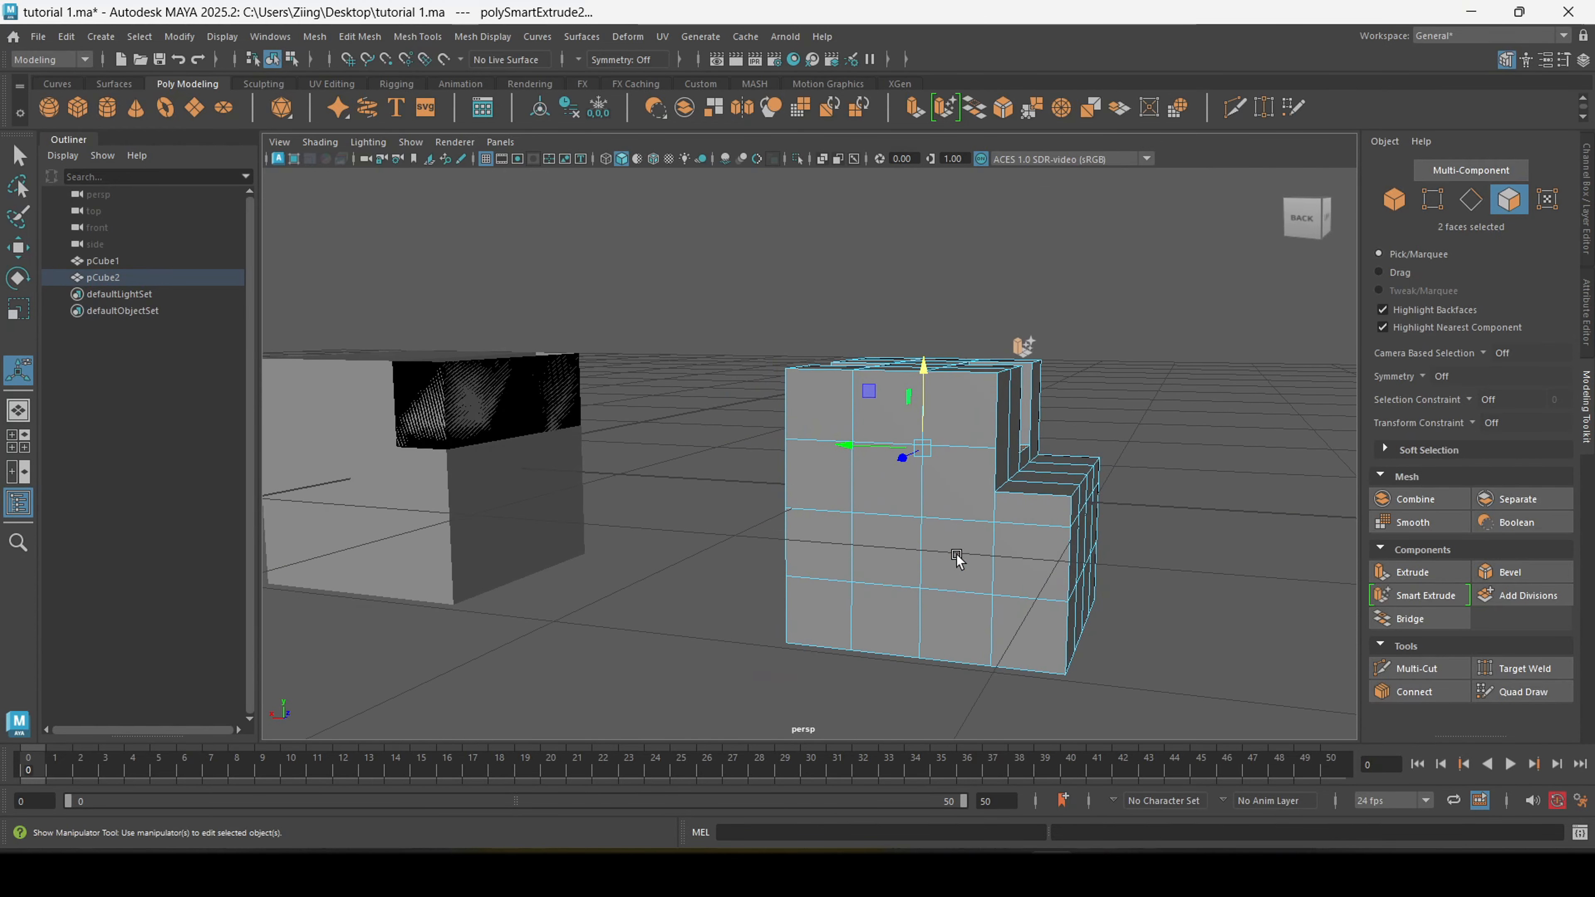
# - Smart Extrude one face in the lower middle of the copied cube's side inward as a square hole, and return to Object Mode
pyautogui.click(897, 556)
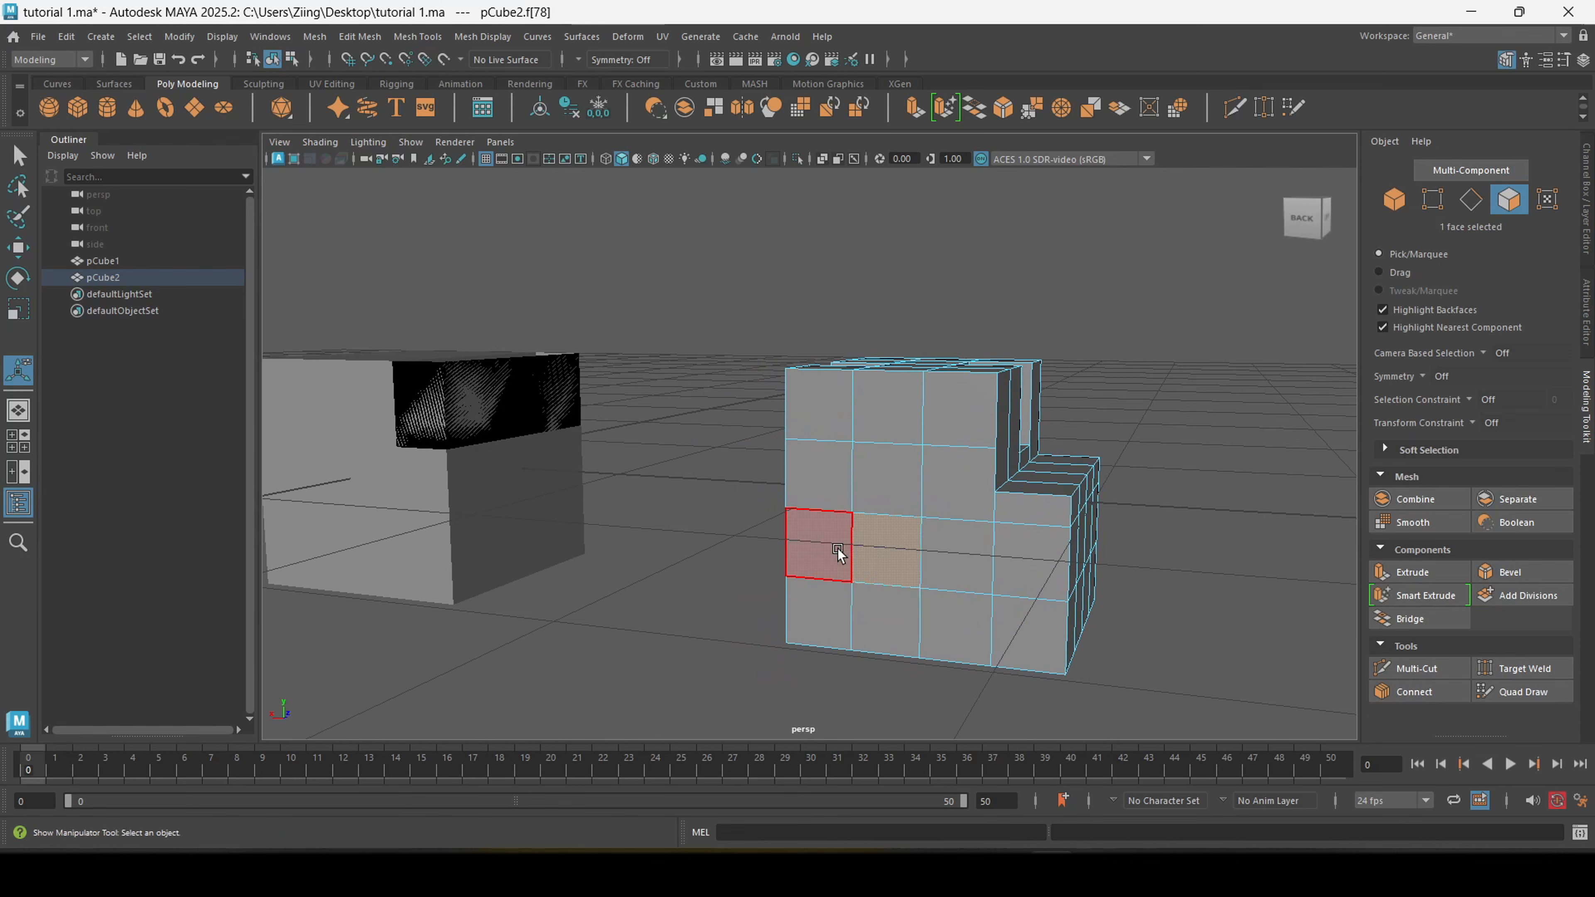
pyautogui.hotkey('alt', 'shift', 'e')
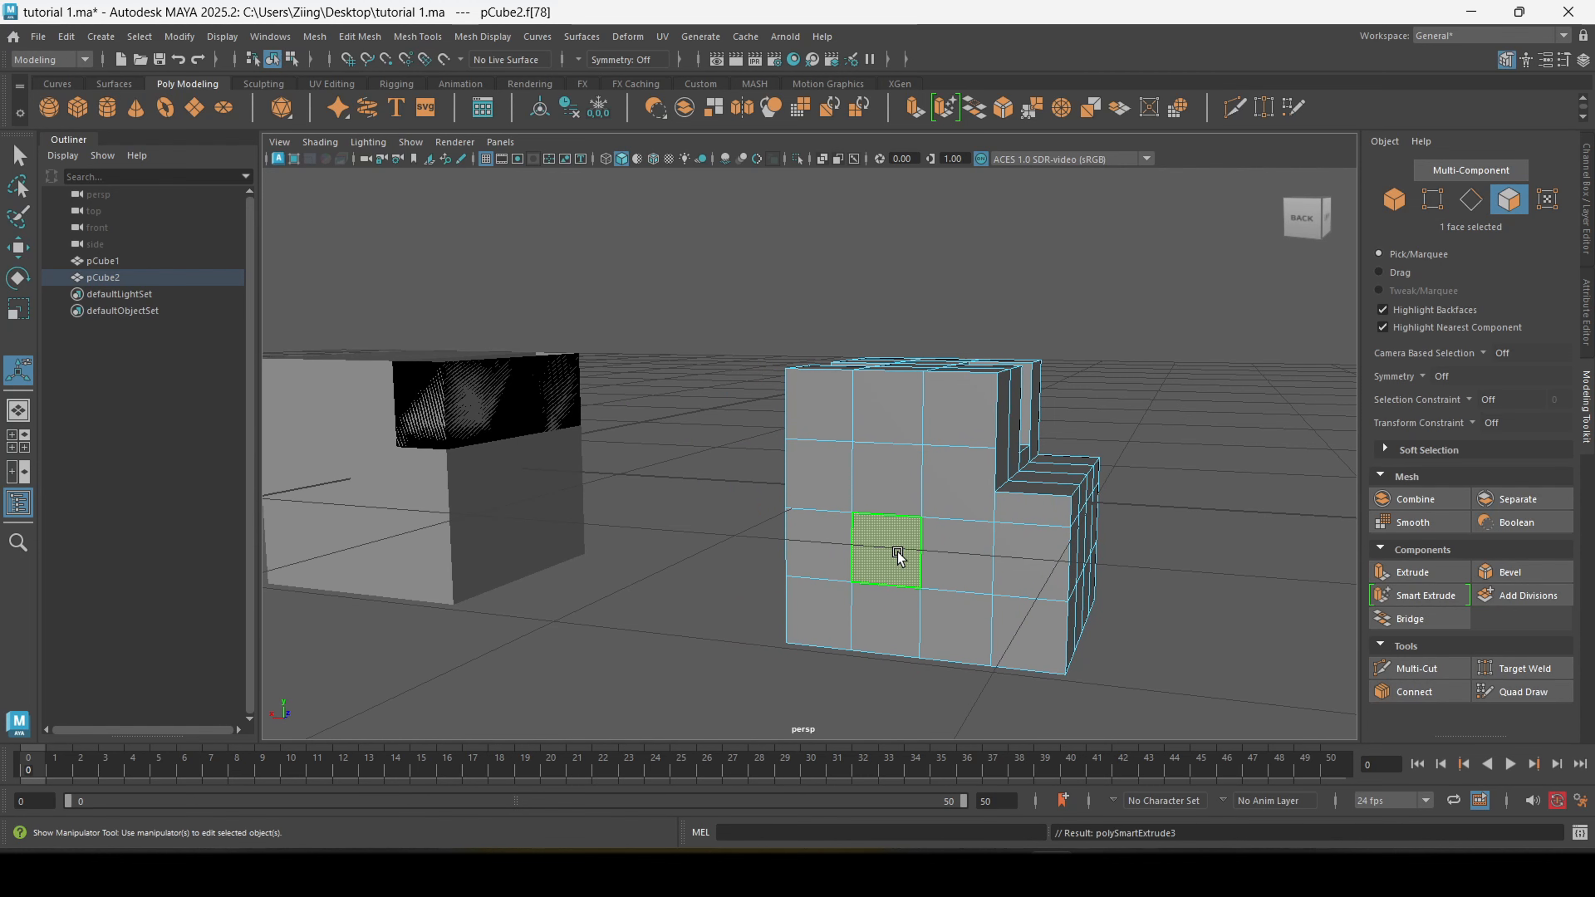
pyautogui.keyDown('alt'); pyautogui.moveTo(1005, 573); pyautogui.dragTo(913, 507, button='right'); pyautogui.keyUp('alt')
pyautogui.keyDown('alt'); pyautogui.moveTo(914, 512); pyautogui.dragTo(971, 566); pyautogui.keyUp('alt')
pyautogui.press('t')
pyautogui.keyDown('alt'); pyautogui.moveTo(971, 565); pyautogui.dragTo(1009, 385, button='right'); pyautogui.keyUp('alt')
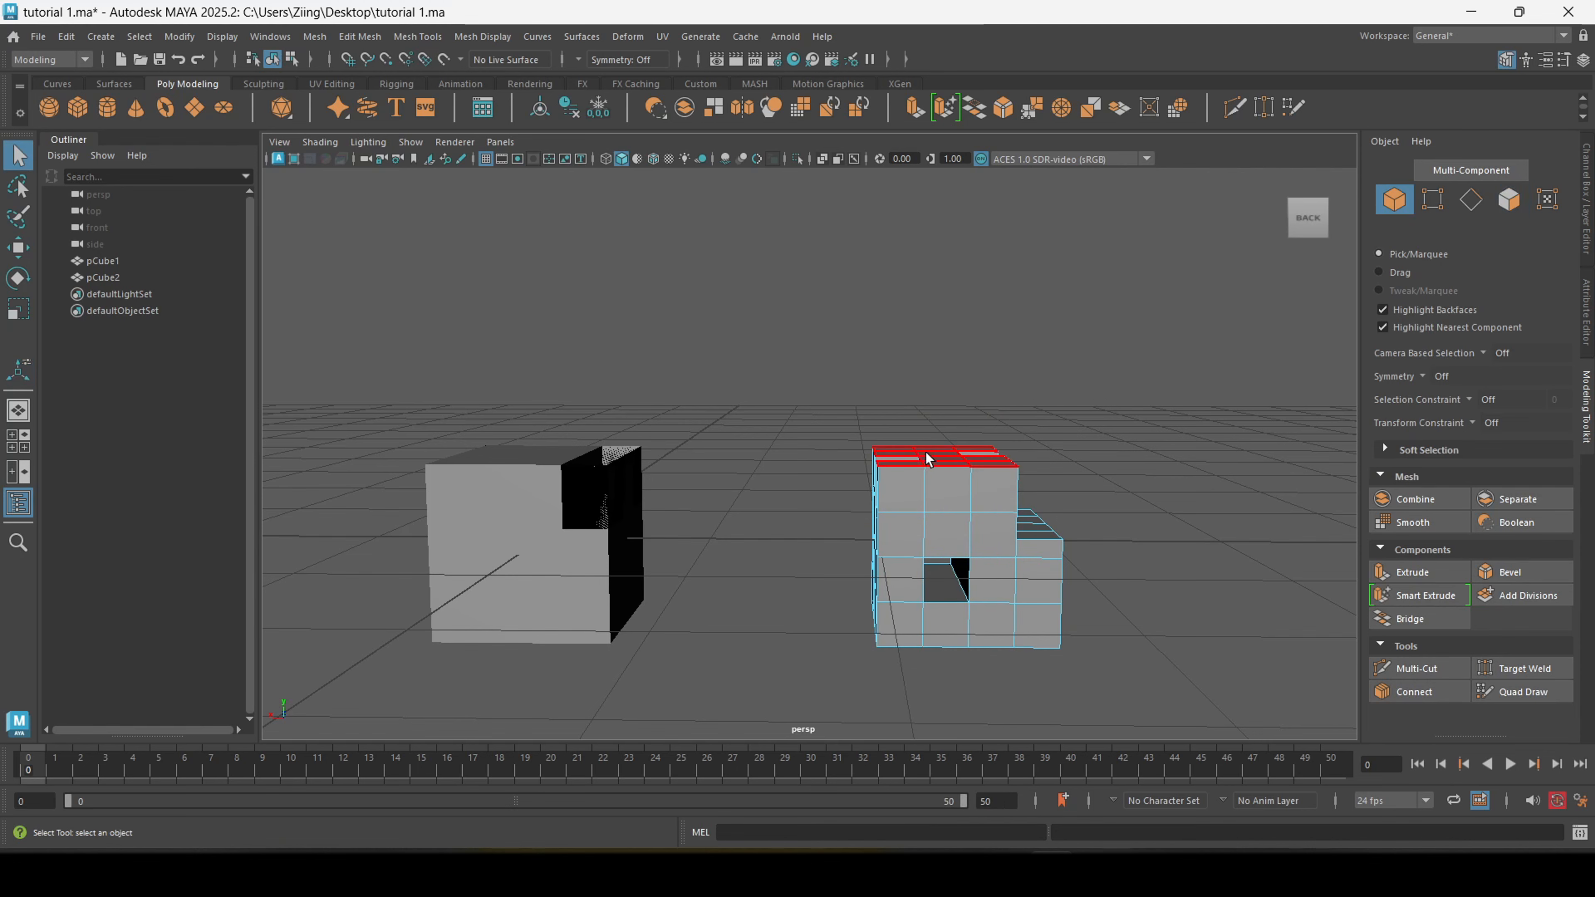
pyautogui.moveTo(926, 454); pyautogui.dragTo(1002, 358, button='right')
pyautogui.click(985, 411)
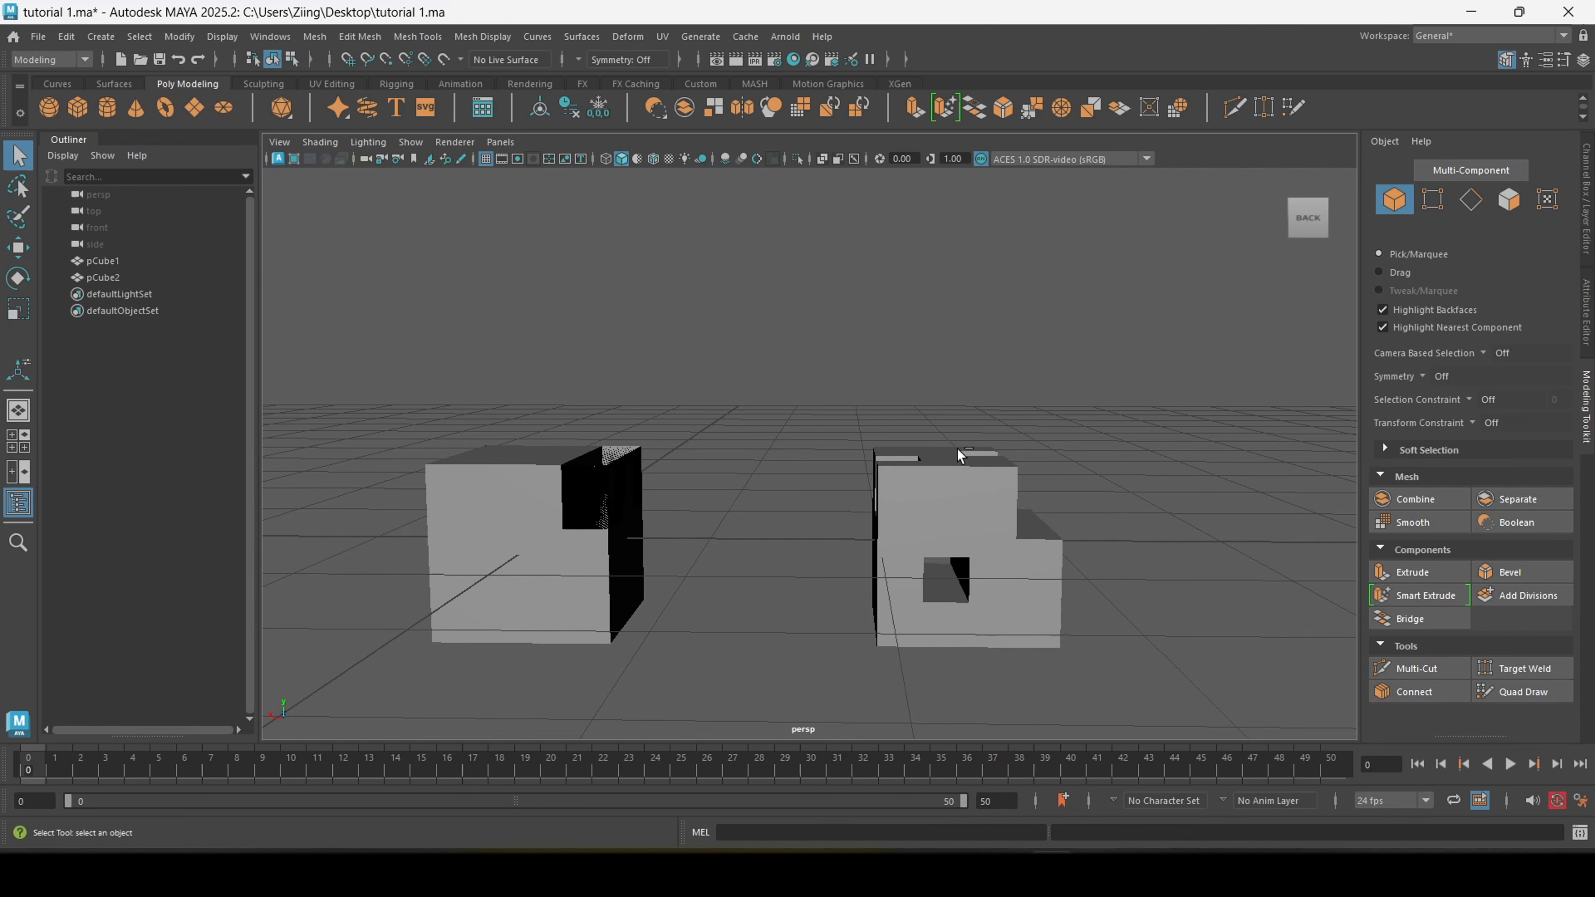
# - Undo all Smart Extrudes on the copied cube and the earlier top-face extrusion on the original cube
pyautogui.click(954, 485)
pyautogui.press('F11')
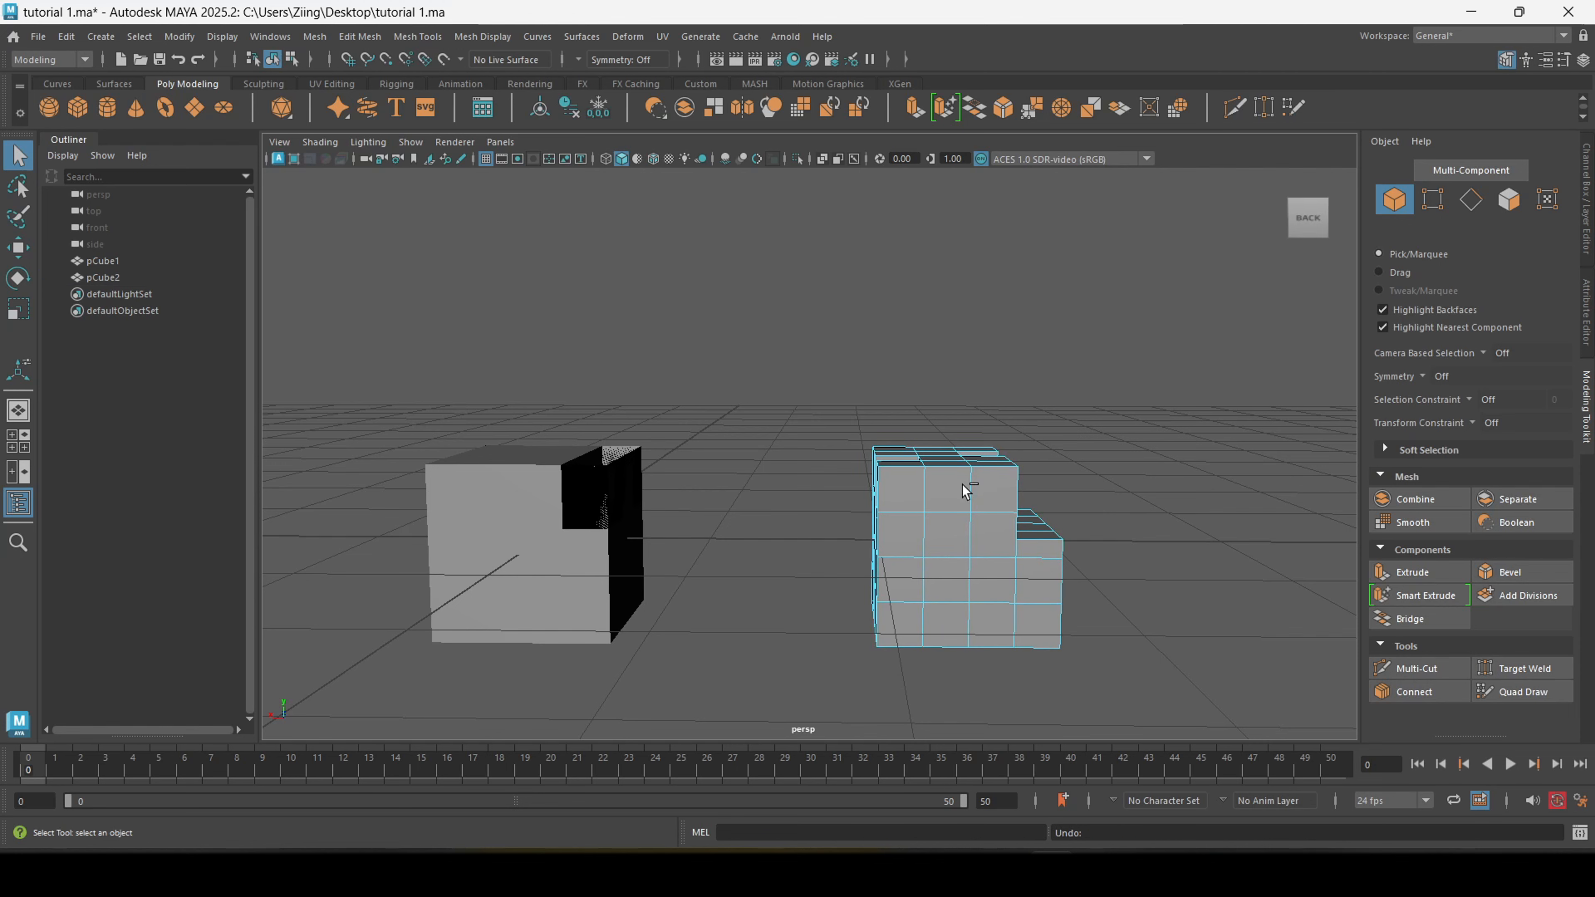
pyautogui.click(966, 496)
pyautogui.hotkey('ctrl', 'z')
pyautogui.hotkey('ctrl', 'z')
pyautogui.hotkey('ctrl', 'z')
pyautogui.hotkey('ctrl', 'z')
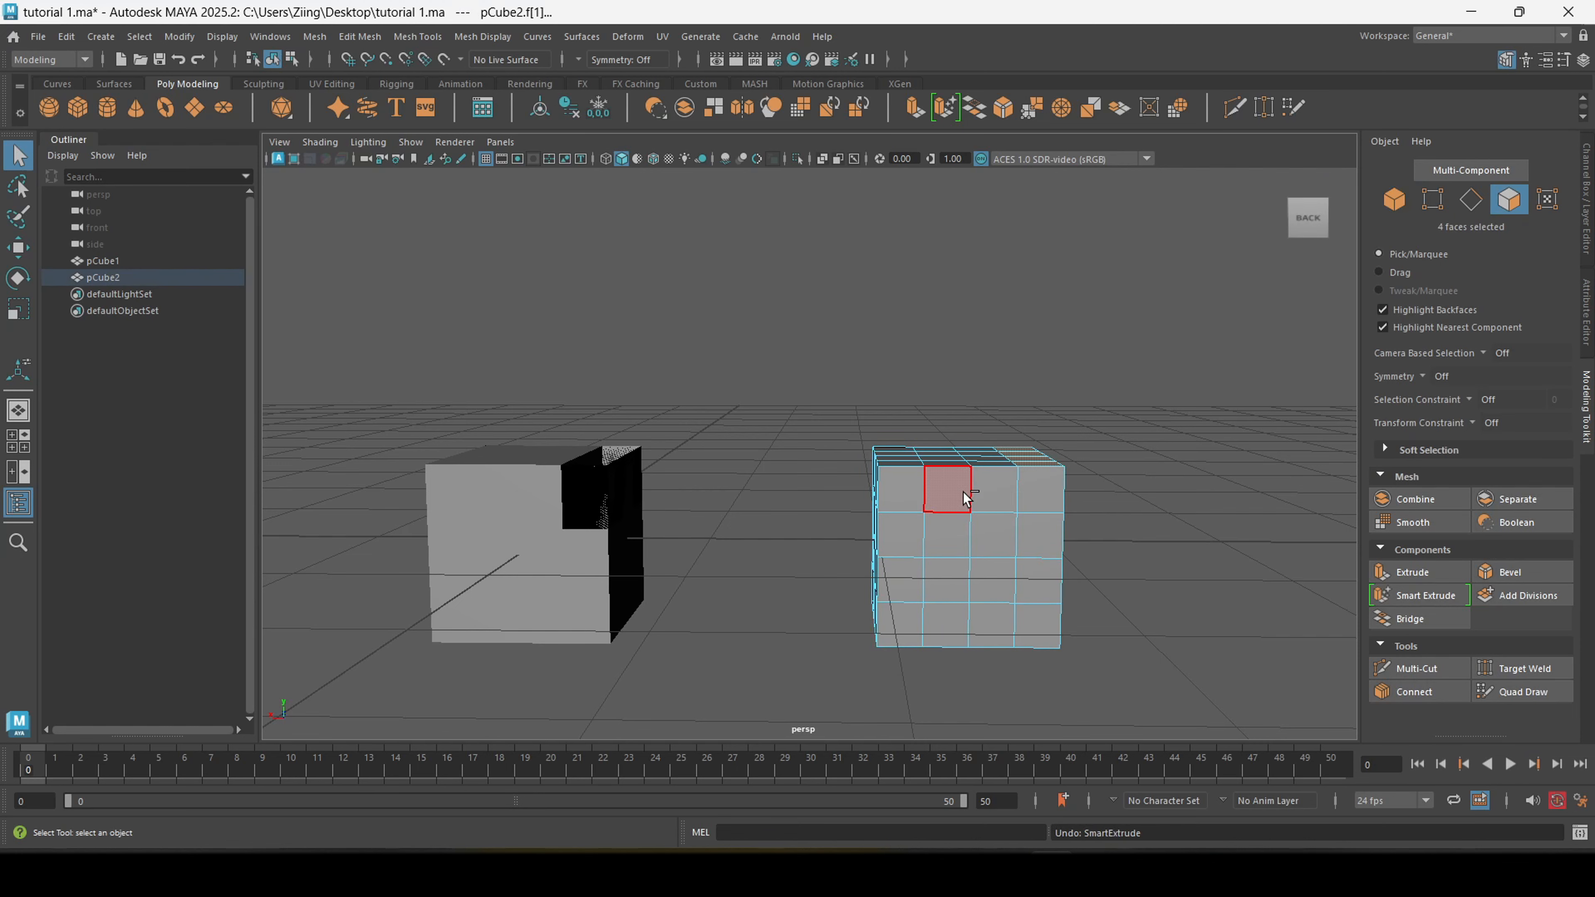
pyautogui.hotkey('ctrl', 'z')
pyautogui.hotkey('ctrl', 'z')
pyautogui.hotkey('ctrl', 'z')
pyautogui.hotkey('ctrl', 'z')
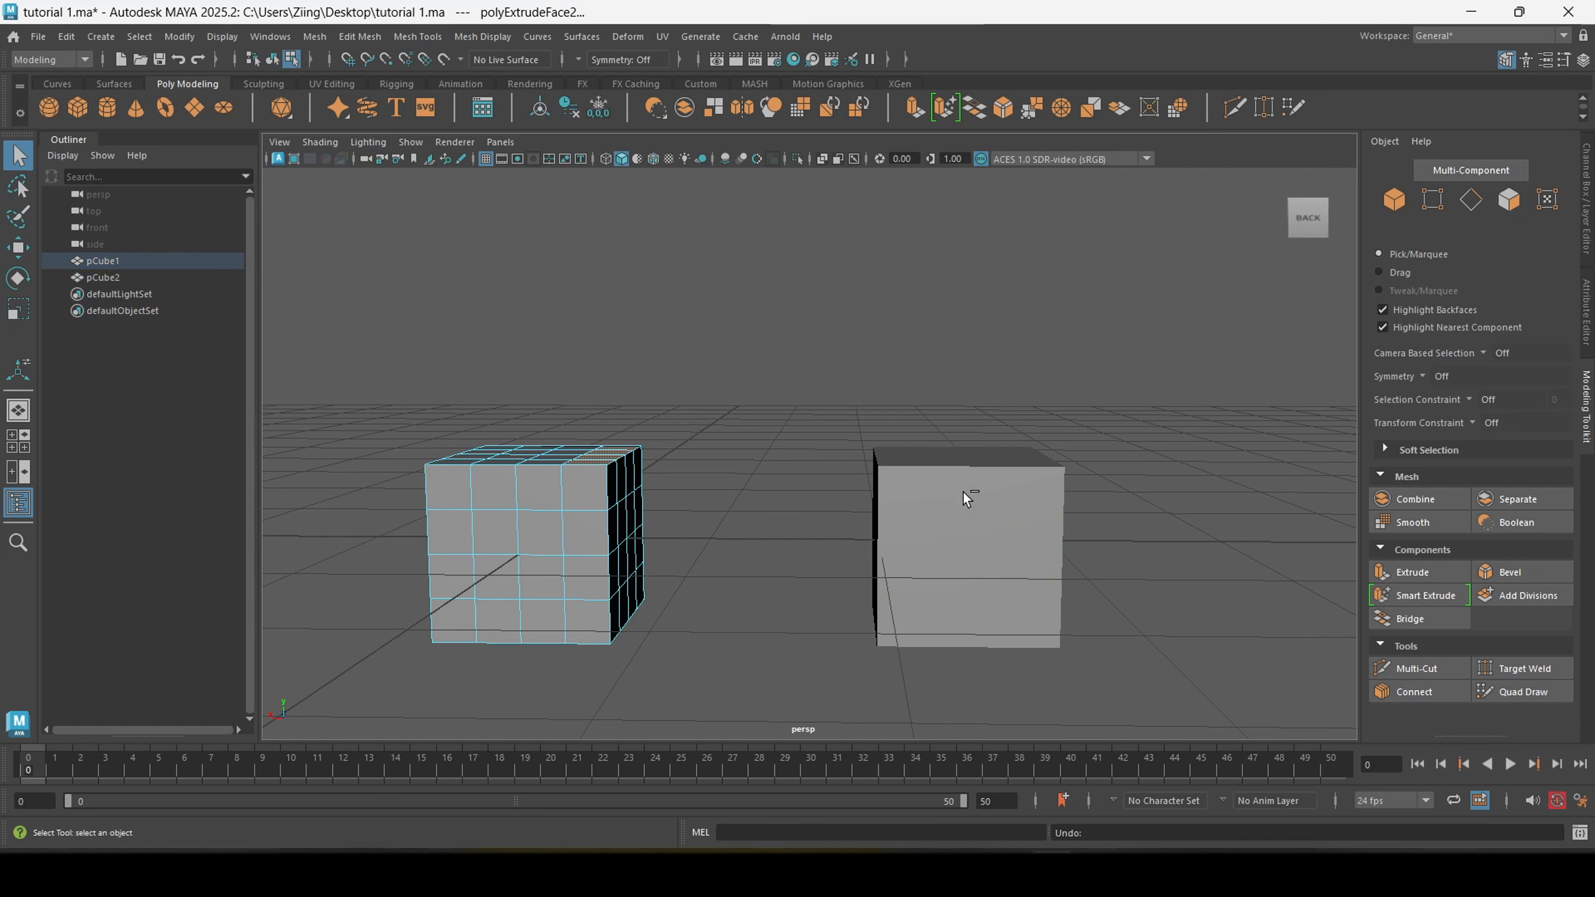
pyautogui.hotkey('ctrl', 'z')
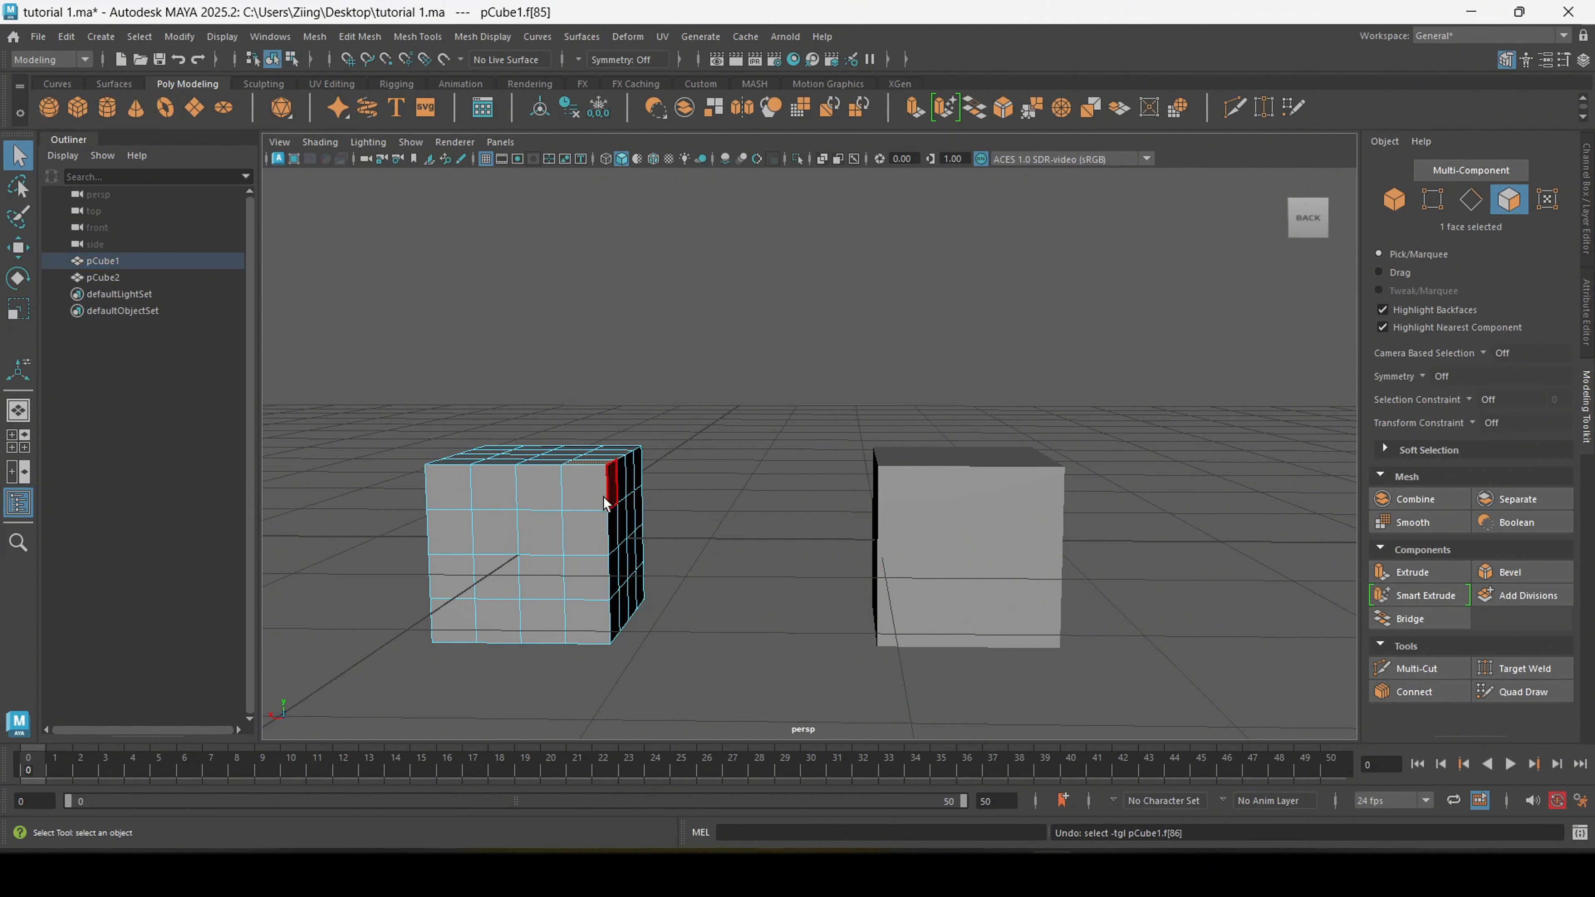
# - Return the original cube to Object Mode, clear the selection and activate the Move tool
pyautogui.moveTo(586, 479); pyautogui.dragTo(696, 329, button='right')
pyautogui.click(734, 354)
pyautogui.press('w')
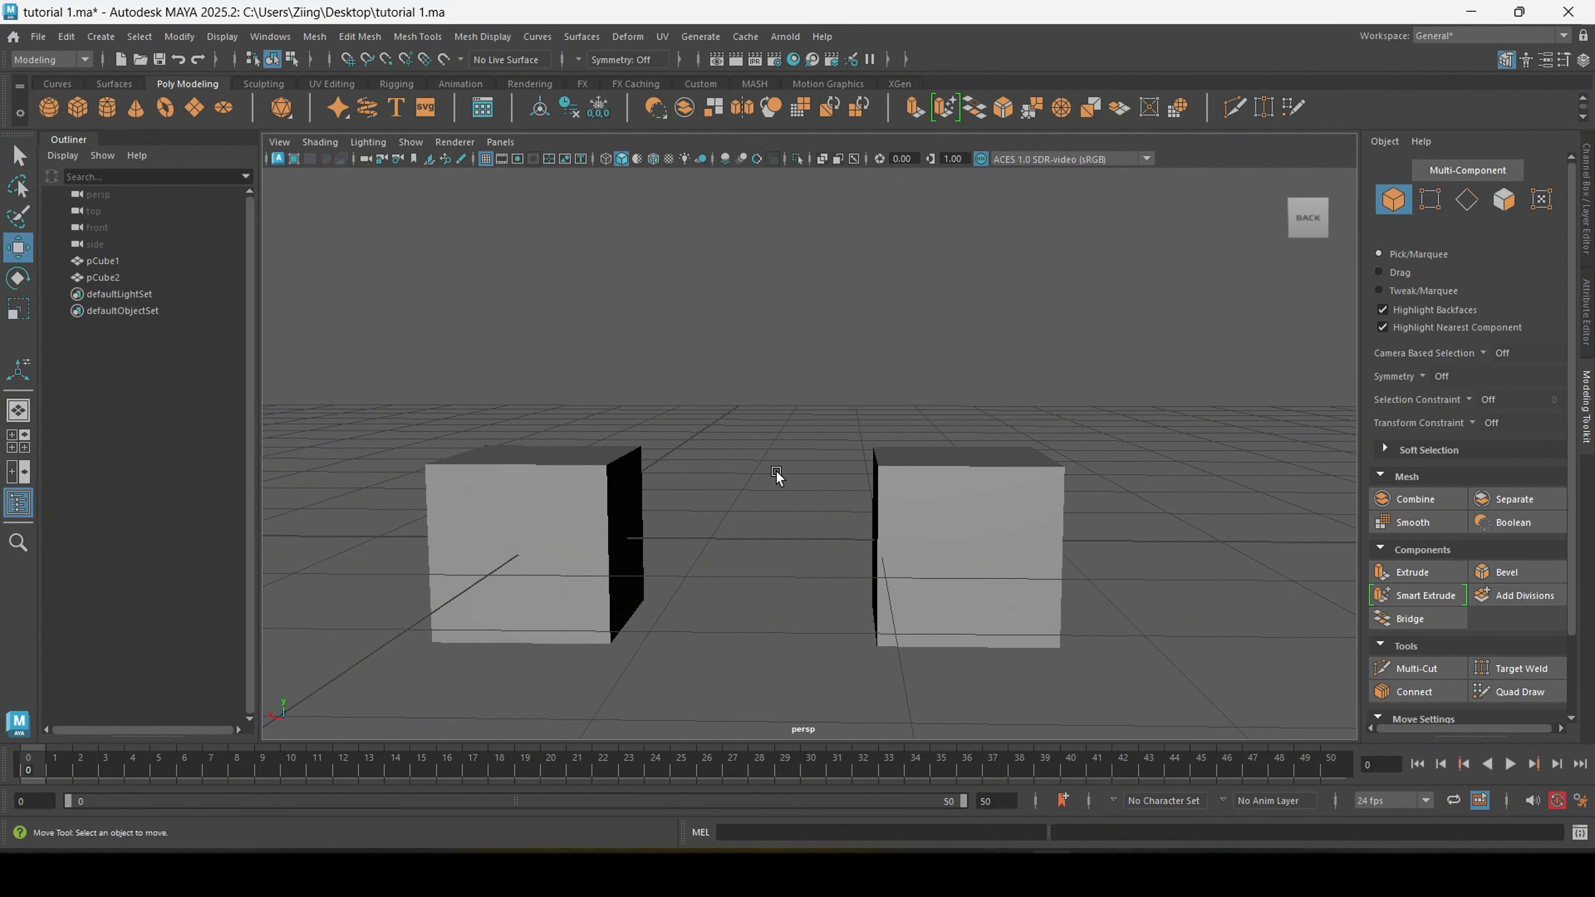
# - Select both cubes and merge them into a single object with Combine
pyautogui.keyDown('alt'); pyautogui.moveTo(776, 472); pyautogui.dragTo(756, 538, button='middle'); pyautogui.keyUp('alt')
pyautogui.keyDown('alt'); pyautogui.moveTo(756, 538); pyautogui.dragTo(696, 461, button='right'); pyautogui.keyUp('alt')
pyautogui.click(860, 523)
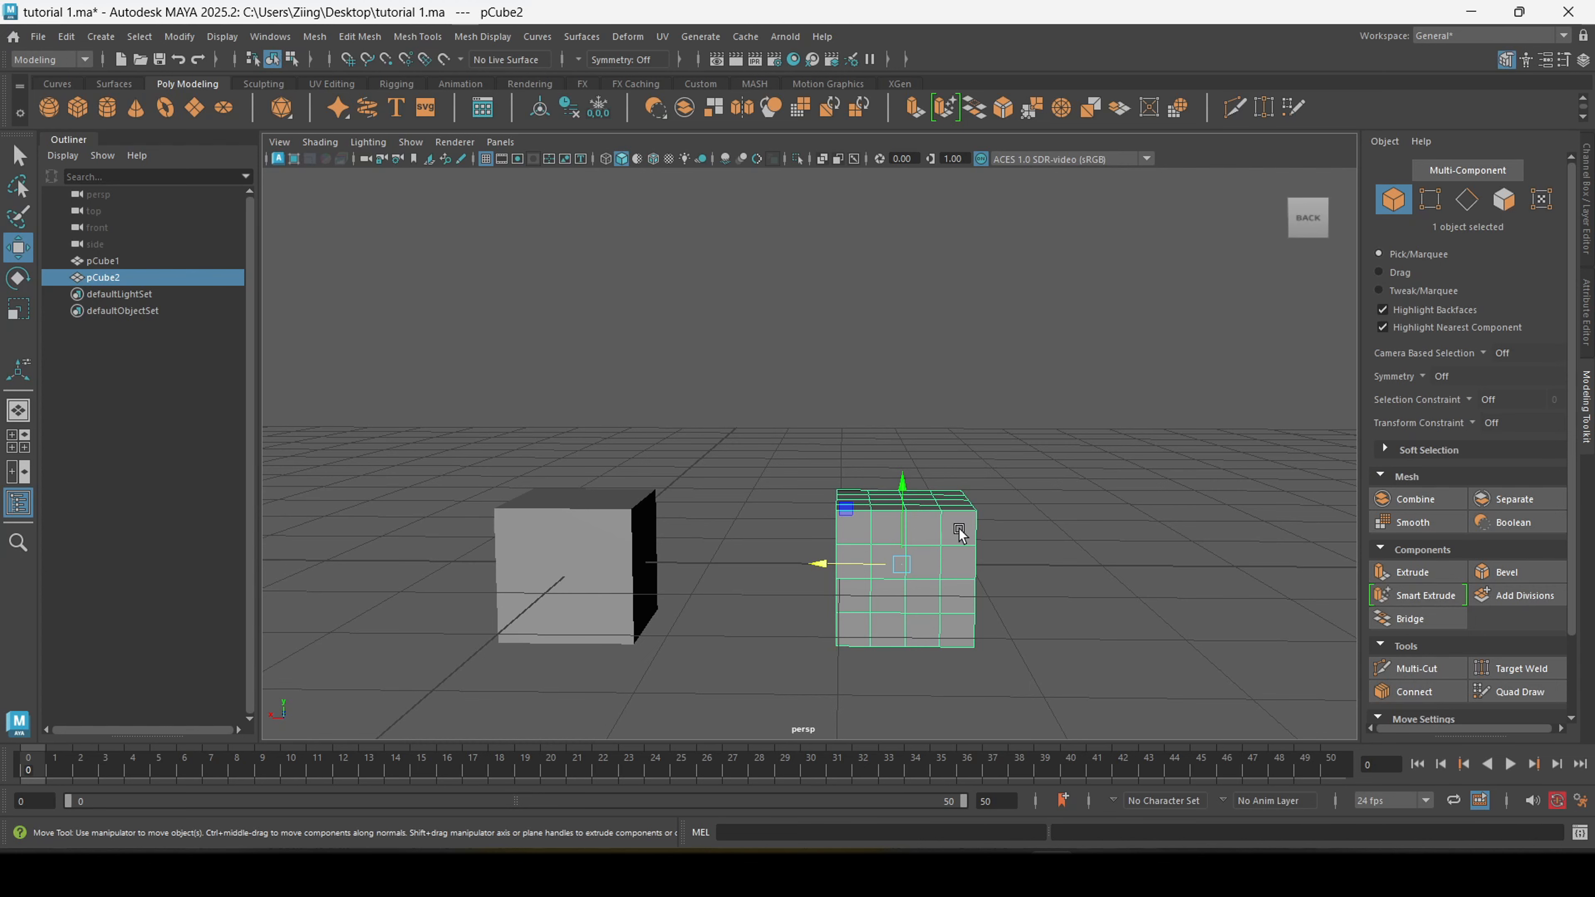
pyautogui.keyDown('shift'); pyautogui.click(624, 532); pyautogui.keyUp('shift')
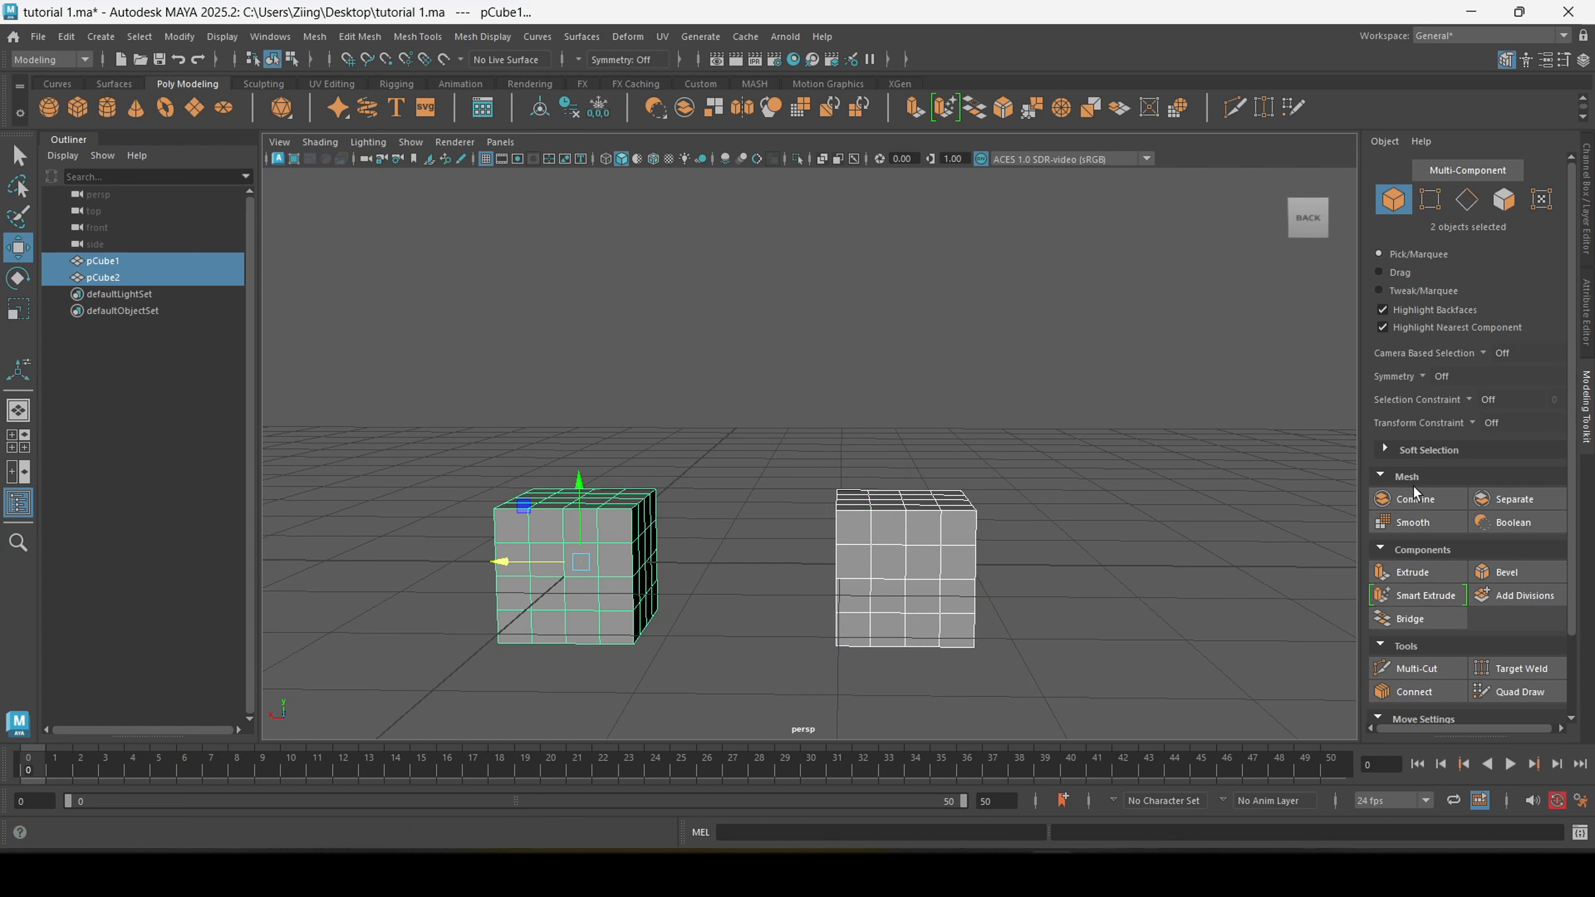
pyautogui.click(1418, 499)
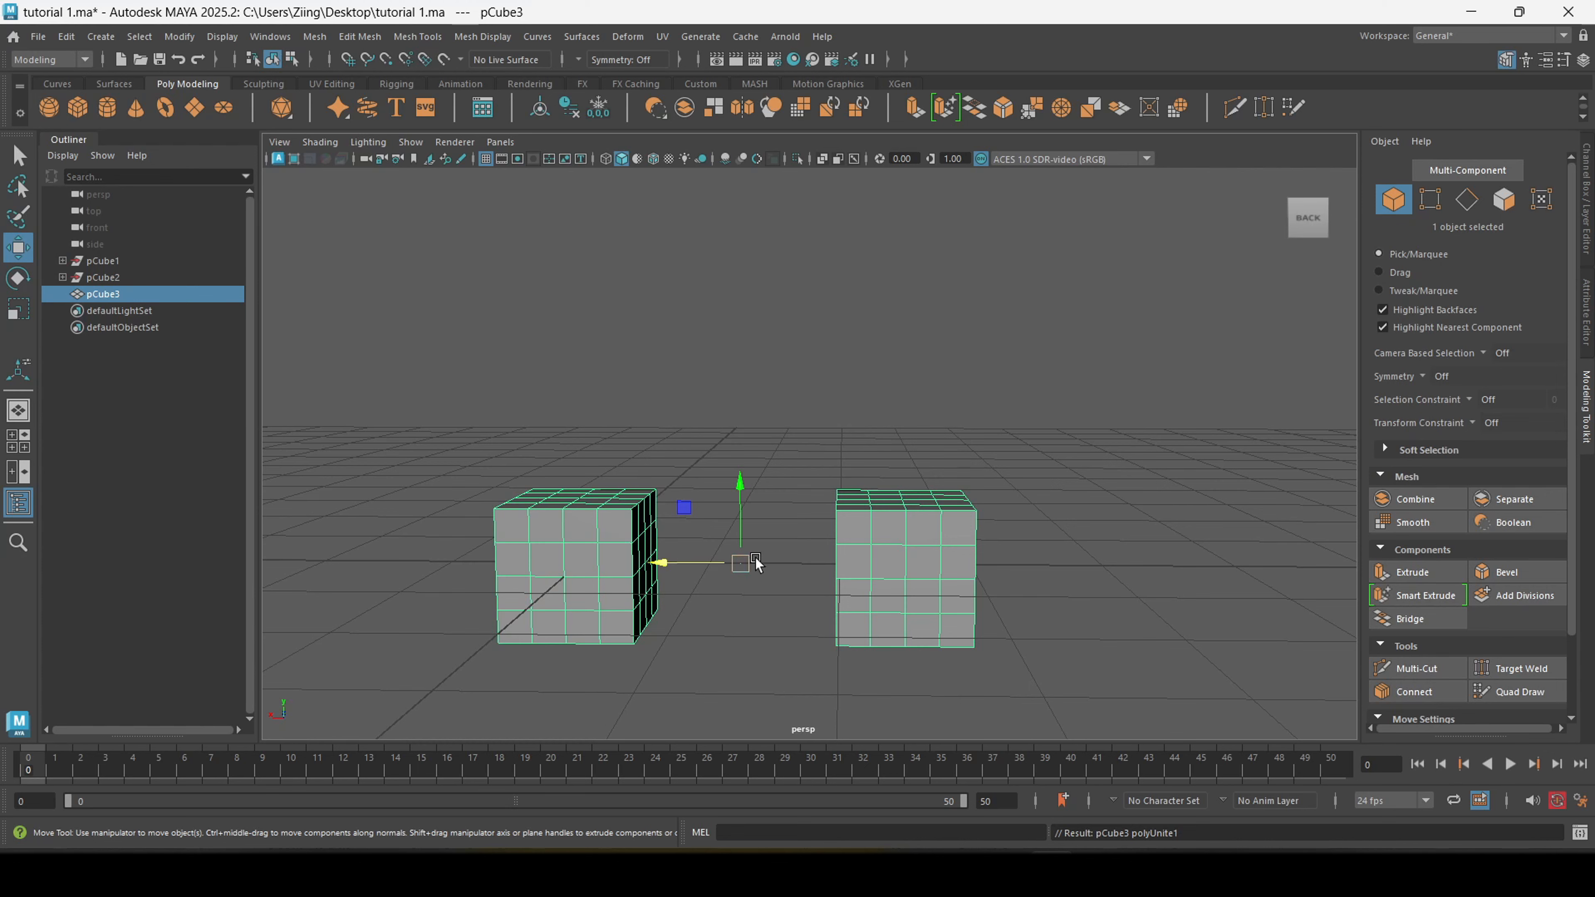
pyautogui.scroll(-4, 778, 579)
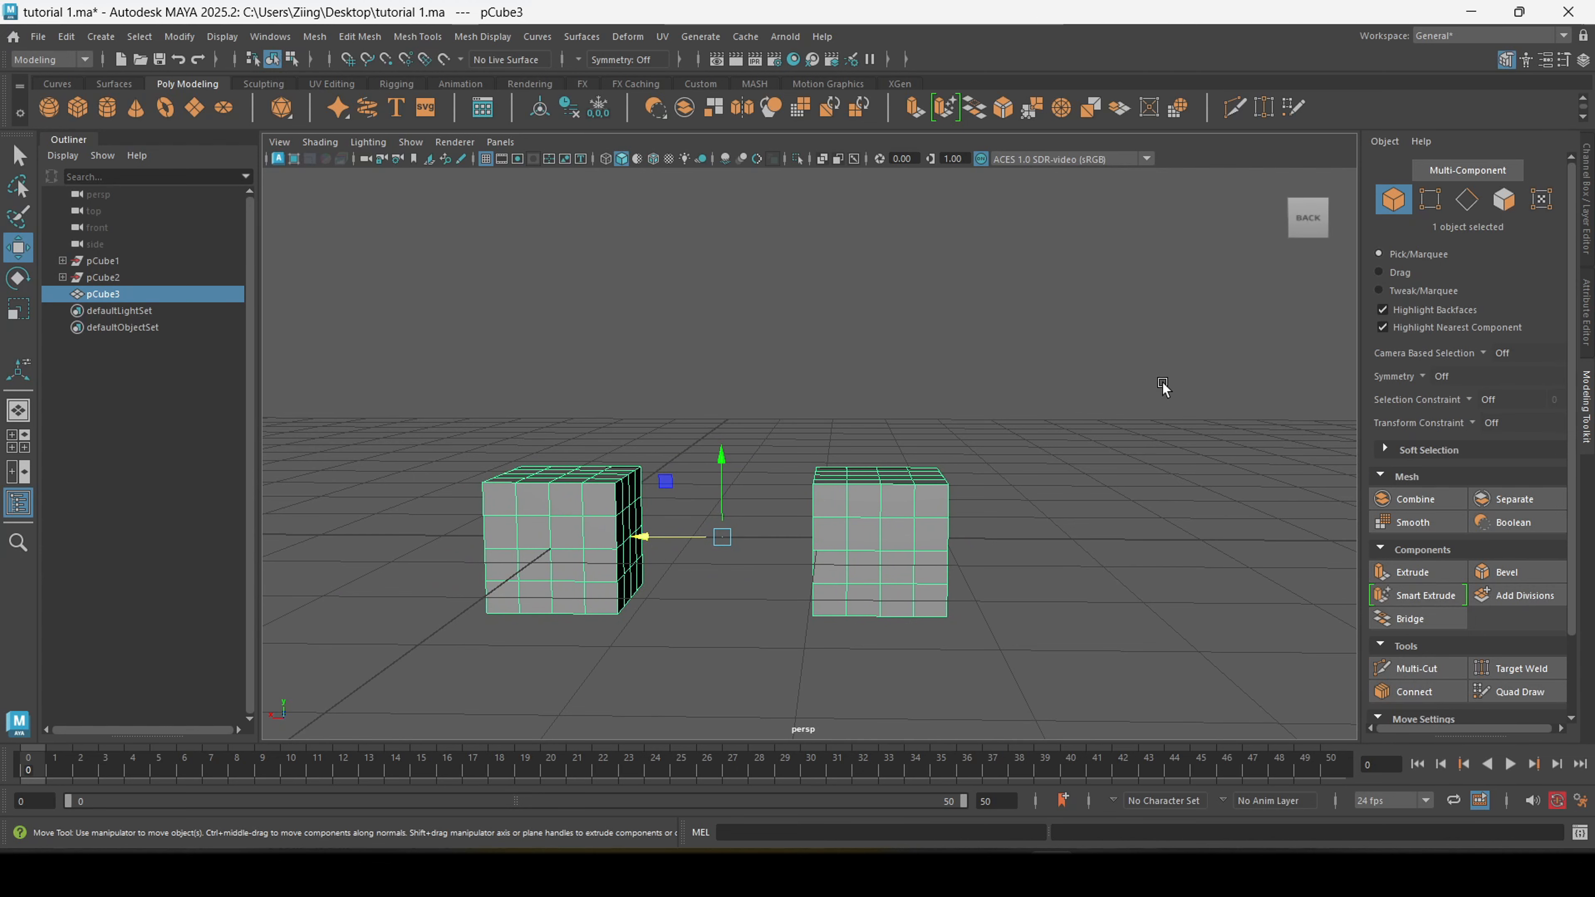
# - Separate the combined mesh back into individual cubes and select each one in turn to check them
pyautogui.click(1509, 504)
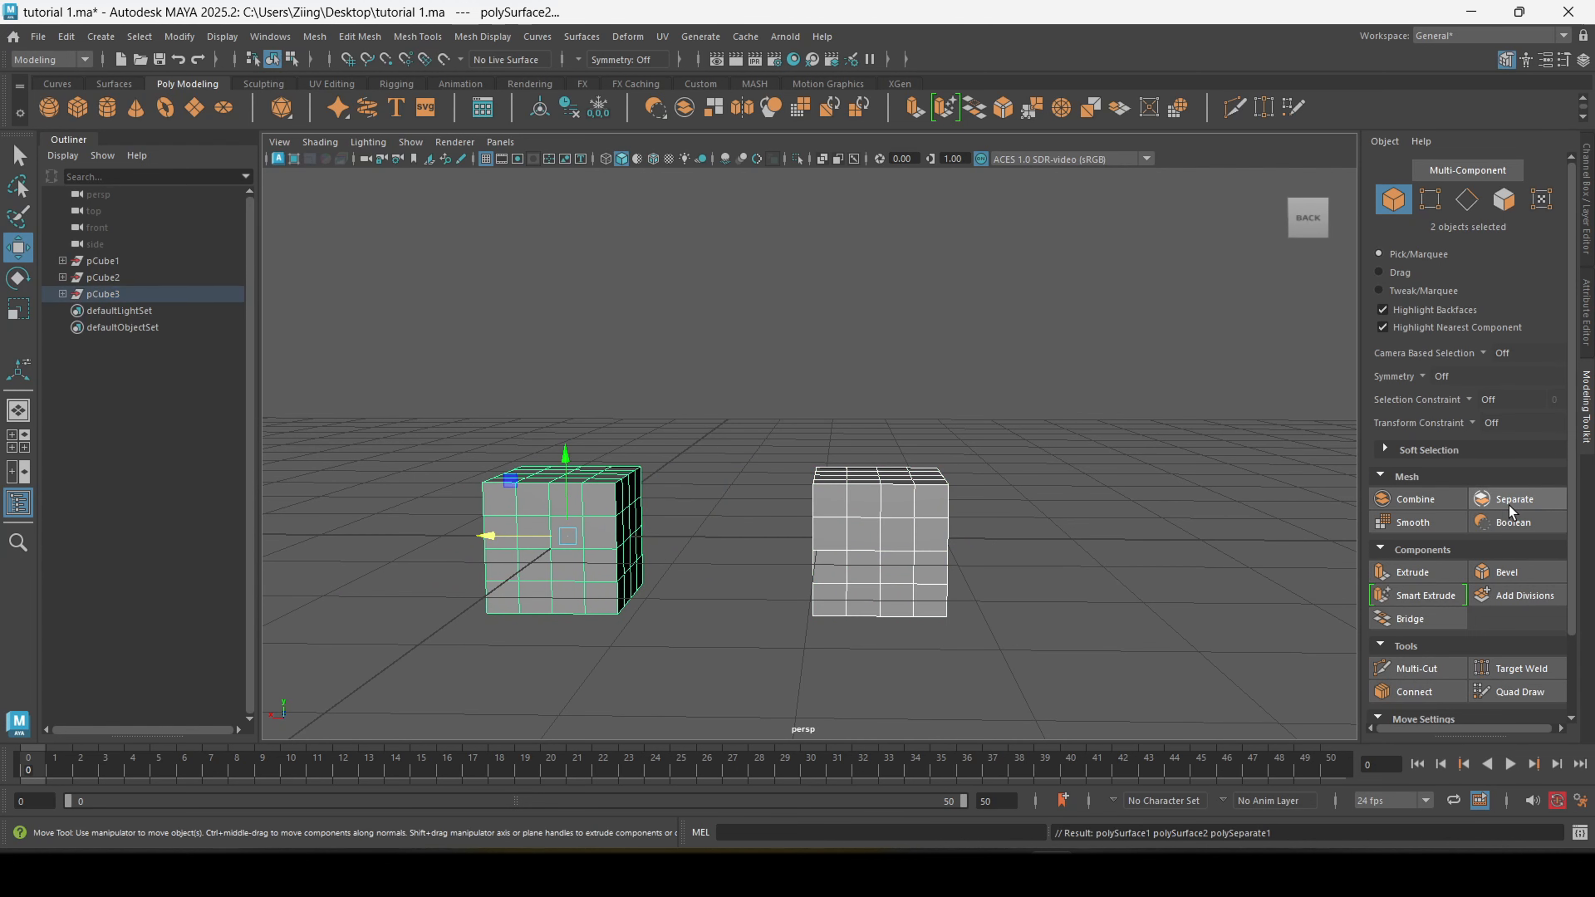
pyautogui.click(974, 505)
pyautogui.click(604, 523)
pyautogui.click(901, 527)
pyautogui.click(673, 645)
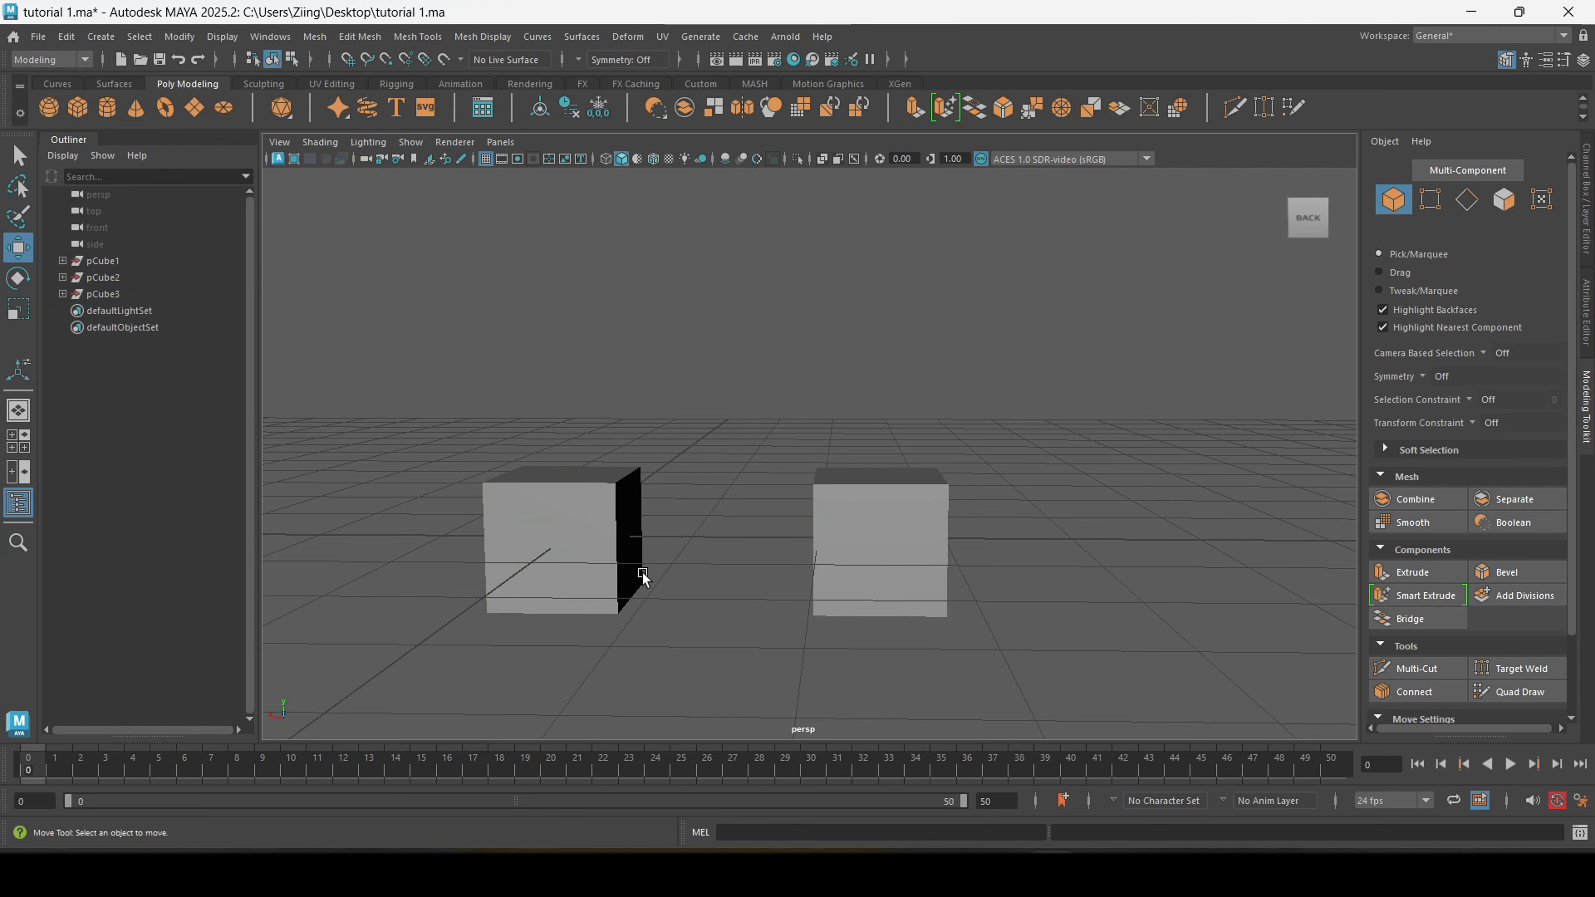
# - Move the copied cube along X farther from the original and center its pivot
pyautogui.click(874, 545)
pyautogui.click(552, 538)
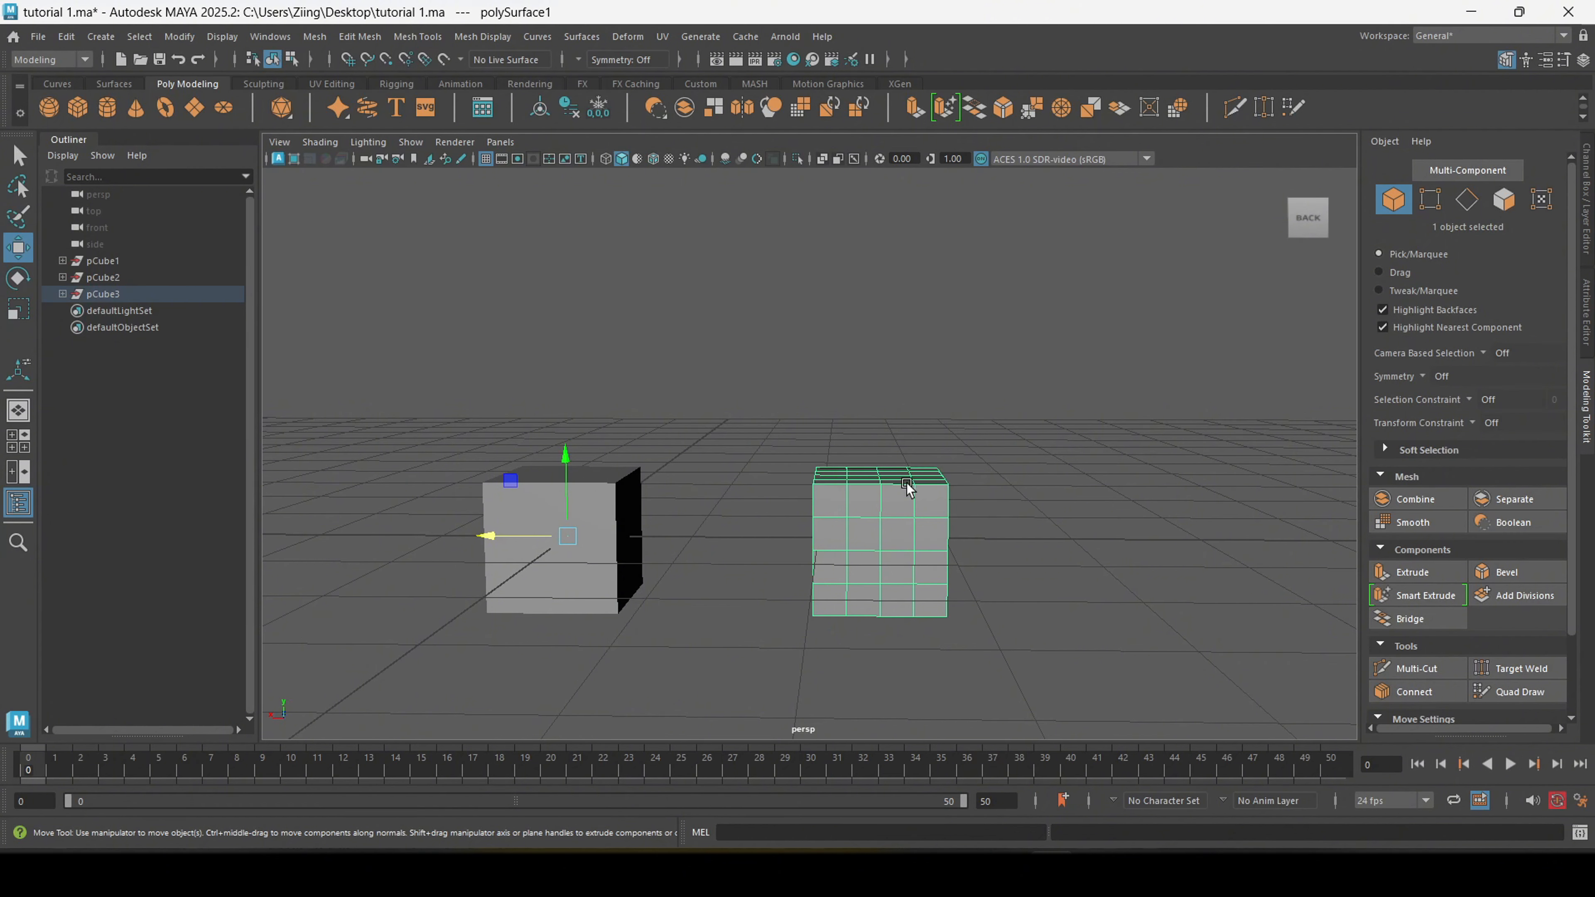
pyautogui.moveTo(506, 541); pyautogui.dragTo(683, 555)
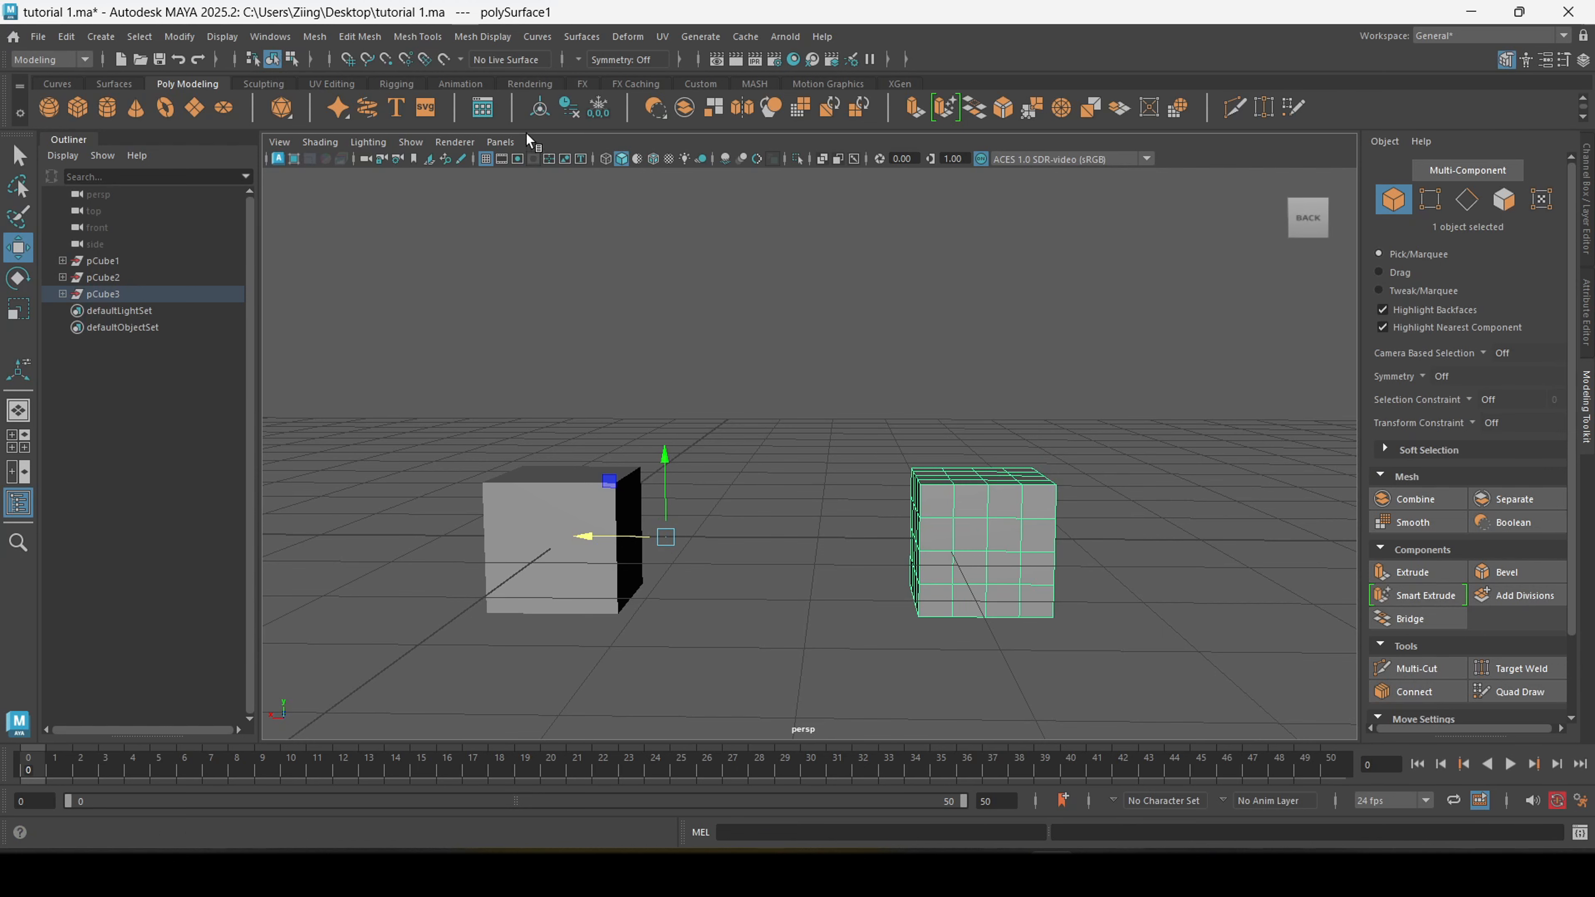
pyautogui.click(544, 117)
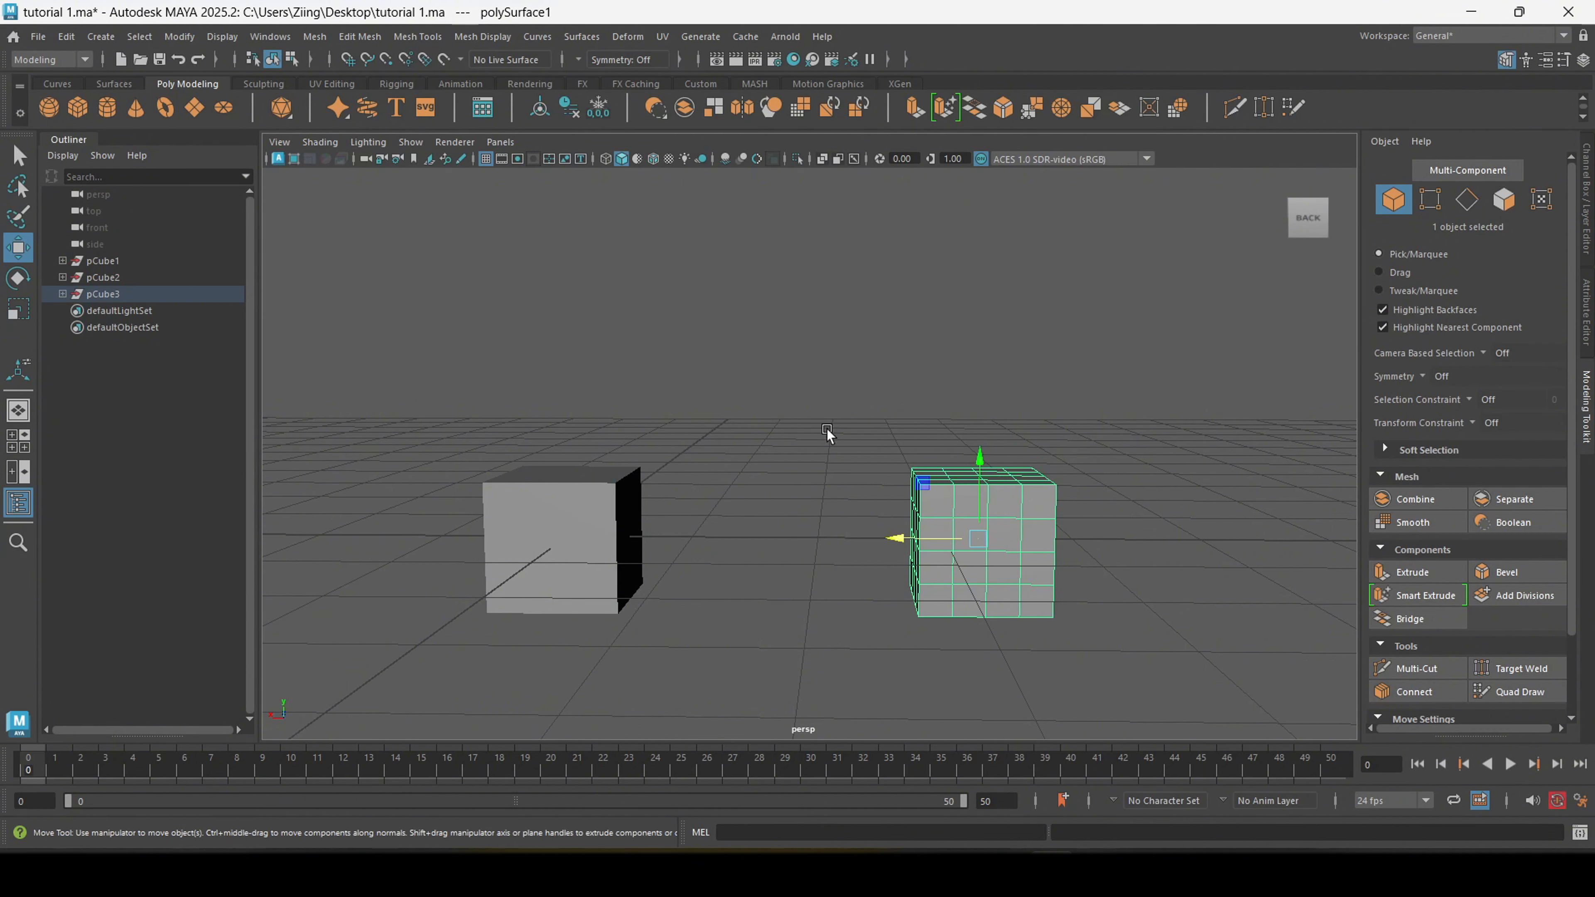
pyautogui.click(952, 539)
pyautogui.click(818, 542)
# - Select the two spaced-out cubes together and Combine them into one mesh again
pyautogui.moveTo(529, 442); pyautogui.dragTo(1001, 566)
pyautogui.click(1439, 500)
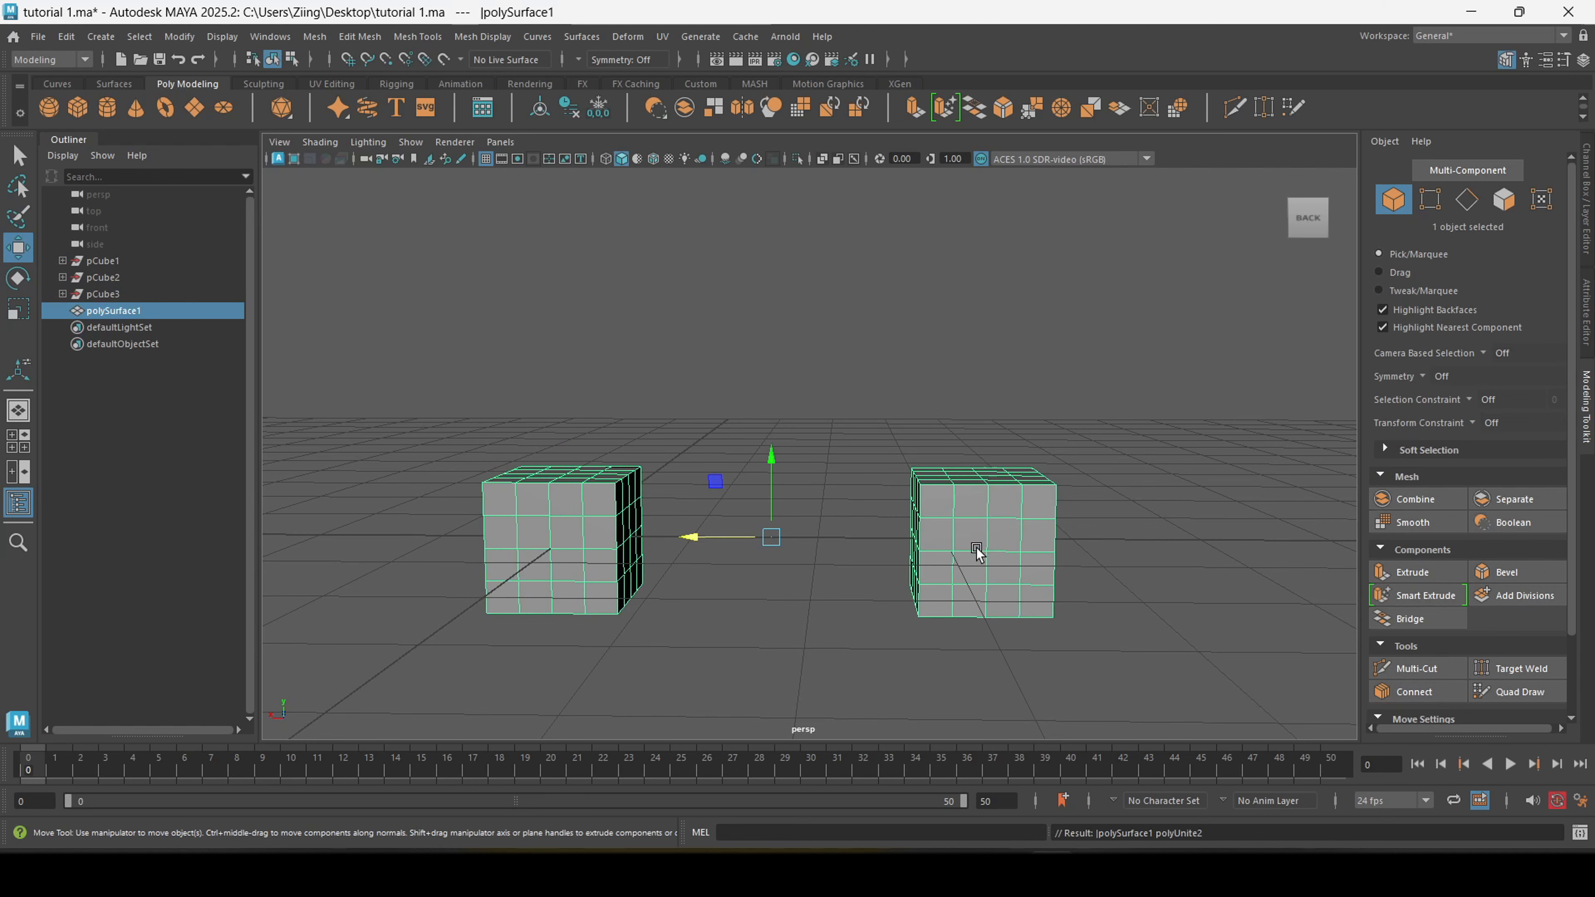
pyautogui.keyDown('alt'); pyautogui.moveTo(887, 532); pyautogui.dragTo(983, 553); pyautogui.keyUp('alt')
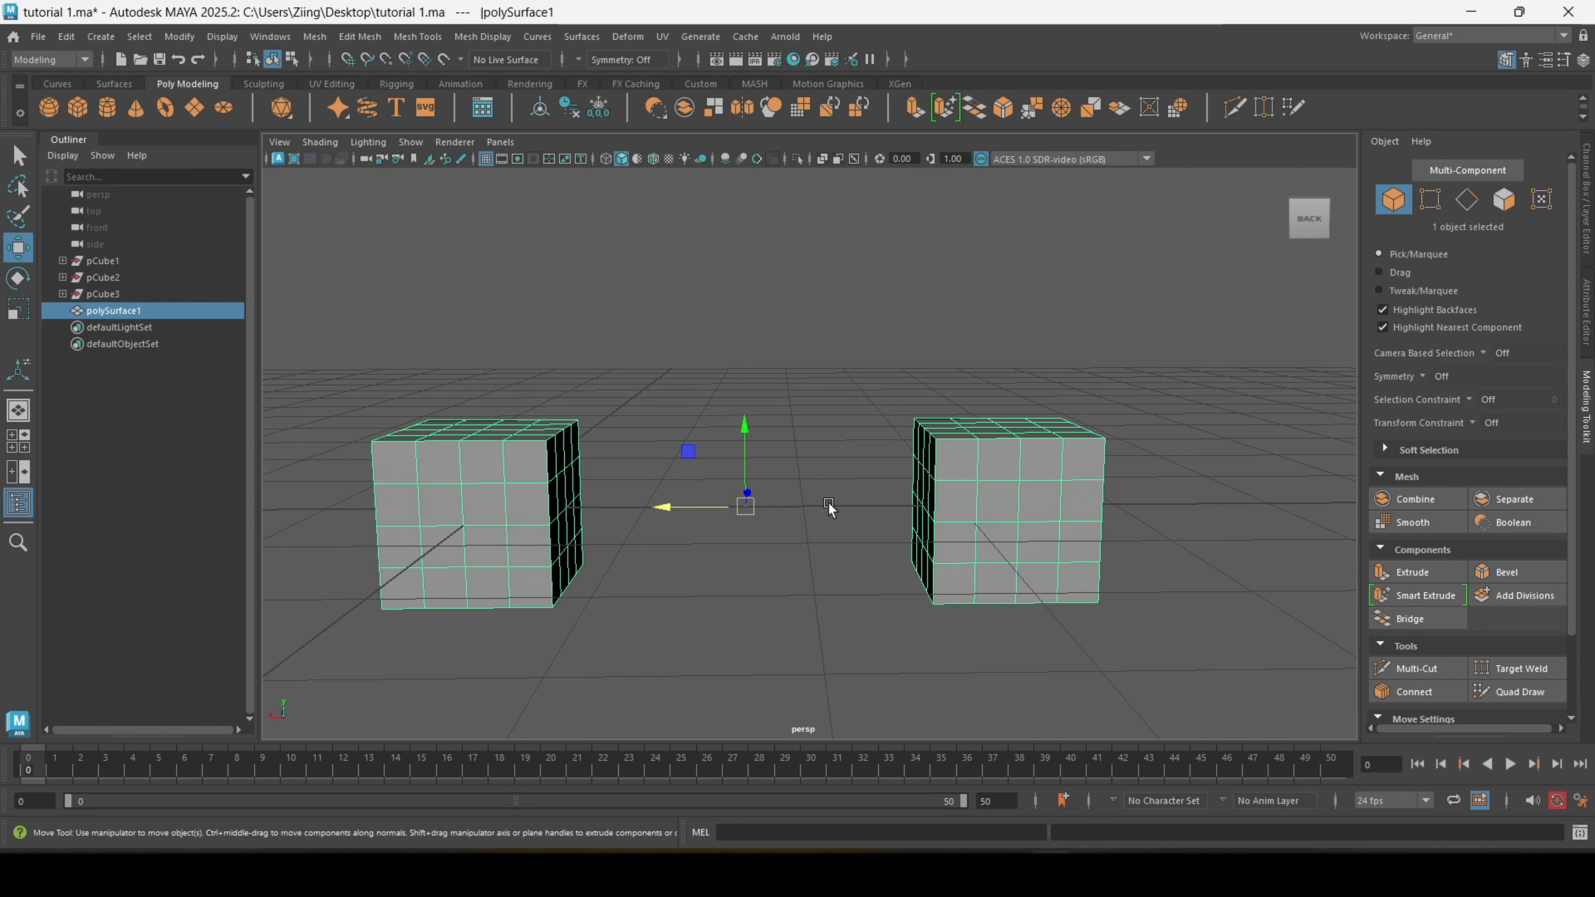
# - Switch the combined mesh to face selection and select the four central faces on the copied cube's side facing the original
pyautogui.moveTo(1022, 473); pyautogui.dragTo(1032, 424, button='right')
pyautogui.keyDown('alt'); pyautogui.moveTo(953, 499); pyautogui.dragTo(984, 510); pyautogui.keyUp('alt')
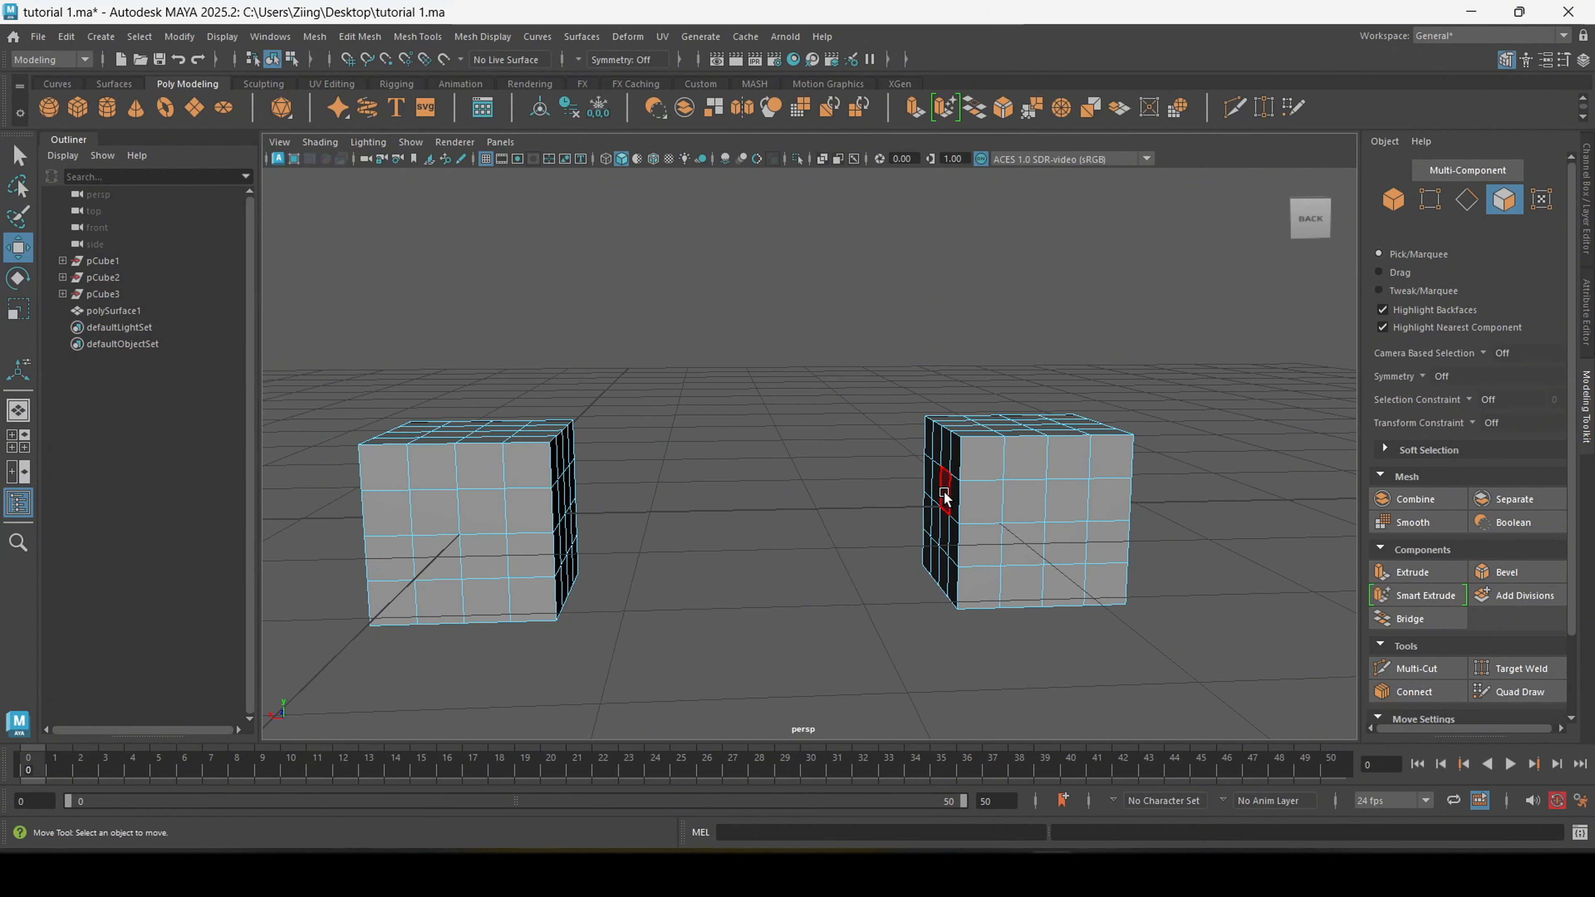
pyautogui.click(944, 499)
pyautogui.scroll(1, 1033, 555)
pyautogui.scroll(2, 1032, 555)
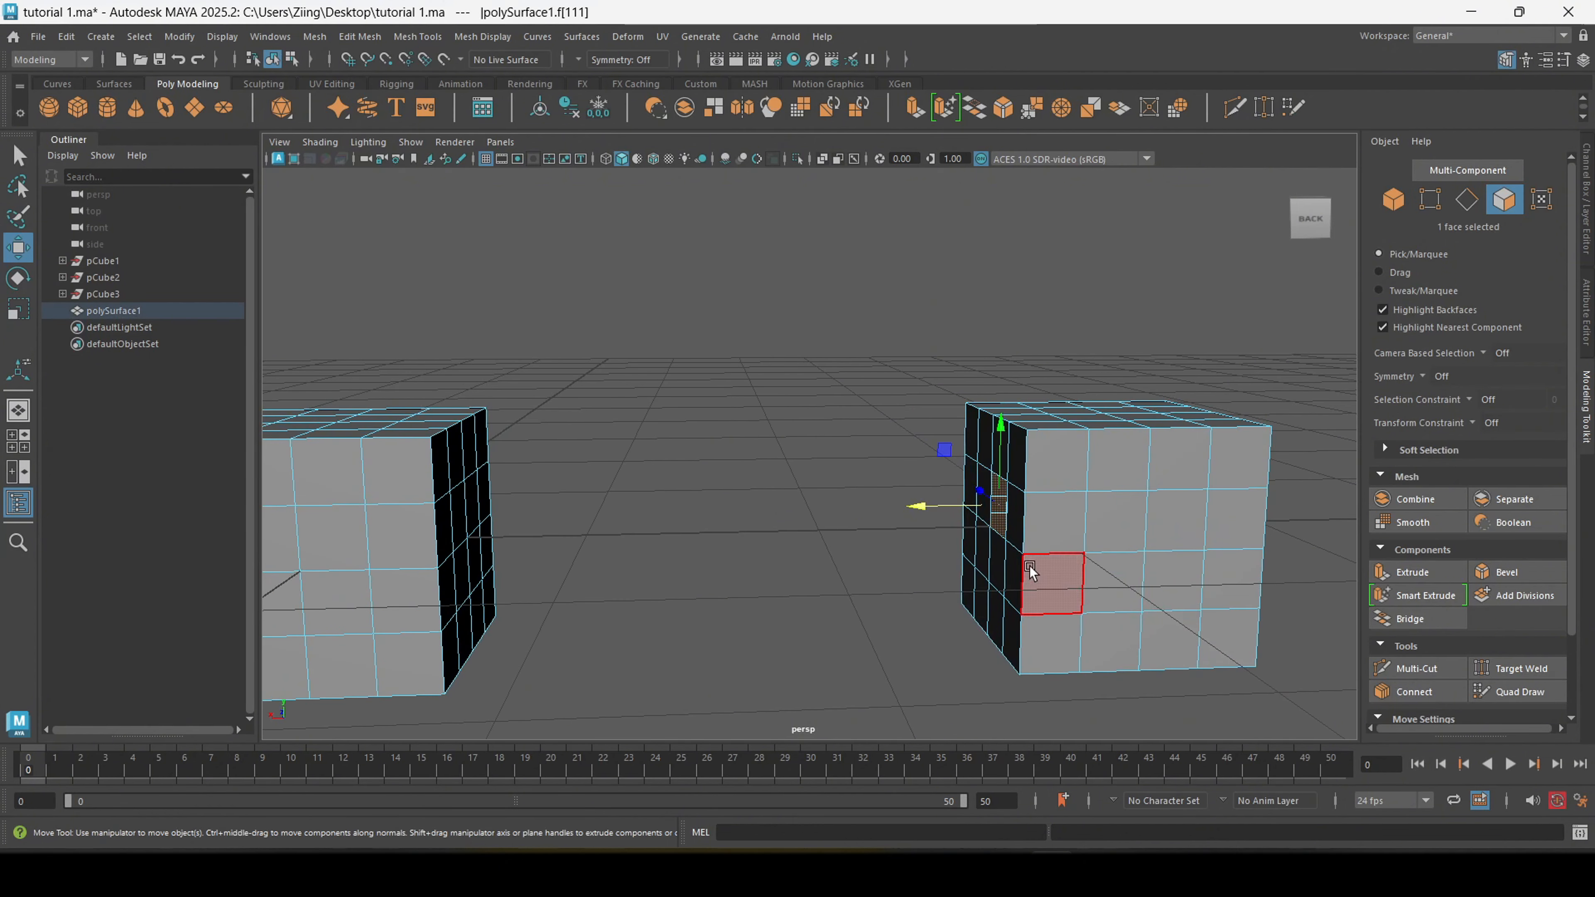
pyautogui.keyDown('shift'); pyautogui.click(999, 565); pyautogui.keyUp('shift')
pyautogui.keyDown('shift'); pyautogui.click(982, 557); pyautogui.keyUp('shift')
pyautogui.keyDown('shift'); pyautogui.click(983, 491); pyautogui.keyUp('shift')
pyautogui.scroll(-3, 727, 516)
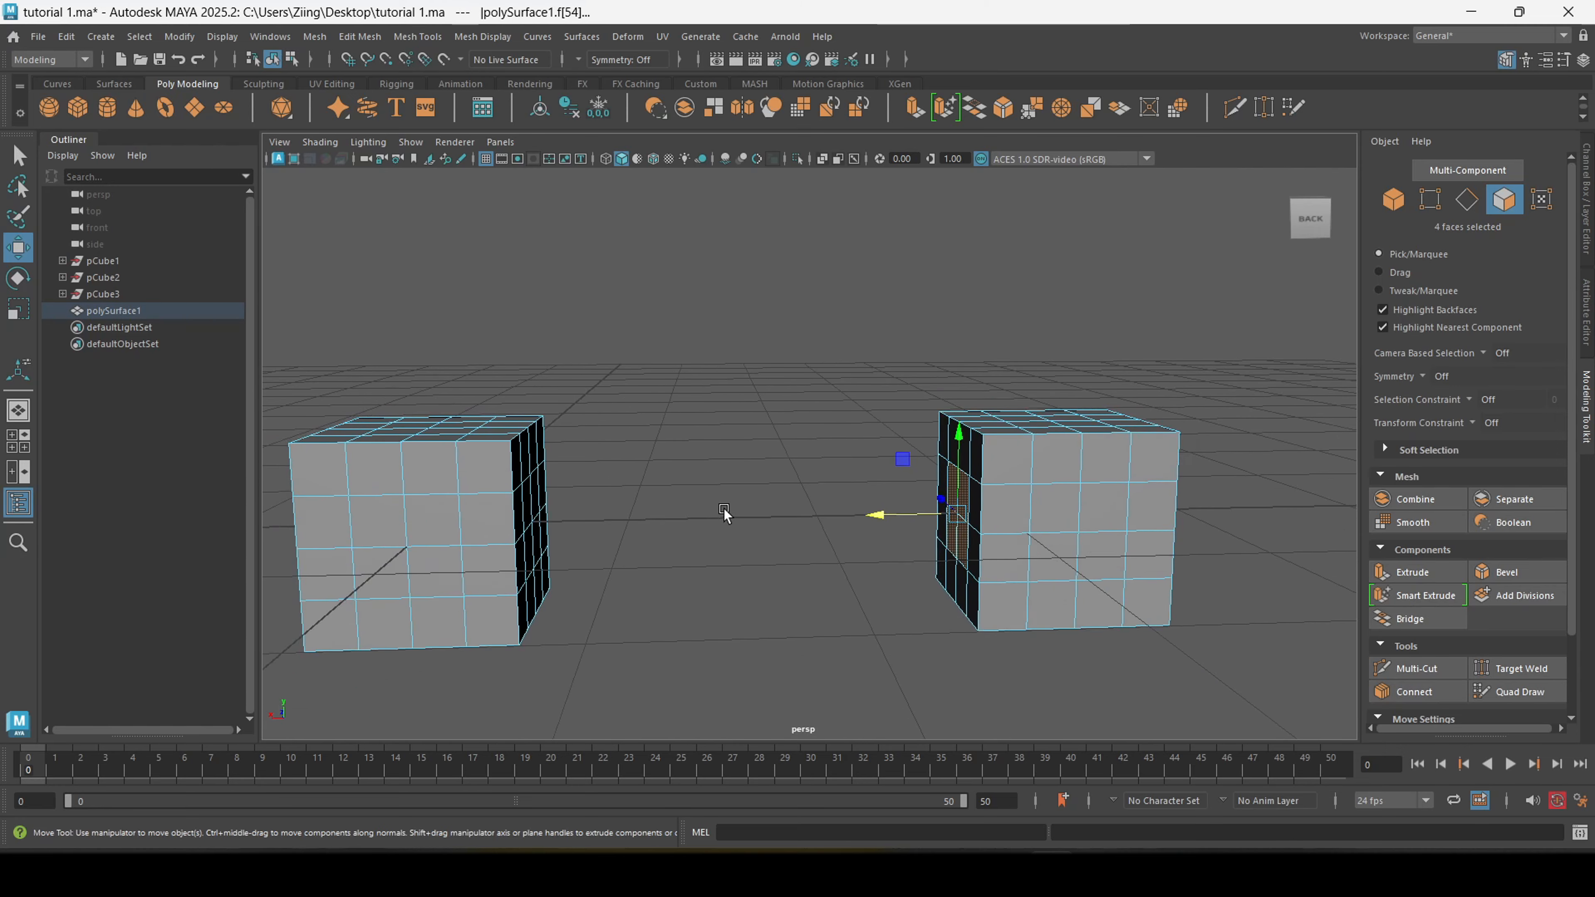
# - Add the four central faces on the original cube's facing side to the selection and Bridge the two cubes
pyautogui.keyDown('shift'); pyautogui.click(524, 492); pyautogui.keyUp('shift')
pyautogui.keyDown('shift'); pyautogui.click(513, 501); pyautogui.keyUp('shift')
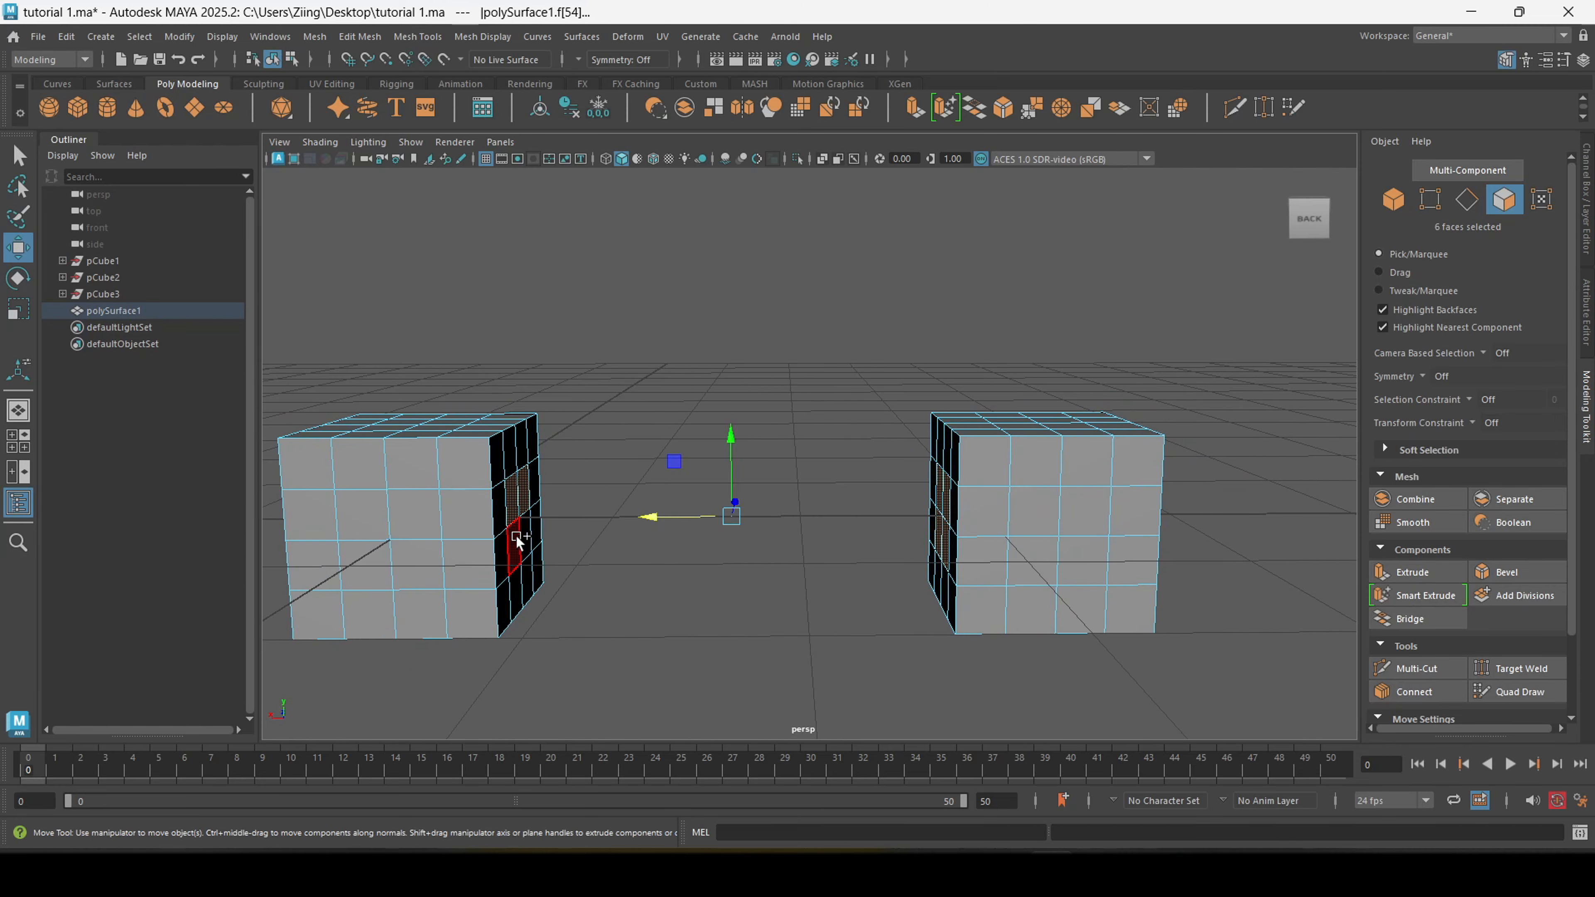
pyautogui.keyDown('shift'); pyautogui.click(515, 540); pyautogui.keyUp('shift')
pyautogui.keyDown('shift'); pyautogui.click(524, 535); pyautogui.keyUp('shift')
pyautogui.scroll(-2, 749, 531)
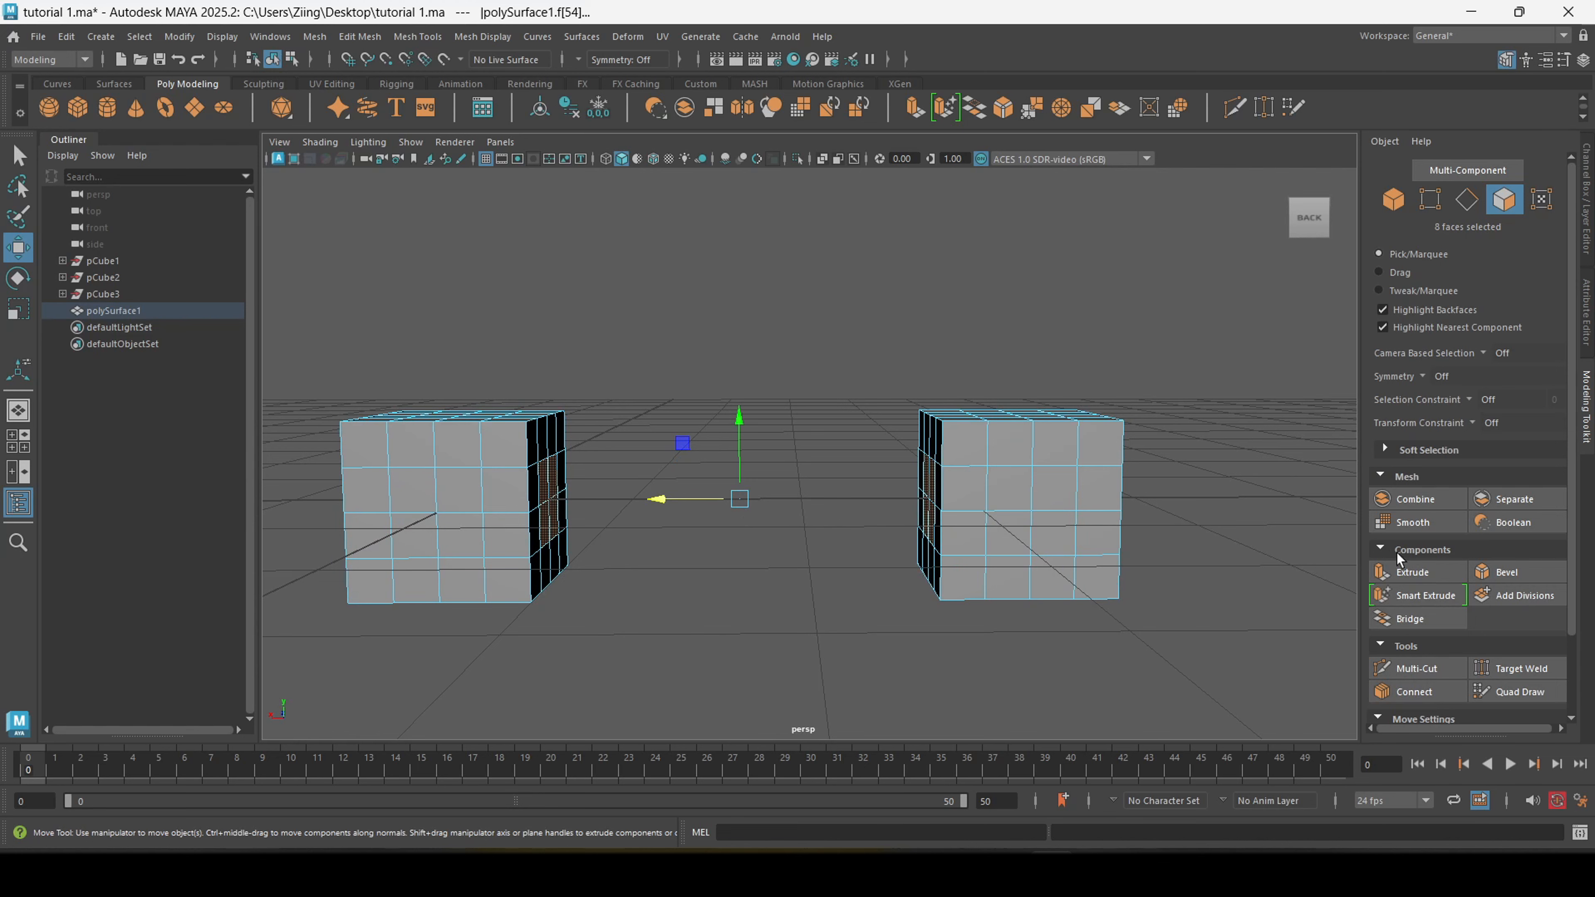
pyautogui.click(1412, 620)
pyautogui.keyDown('alt'); pyautogui.moveTo(926, 541); pyautogui.dragTo(811, 512); pyautogui.keyUp('alt')
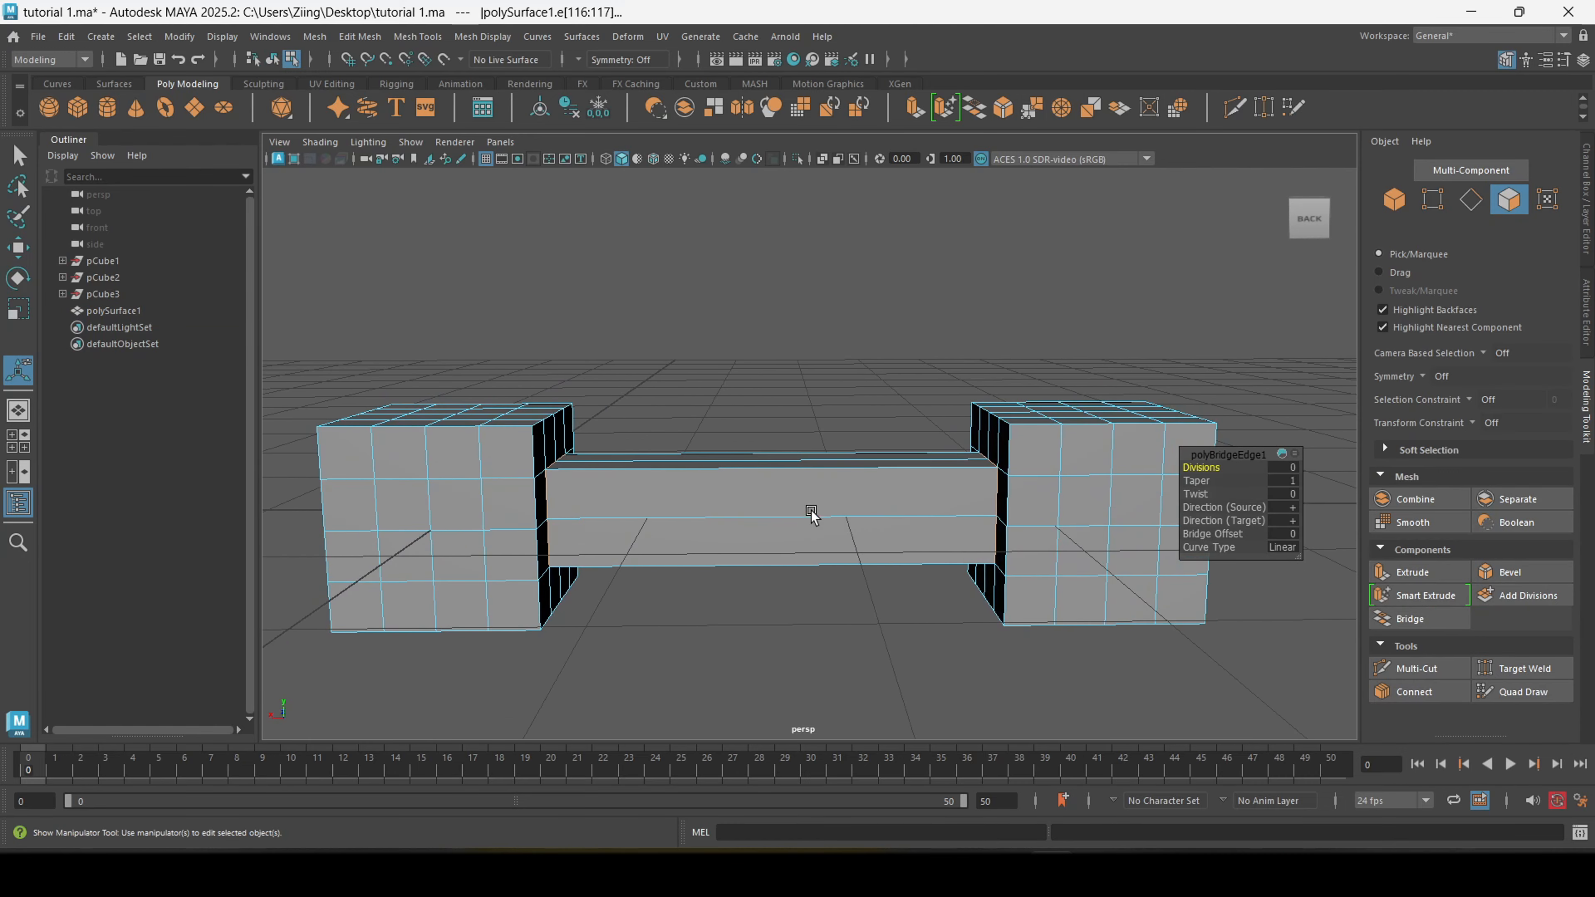
# - Set the bridge's Divisions to 2
pyautogui.scroll(3, 830, 545)
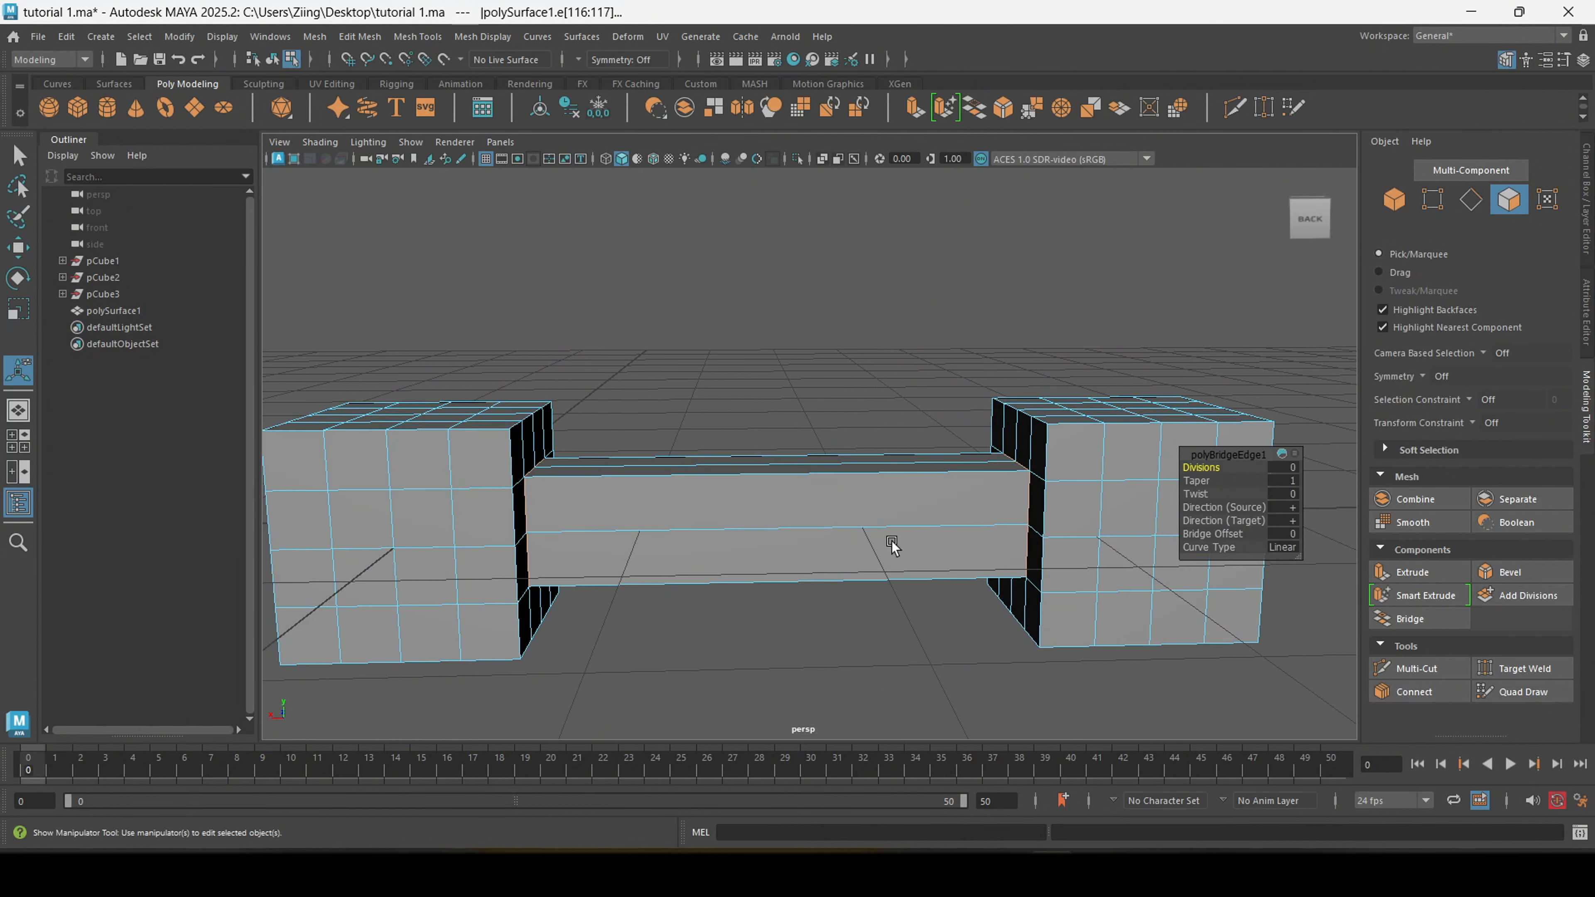
pyautogui.moveTo(892, 542)
pyautogui.keyDown('alt'); pyautogui.mouseDown(button='right')
pyautogui.moveTo(865, 528)
pyautogui.moveTo(884, 561)
pyautogui.mouseUp(button='right'); pyautogui.keyUp('alt')
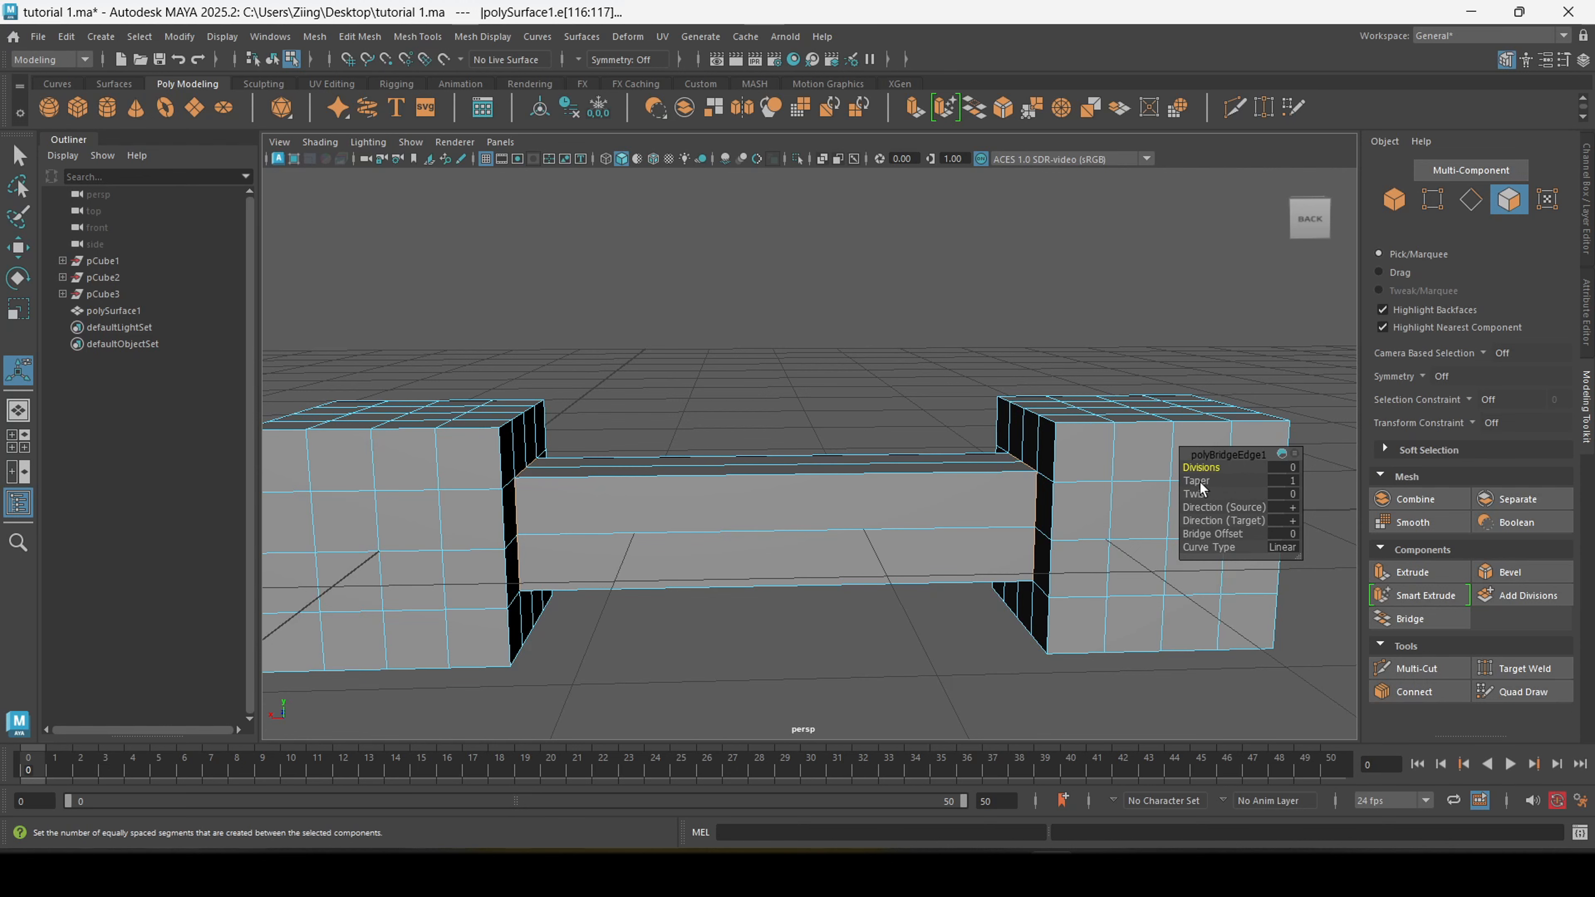
pyautogui.click(1280, 468)
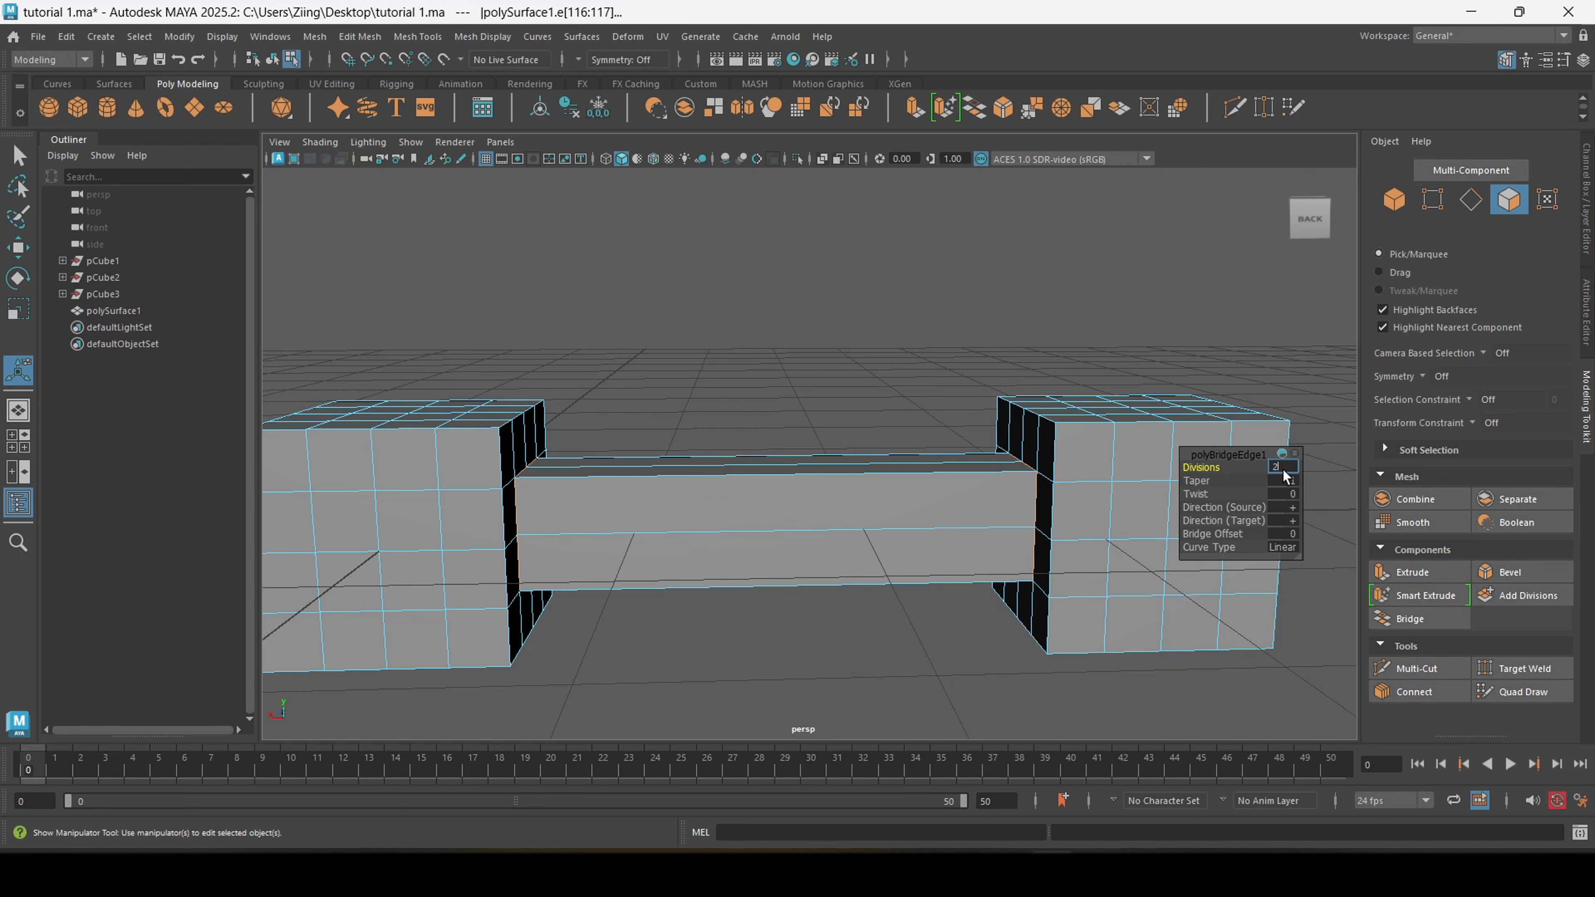
pyautogui.write('2')
pyautogui.press('Return')
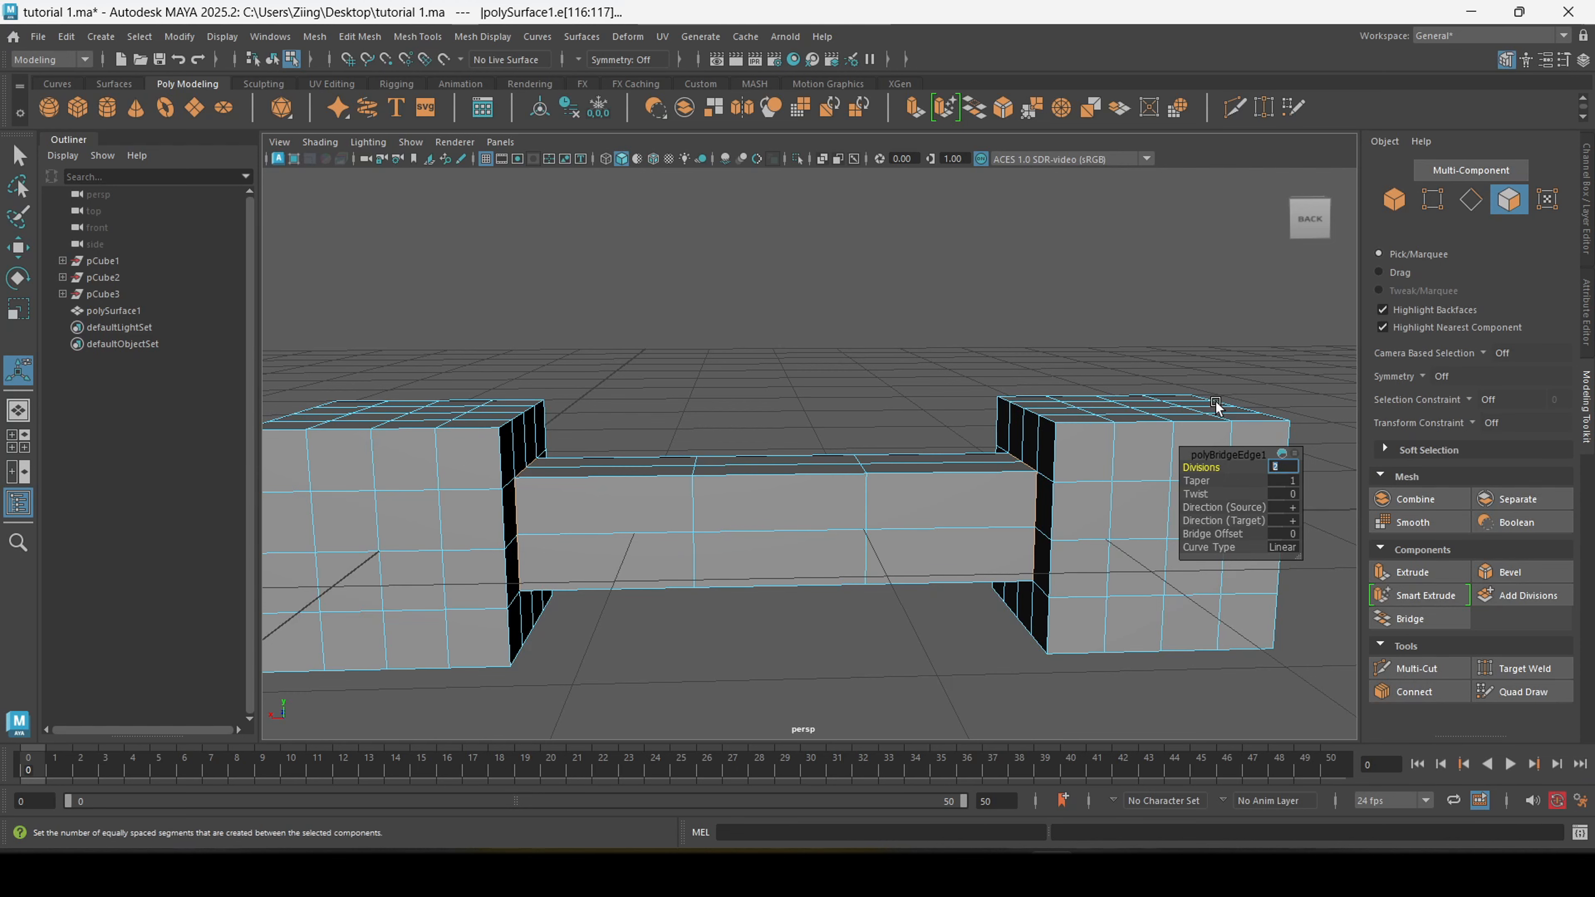
# - Return to object selection and select the whole bridged mesh with the Move tool active
pyautogui.scroll(-3, 1118, 562)
pyautogui.moveTo(1024, 477)
pyautogui.keyDown('alt'); pyautogui.mouseDown()
pyautogui.moveTo(958, 527)
pyautogui.moveTo(962, 553)
pyautogui.moveTo(1016, 492)
pyautogui.moveTo(1004, 499)
pyautogui.moveTo(1032, 506)
pyautogui.moveTo(1014, 503)
pyautogui.mouseUp(); pyautogui.keyUp('alt')
pyautogui.moveTo(1039, 442); pyautogui.dragTo(1099, 365, button='right')
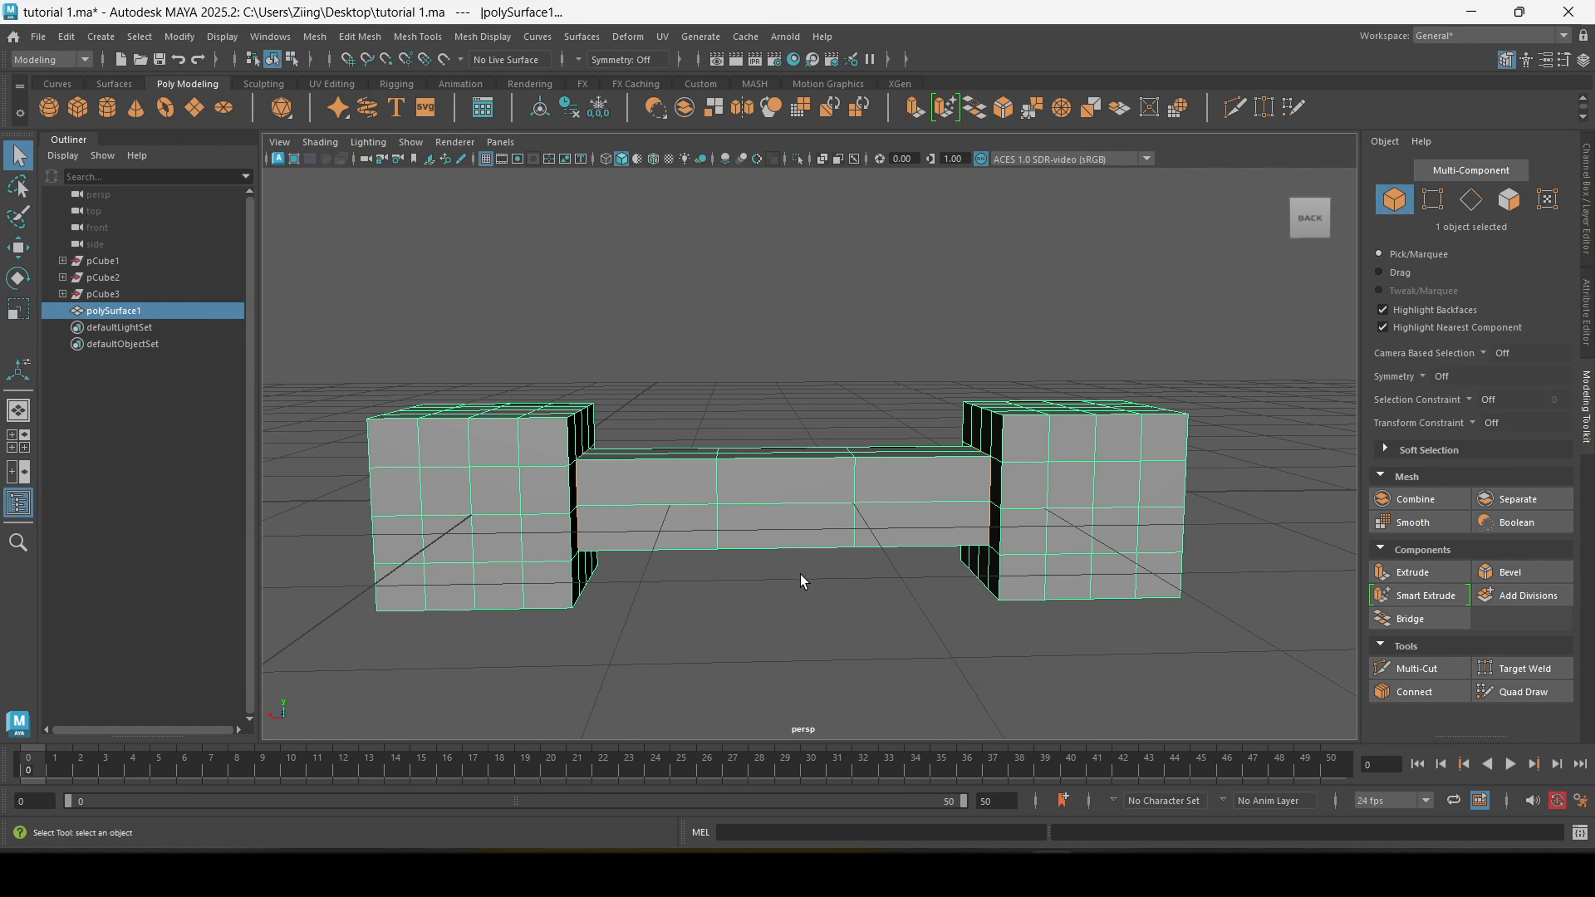
pyautogui.click(808, 585)
pyautogui.click(1009, 457)
pyautogui.press('w')
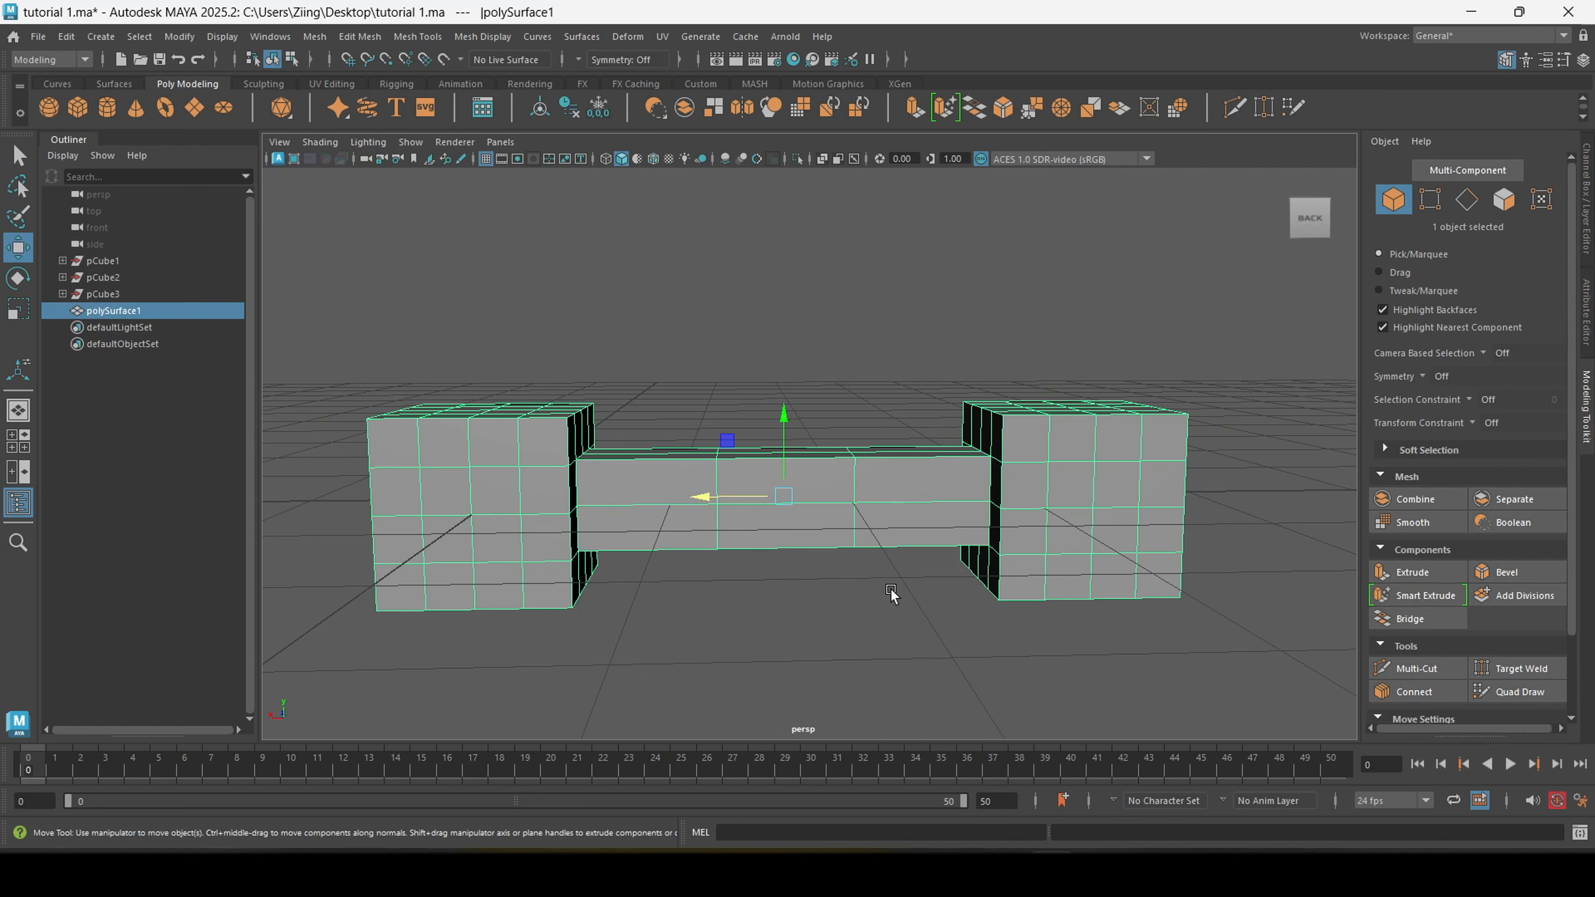
pyautogui.click(896, 587)
pyautogui.click(1013, 462)
pyautogui.keyDown('alt'); pyautogui.moveTo(873, 530); pyautogui.dragTo(844, 513, button='middle'); pyautogui.keyUp('alt')
pyautogui.scroll(-2, 844, 512)
pyautogui.keyDown('alt'); pyautogui.moveTo(843, 513); pyautogui.dragTo(840, 520); pyautogui.keyUp('alt')
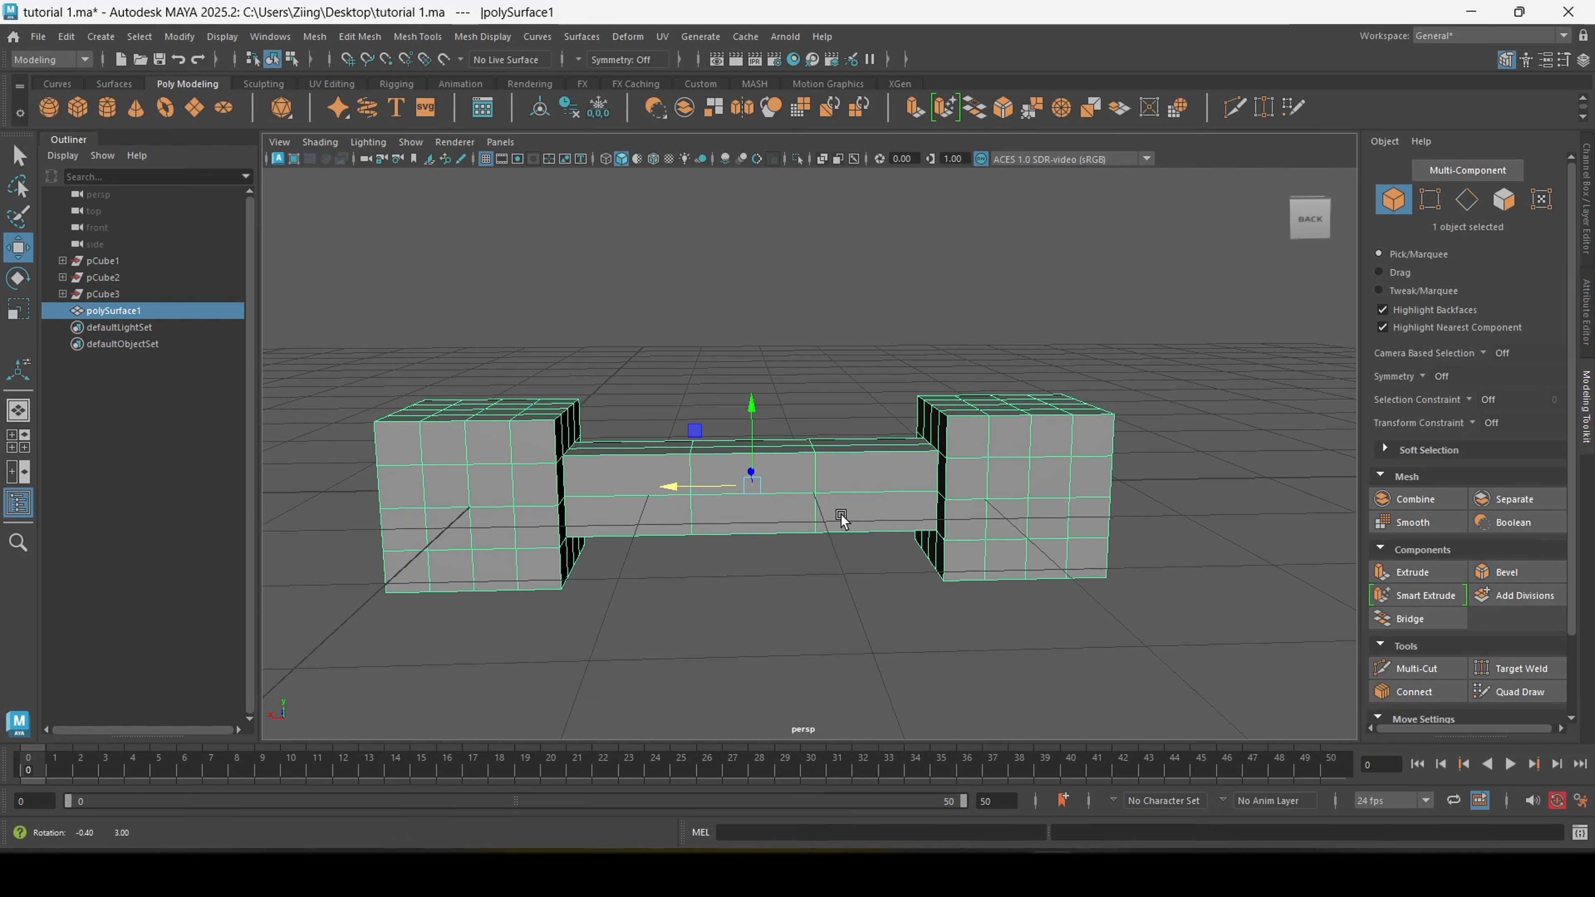
pyautogui.scroll(2, 901, 485)
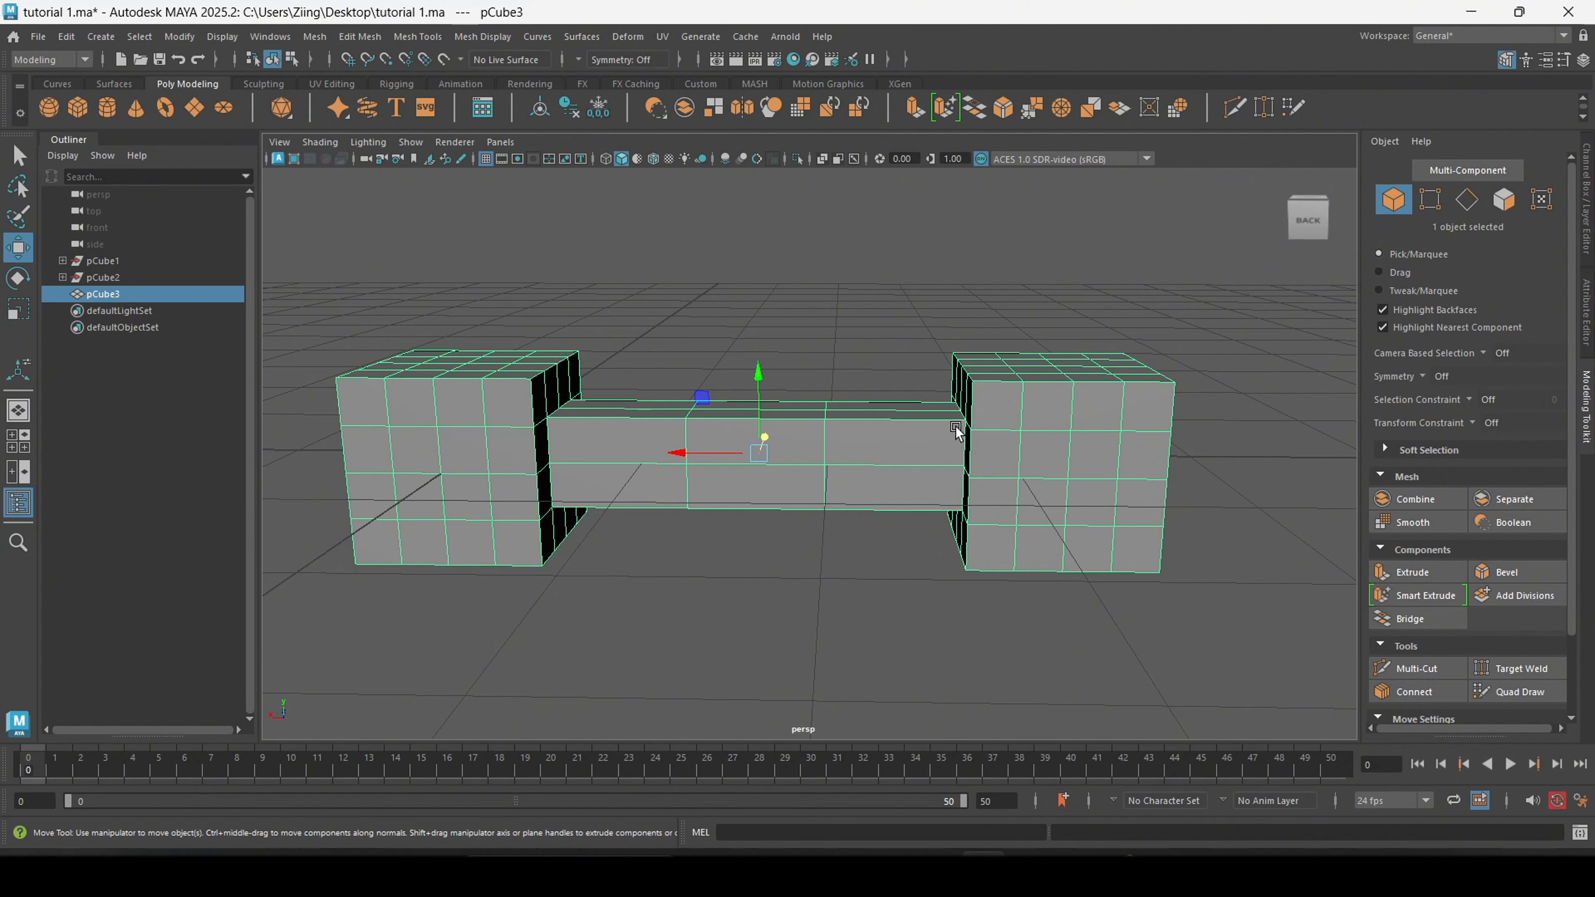
# - Switch the bridged mesh to edge selection and select all the outer edges around the copied cube's top face
pyautogui.rightClick(1041, 398)
pyautogui.moveTo(1042, 373); pyautogui.dragTo(1045, 330, button='right')
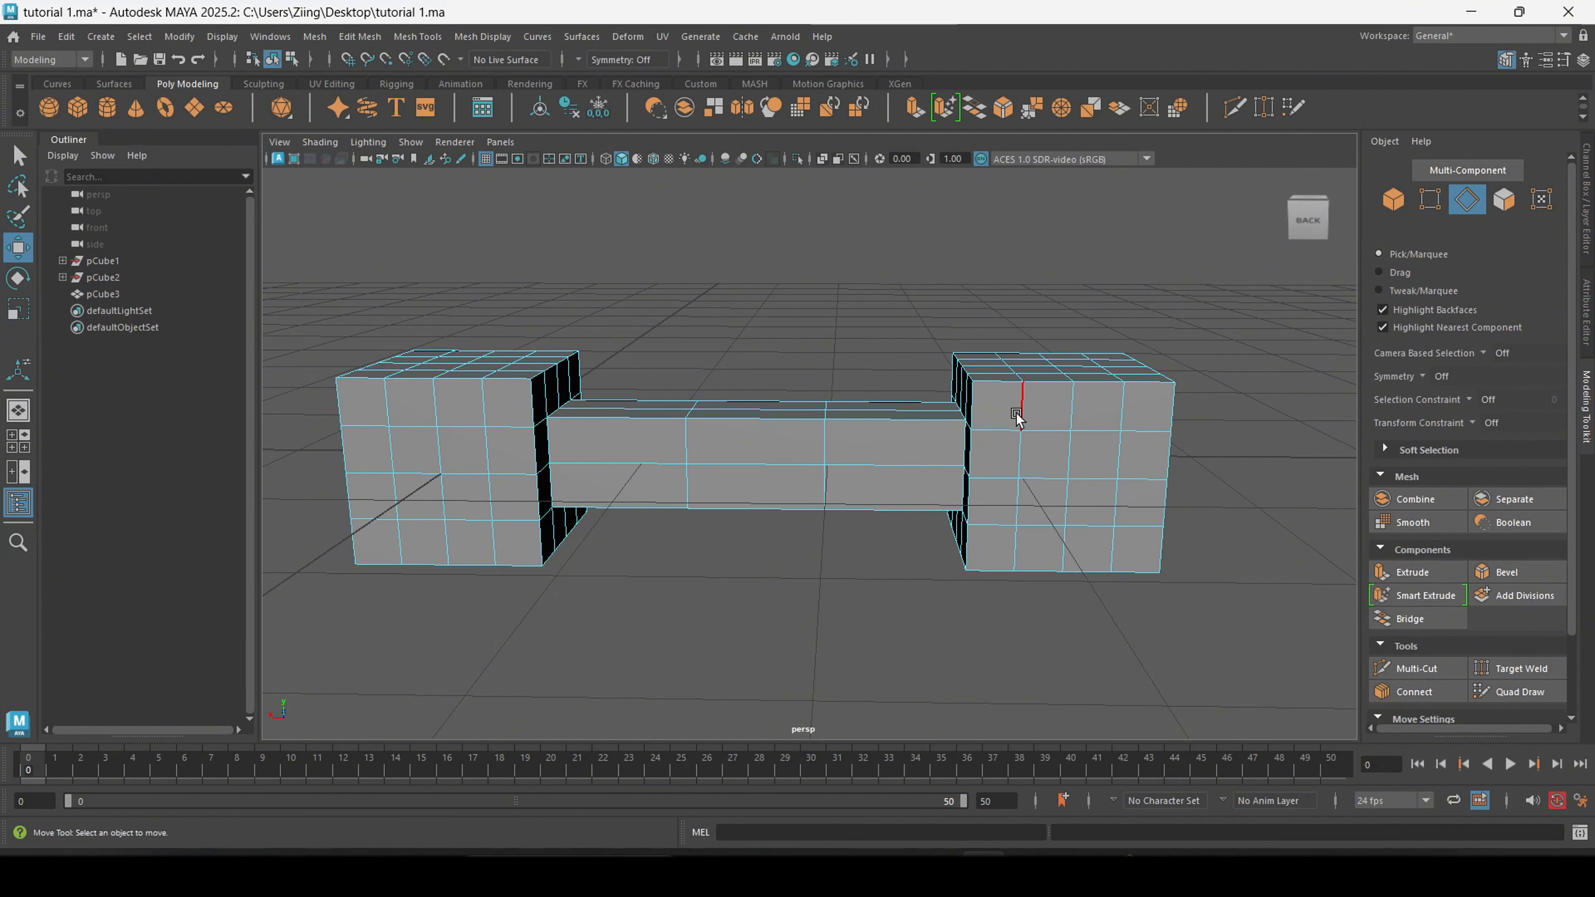
pyautogui.keyDown('alt'); pyautogui.moveTo(1014, 412); pyautogui.dragTo(954, 443, button='middle'); pyautogui.keyUp('alt')
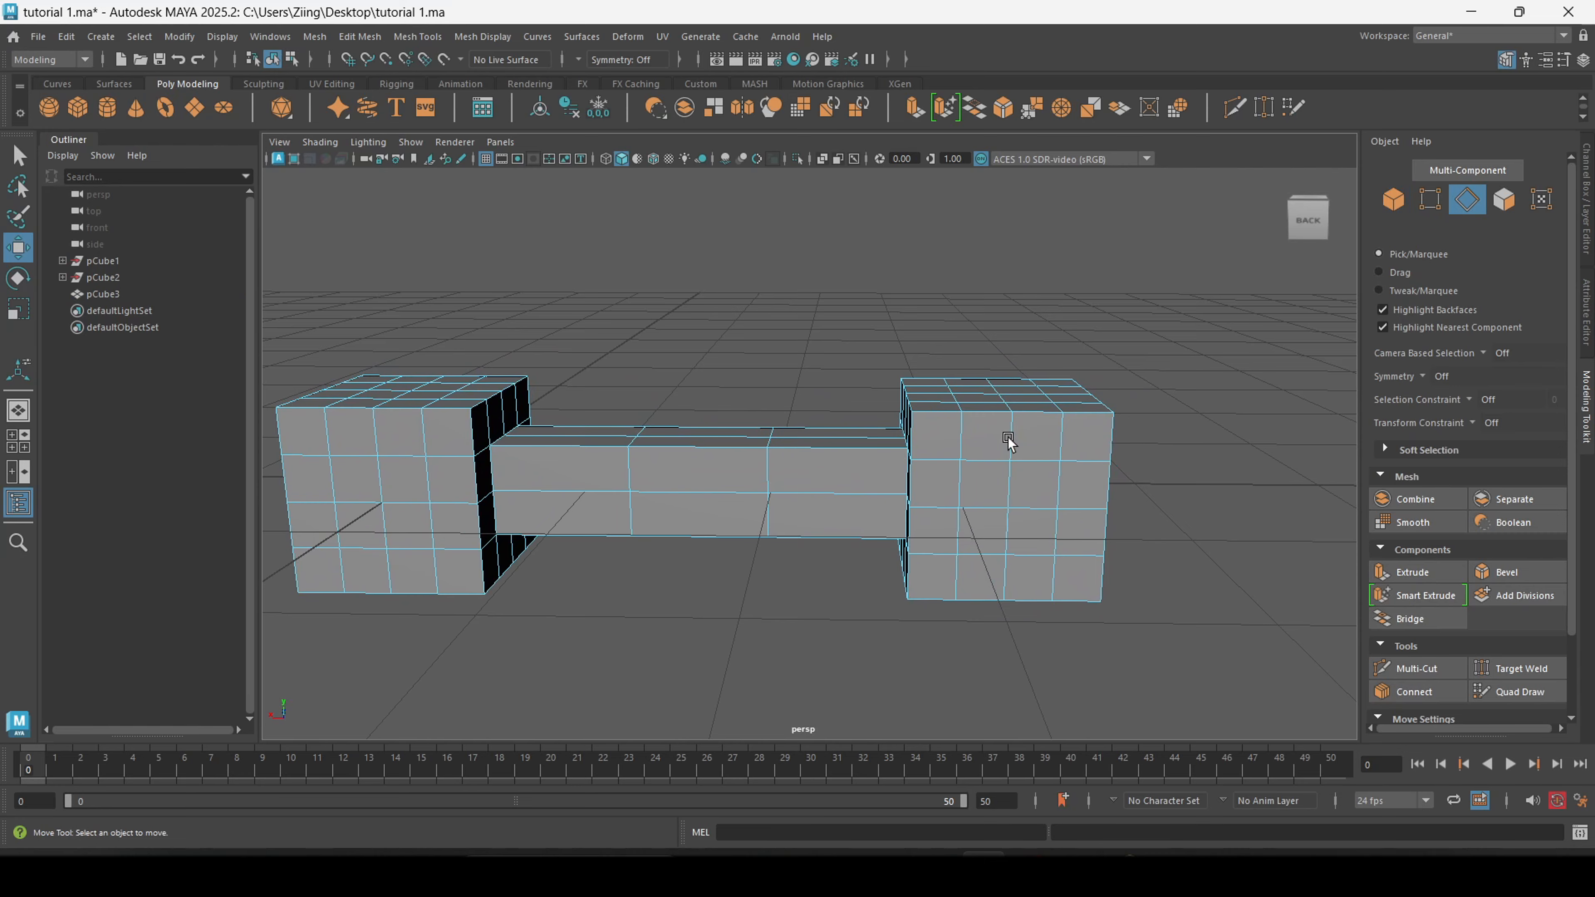
pyautogui.keyDown('alt'); pyautogui.moveTo(1007, 438); pyautogui.dragTo(1022, 454, button='right'); pyautogui.keyUp('alt')
pyautogui.keyDown('alt'); pyautogui.moveTo(1020, 448); pyautogui.dragTo(1015, 456); pyautogui.keyUp('alt')
pyautogui.keyDown('alt'); pyautogui.moveTo(987, 443); pyautogui.dragTo(994, 452, button='right'); pyautogui.keyUp('alt')
pyautogui.keyDown('alt'); pyautogui.moveTo(990, 450); pyautogui.dragTo(992, 463, button='middle'); pyautogui.keyUp('alt')
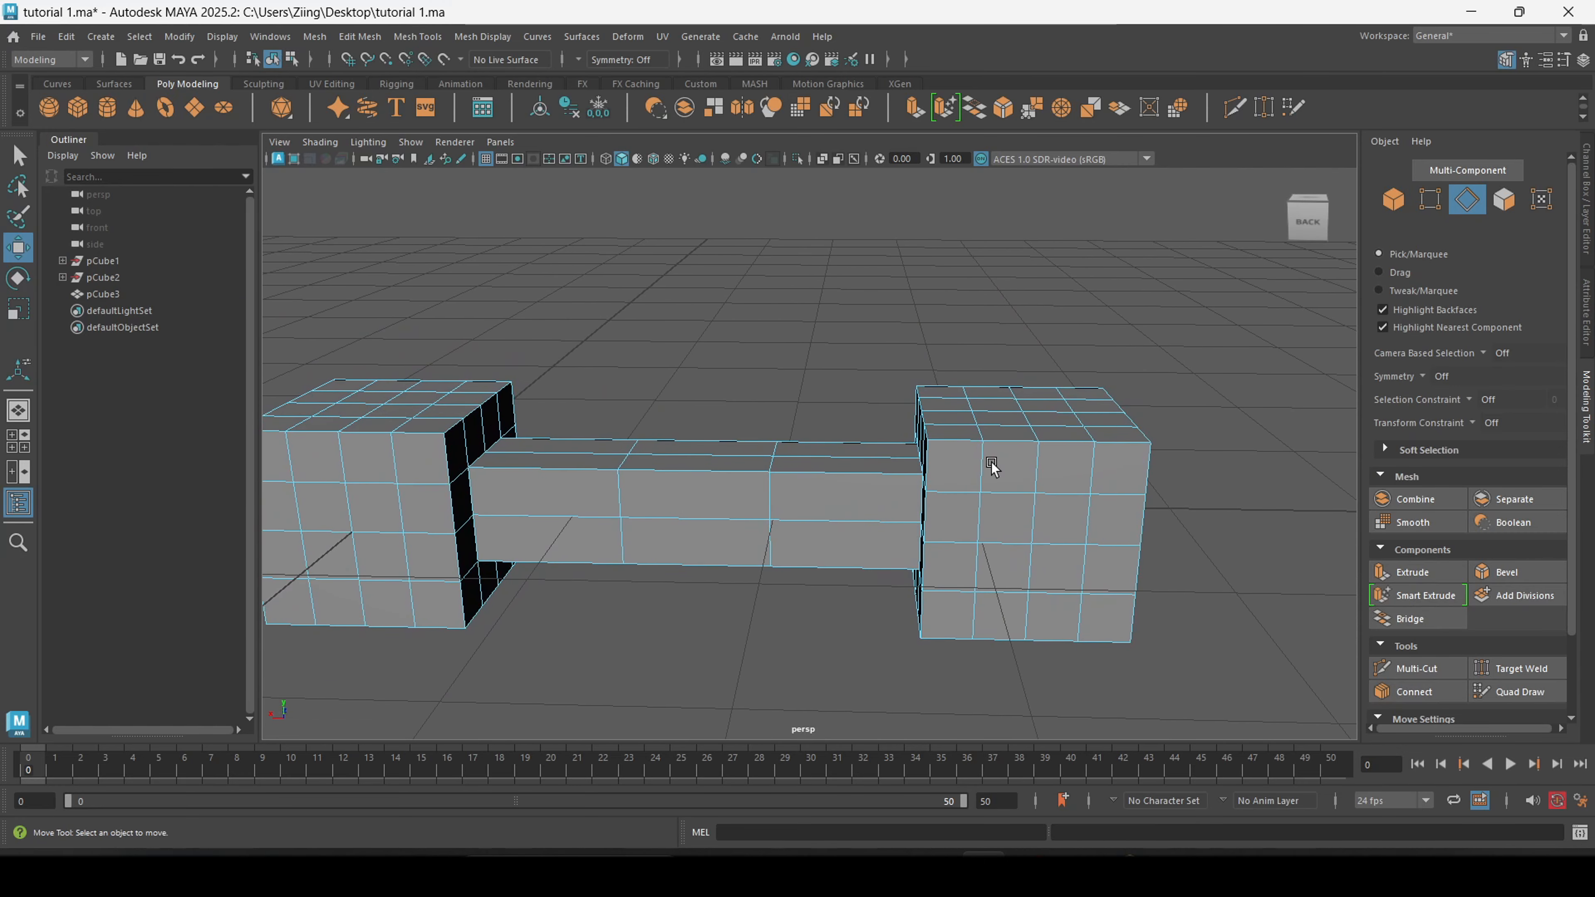
pyautogui.doubleClick(955, 443)
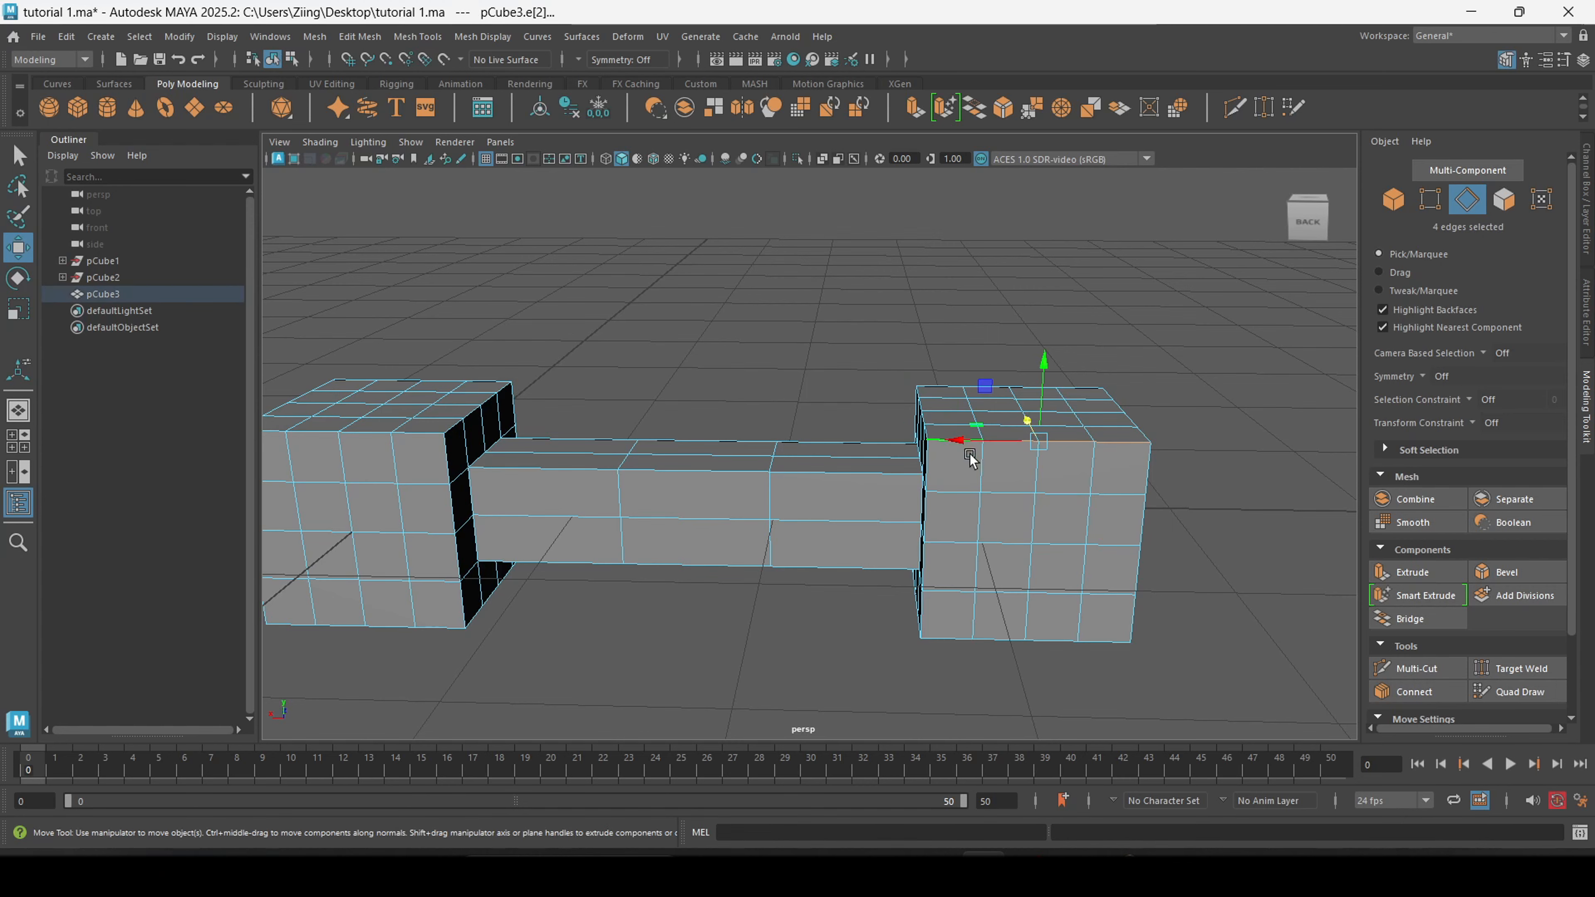
pyautogui.moveTo(971, 461)
pyautogui.keyDown('alt'); pyautogui.mouseDown()
pyautogui.moveTo(1040, 477)
pyautogui.moveTo(1022, 475)
pyautogui.moveTo(1036, 499)
pyautogui.moveTo(973, 447)
pyautogui.mouseUp(); pyautogui.keyUp('alt')
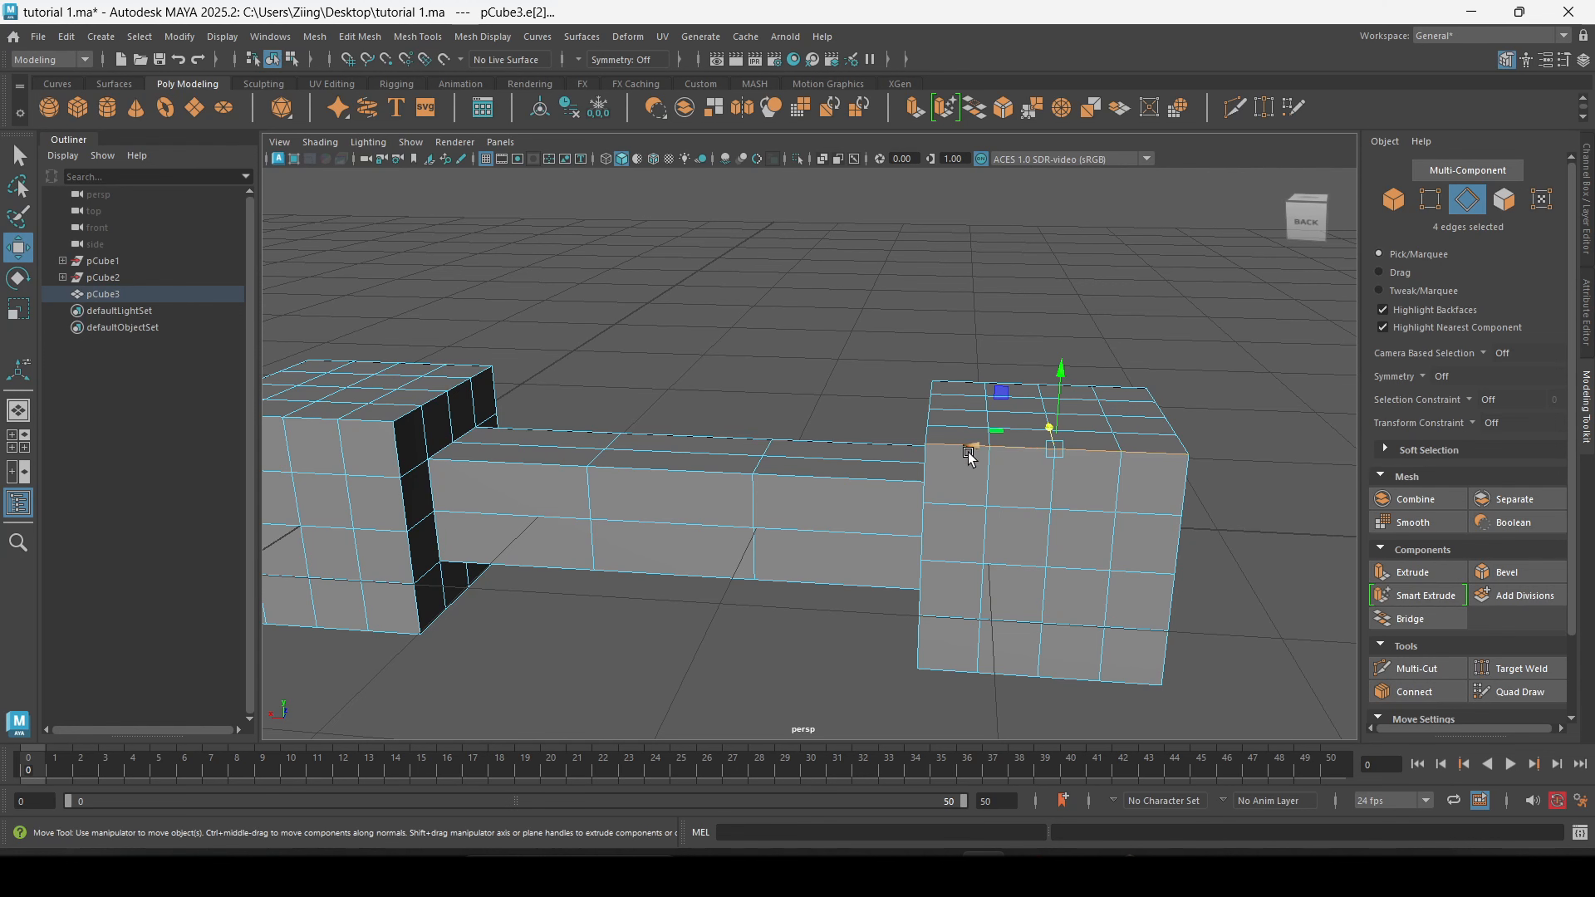
pyautogui.keyDown('alt'); pyautogui.moveTo(987, 450); pyautogui.dragTo(952, 488); pyautogui.keyUp('alt')
pyautogui.keyDown('shift'); pyautogui.doubleClick(934, 449); pyautogui.keyUp('shift')
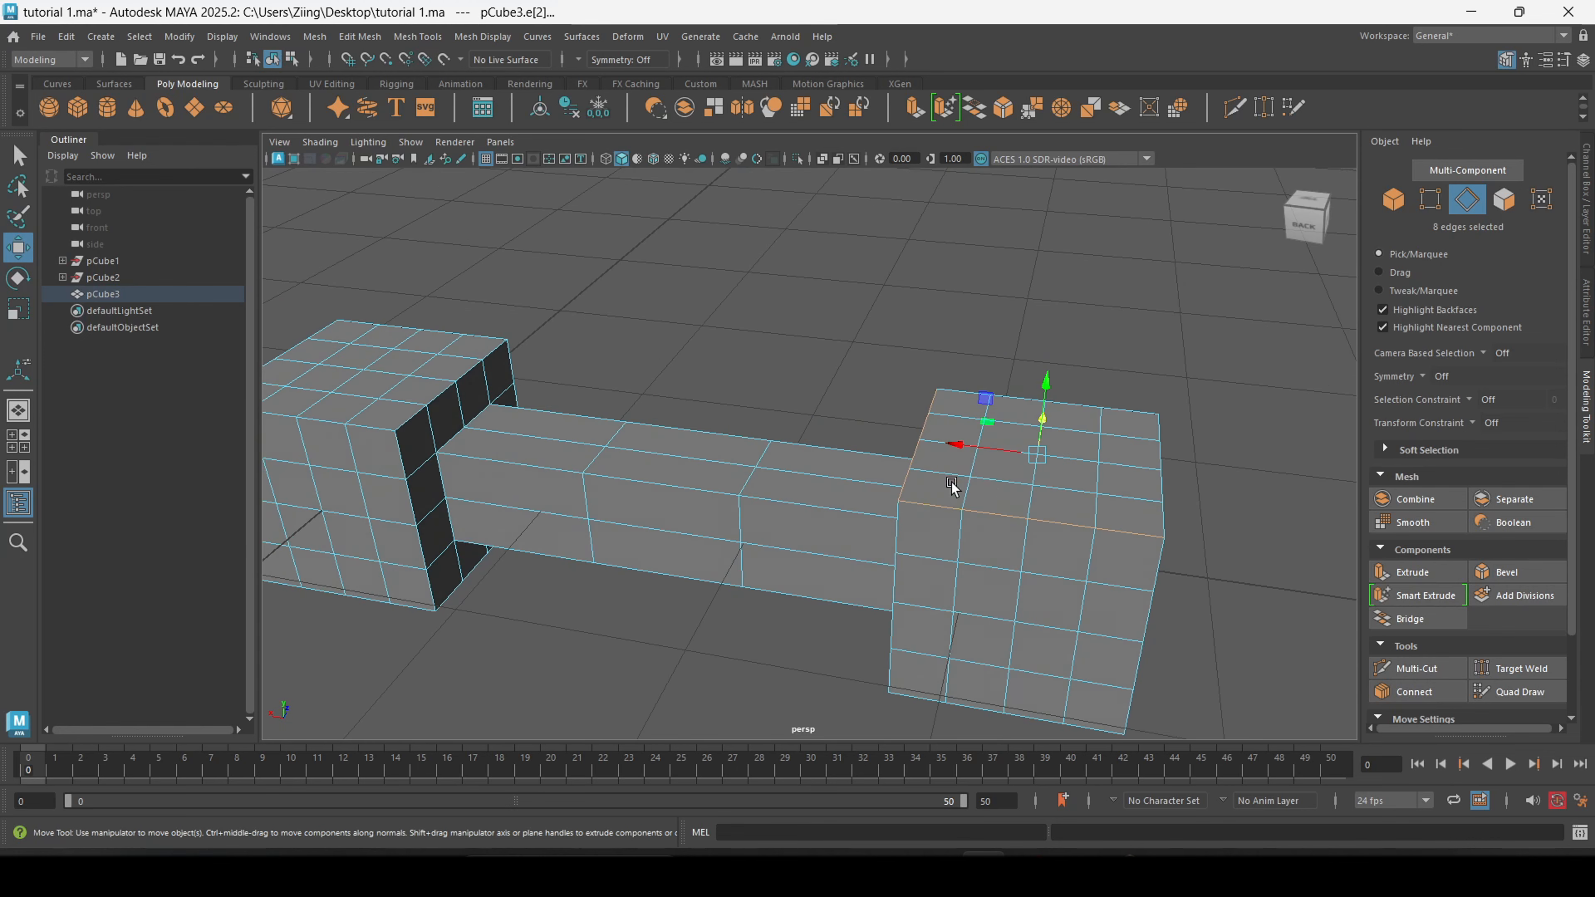
pyautogui.keyDown('shift'); pyautogui.doubleClick(1158, 519); pyautogui.keyUp('shift')
# - Add all the outer edges around the original cube's top face to the edge selection
pyautogui.keyDown('alt'); pyautogui.moveTo(569, 423); pyautogui.dragTo(776, 434, button='middle'); pyautogui.keyUp('alt')
pyautogui.keyDown('shift'); pyautogui.doubleClick(664, 410); pyautogui.keyUp('shift')
pyautogui.keyDown('shift'); pyautogui.doubleClick(570, 435); pyautogui.keyUp('shift')
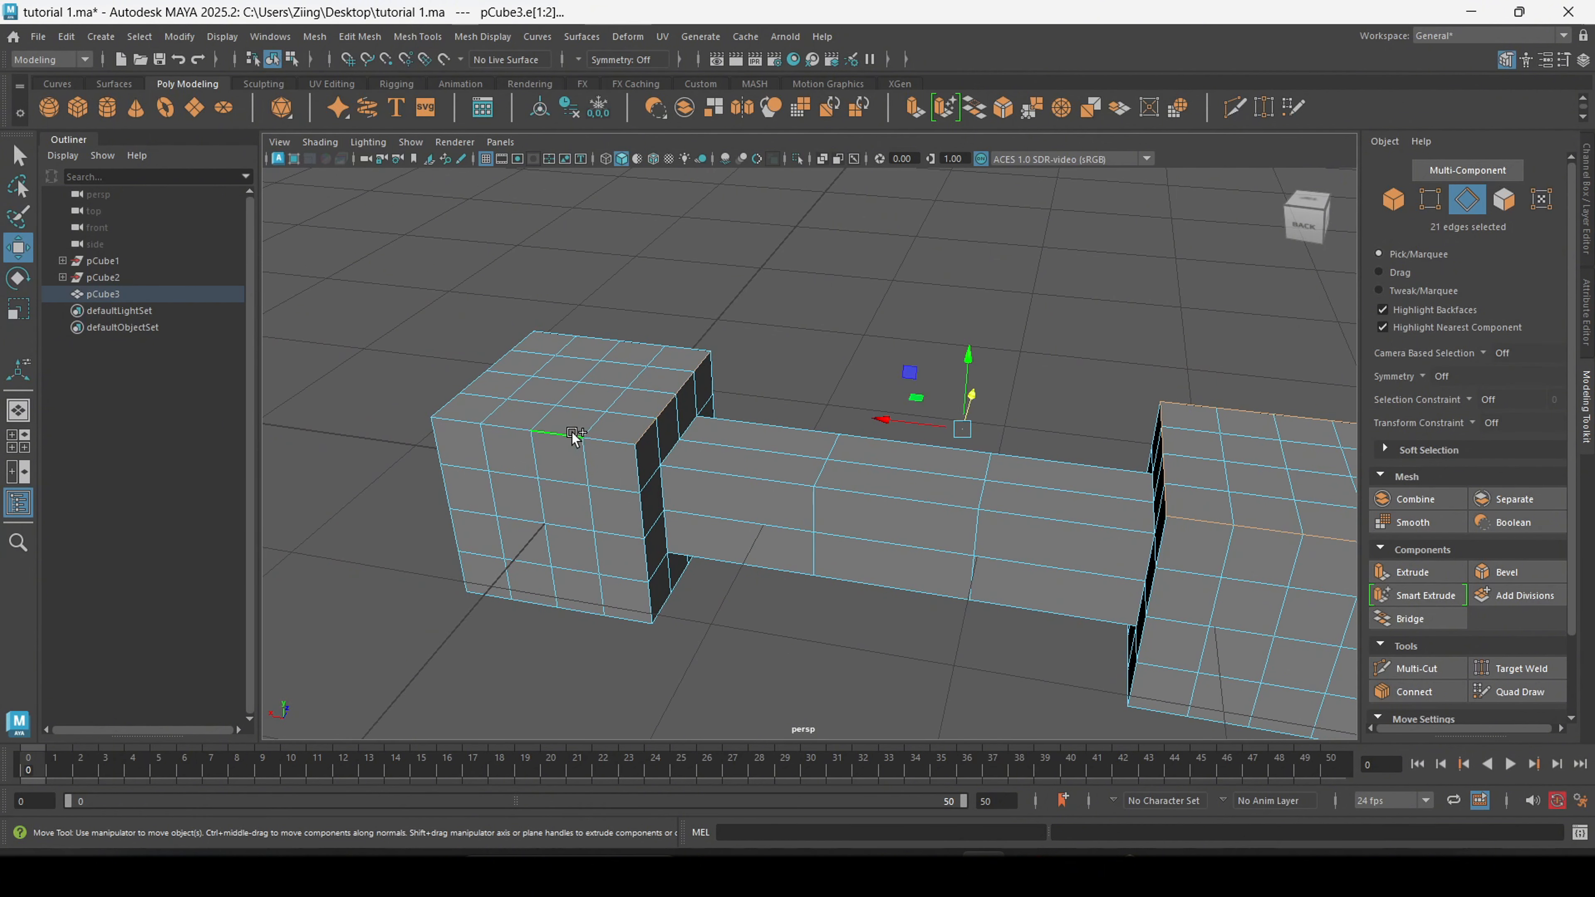
pyautogui.keyDown('shift'); pyautogui.doubleClick(449, 404); pyautogui.keyUp('shift')
pyautogui.keyDown('shift'); pyautogui.doubleClick(569, 347); pyautogui.keyUp('shift')
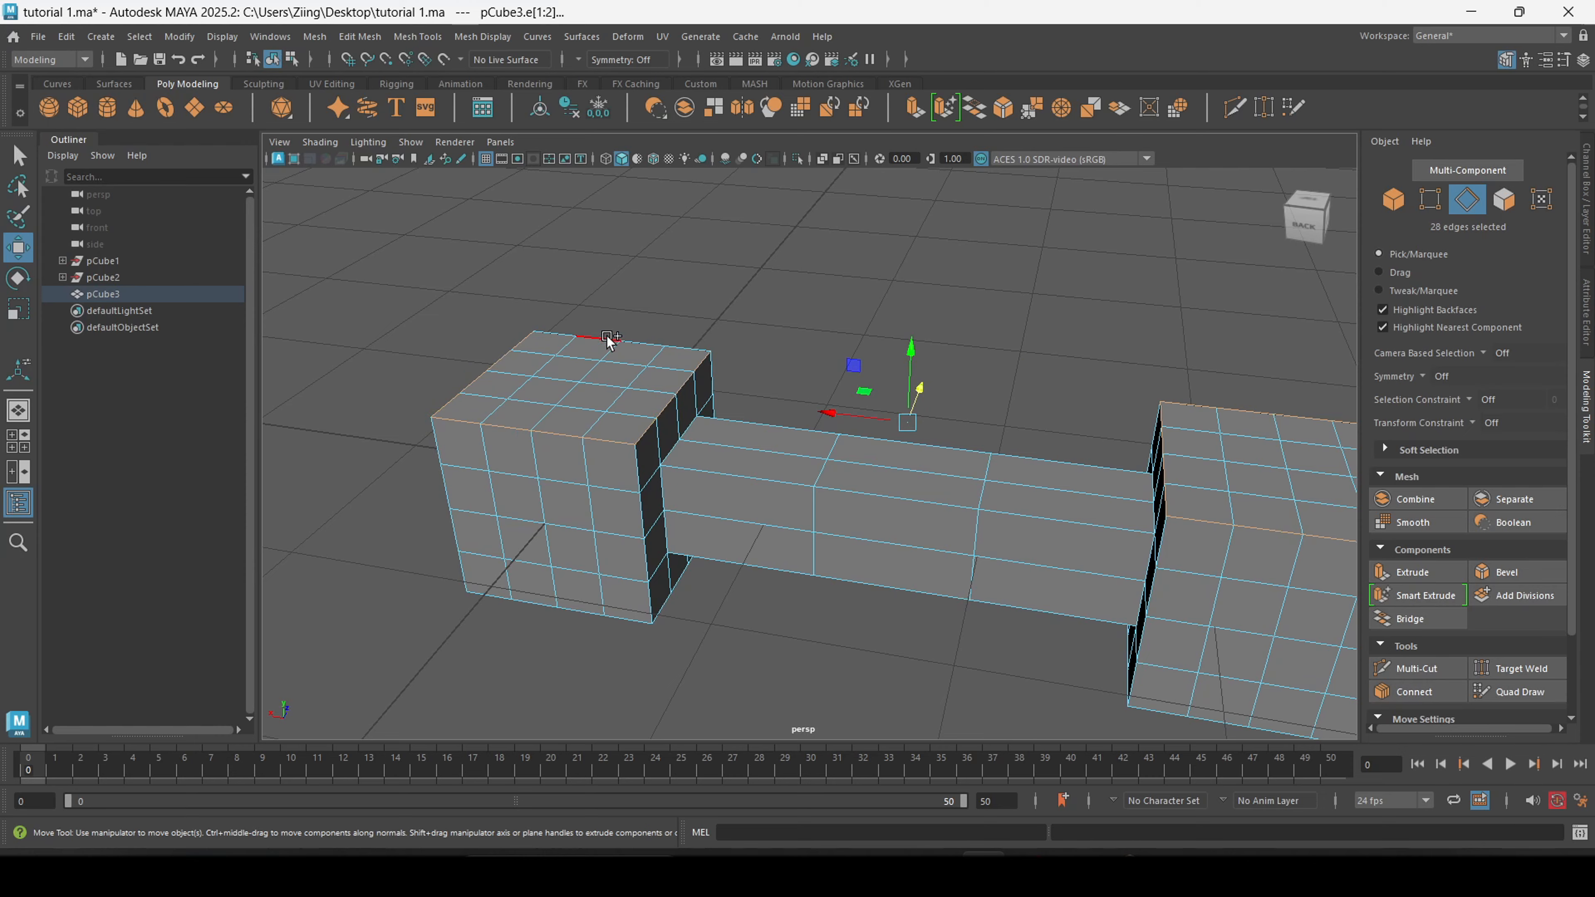
pyautogui.keyDown('alt'); pyautogui.moveTo(833, 416); pyautogui.dragTo(687, 395, button='middle'); pyautogui.keyUp('alt')
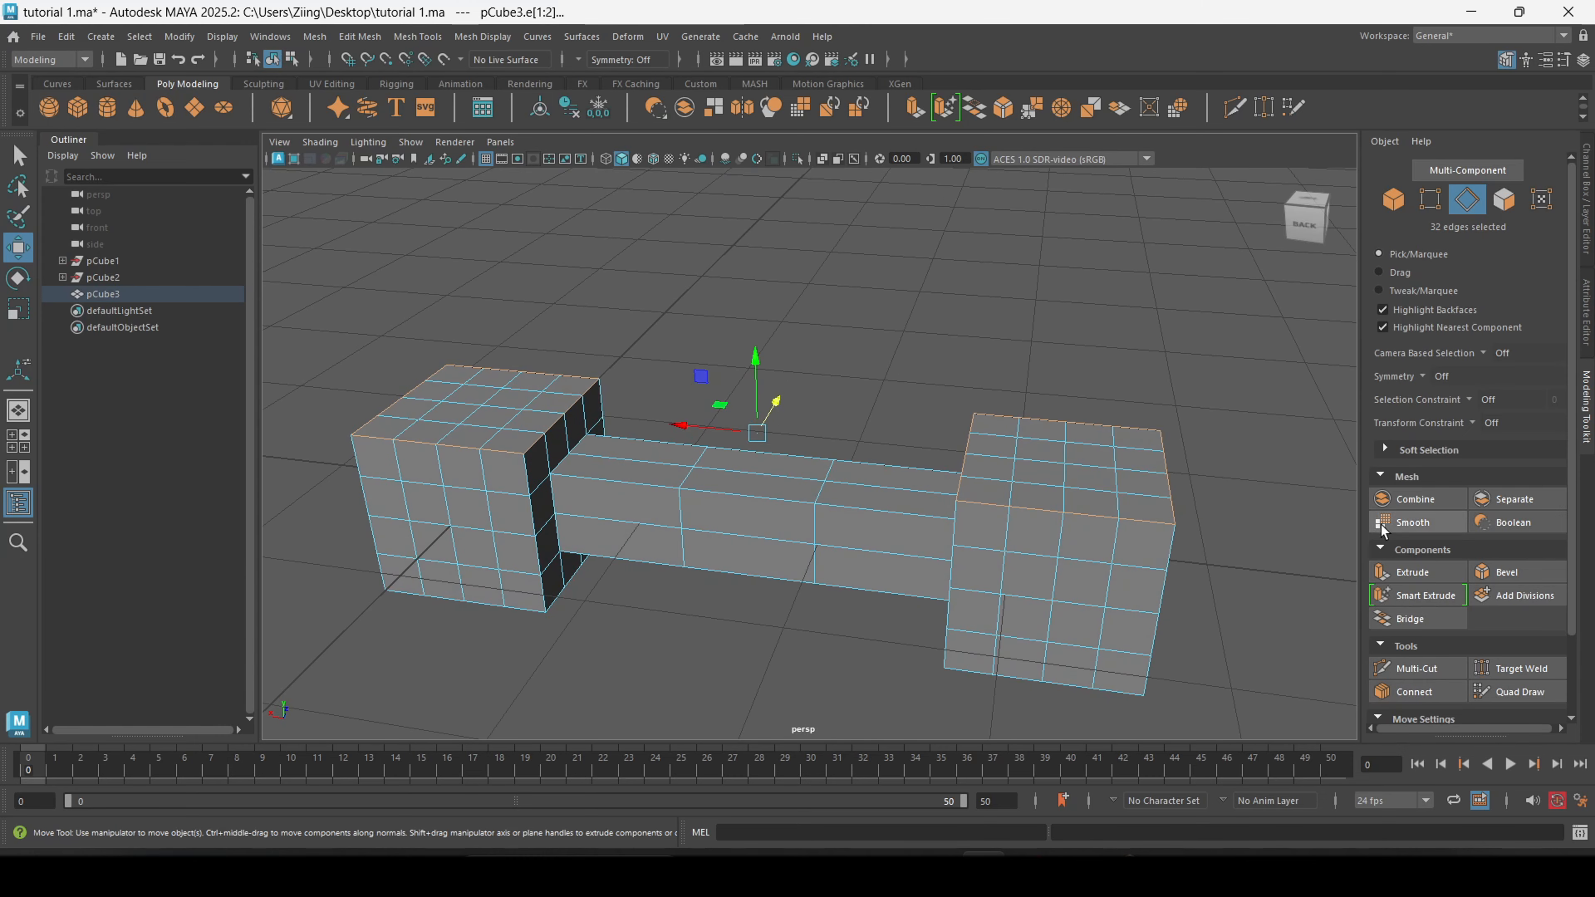
# - Bevel the selected top edges of both cubes with the default Fraction of 0.5 and one segment
pyautogui.click(1514, 572)
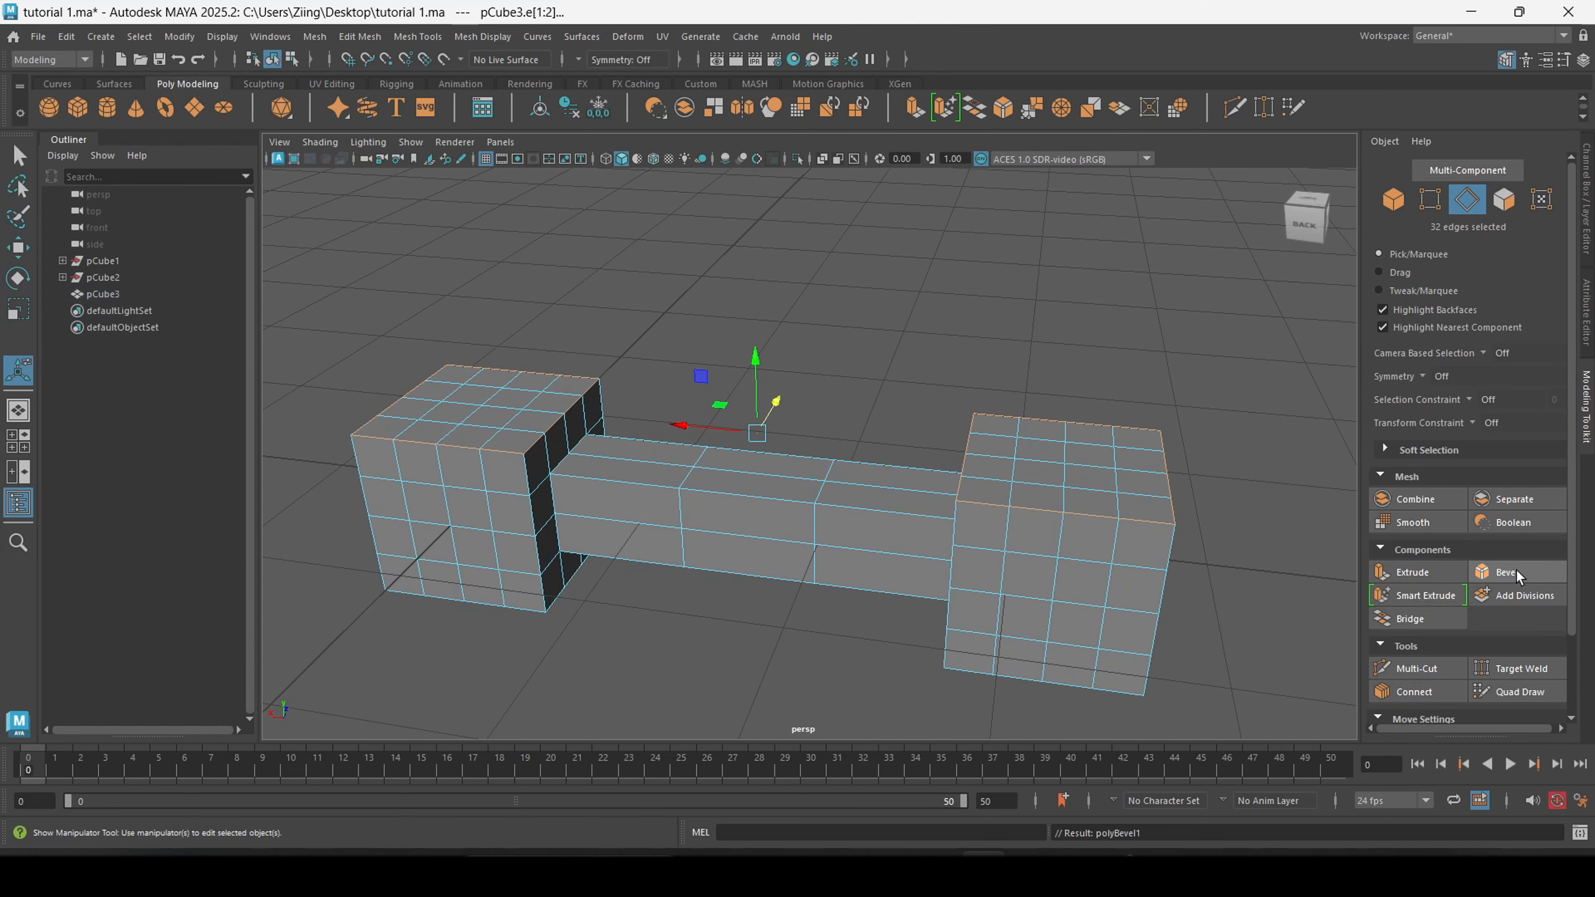
pyautogui.keyDown('alt'); pyautogui.moveTo(1080, 524); pyautogui.dragTo(988, 481); pyautogui.keyUp('alt')
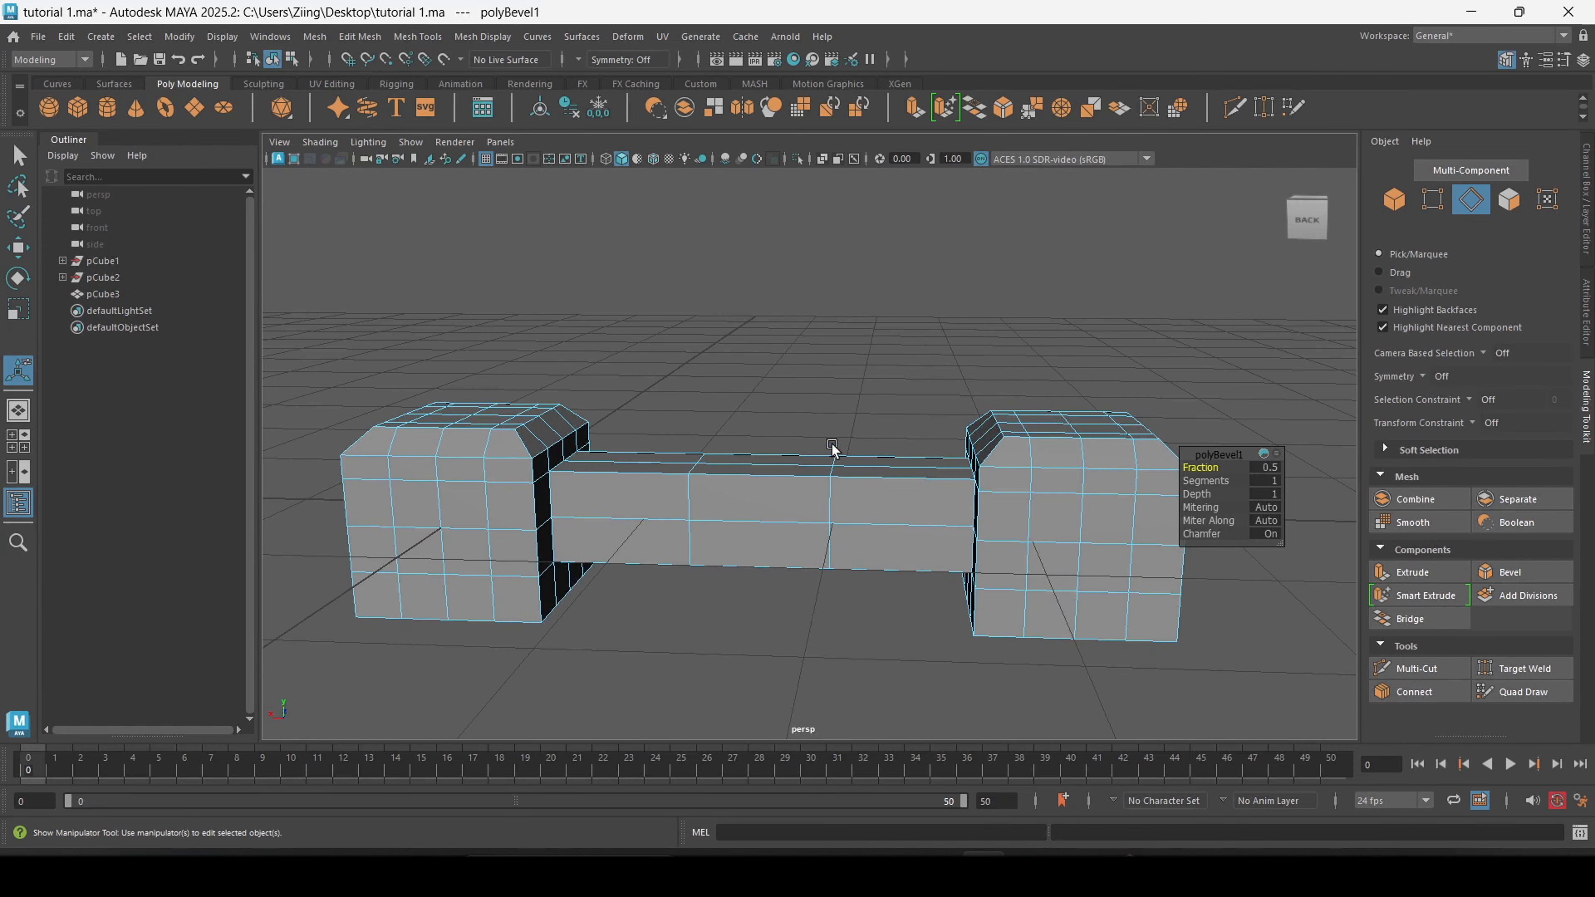
pyautogui.keyDown('alt'); pyautogui.moveTo(832, 447); pyautogui.dragTo(851, 474); pyautogui.keyUp('alt')
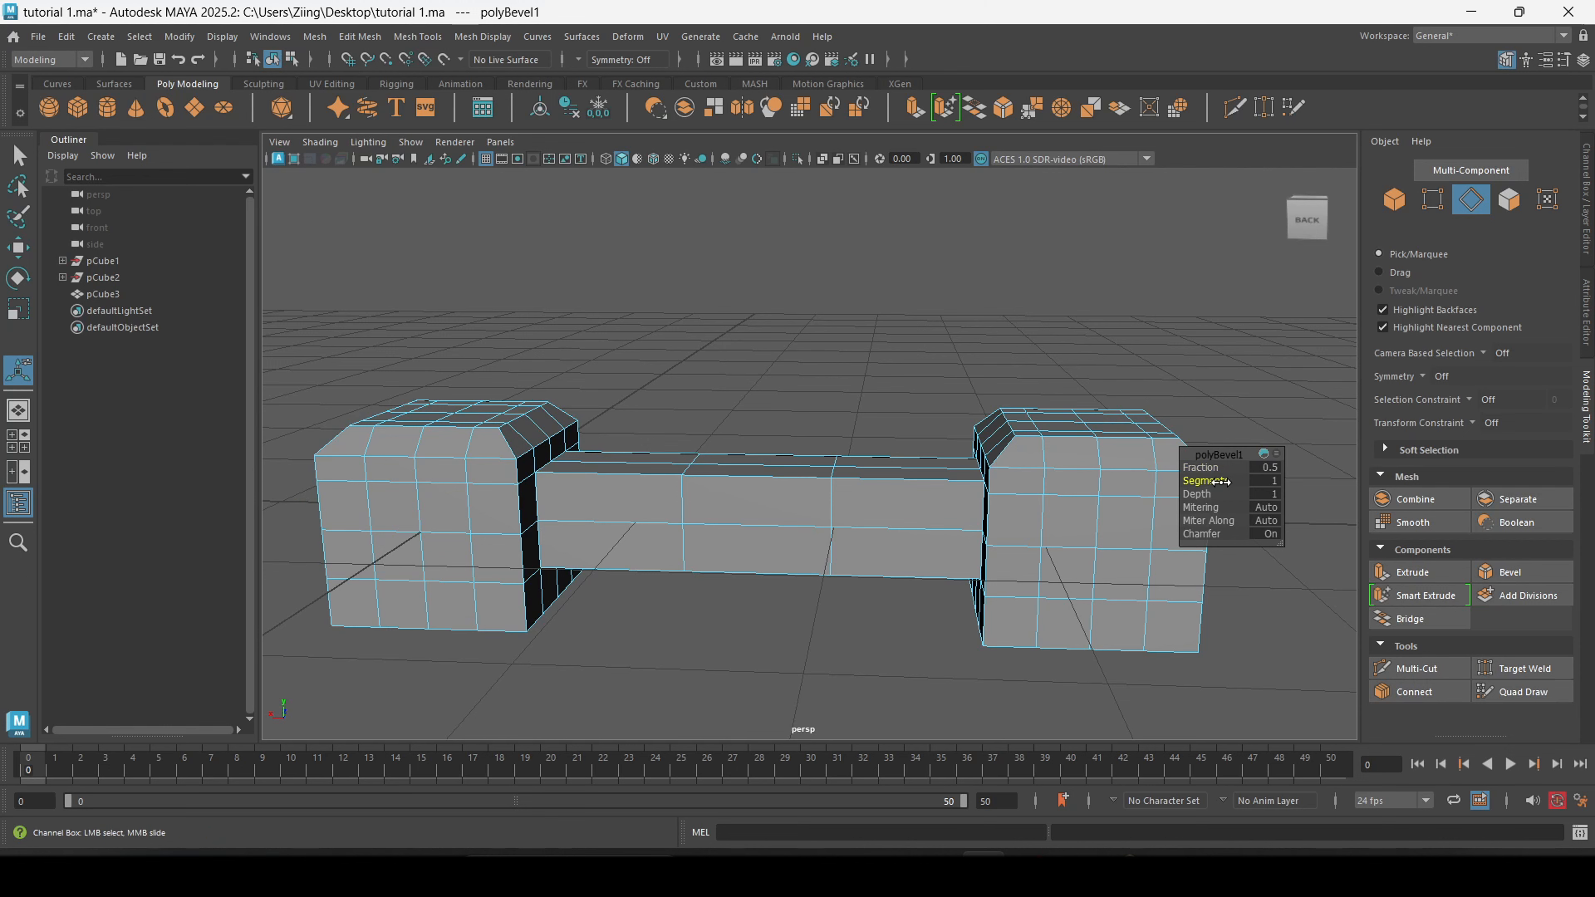
# - Try the bevel with 4 Segments and set Segments back to 1
pyautogui.moveTo(1222, 482); pyautogui.dragTo(1243, 486)
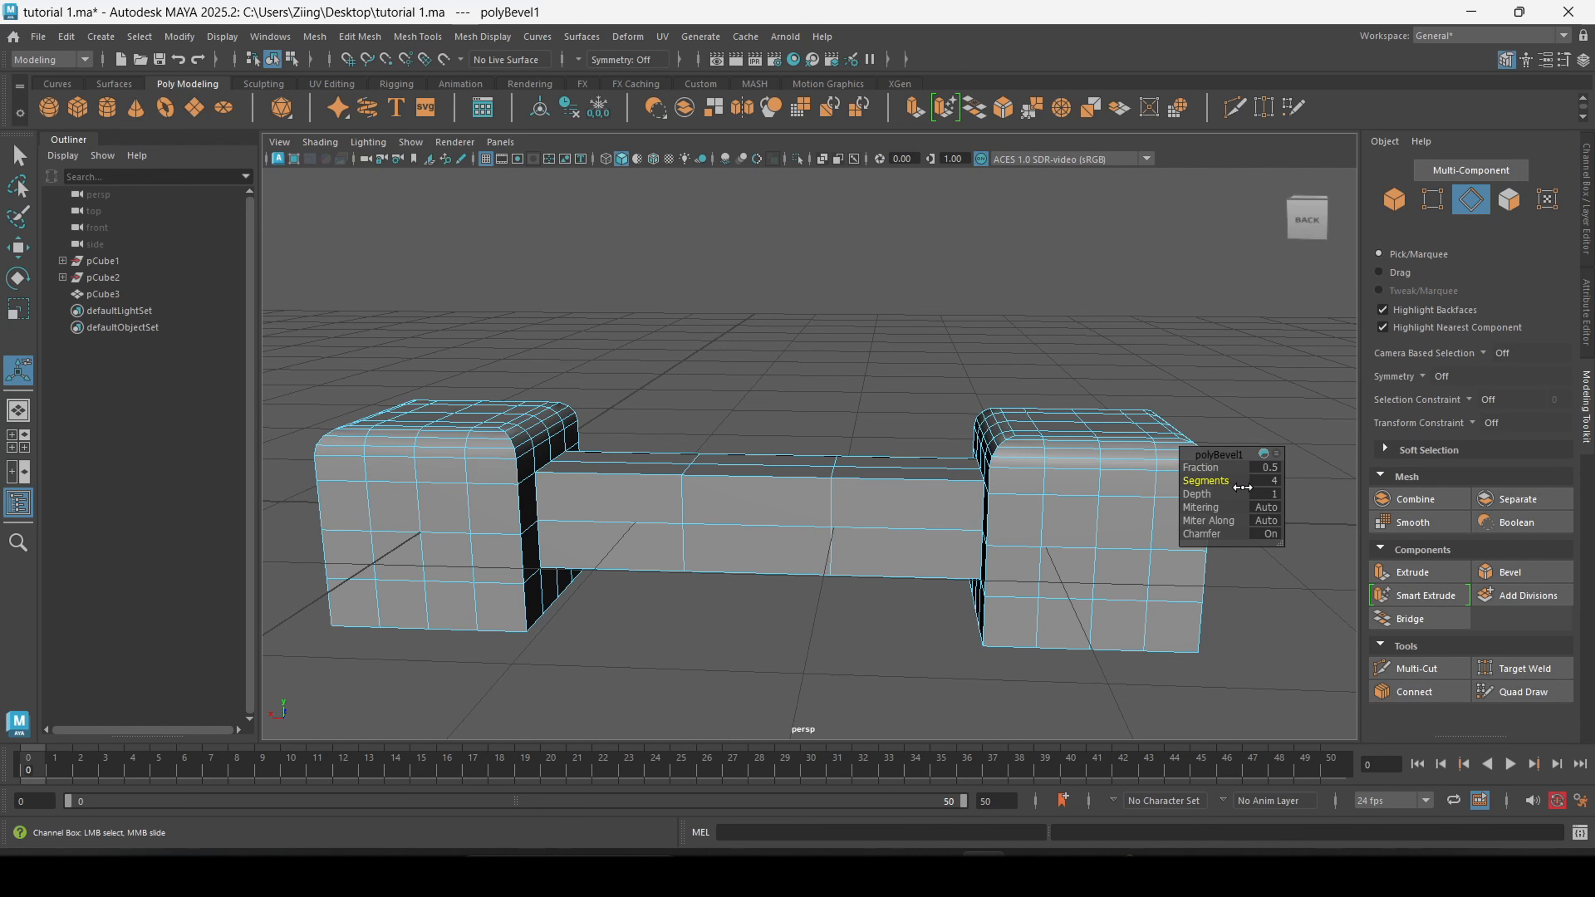
pyautogui.keyDown('alt'); pyautogui.moveTo(1042, 487); pyautogui.dragTo(966, 464); pyautogui.keyUp('alt')
pyautogui.scroll(2, 960, 463)
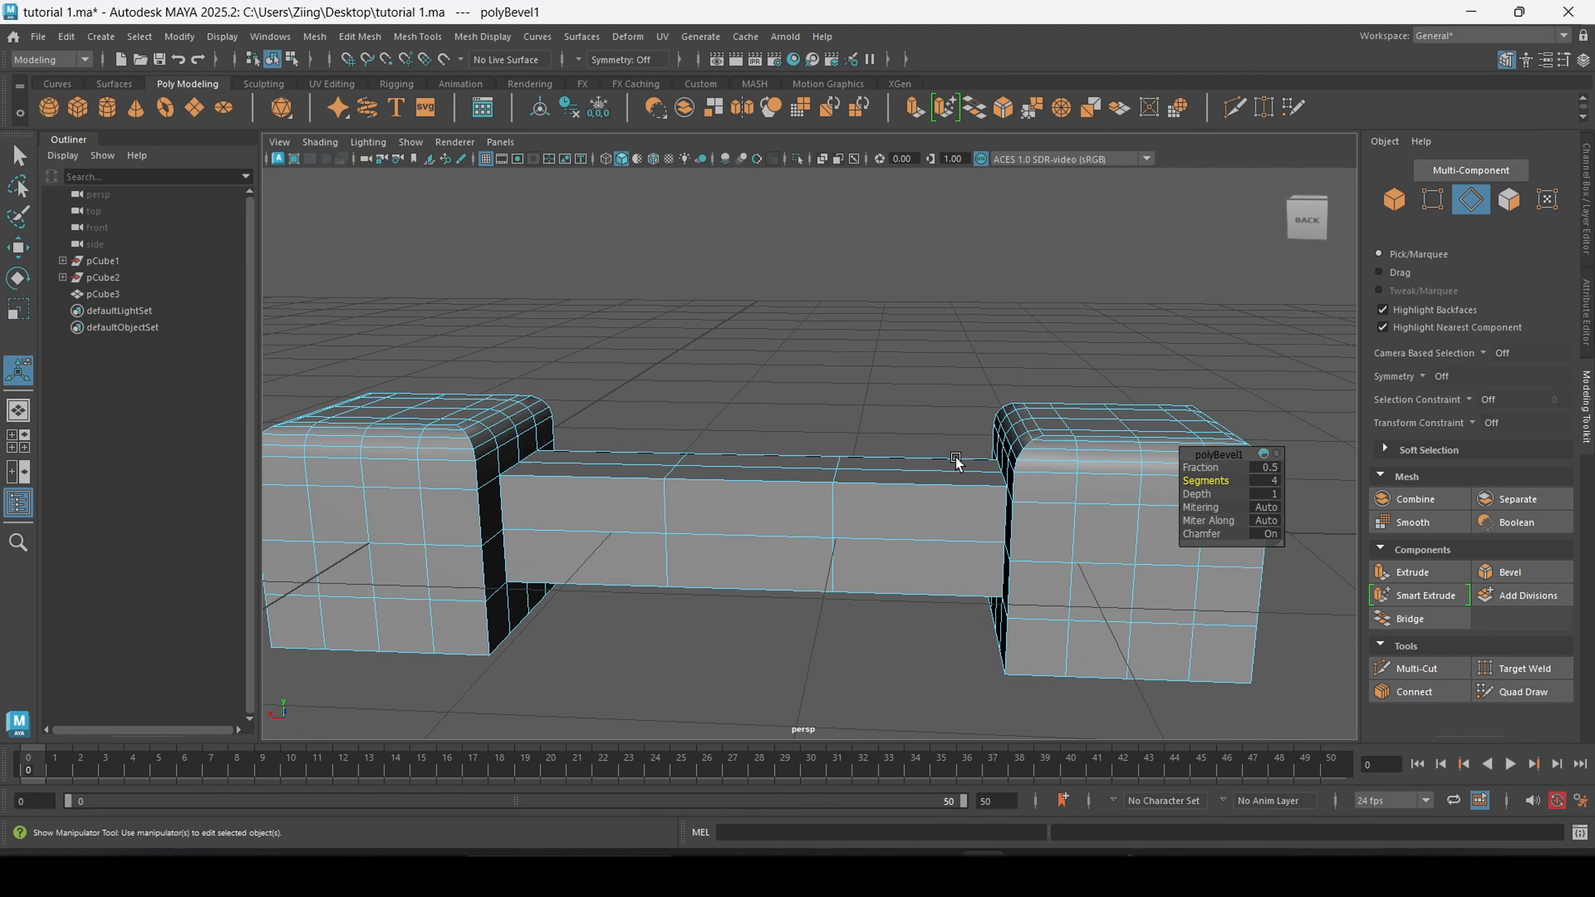
pyautogui.keyDown('alt'); pyautogui.moveTo(958, 463); pyautogui.dragTo(966, 457, button='middle'); pyautogui.keyUp('alt')
pyautogui.scroll(-2, 961, 450)
pyautogui.click(1267, 483)
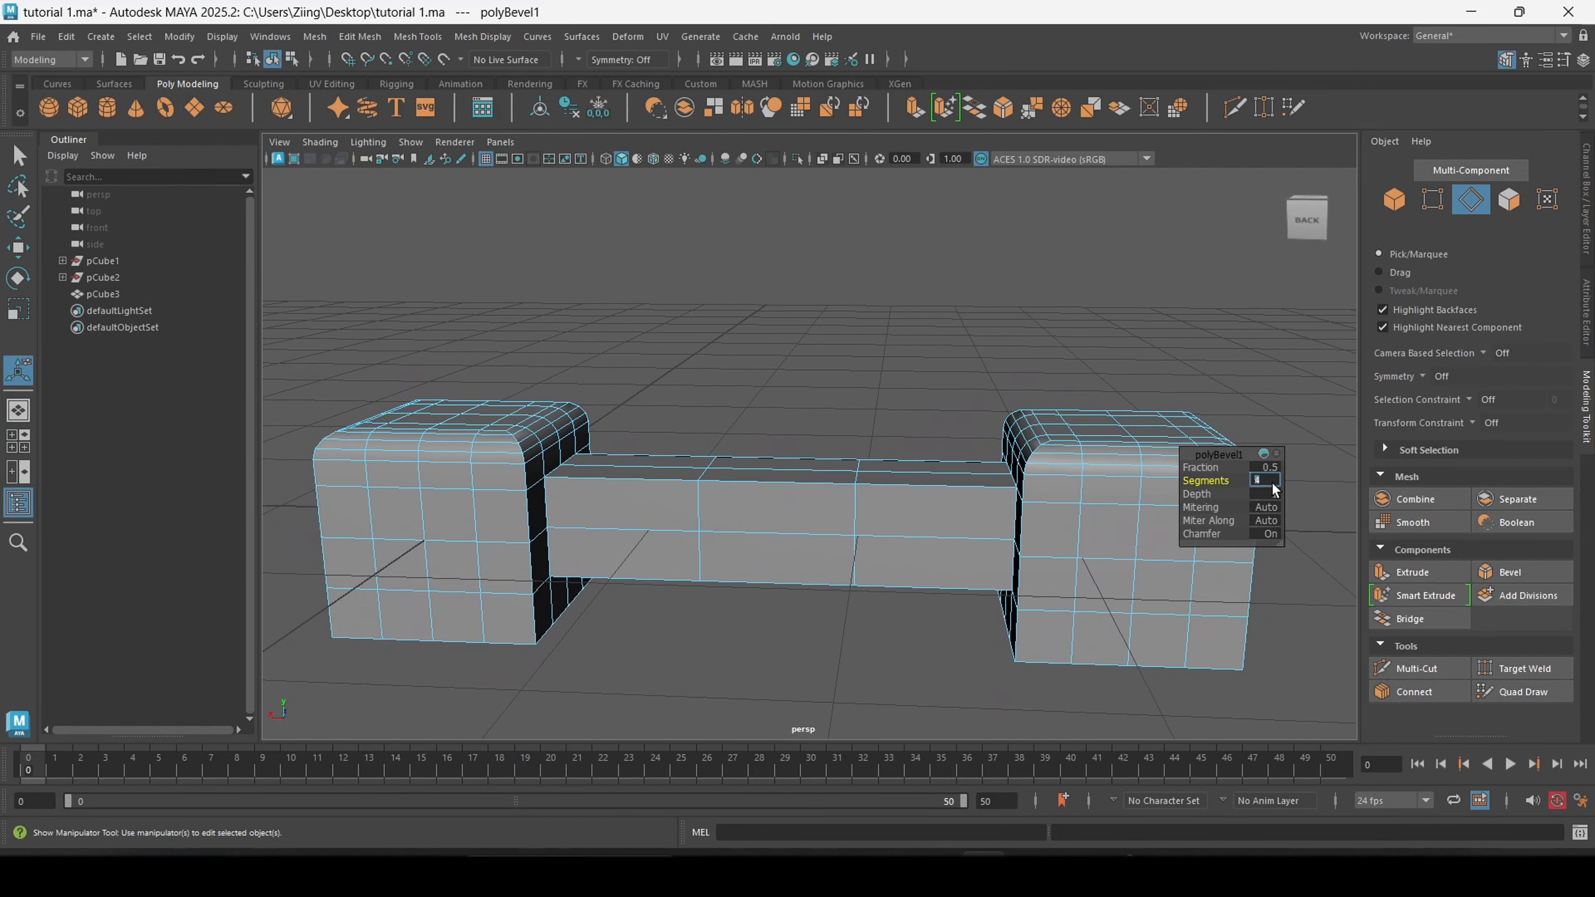
pyautogui.write('1')
pyautogui.press('Return')
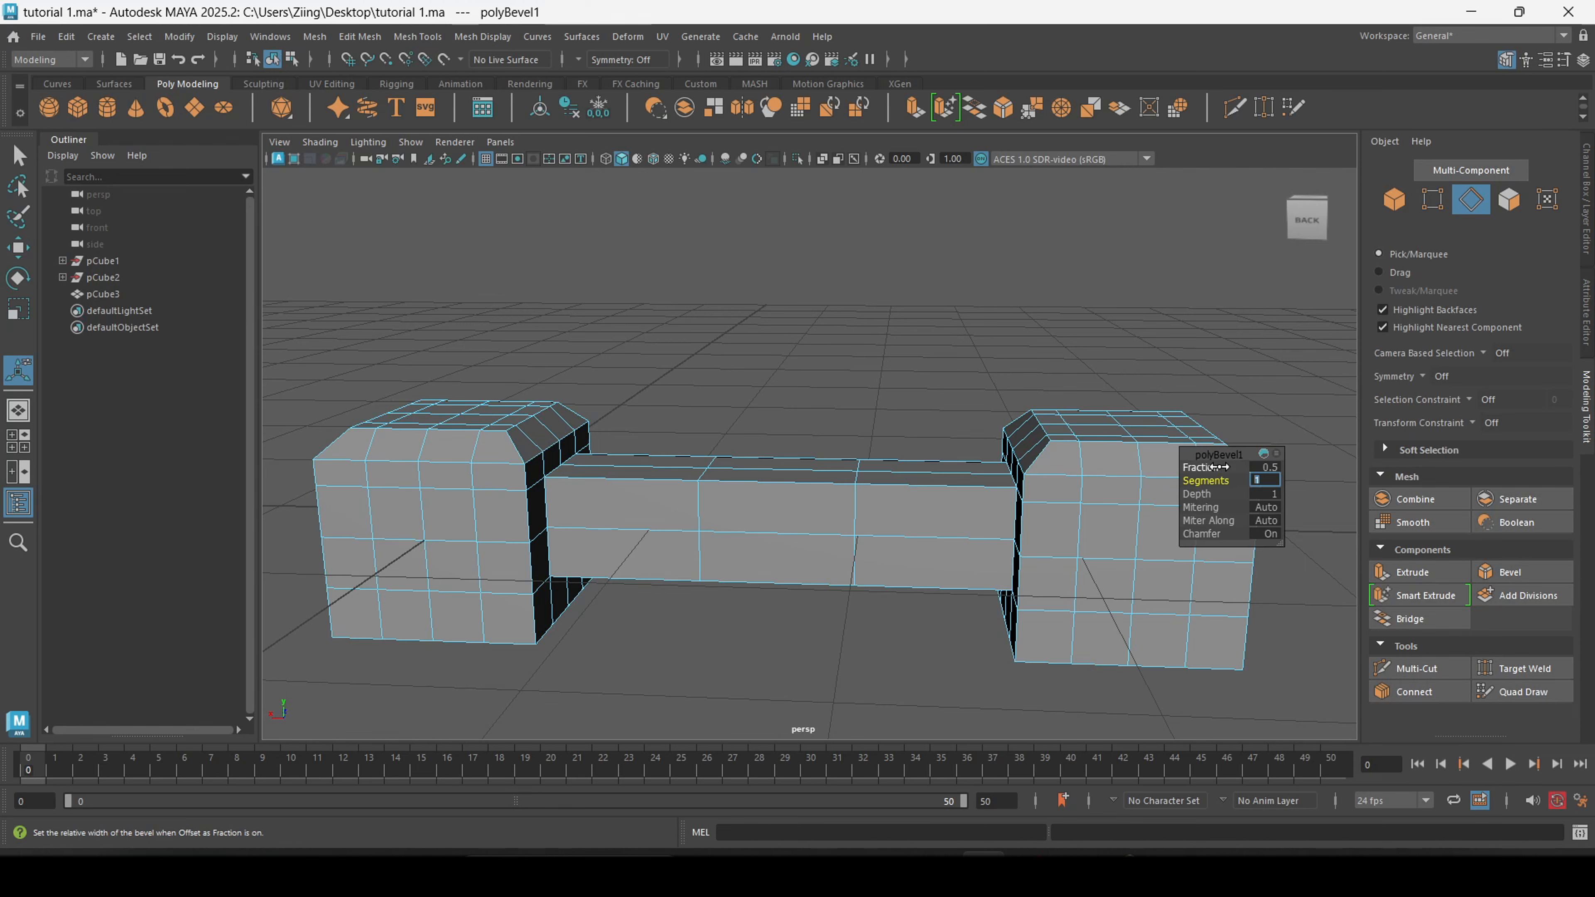
# - Try a narrower bevel with a Fraction of 0.2, widen it again and return to object selection
pyautogui.moveTo(1219, 468); pyautogui.dragTo(1217, 469)
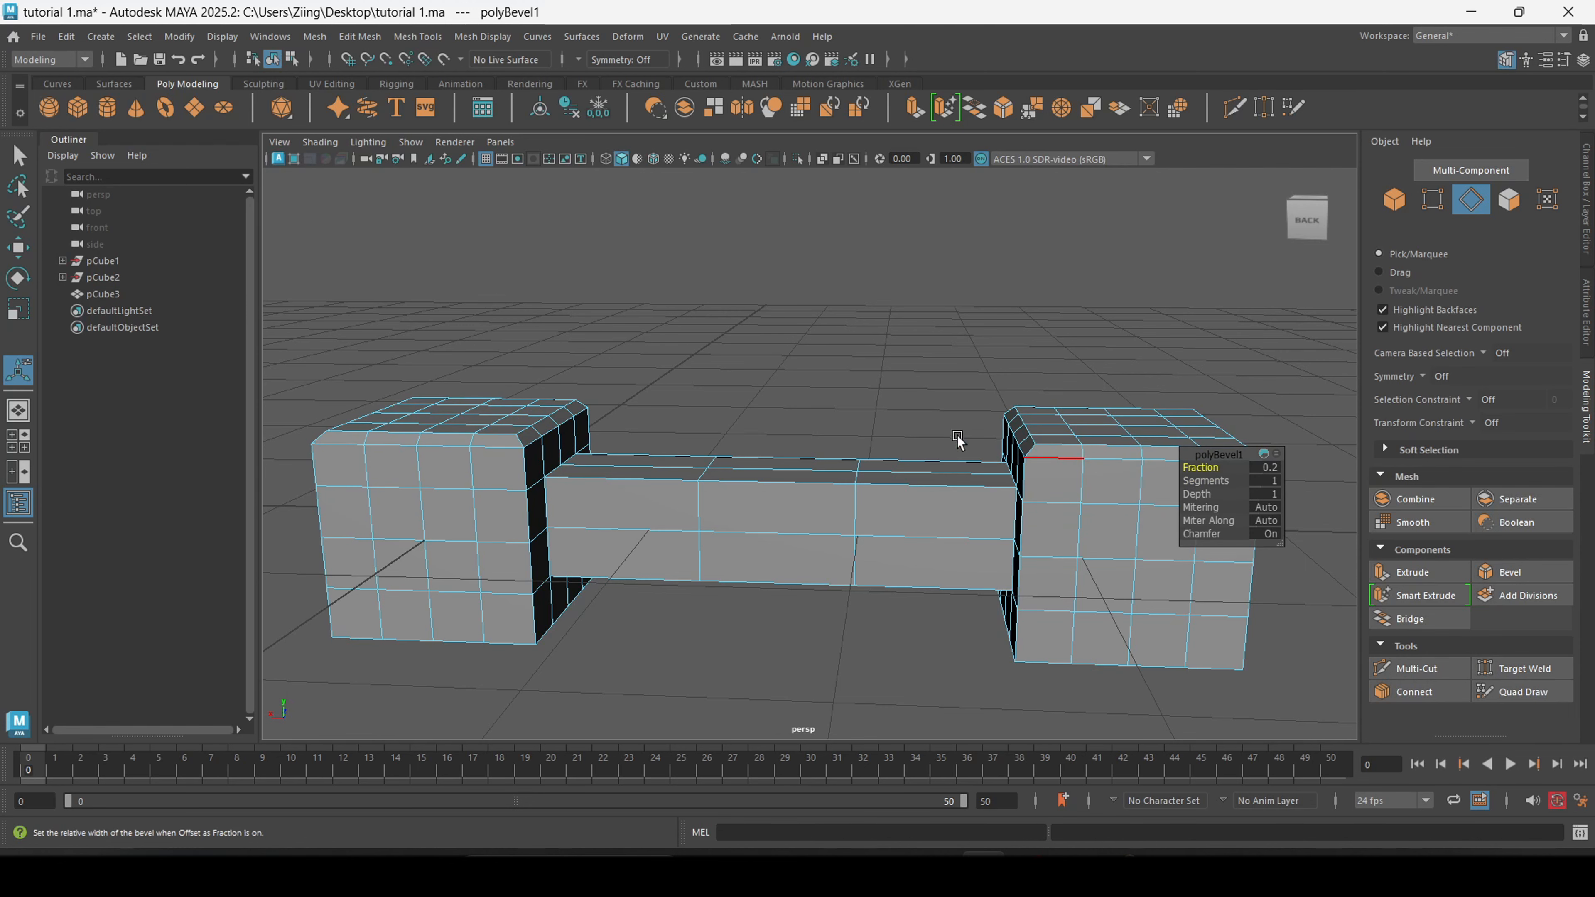
pyautogui.keyDown('alt'); pyautogui.moveTo(878, 417); pyautogui.dragTo(850, 389, button='middle'); pyautogui.keyUp('alt')
pyautogui.moveTo(1216, 468); pyautogui.dragTo(1219, 472)
pyautogui.keyDown('alt'); pyautogui.moveTo(976, 430); pyautogui.dragTo(958, 389); pyautogui.keyUp('alt')
pyautogui.press('w')
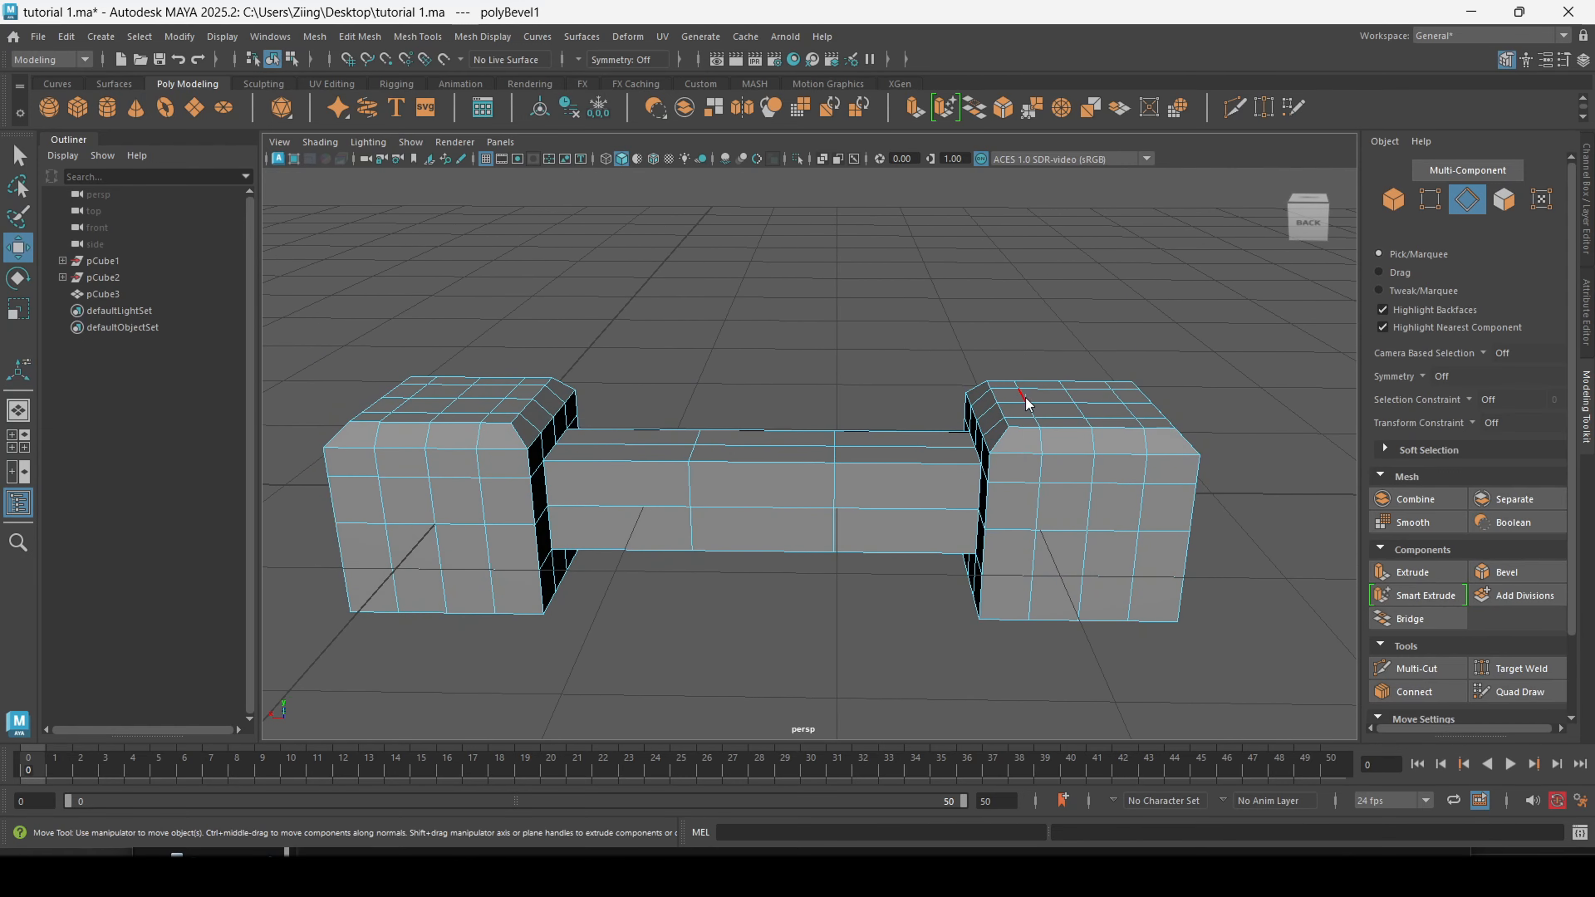
pyautogui.moveTo(1029, 399); pyautogui.dragTo(1103, 346, button='right')
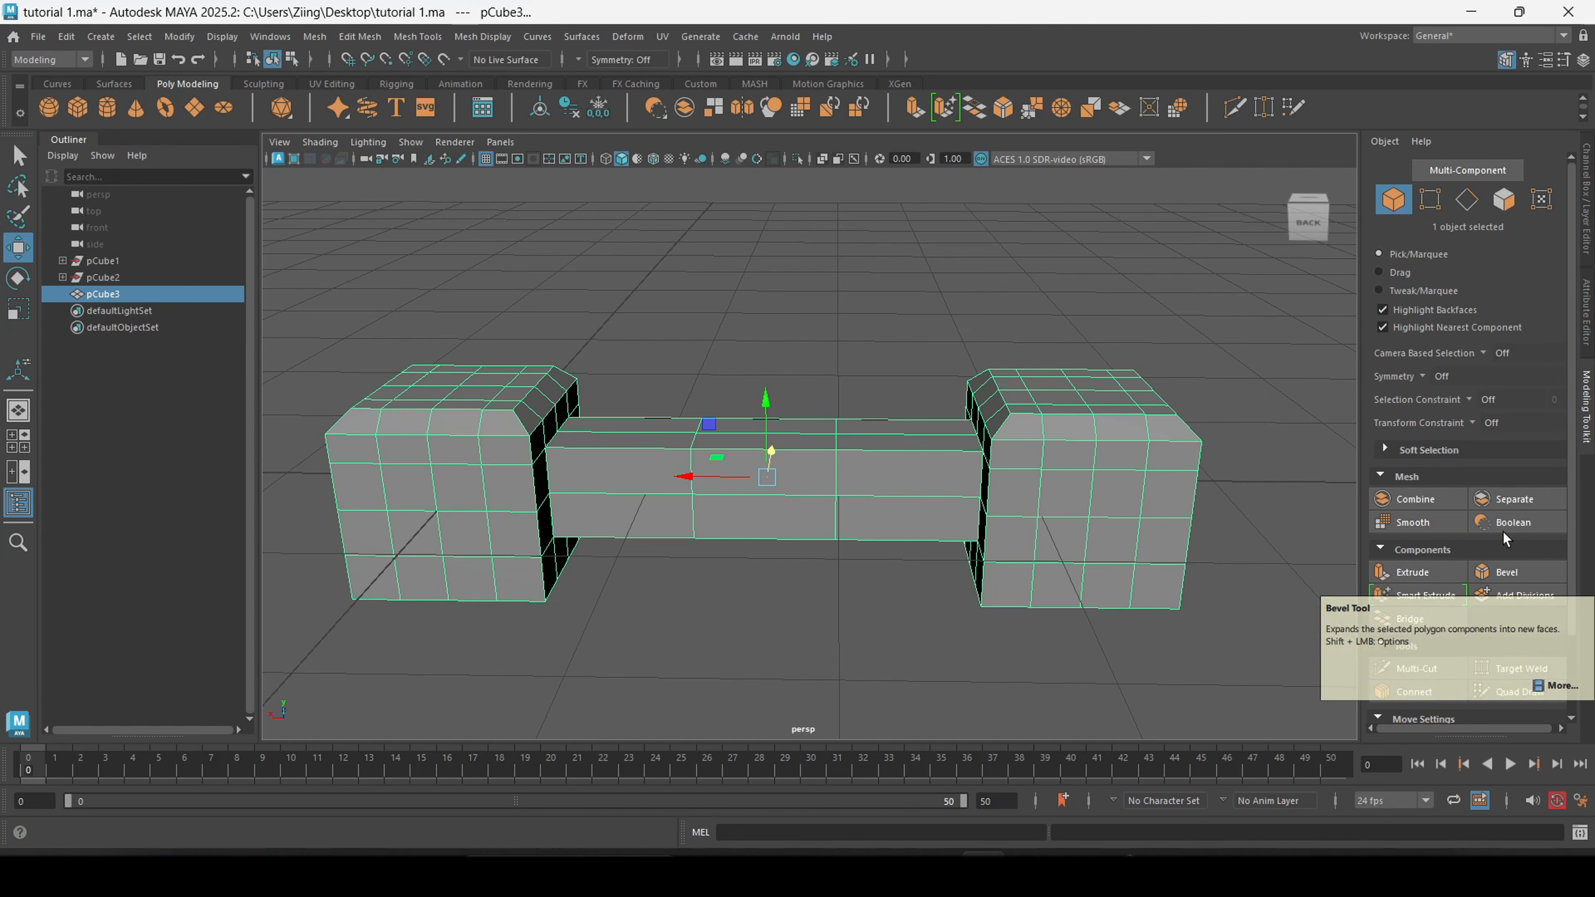
# - Duplicate the bevelled mesh and raise the copy to about 0.65 along Y
pyautogui.scroll(-2, 899, 512)
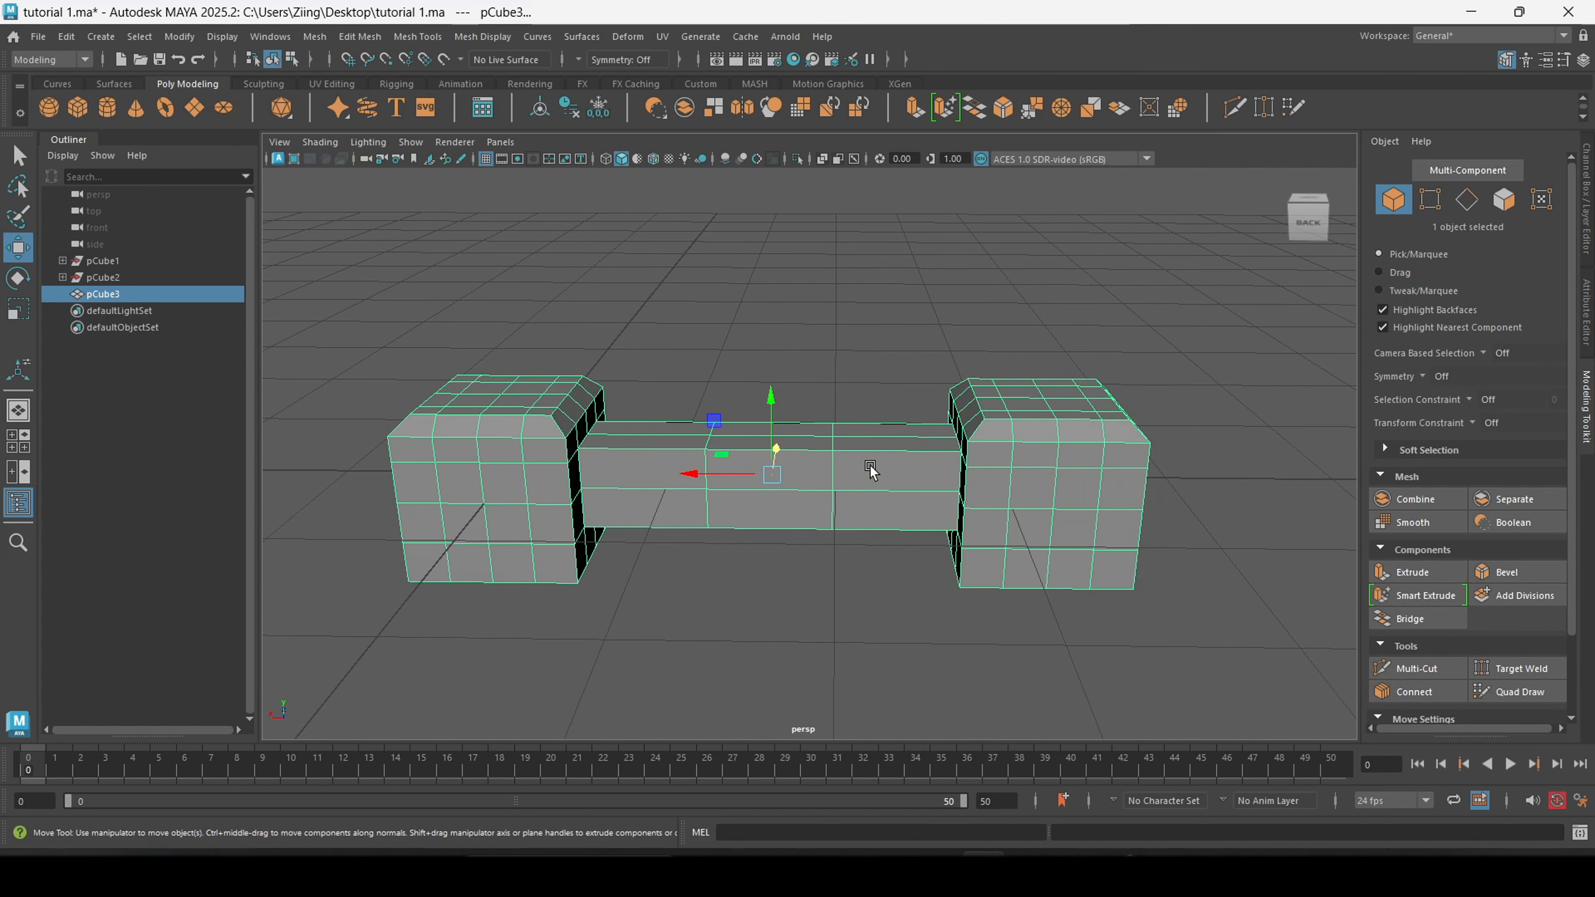
pyautogui.keyDown('alt'); pyautogui.moveTo(711, 438); pyautogui.dragTo(707, 441, button='middle'); pyautogui.keyUp('alt')
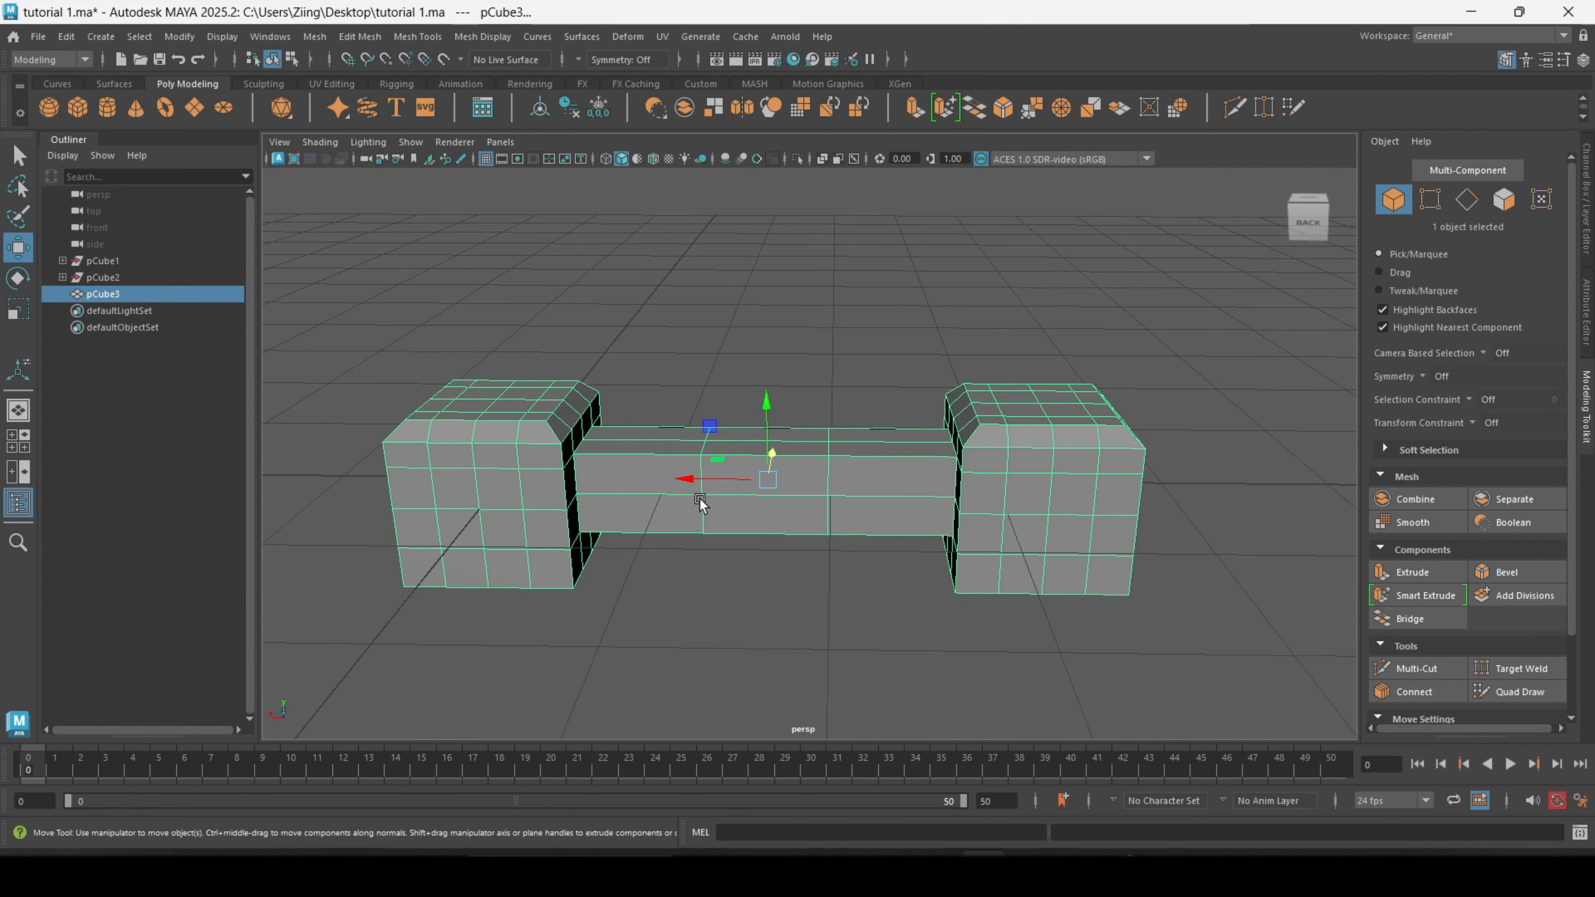
pyautogui.hotkey('ctrl', 'd')
pyautogui.moveTo(768, 412); pyautogui.dragTo(769, 308)
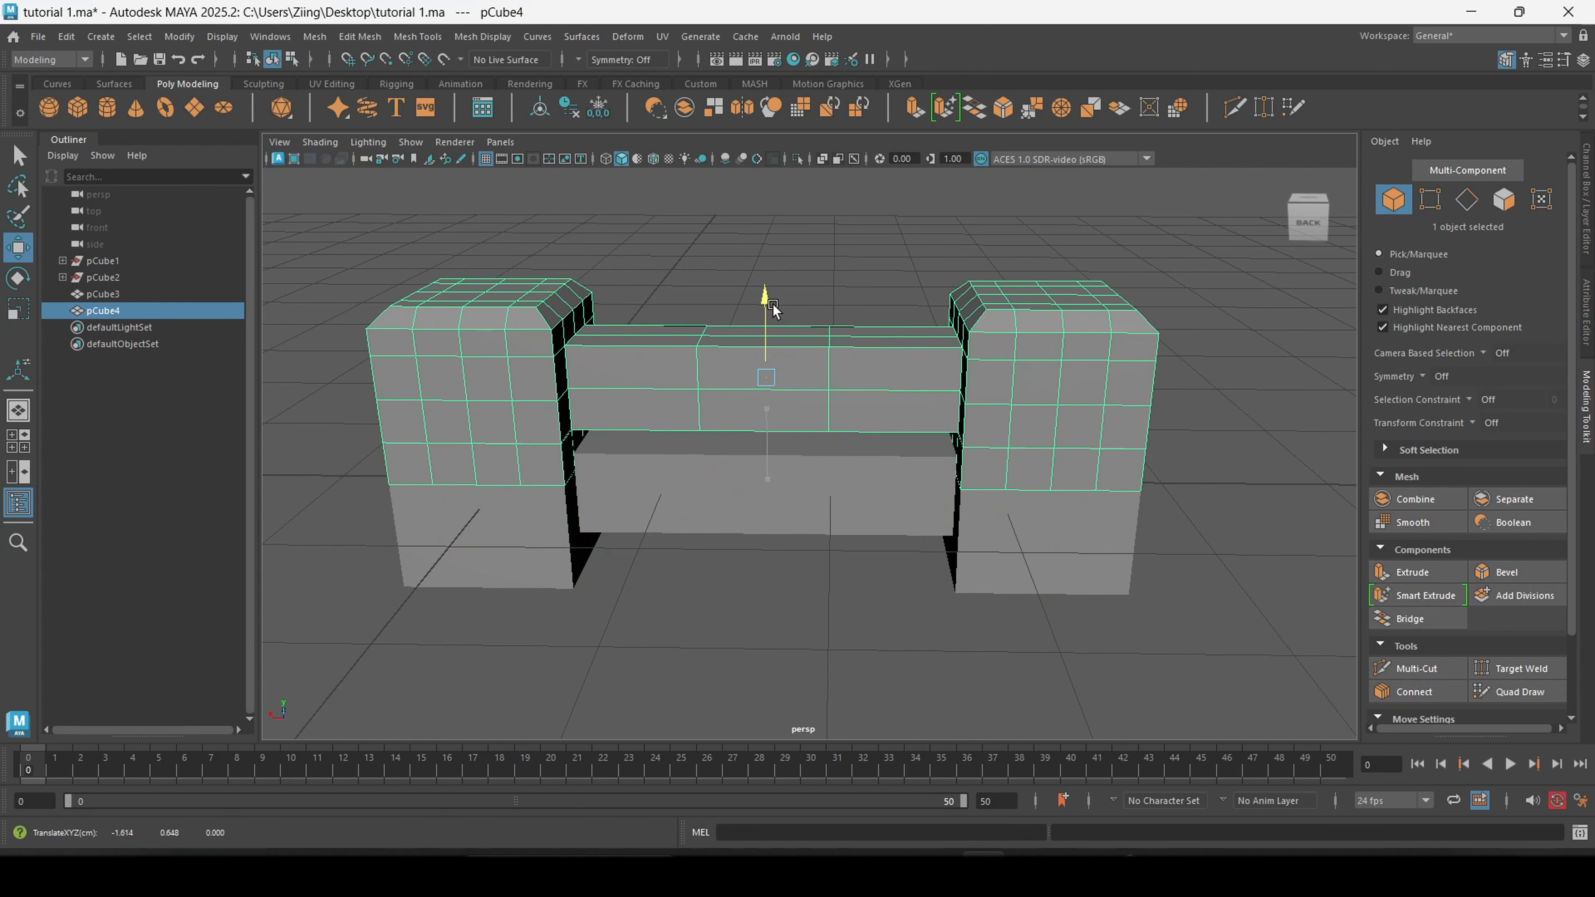
# - Scale the raised copy down uniformly, narrow it along Z and switch back to the Move tool
pyautogui.press('r')
pyautogui.moveTo(770, 381); pyautogui.dragTo(662, 377)
pyautogui.keyDown('alt'); pyautogui.moveTo(862, 419); pyautogui.dragTo(738, 396); pyautogui.keyUp('alt')
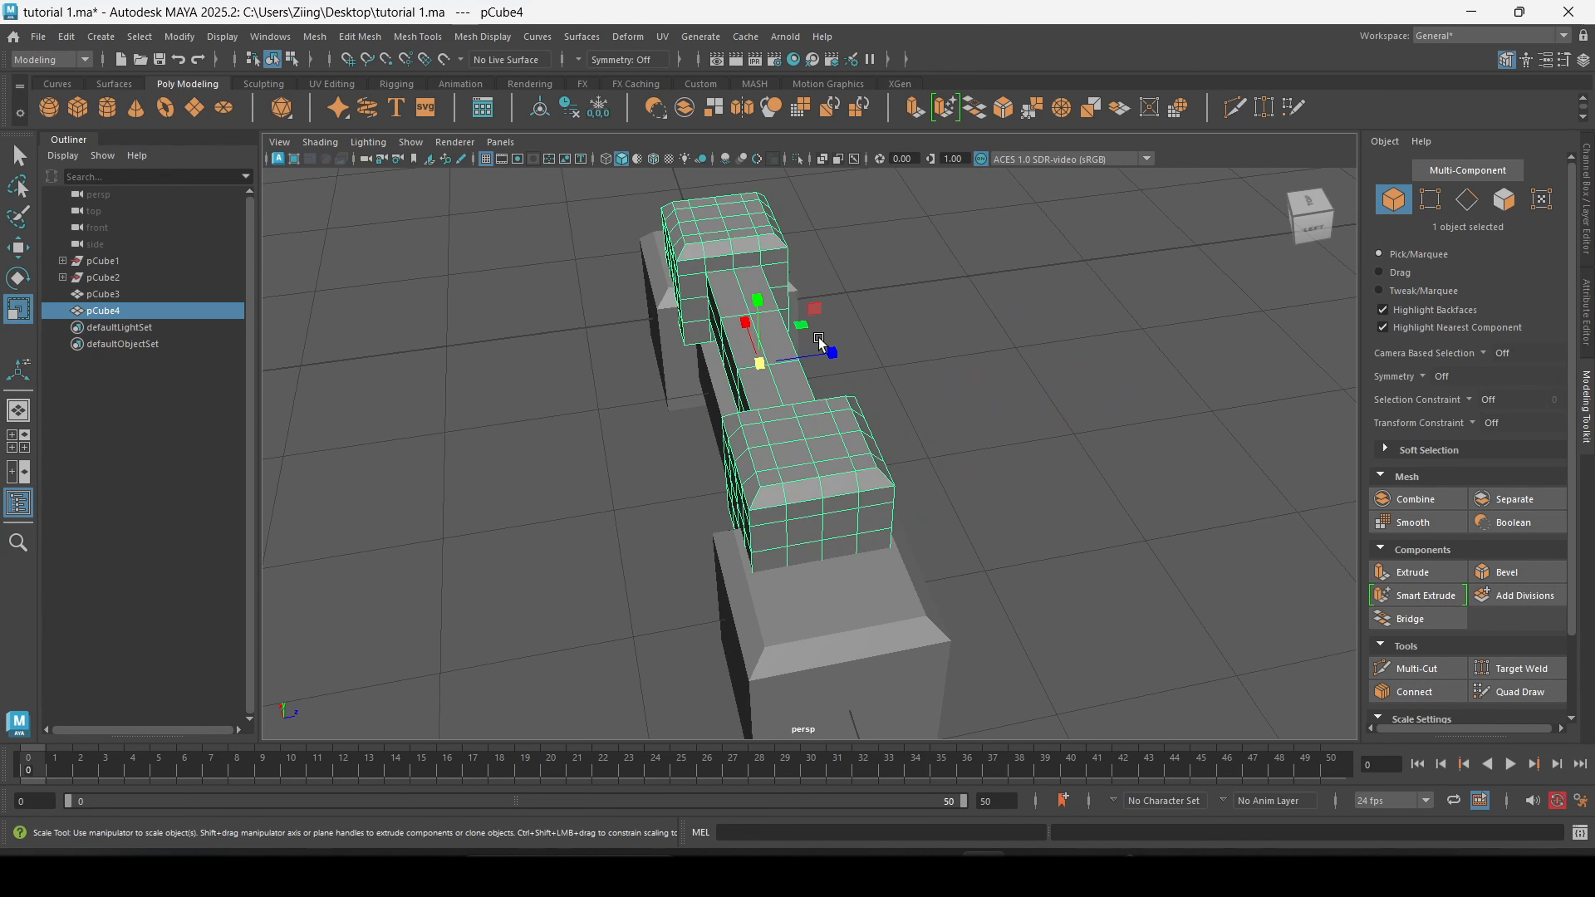
pyautogui.moveTo(833, 353); pyautogui.dragTo(765, 310)
pyautogui.press('w')
pyautogui.scroll(2, 882, 362)
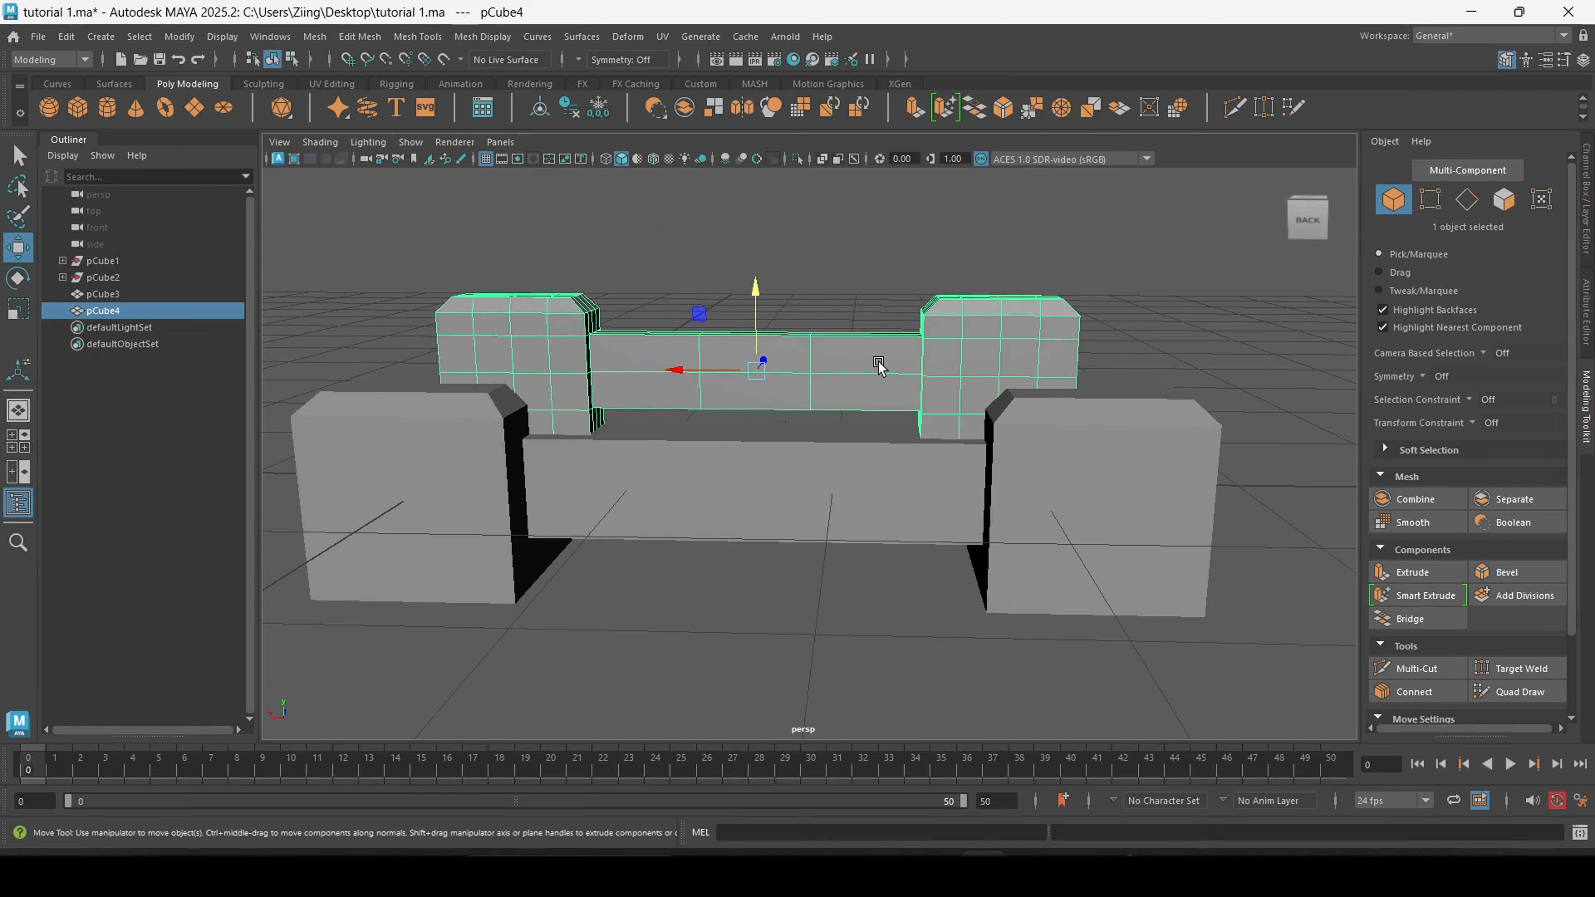
# - Scale the raised copy slightly taller along Y and return to the Move tool
pyautogui.keyDown('alt'); pyautogui.moveTo(882, 361); pyautogui.dragTo(888, 356); pyautogui.keyUp('alt')
pyautogui.press('r')
pyautogui.moveTo(758, 295); pyautogui.dragTo(759, 292)
pyautogui.press('w')
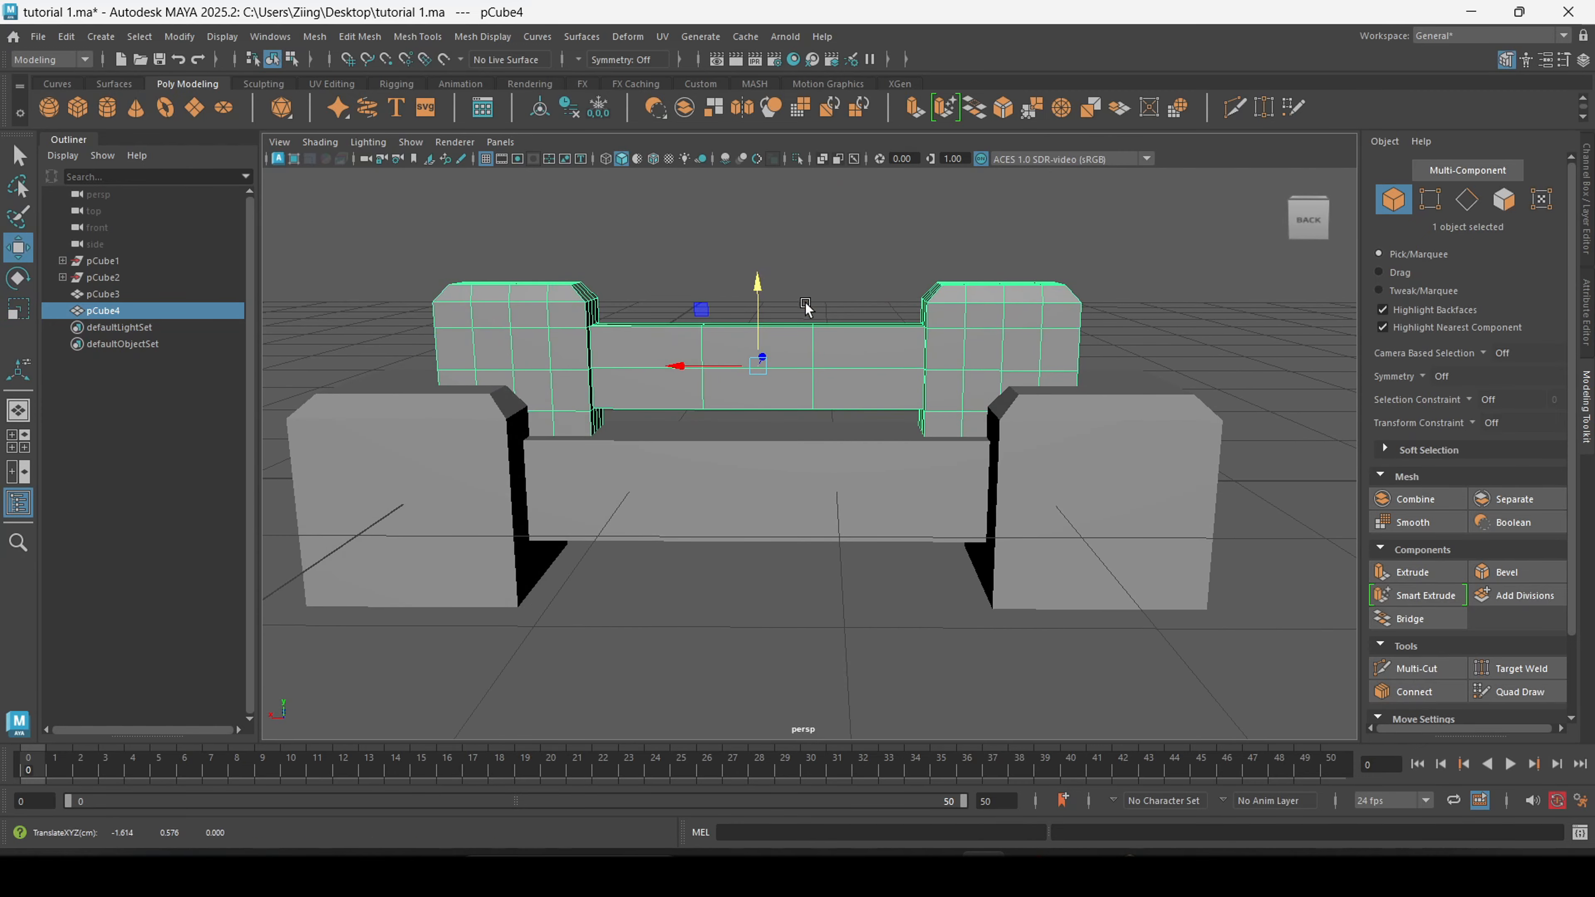
pyautogui.moveTo(849, 351)
pyautogui.keyDown('alt'); pyautogui.mouseDown()
pyautogui.moveTo(776, 445)
pyautogui.moveTo(870, 372)
pyautogui.mouseUp(); pyautogui.keyUp('alt')
pyautogui.scroll(-4, 842, 405)
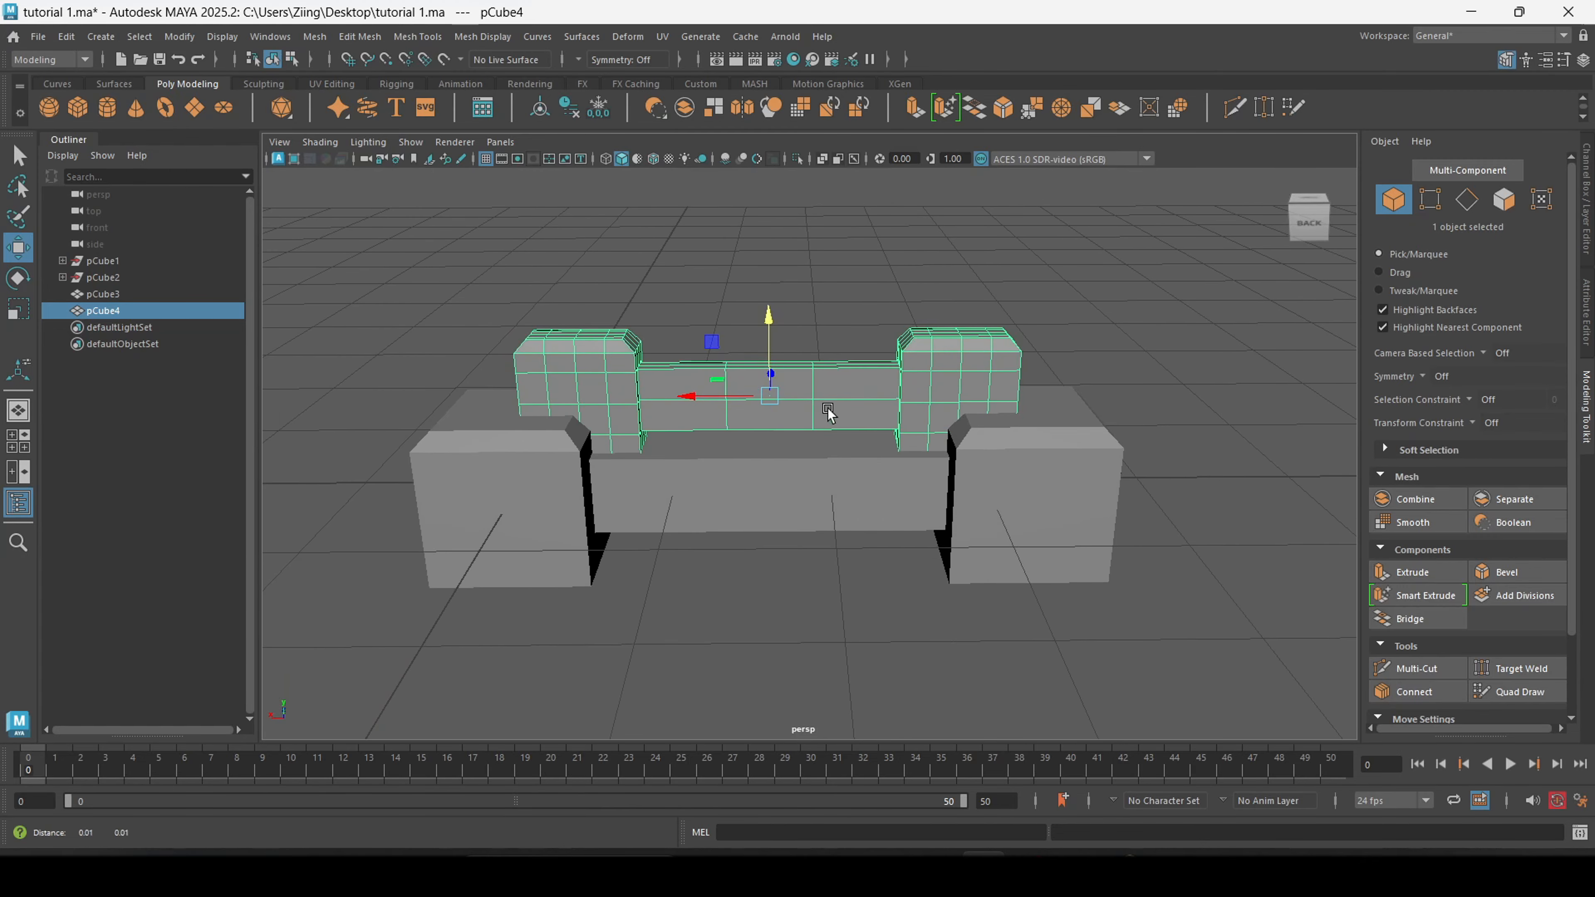
pyautogui.keyDown('alt'); pyautogui.moveTo(838, 468); pyautogui.dragTo(853, 448); pyautogui.keyUp('alt')
pyautogui.scroll(2, 836, 446)
pyautogui.keyDown('alt'); pyautogui.moveTo(832, 448); pyautogui.dragTo(847, 457, button='middle'); pyautogui.keyUp('alt')
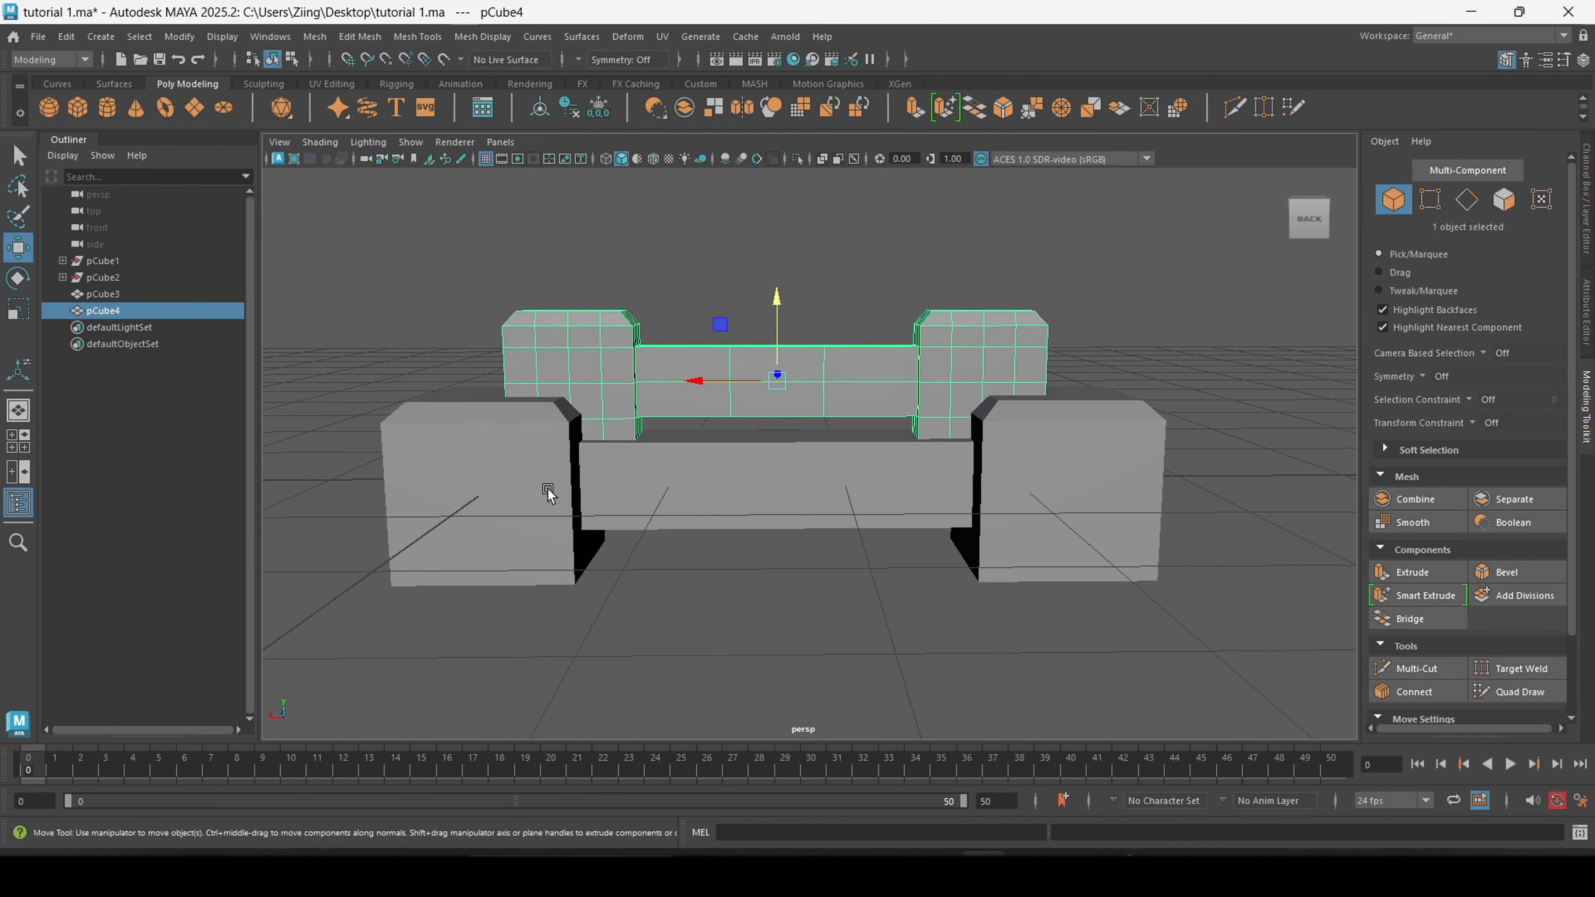
# - Select the large lower mesh, add the raised copy to the selection and apply a Boolean to them
pyautogui.click(586, 481)
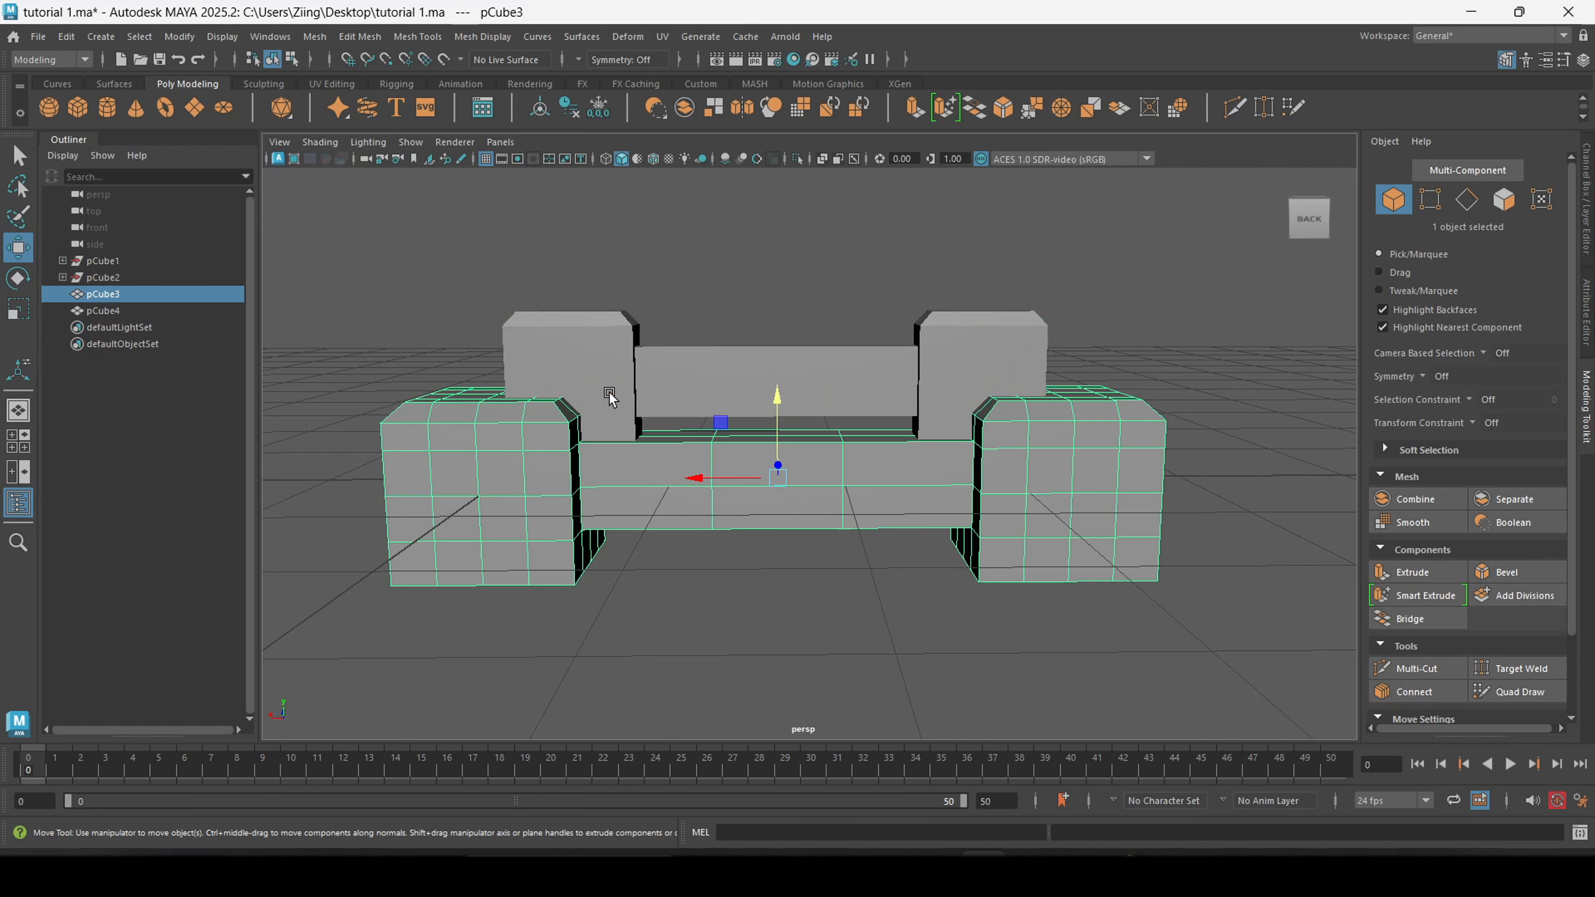
pyautogui.keyDown('shift'); pyautogui.click(606, 333); pyautogui.keyUp('shift')
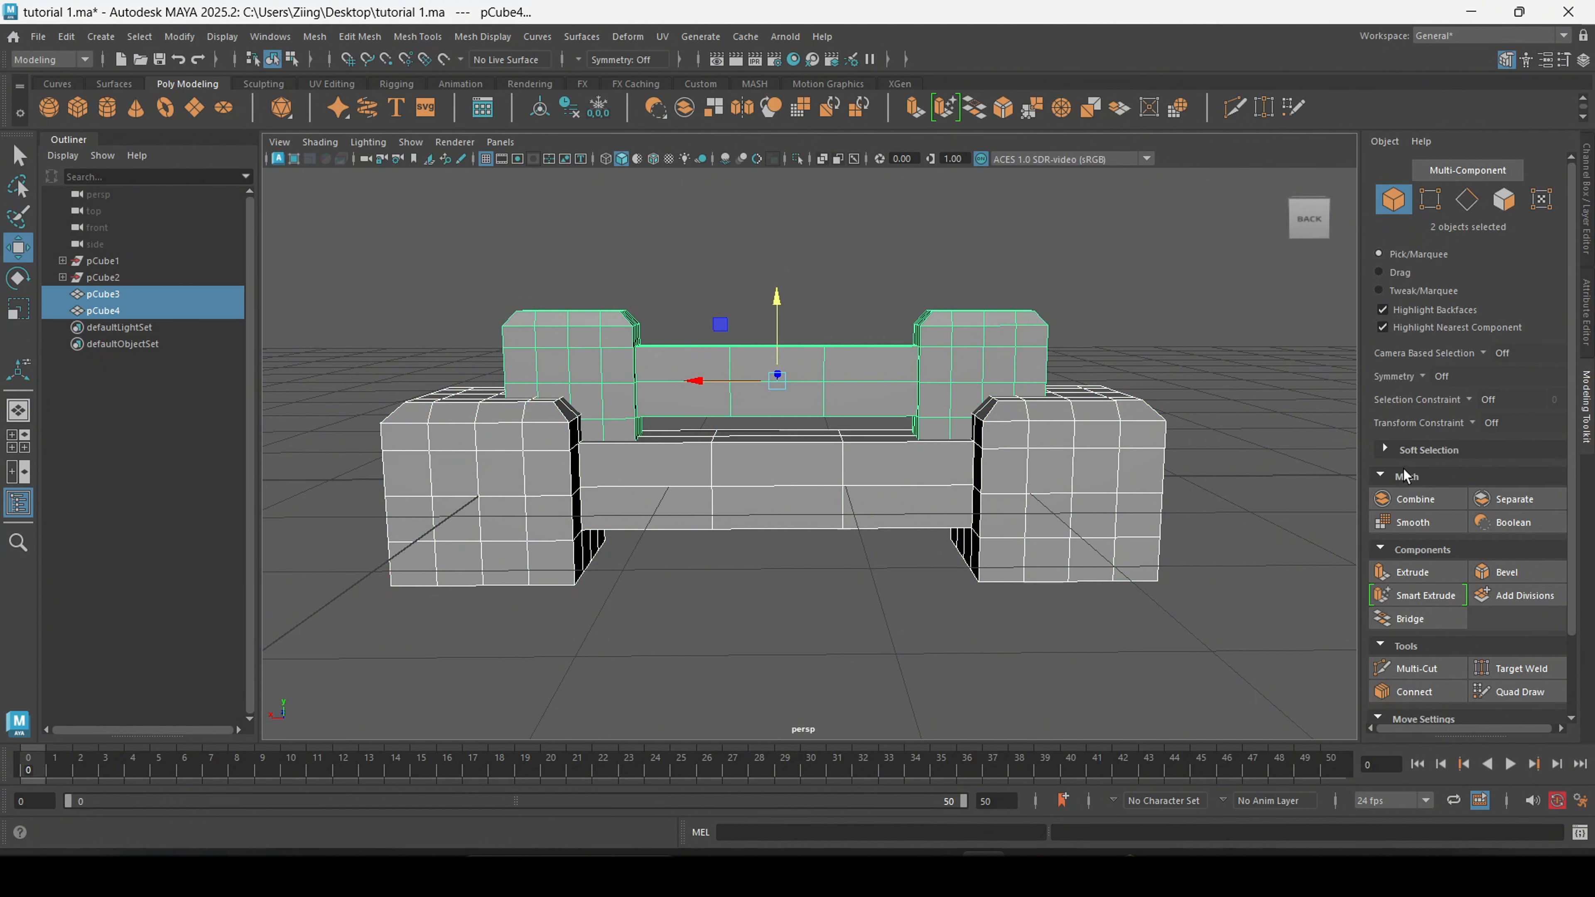
pyautogui.click(1514, 527)
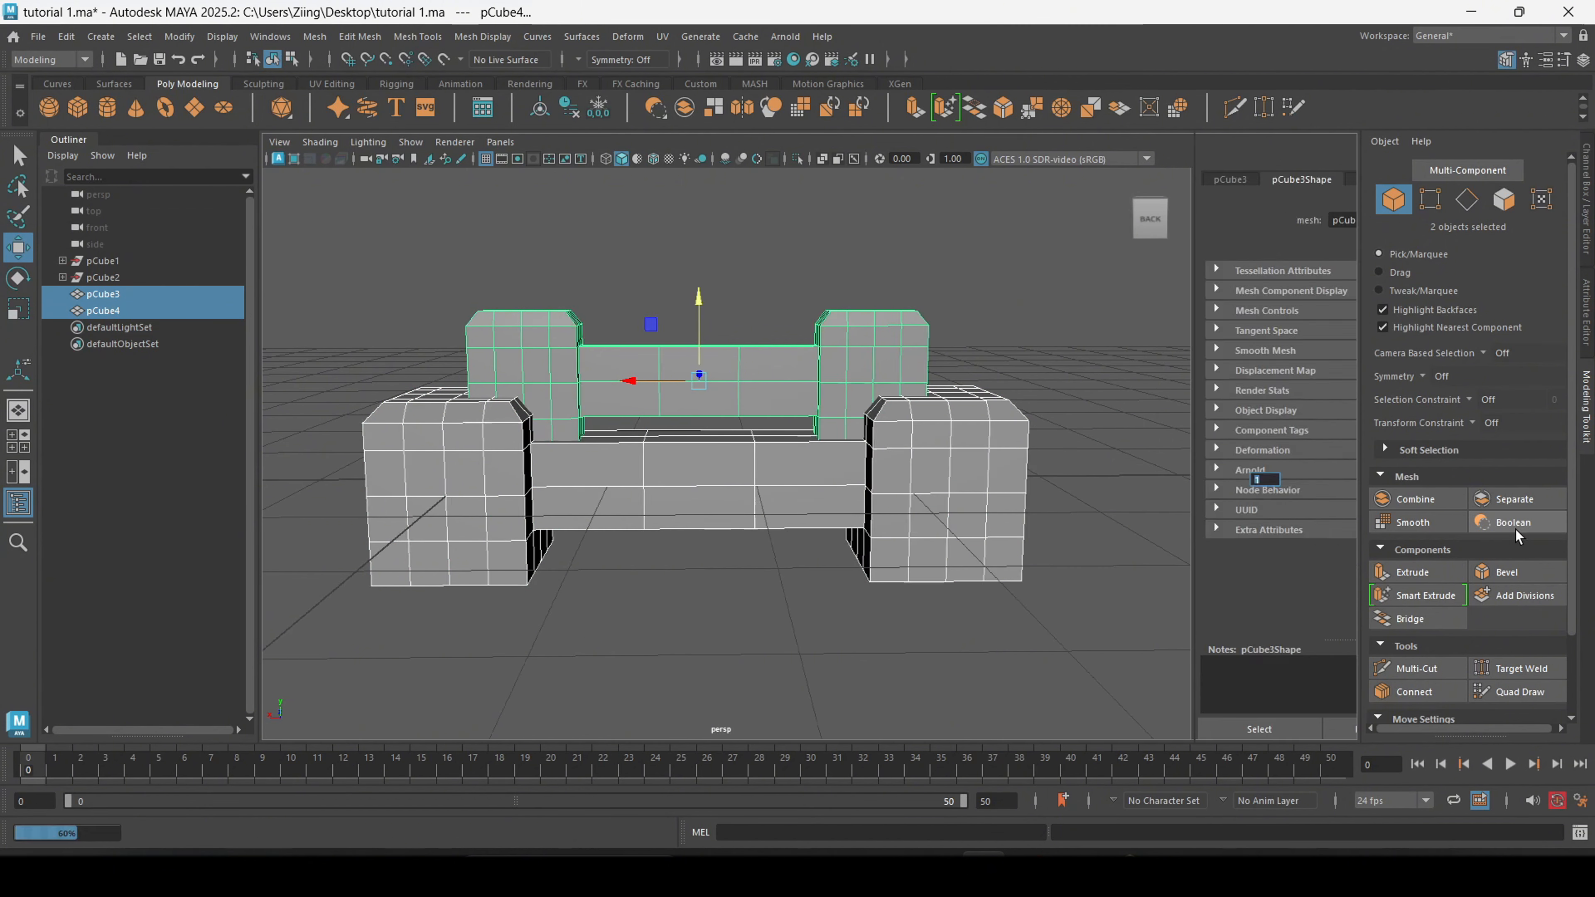
pyautogui.keyDown('alt'); pyautogui.moveTo(749, 383); pyautogui.dragTo(688, 434); pyautogui.keyUp('alt')
pyautogui.scroll(-2, 693, 417)
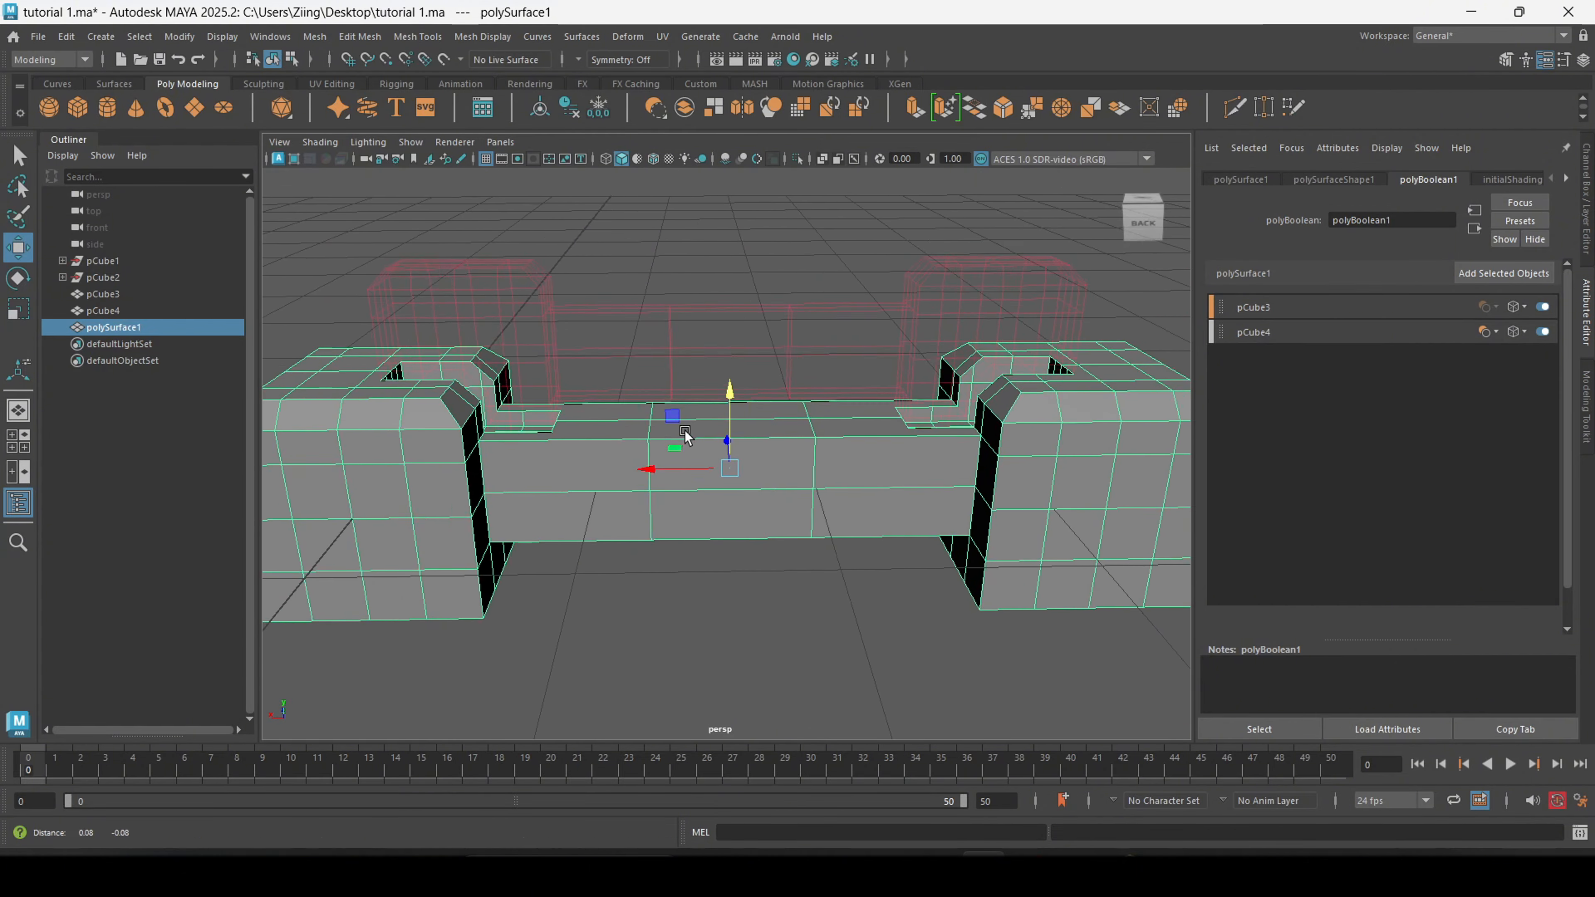
pyautogui.scroll(-2, 691, 436)
pyautogui.keyDown('alt'); pyautogui.moveTo(694, 437); pyautogui.dragTo(670, 427, button='middle'); pyautogui.keyUp('alt')
pyautogui.scroll(1, 684, 432)
pyautogui.keyDown('alt'); pyautogui.moveTo(684, 432); pyautogui.dragTo(713, 457); pyautogui.keyUp('alt')
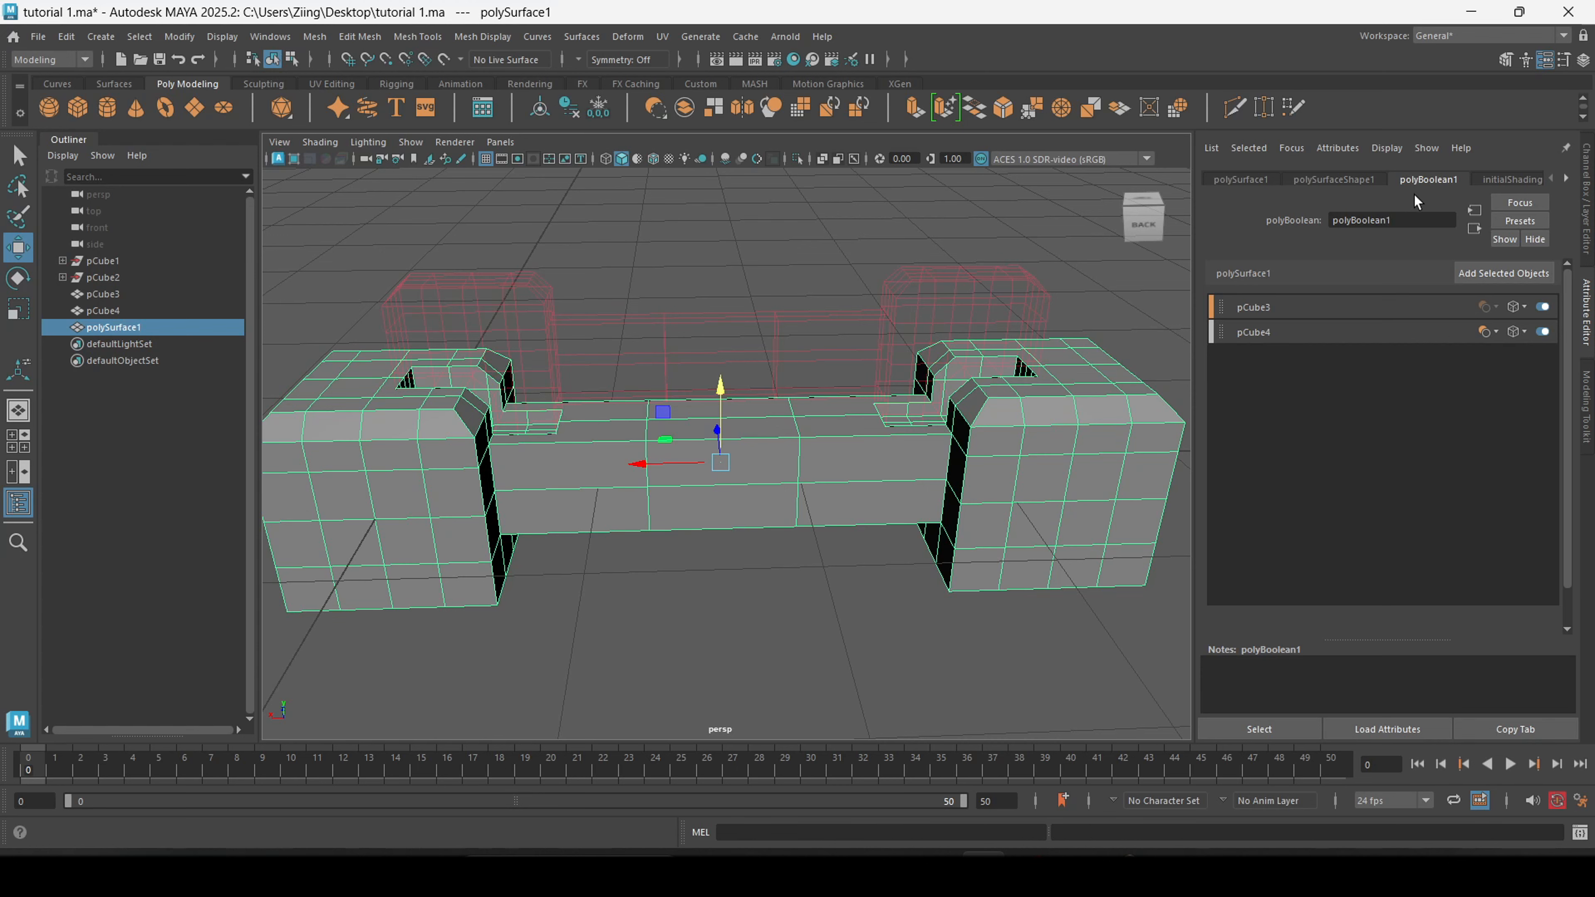
# - Try the Difference (B-A) operation for pCube4 in the Boolean and inspect the resulting shape
pyautogui.click(1494, 332)
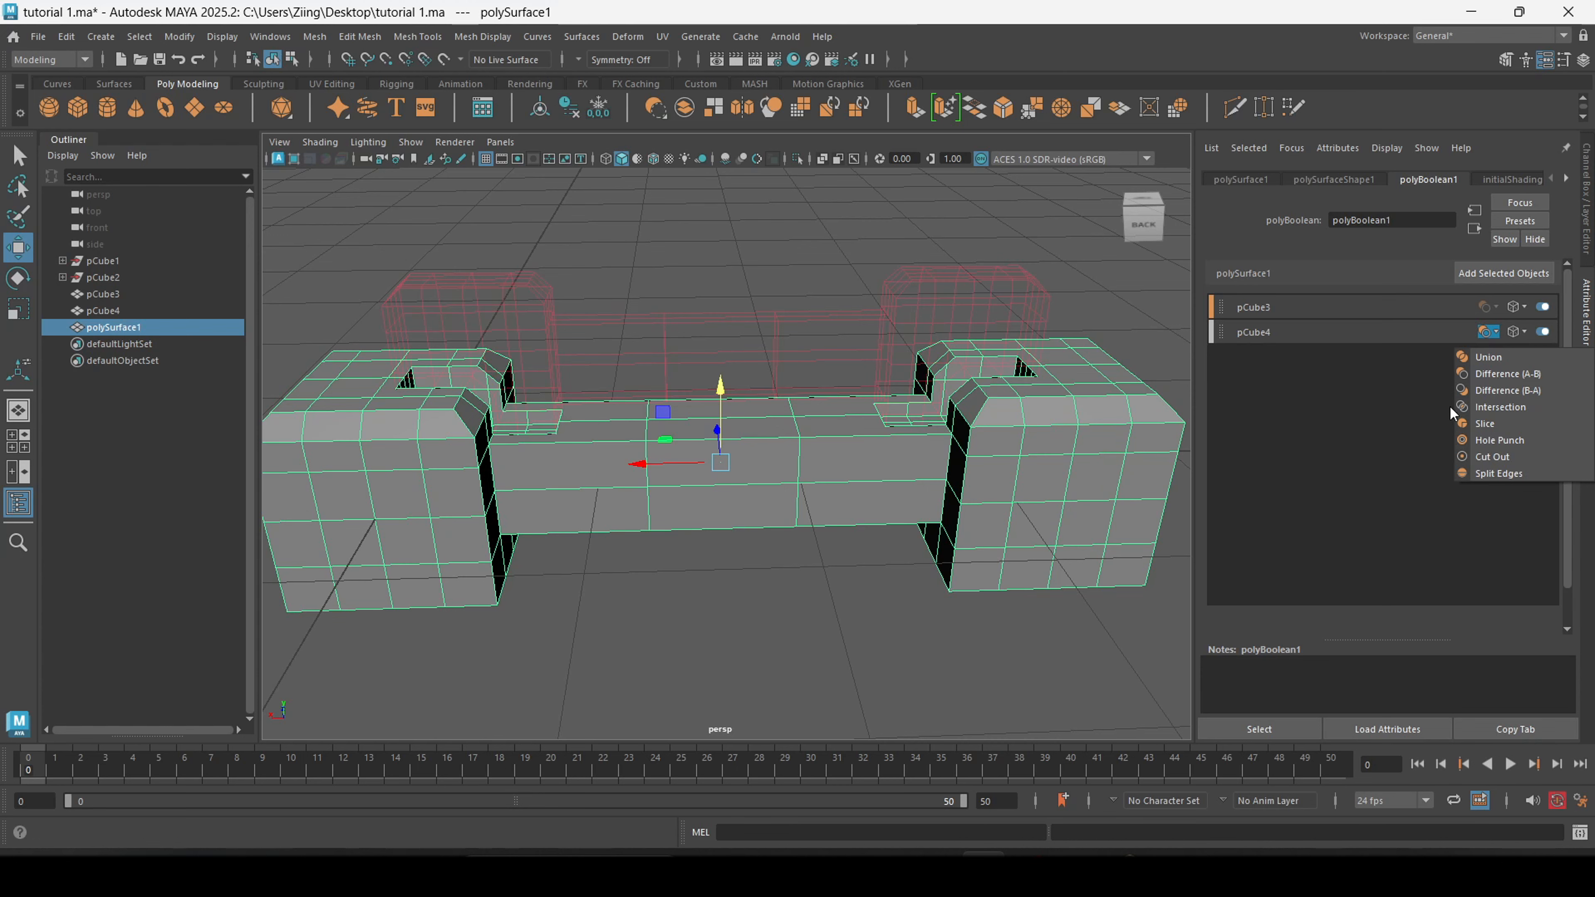
pyautogui.click(1498, 390)
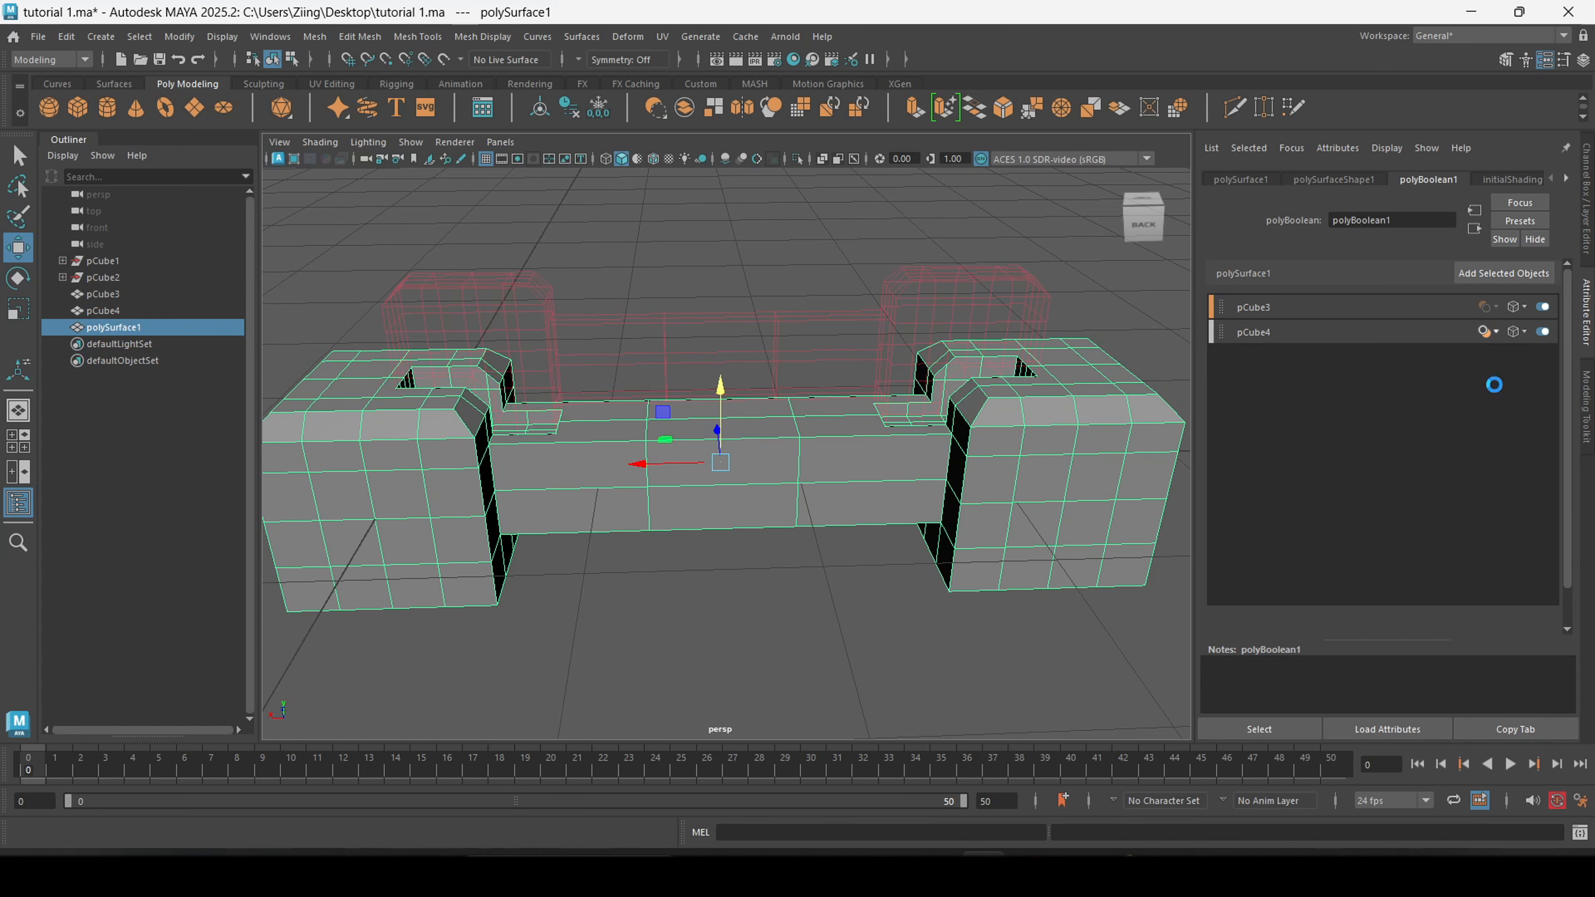
pyautogui.keyDown('alt'); pyautogui.moveTo(816, 396); pyautogui.dragTo(507, 370); pyautogui.keyUp('alt')
pyautogui.keyDown('alt'); pyautogui.moveTo(506, 369); pyautogui.dragTo(499, 364, button='middle'); pyautogui.keyUp('alt')
pyautogui.keyDown('alt'); pyautogui.moveTo(666, 385); pyautogui.dragTo(567, 367, button='middle'); pyautogui.keyUp('alt')
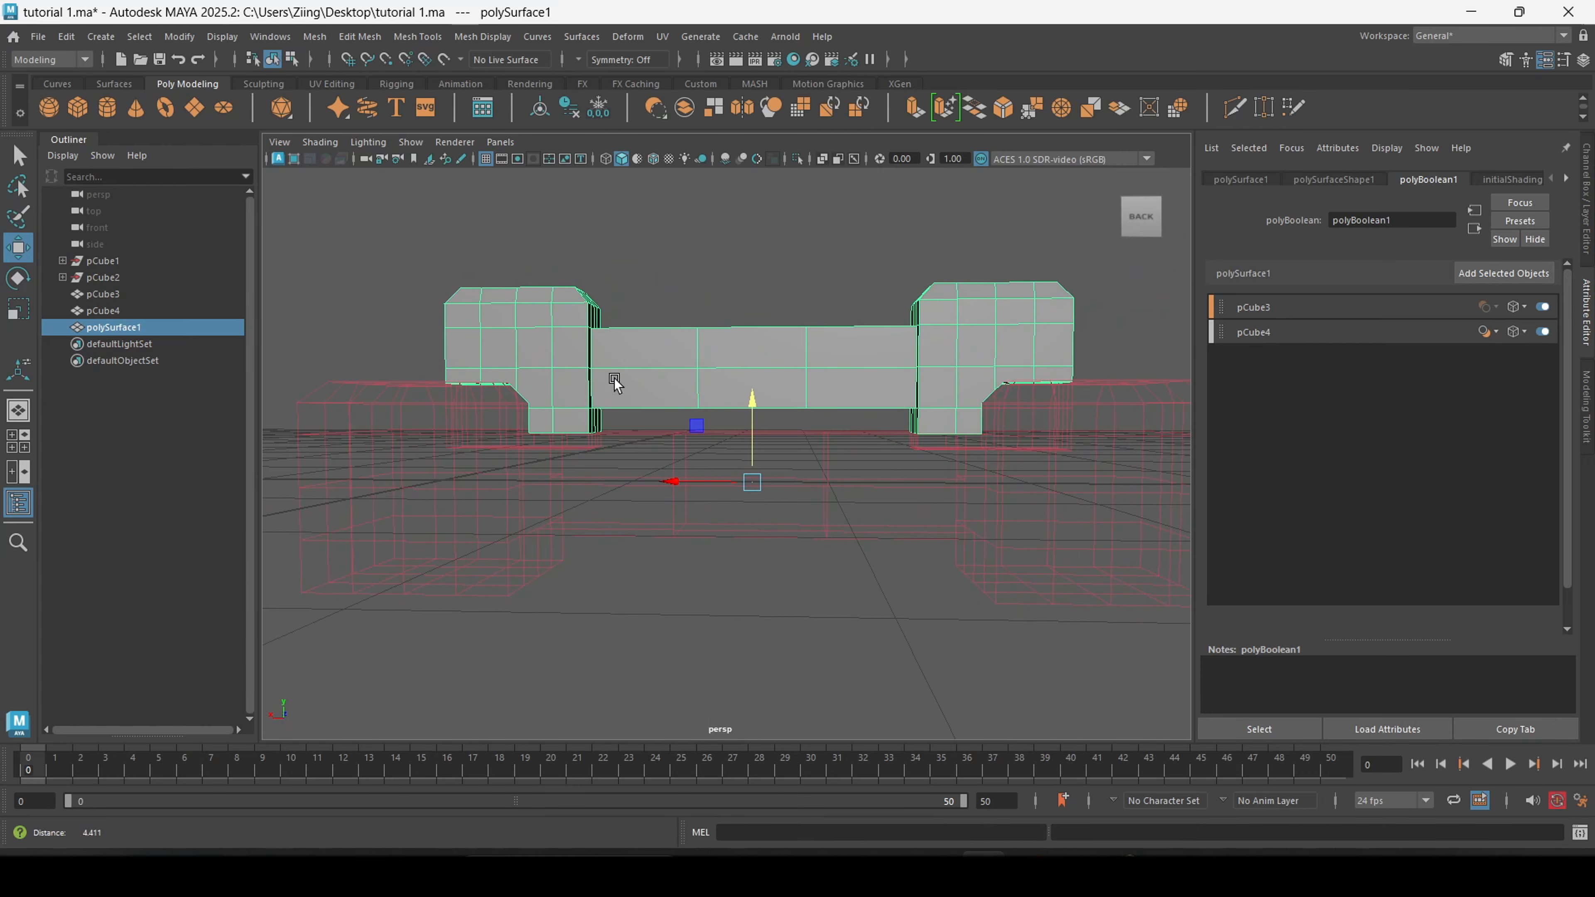
pyautogui.keyDown('alt'); pyautogui.moveTo(613, 378); pyautogui.dragTo(588, 369, button='right'); pyautogui.keyUp('alt')
pyautogui.keyDown('alt'); pyautogui.moveTo(587, 372); pyautogui.dragTo(647, 402); pyautogui.keyUp('alt')
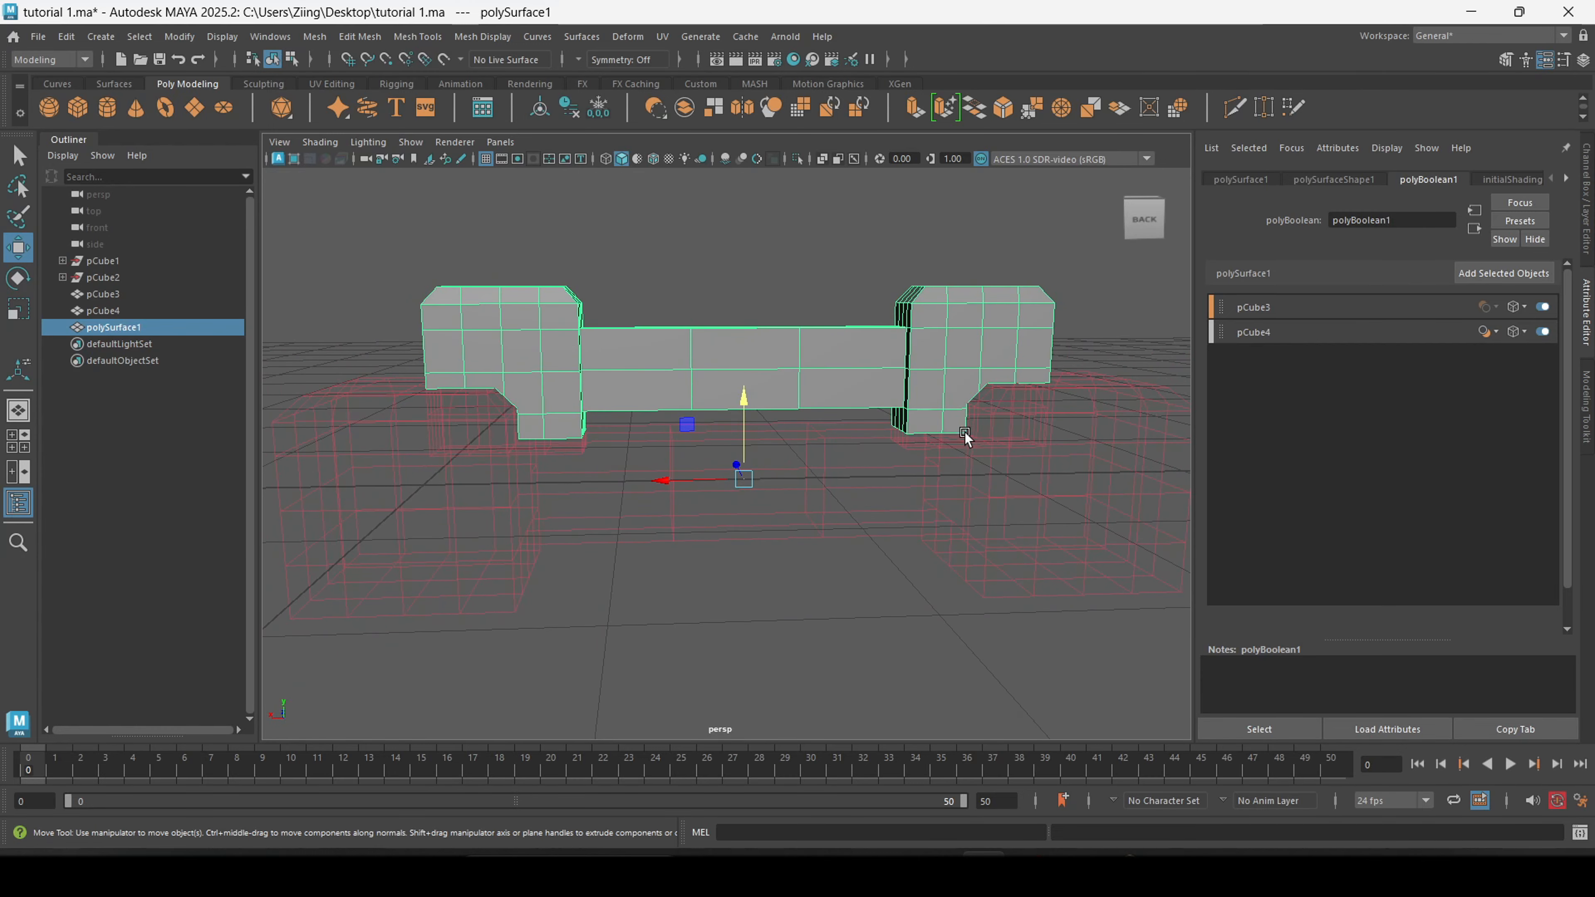
# - Set the Boolean operation of pCube4 to Difference (A-B) so the raised copy cuts into the lower mesh
pyautogui.click(1492, 332)
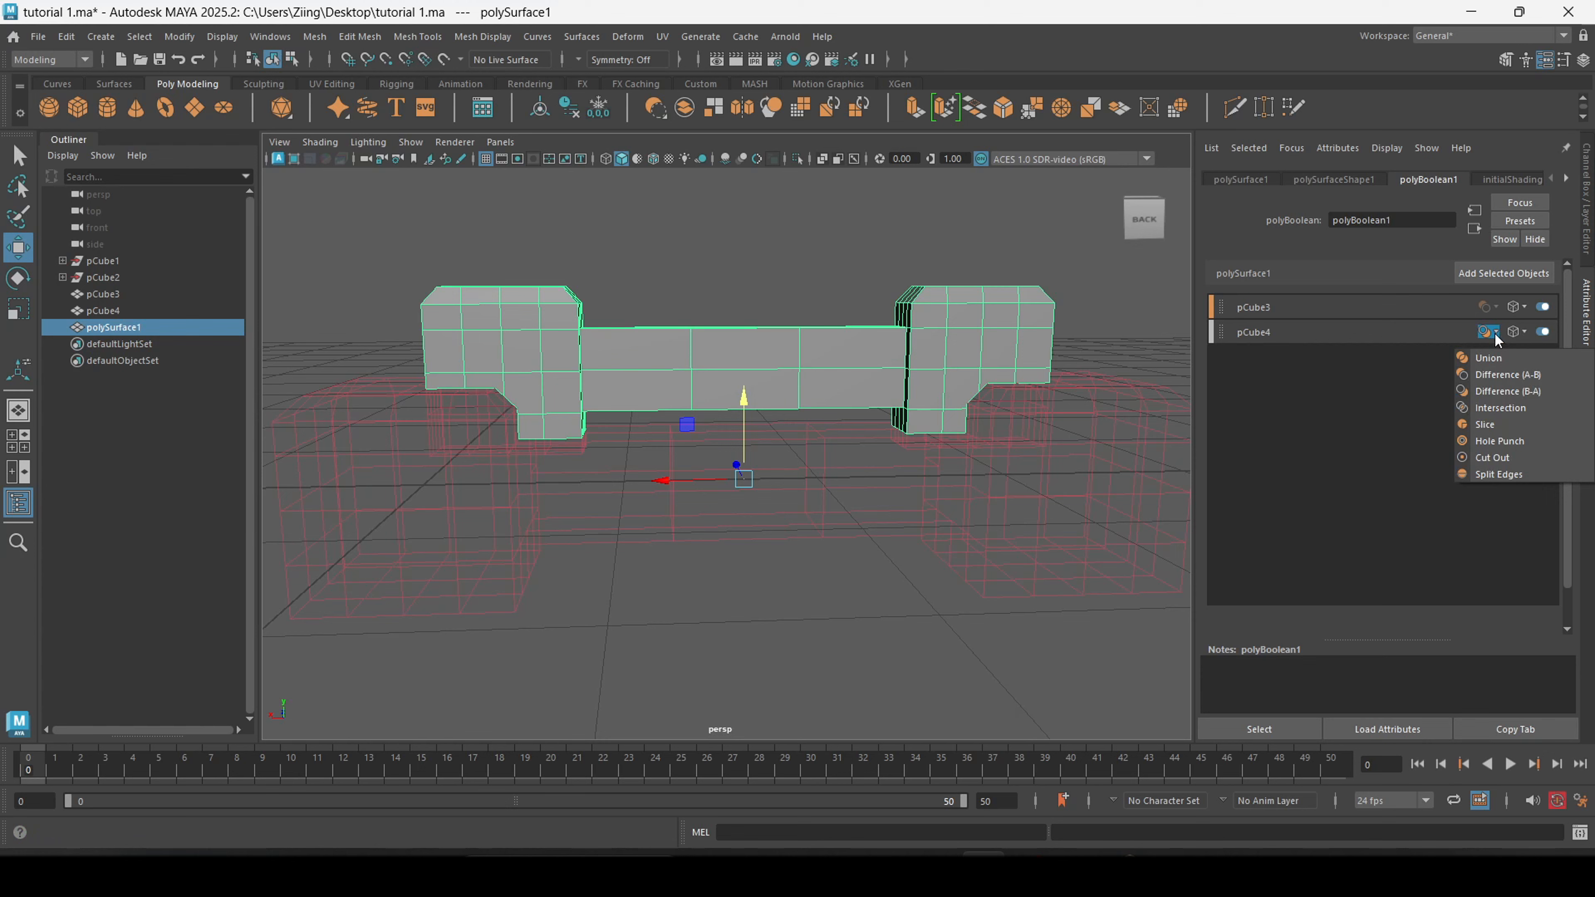
pyautogui.click(1498, 376)
pyautogui.keyDown('alt'); pyautogui.moveTo(849, 372); pyautogui.dragTo(730, 375); pyautogui.keyUp('alt')
pyautogui.moveTo(730, 375)
pyautogui.keyDown('alt'); pyautogui.mouseDown(button='middle')
pyautogui.moveTo(774, 356)
pyautogui.moveTo(756, 371)
pyautogui.mouseUp(button='middle'); pyautogui.keyUp('alt')
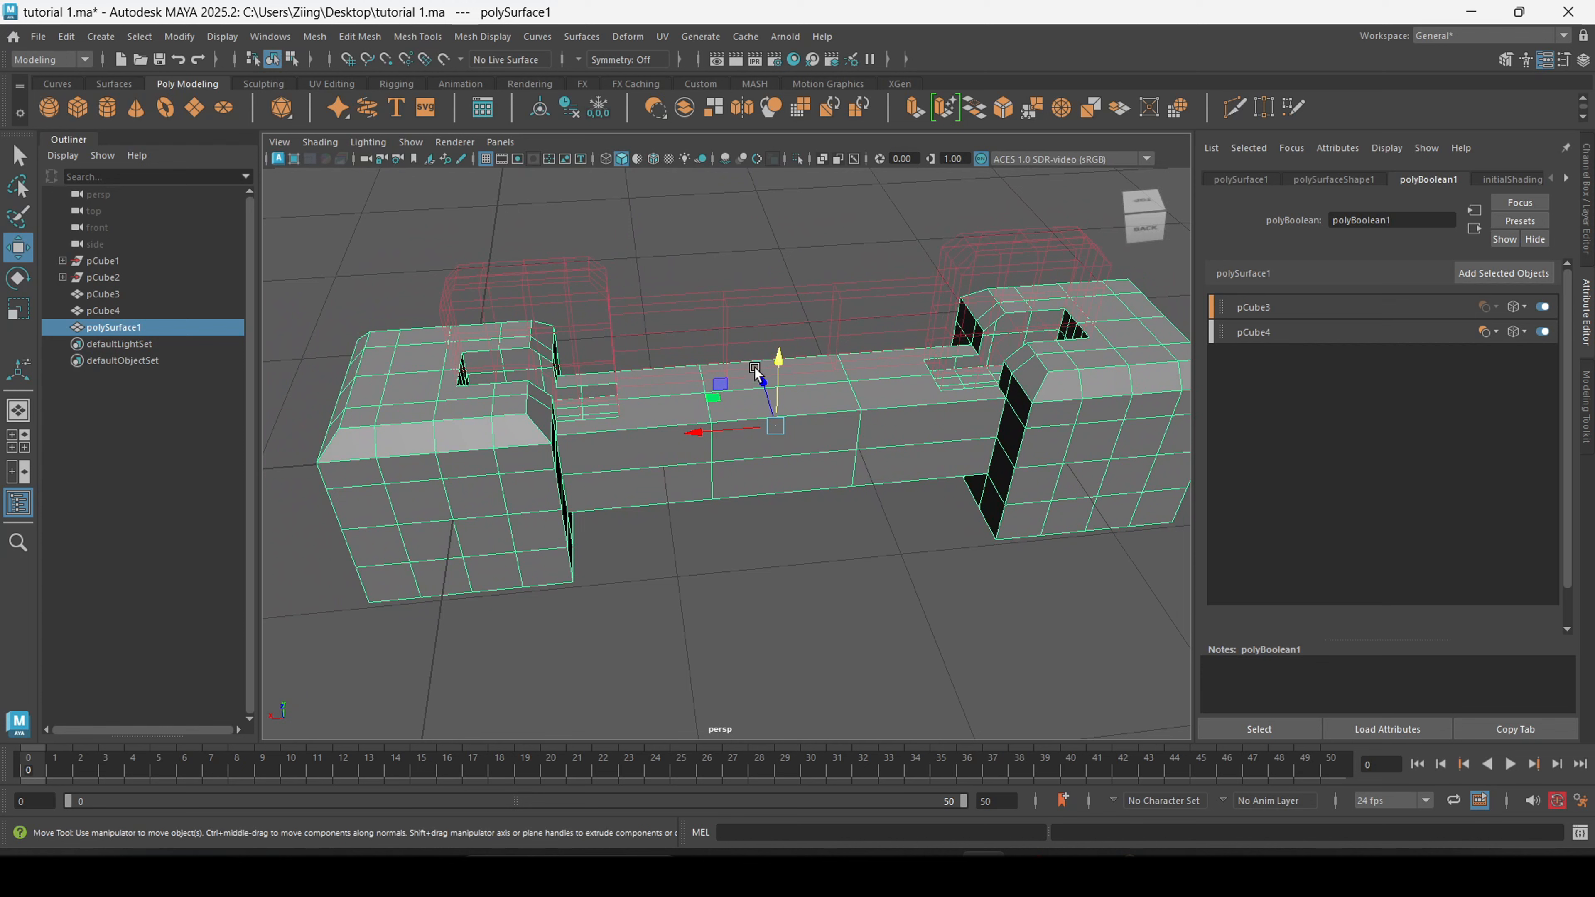
pyautogui.click(779, 360)
pyautogui.keyDown('alt'); pyautogui.moveTo(704, 443); pyautogui.dragTo(688, 458, button='middle'); pyautogui.keyUp('alt')
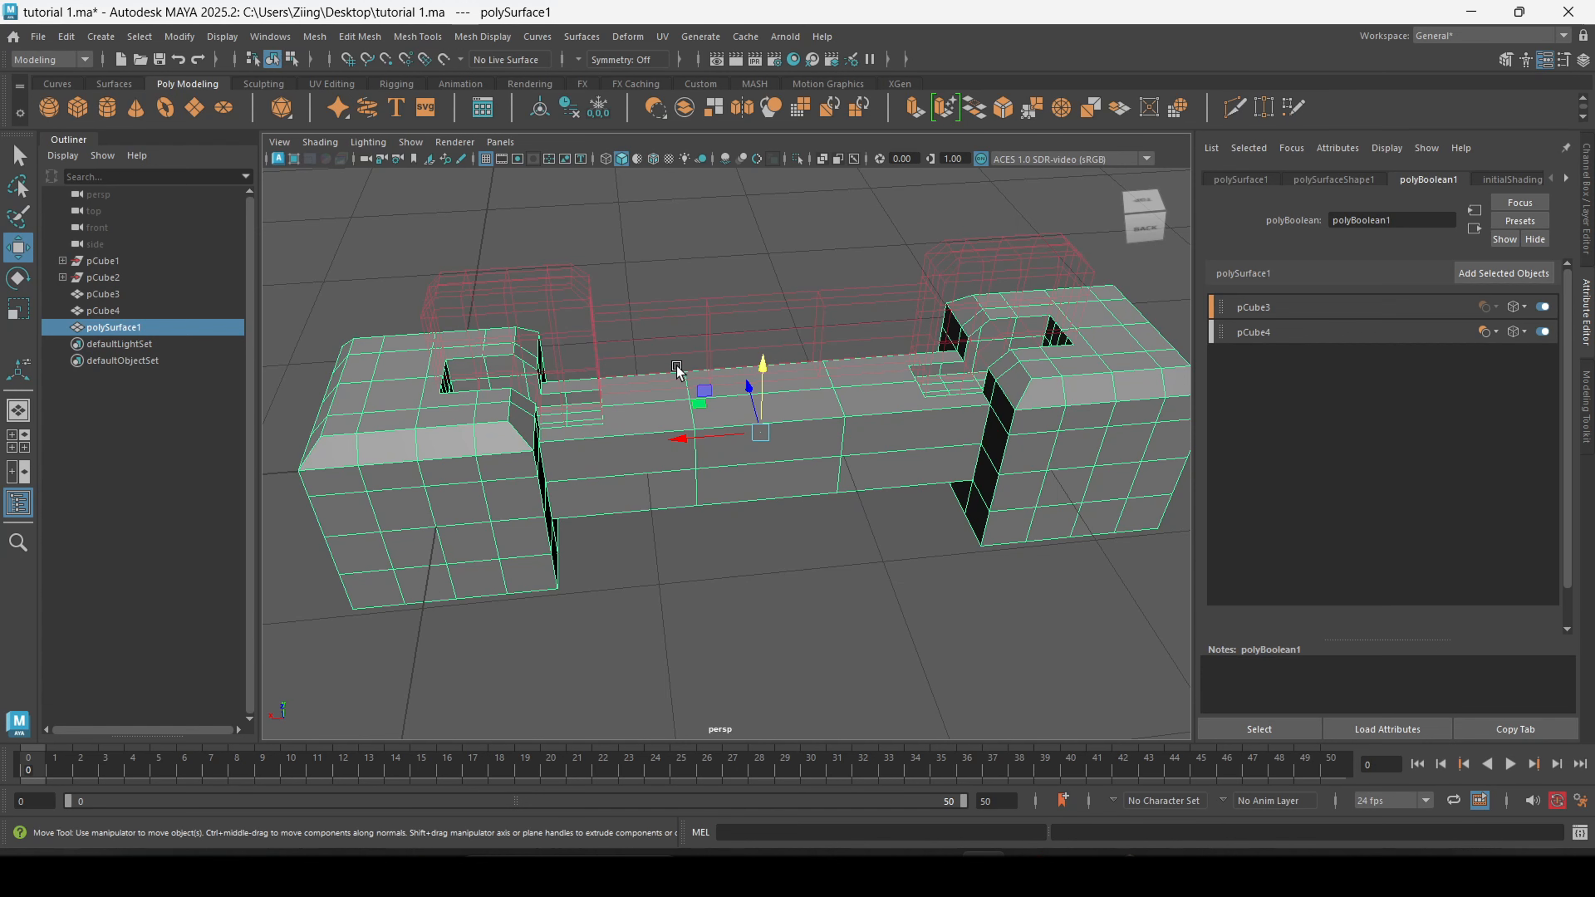
# - Bevel the Boolean result with a Fraction of 0.5 and 1 segment, and inspect the bevelled notches
pyautogui.click(1590, 402)
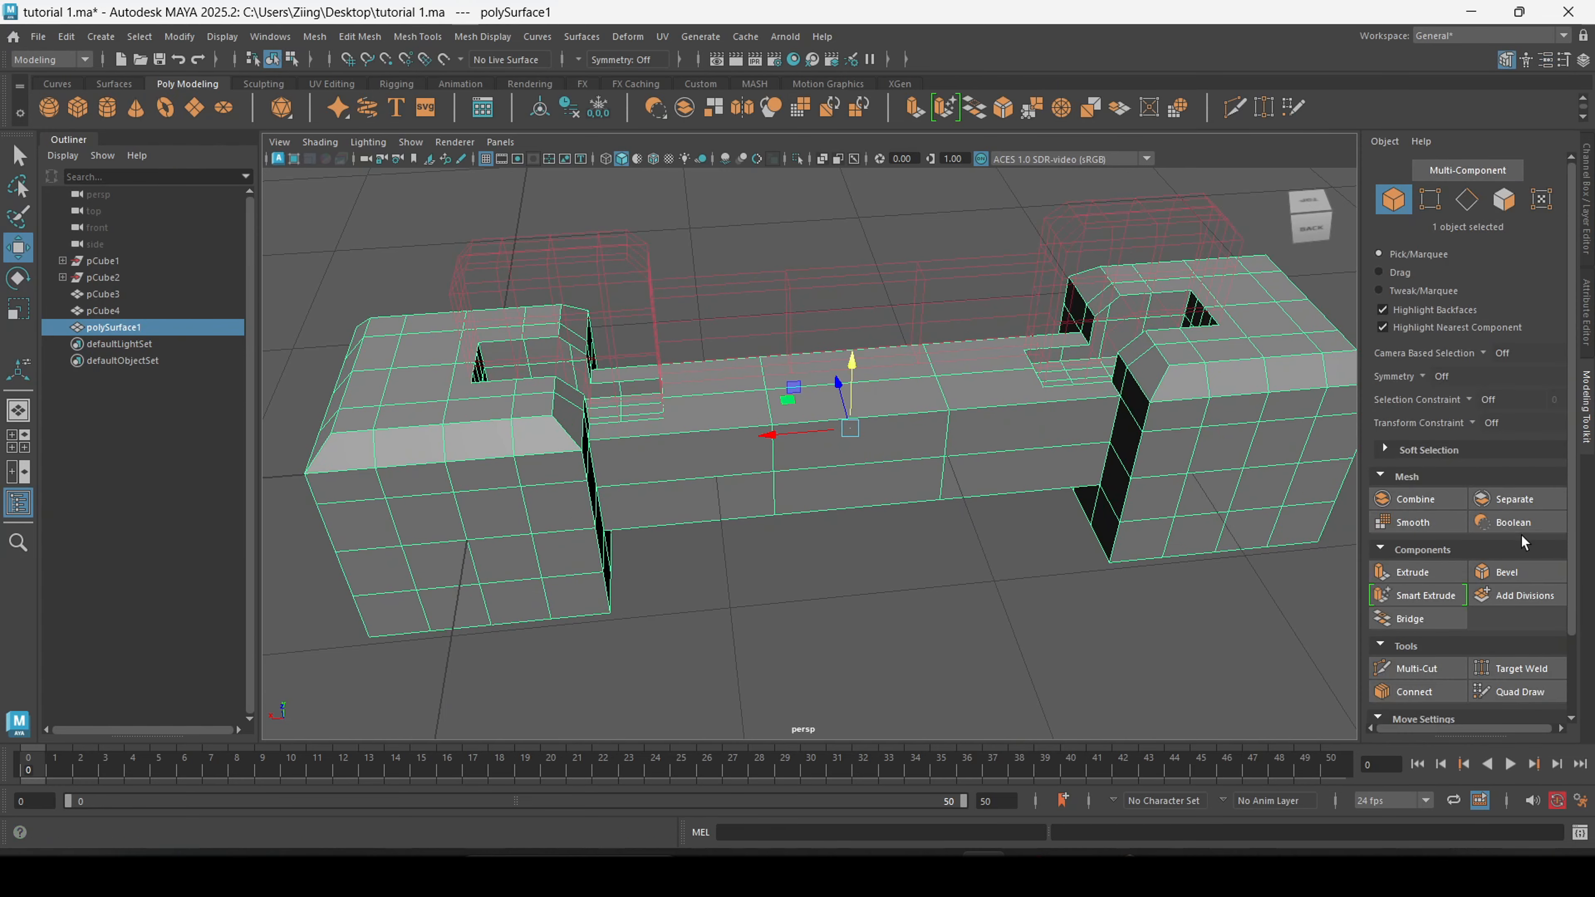
pyautogui.click(1507, 575)
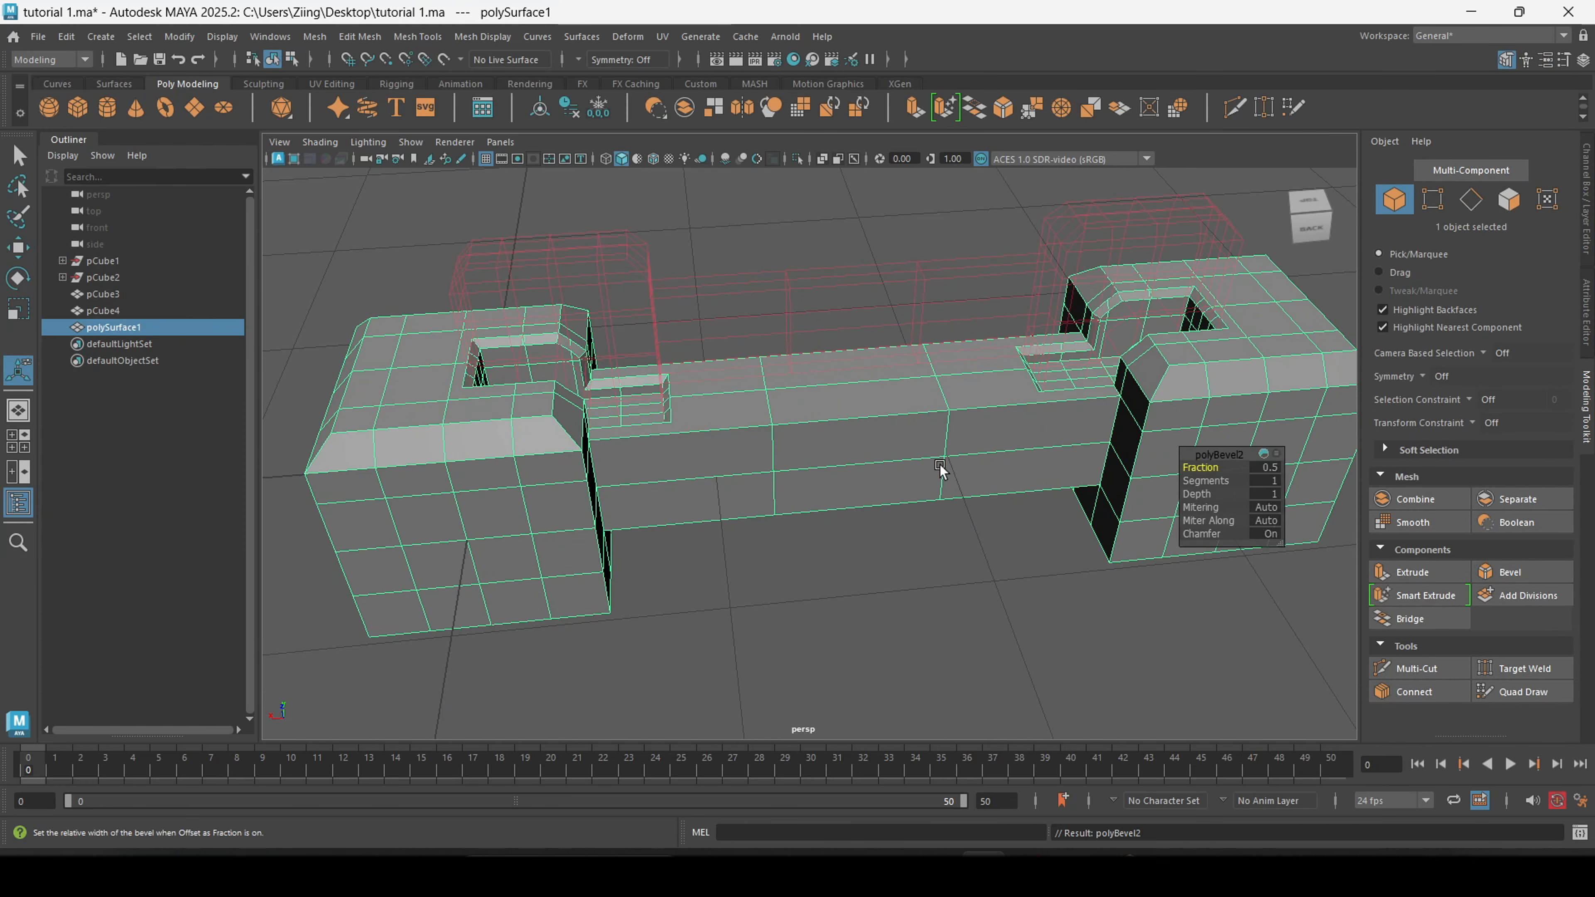
pyautogui.scroll(5, 629, 367)
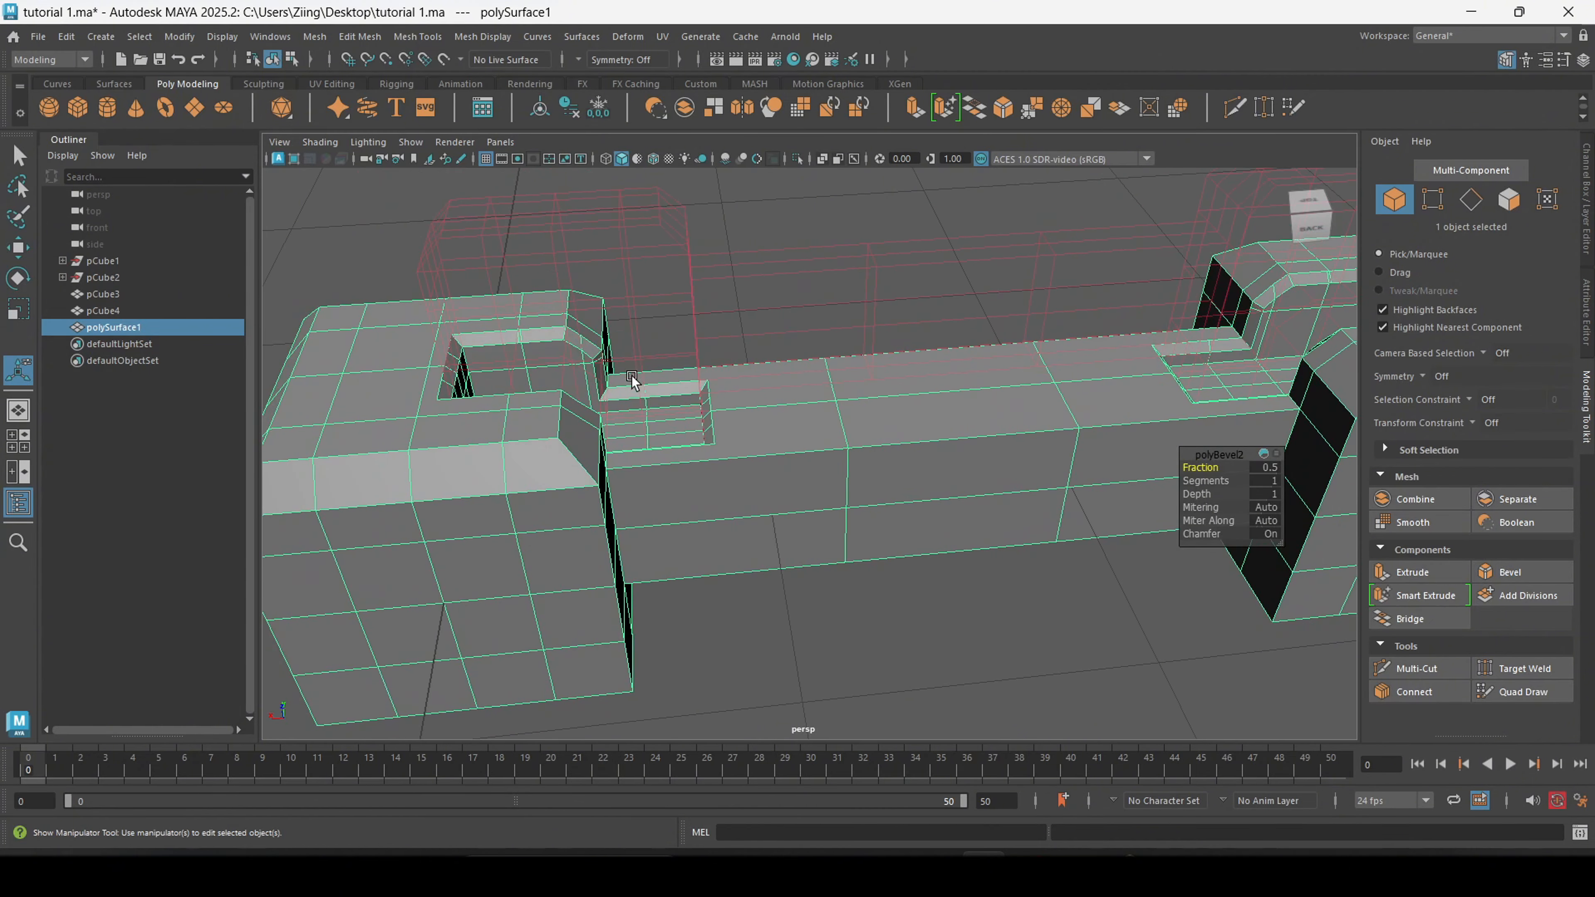
pyautogui.keyDown('alt'); pyautogui.moveTo(584, 353); pyautogui.dragTo(542, 346); pyautogui.keyUp('alt')
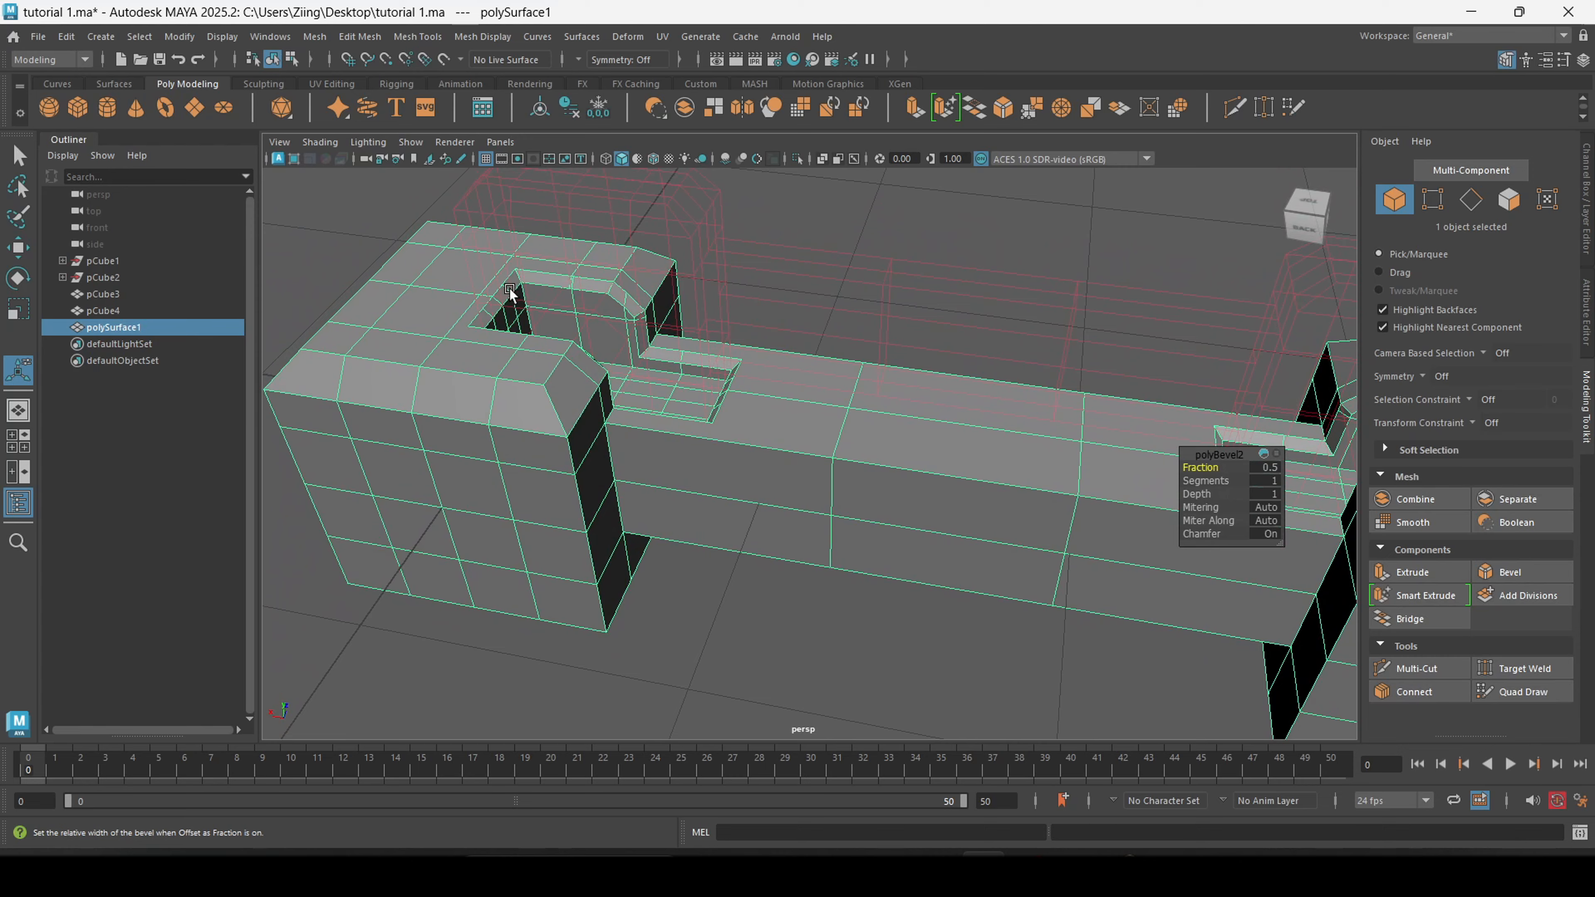
pyautogui.keyDown('alt'); pyautogui.moveTo(511, 293); pyautogui.dragTo(652, 361); pyautogui.keyUp('alt')
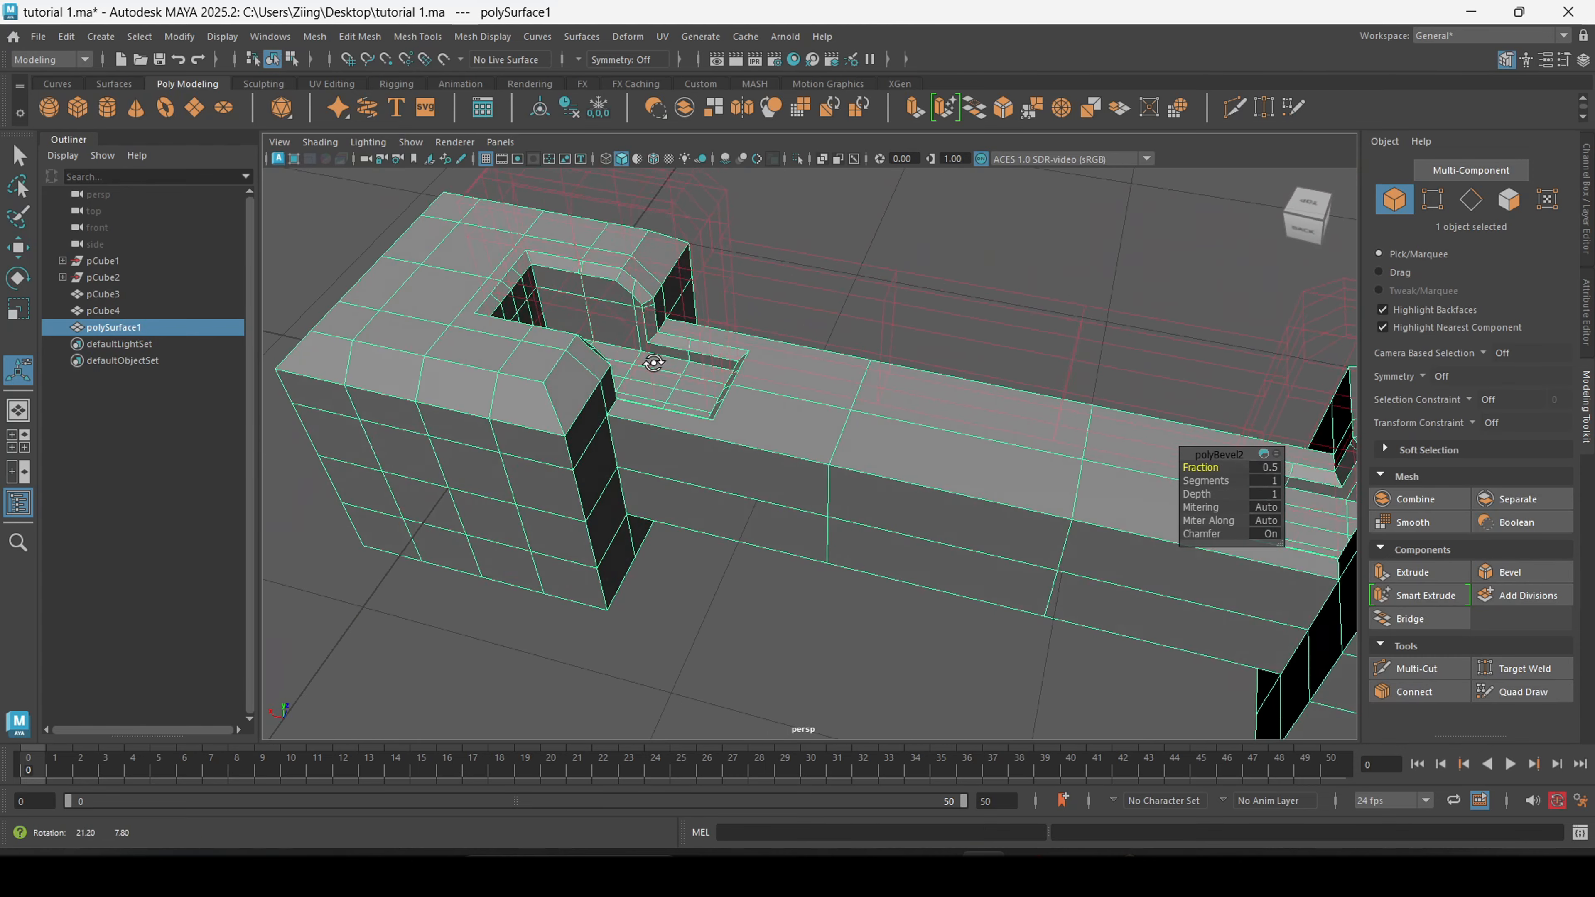
pyautogui.keyDown('alt'); pyautogui.moveTo(651, 360); pyautogui.dragTo(615, 341, button='right'); pyautogui.keyUp('alt')
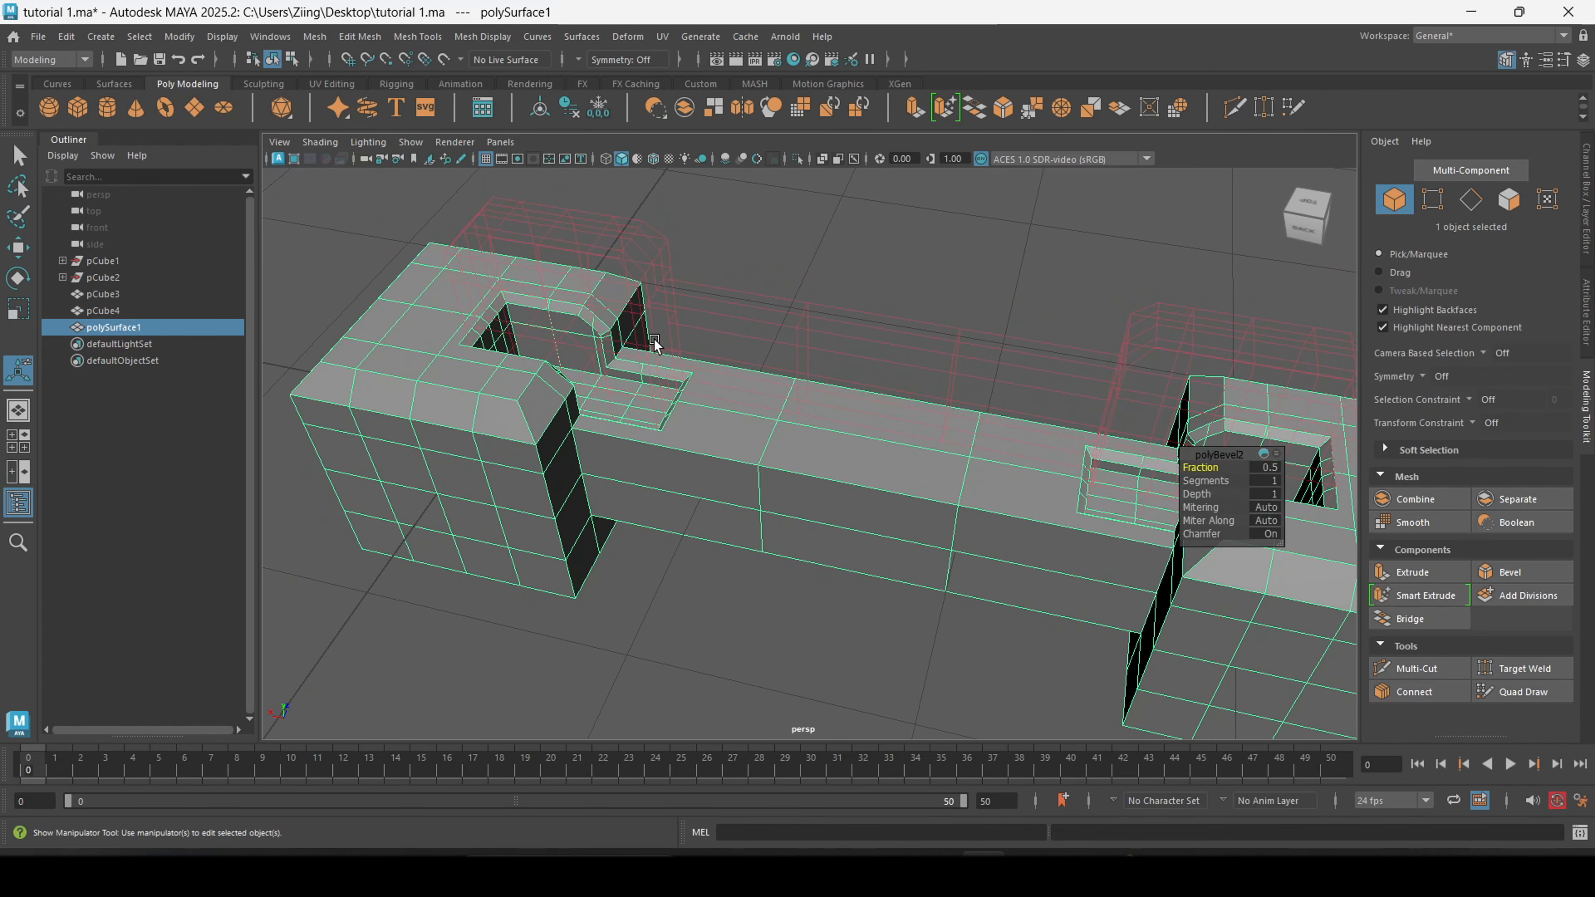
pyautogui.keyDown('alt'); pyautogui.moveTo(654, 344); pyautogui.dragTo(663, 370); pyautogui.keyUp('alt')
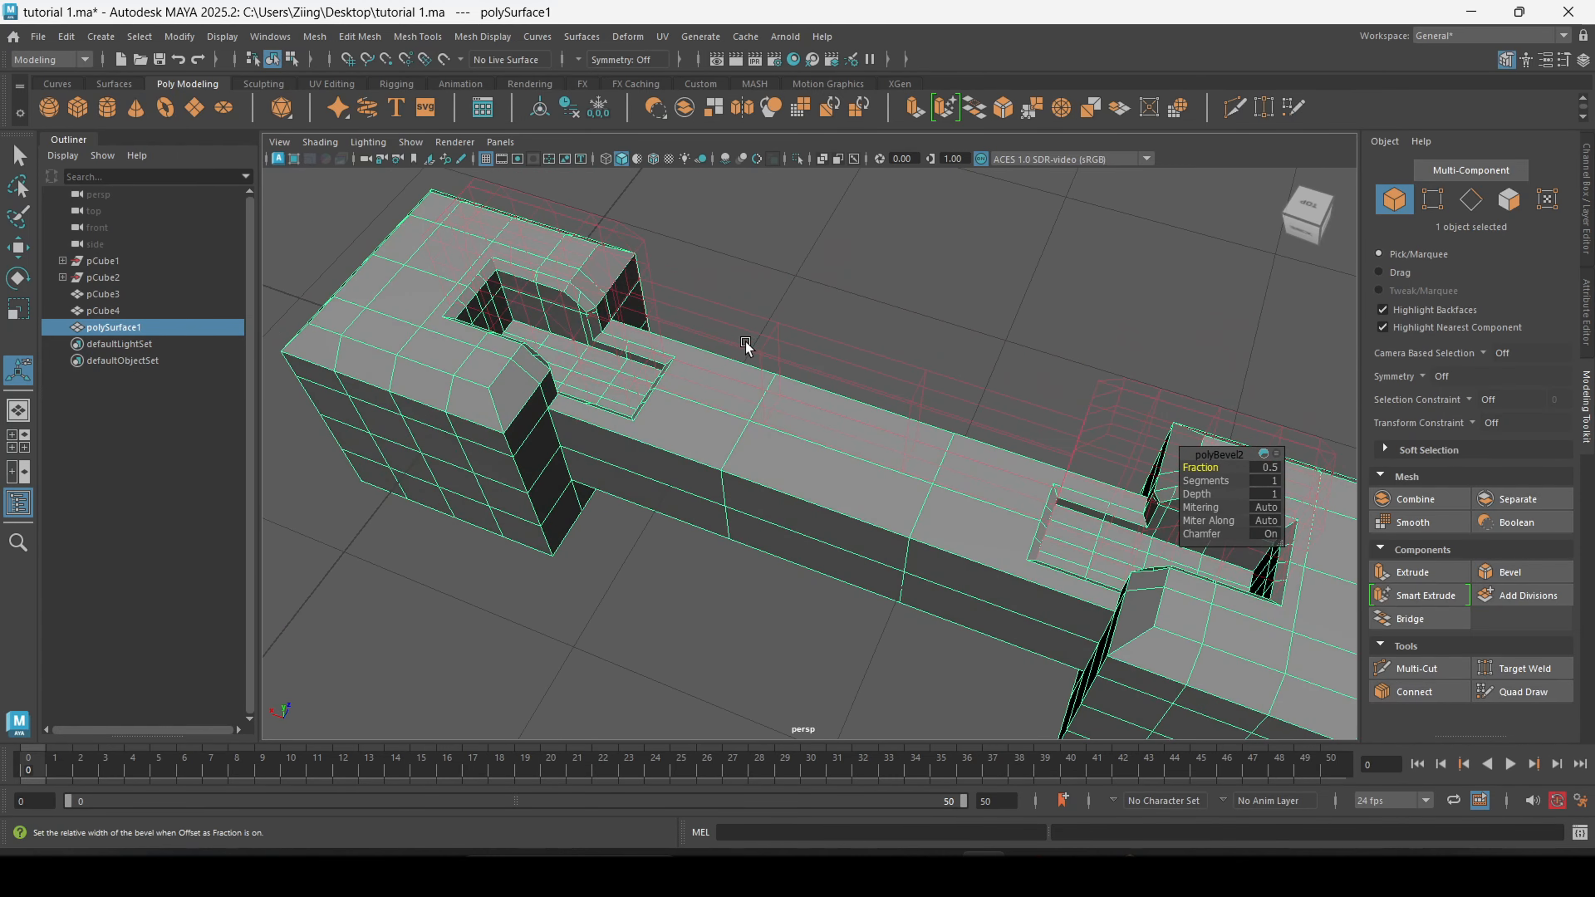
pyautogui.keyDown('alt'); pyautogui.moveTo(881, 409); pyautogui.dragTo(837, 395); pyautogui.keyUp('alt')
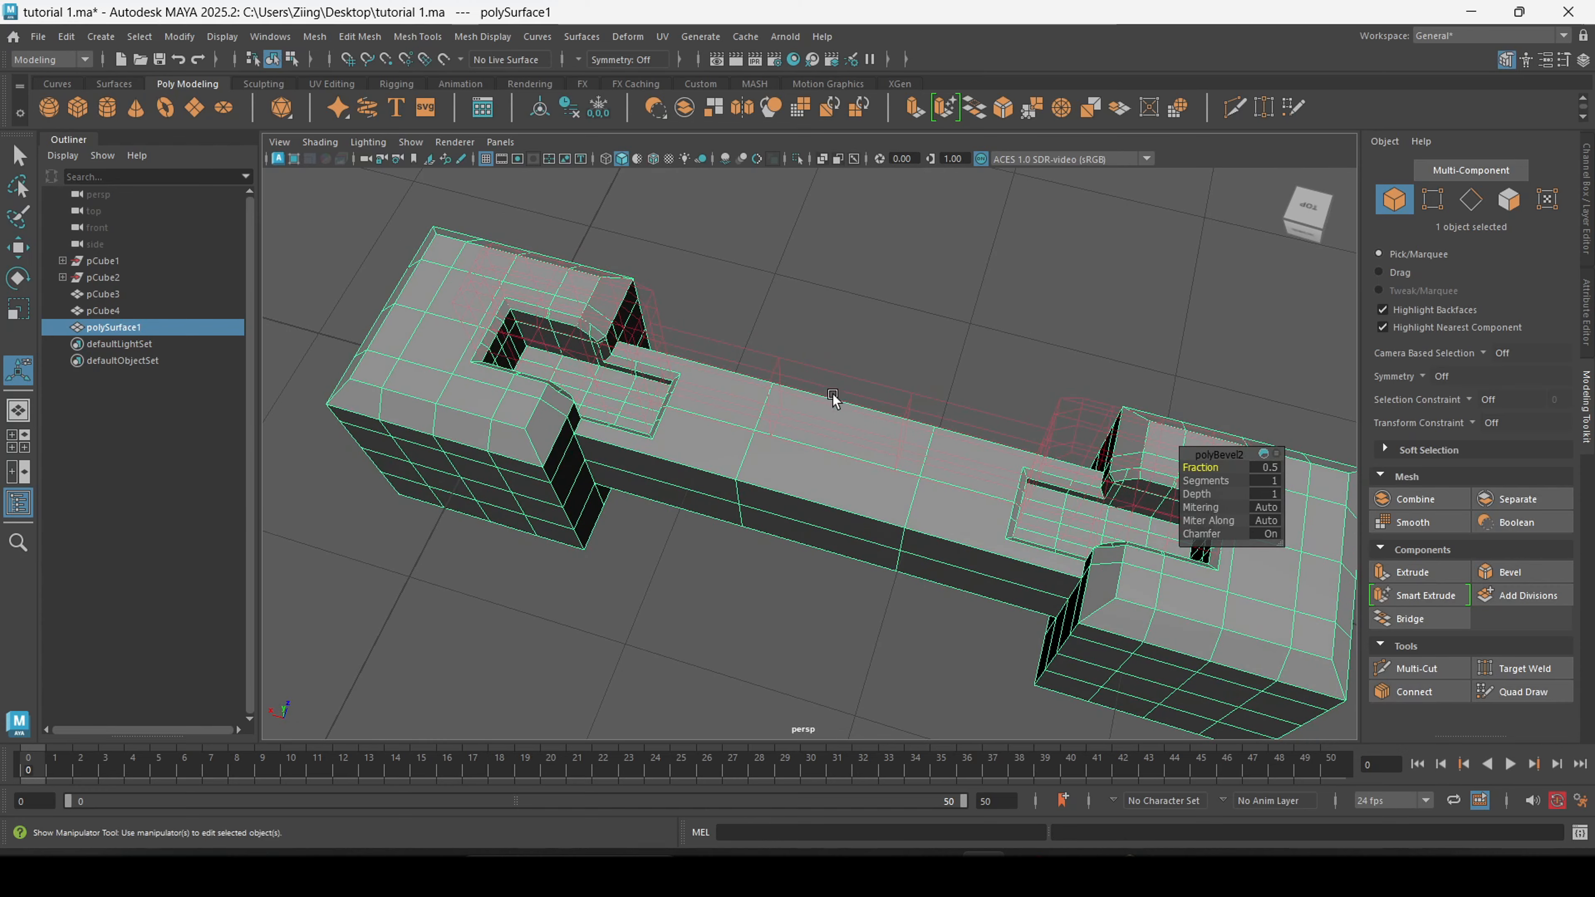
pyautogui.keyDown('alt'); pyautogui.moveTo(666, 372); pyautogui.dragTo(761, 338); pyautogui.keyUp('alt')
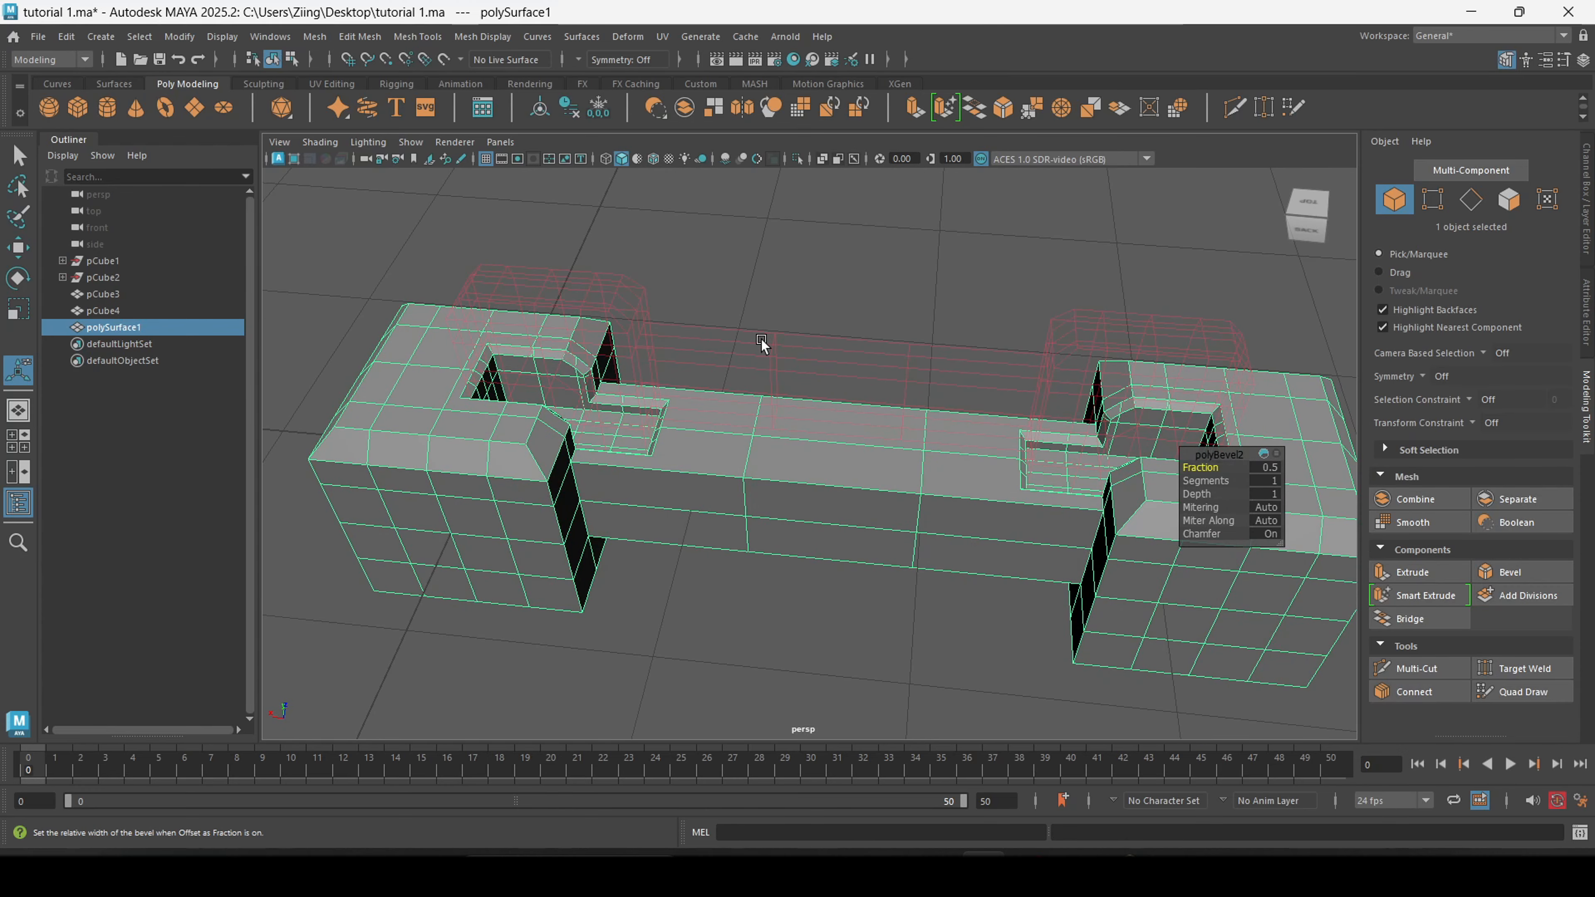
# - Select the cutter pCube4 and scale it narrower along Z and wider along X to reshape the notches
pyautogui.click(762, 339)
pyautogui.press('r')
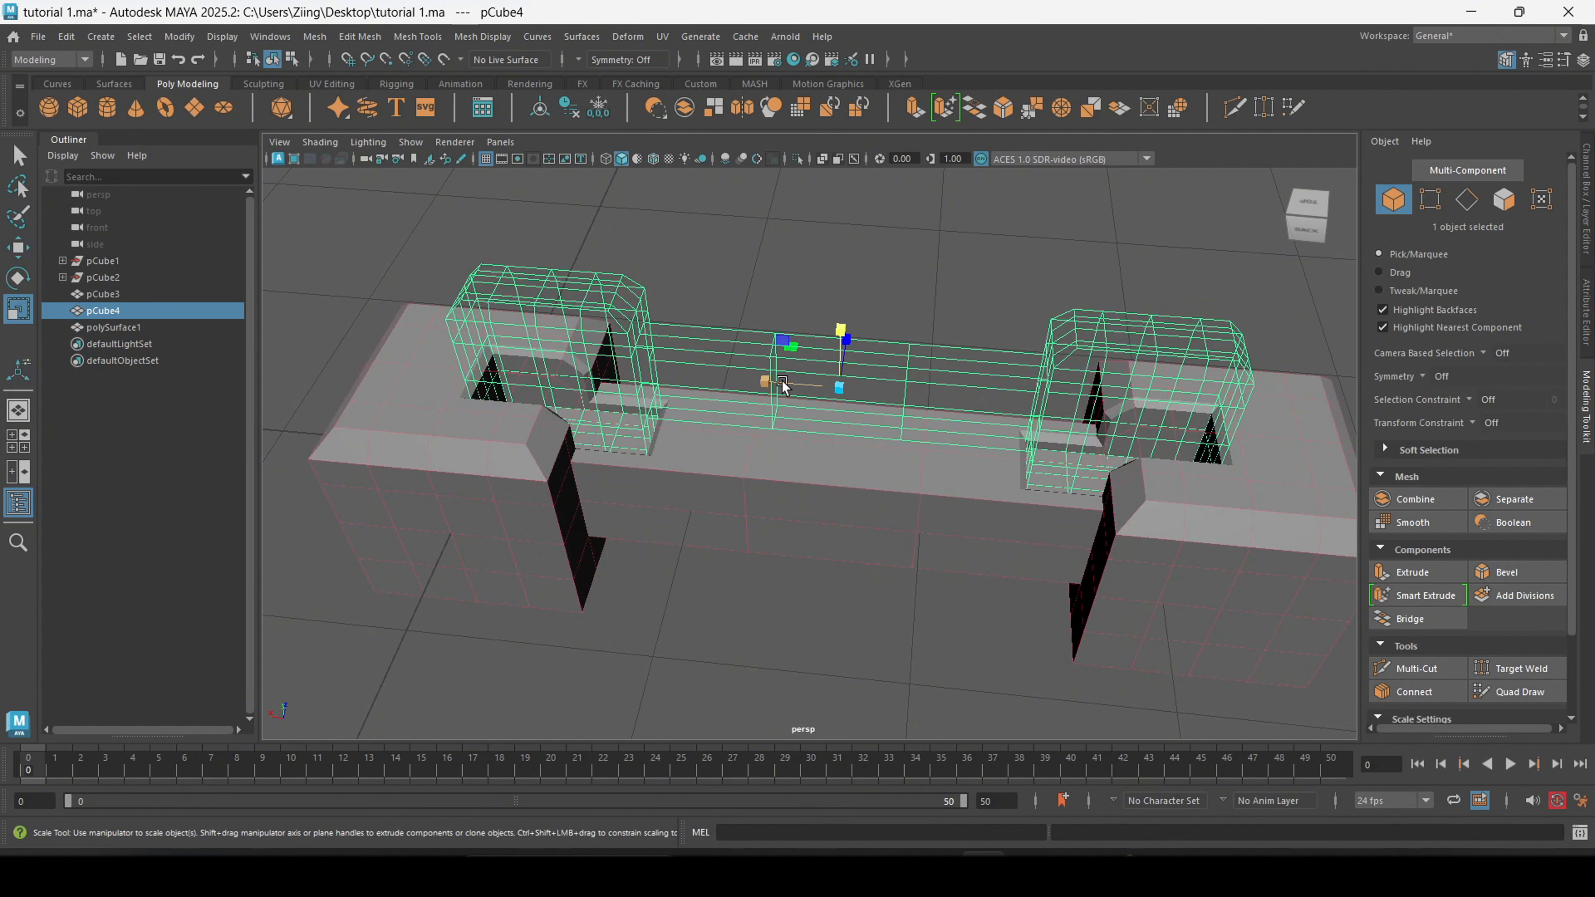
pyautogui.keyDown('alt'); pyautogui.moveTo(783, 384); pyautogui.dragTo(757, 412); pyautogui.keyUp('alt')
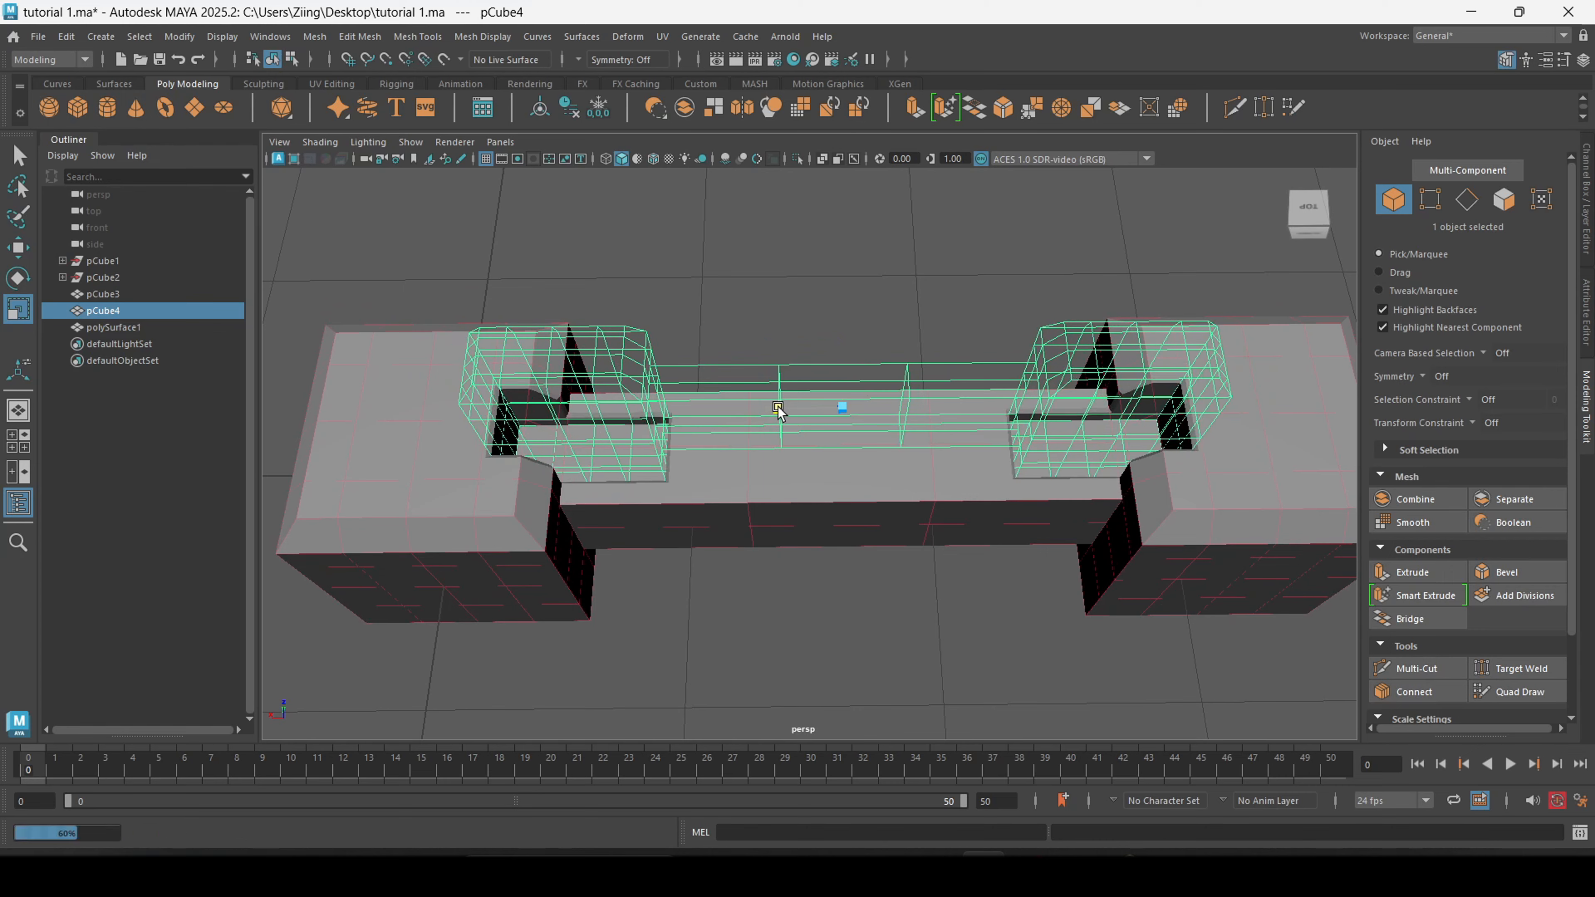
pyautogui.keyDown('alt'); pyautogui.moveTo(755, 413); pyautogui.dragTo(549, 401); pyautogui.keyUp('alt')
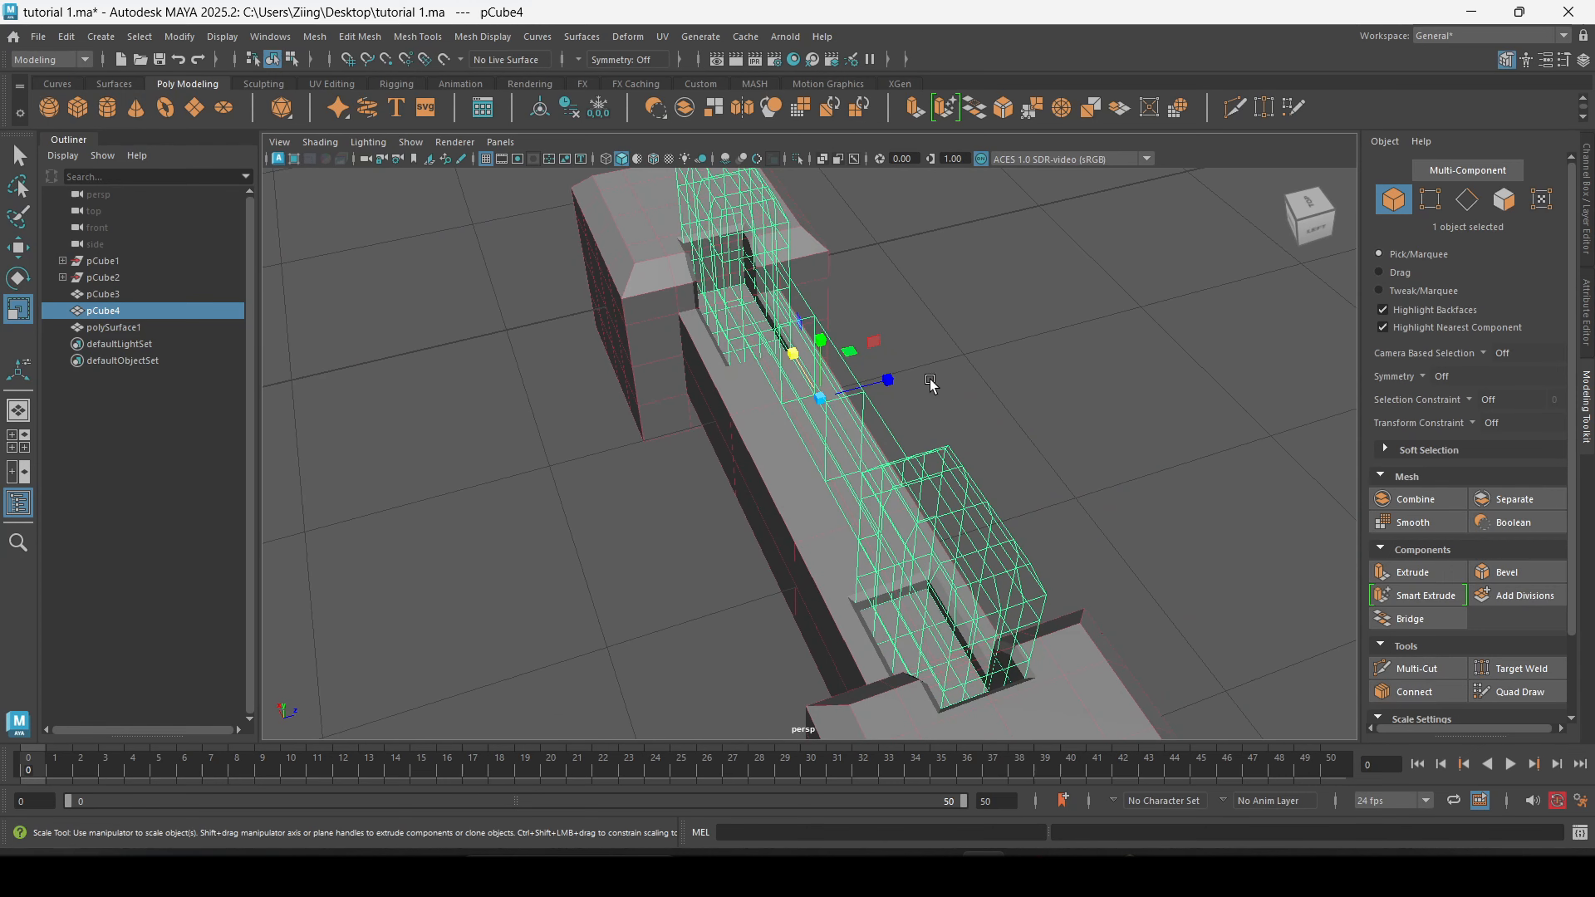
pyautogui.moveTo(888, 376); pyautogui.dragTo(808, 383)
pyautogui.keyDown('alt'); pyautogui.moveTo(873, 375); pyautogui.dragTo(933, 366); pyautogui.keyUp('alt')
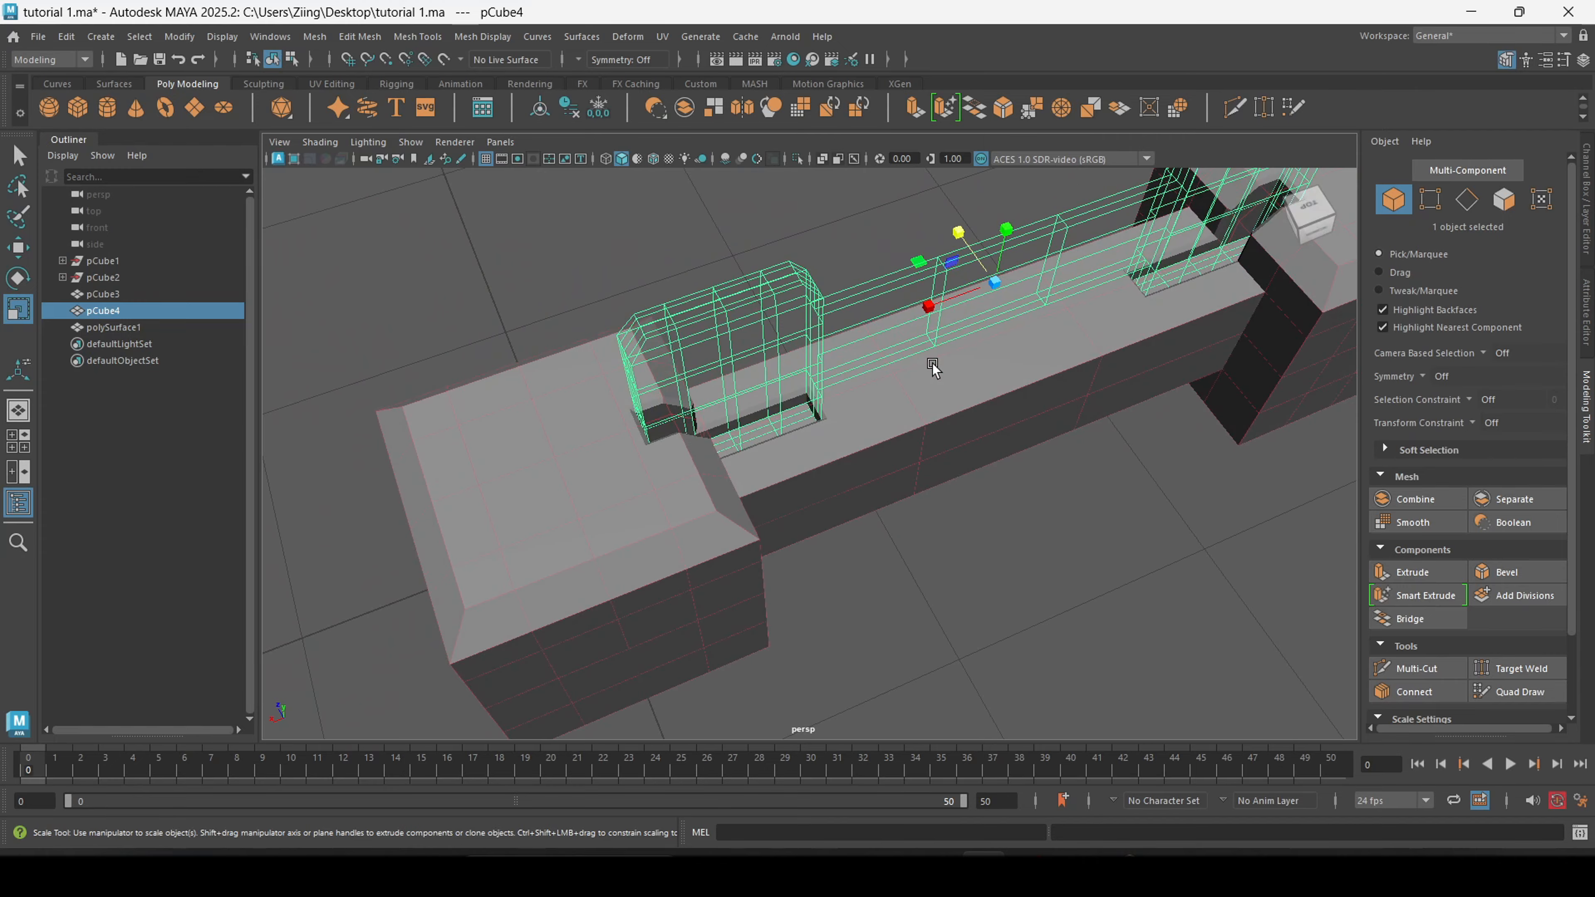
pyautogui.moveTo(932, 306); pyautogui.dragTo(913, 313)
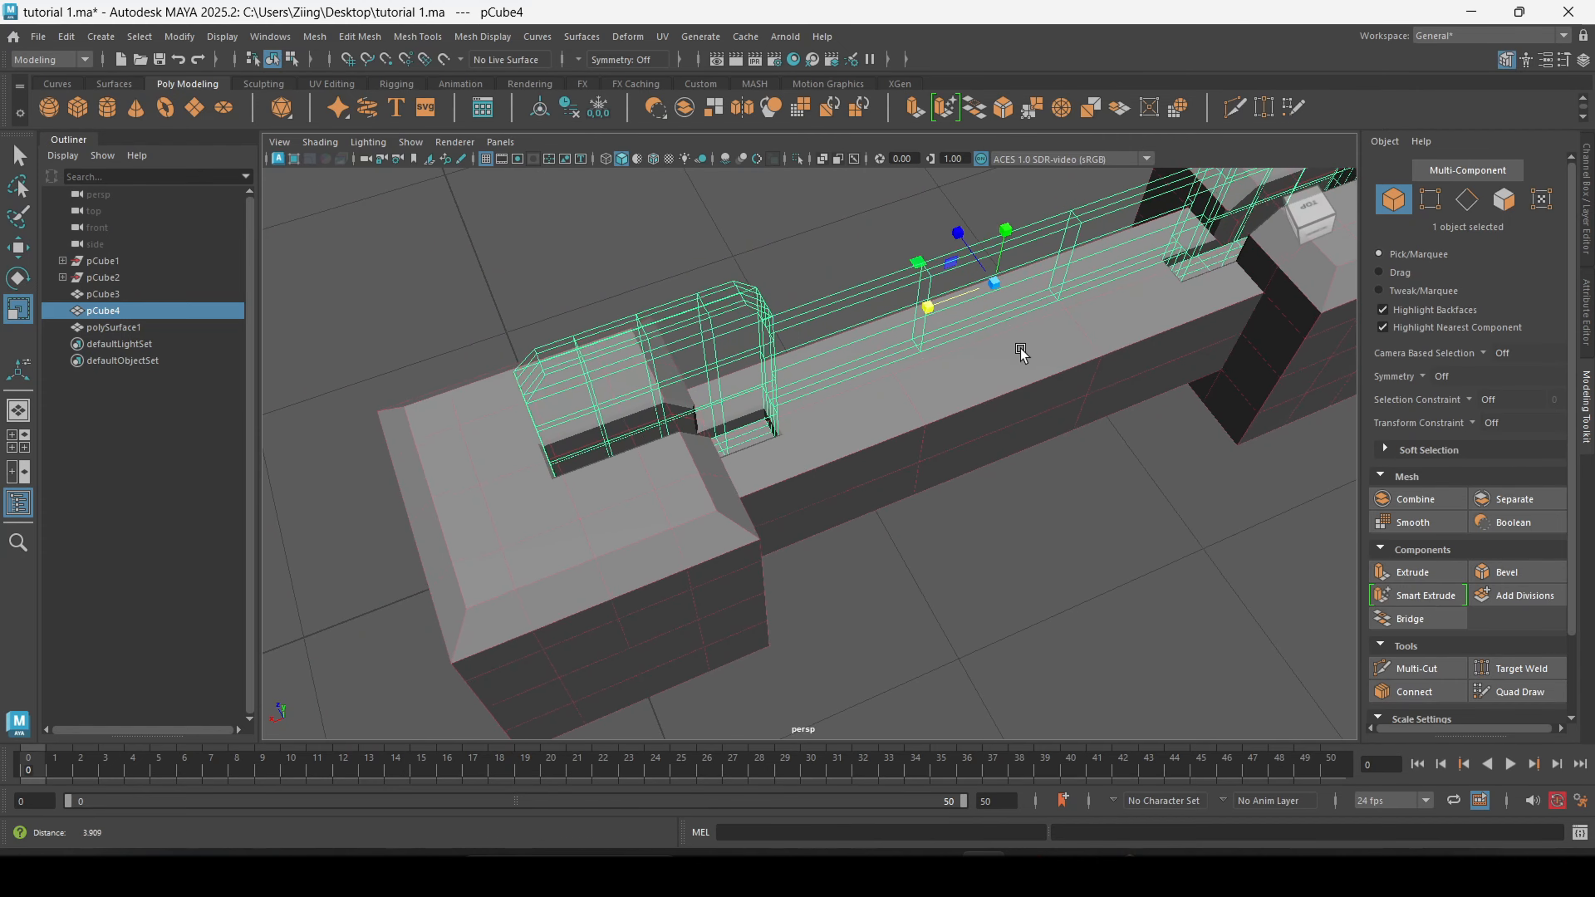
pyautogui.keyDown('alt'); pyautogui.moveTo(1022, 349); pyautogui.dragTo(760, 390); pyautogui.keyUp('alt')
pyautogui.moveTo(954, 392); pyautogui.dragTo(767, 341)
pyautogui.keyDown('alt'); pyautogui.moveTo(767, 339); pyautogui.dragTo(745, 323, button='middle'); pyautogui.keyUp('alt')
pyautogui.keyDown('alt'); pyautogui.moveTo(793, 357); pyautogui.dragTo(730, 321, button='right'); pyautogui.keyUp('alt')
pyautogui.keyDown('alt'); pyautogui.moveTo(730, 321); pyautogui.dragTo(703, 334, button='middle'); pyautogui.keyUp('alt')
pyautogui.keyDown('alt'); pyautogui.moveTo(713, 340); pyautogui.dragTo(763, 363, button='right'); pyautogui.keyUp('alt')
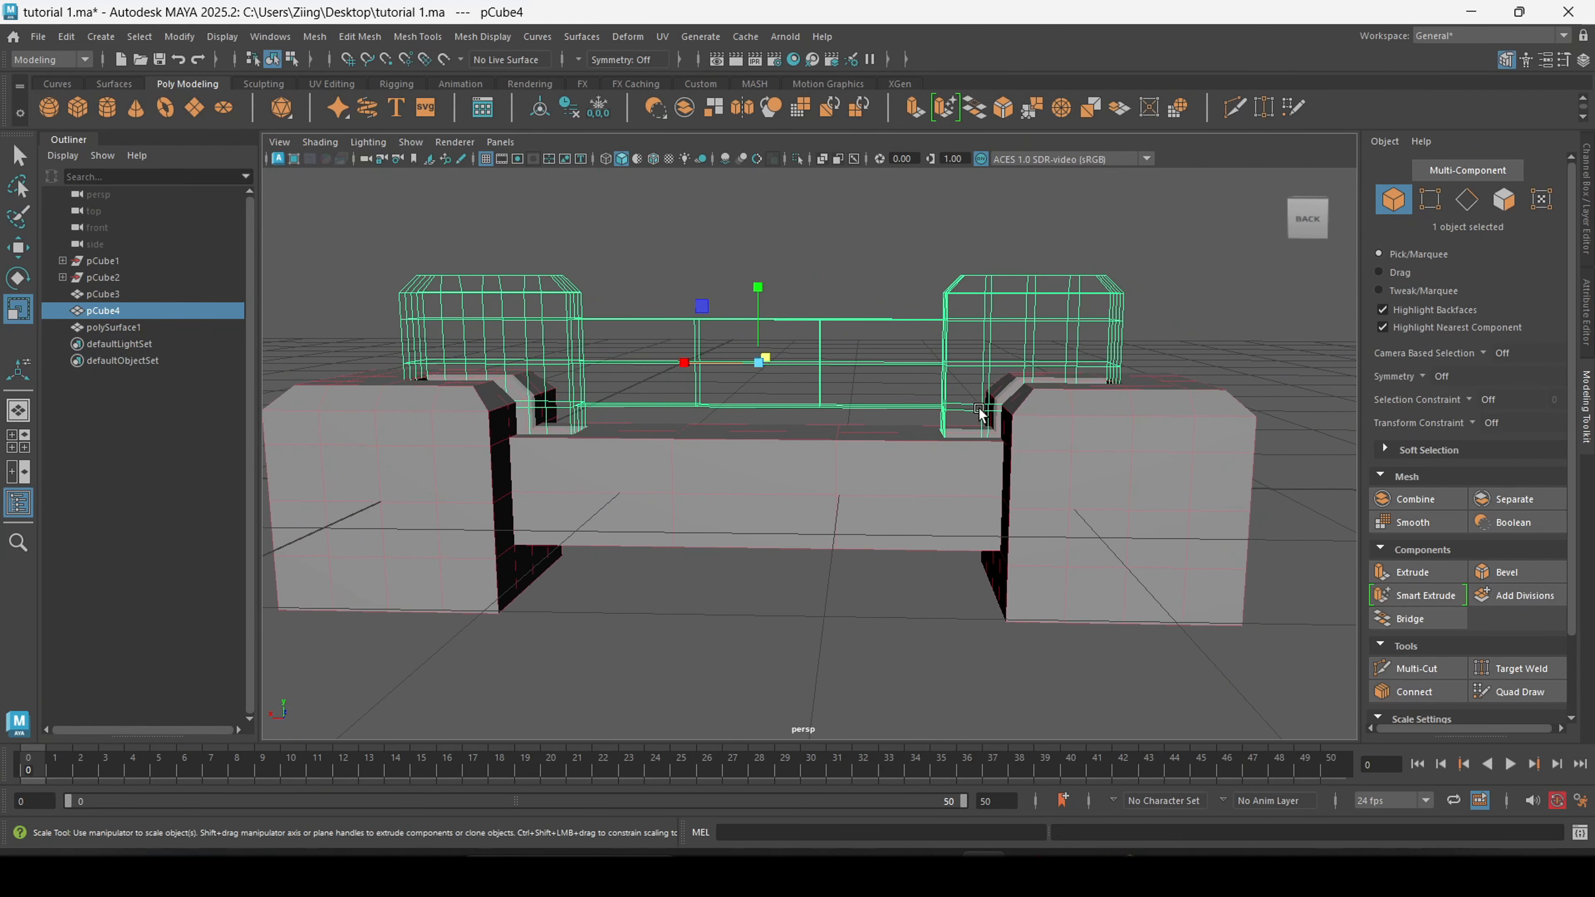
# - Select the Boolean result polySurface1, delete its construction history and clear the selection
pyautogui.moveTo(736, 423)
pyautogui.keyDown('alt'); pyautogui.mouseDown()
pyautogui.moveTo(770, 442)
pyautogui.moveTo(851, 391)
pyautogui.moveTo(727, 369)
pyautogui.moveTo(769, 406)
pyautogui.moveTo(936, 384)
pyautogui.moveTo(785, 433)
pyautogui.moveTo(783, 402)
pyautogui.moveTo(731, 408)
pyautogui.moveTo(747, 363)
pyautogui.moveTo(738, 394)
pyautogui.mouseUp(); pyautogui.keyUp('alt')
pyautogui.moveTo(738, 393); pyautogui.dragTo(785, 336, button='right')
pyautogui.click(785, 392)
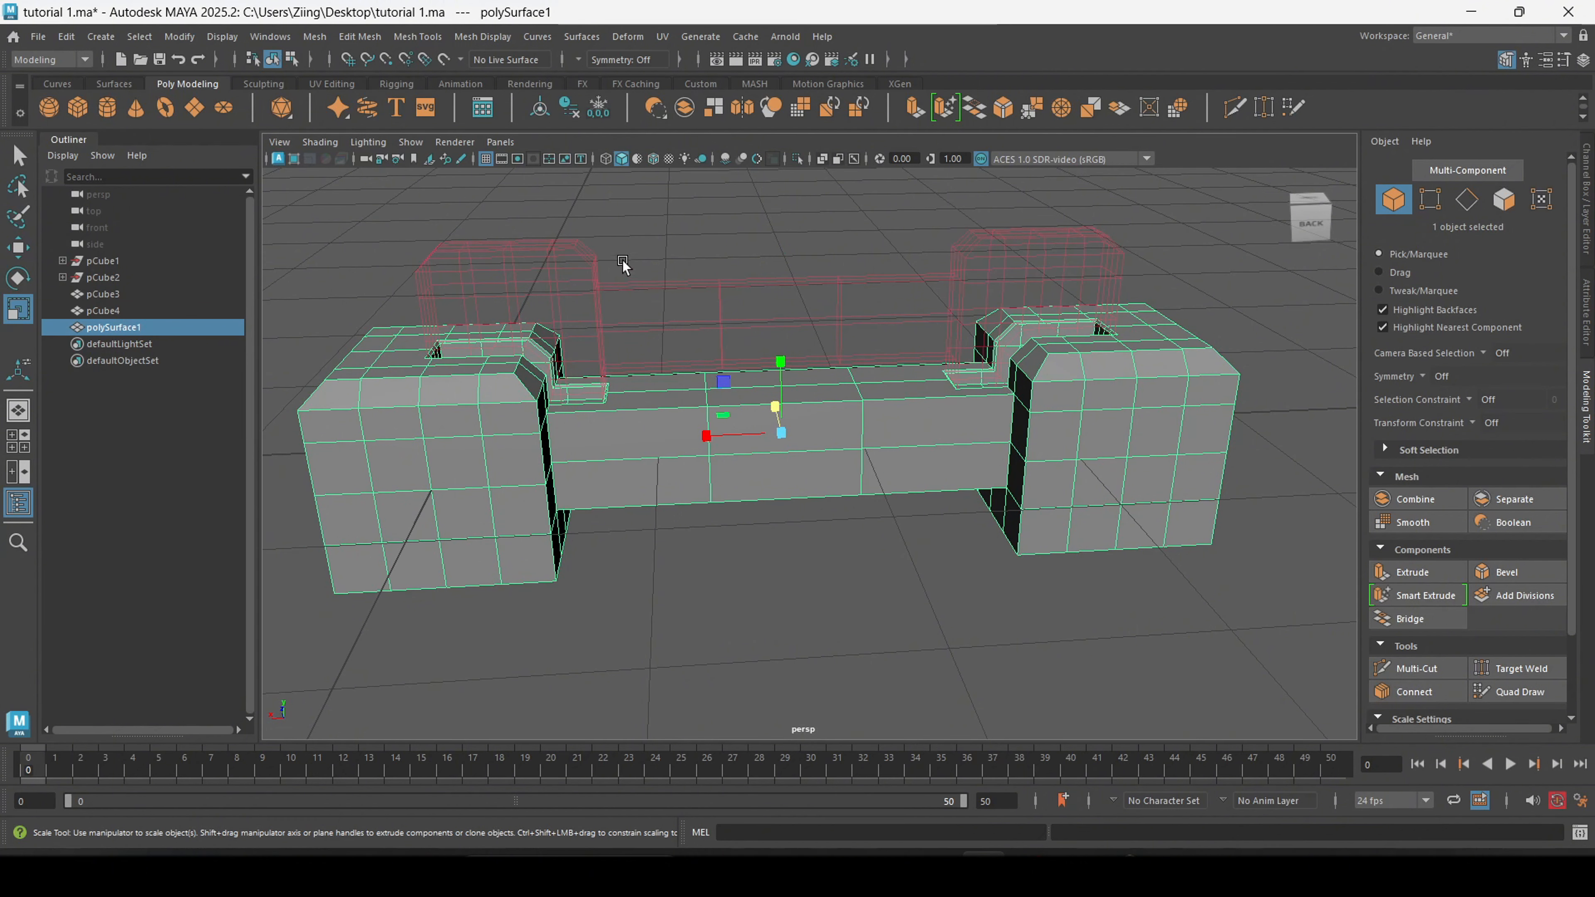
pyautogui.click(571, 113)
pyautogui.keyDown('alt'); pyautogui.moveTo(642, 240); pyautogui.dragTo(649, 279, button='middle'); pyautogui.keyUp('alt')
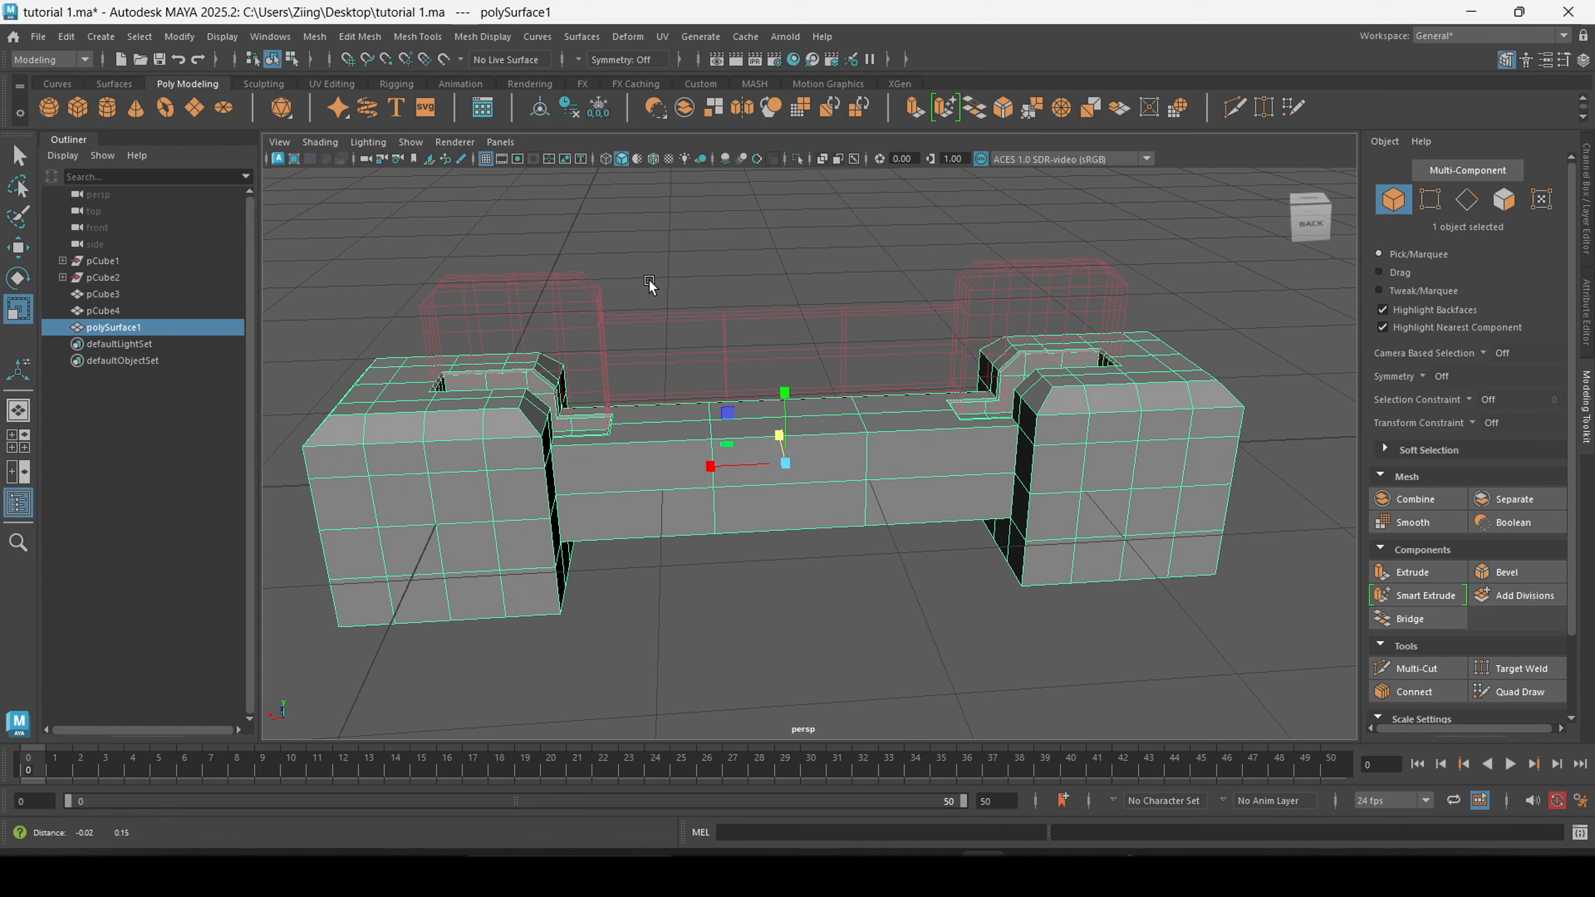
pyautogui.keyDown('alt'); pyautogui.moveTo(667, 304); pyautogui.dragTo(676, 289); pyautogui.keyUp('alt')
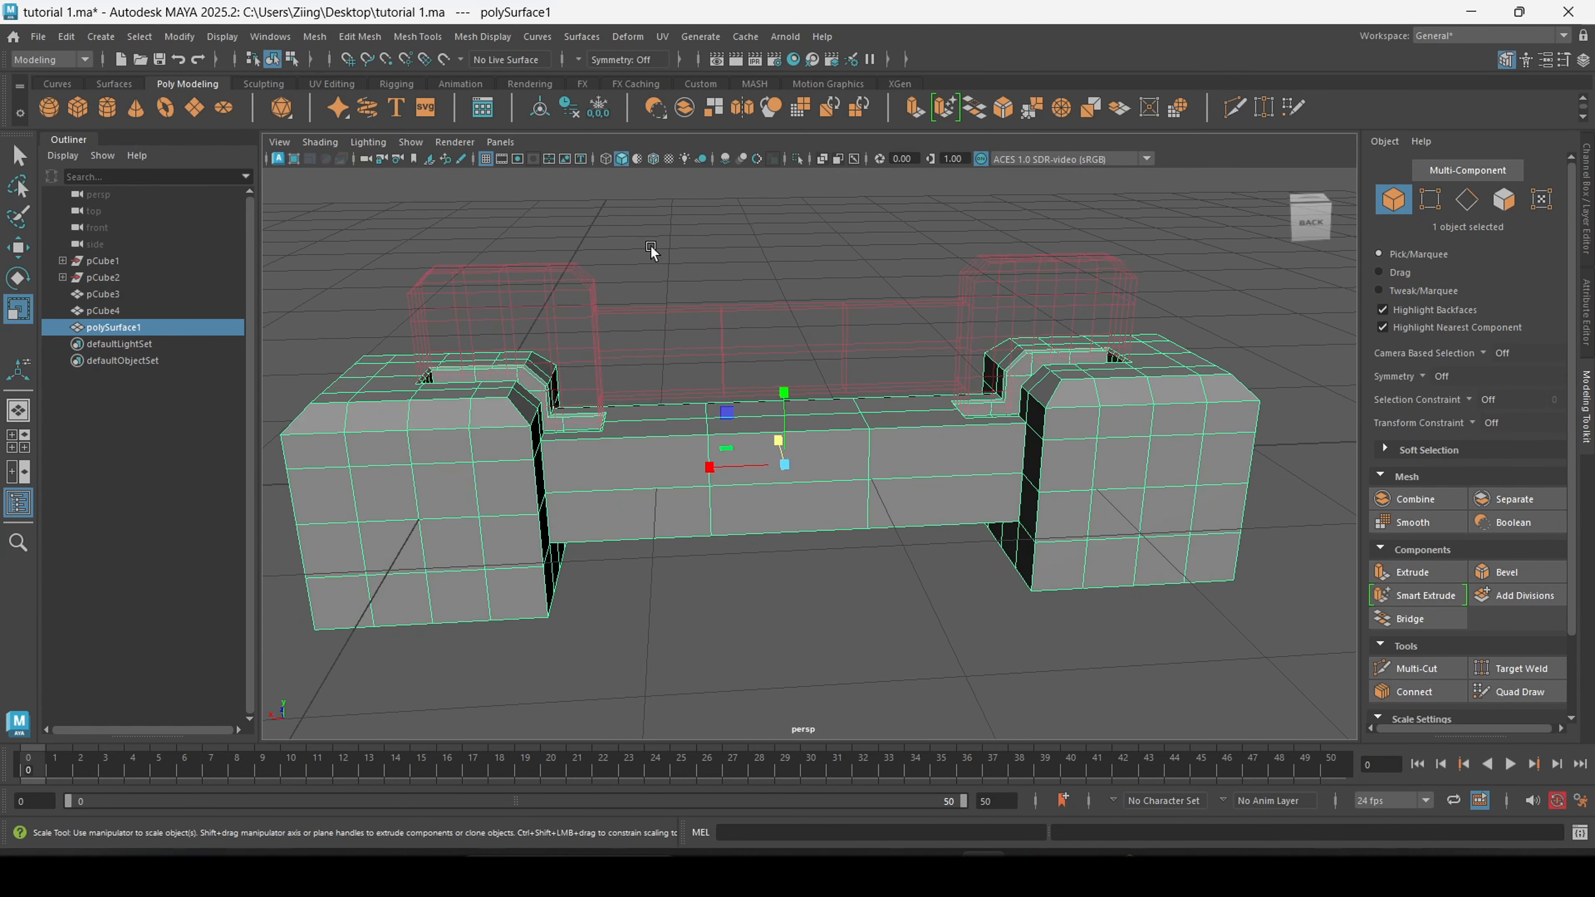
pyautogui.click(573, 113)
pyautogui.click(766, 346)
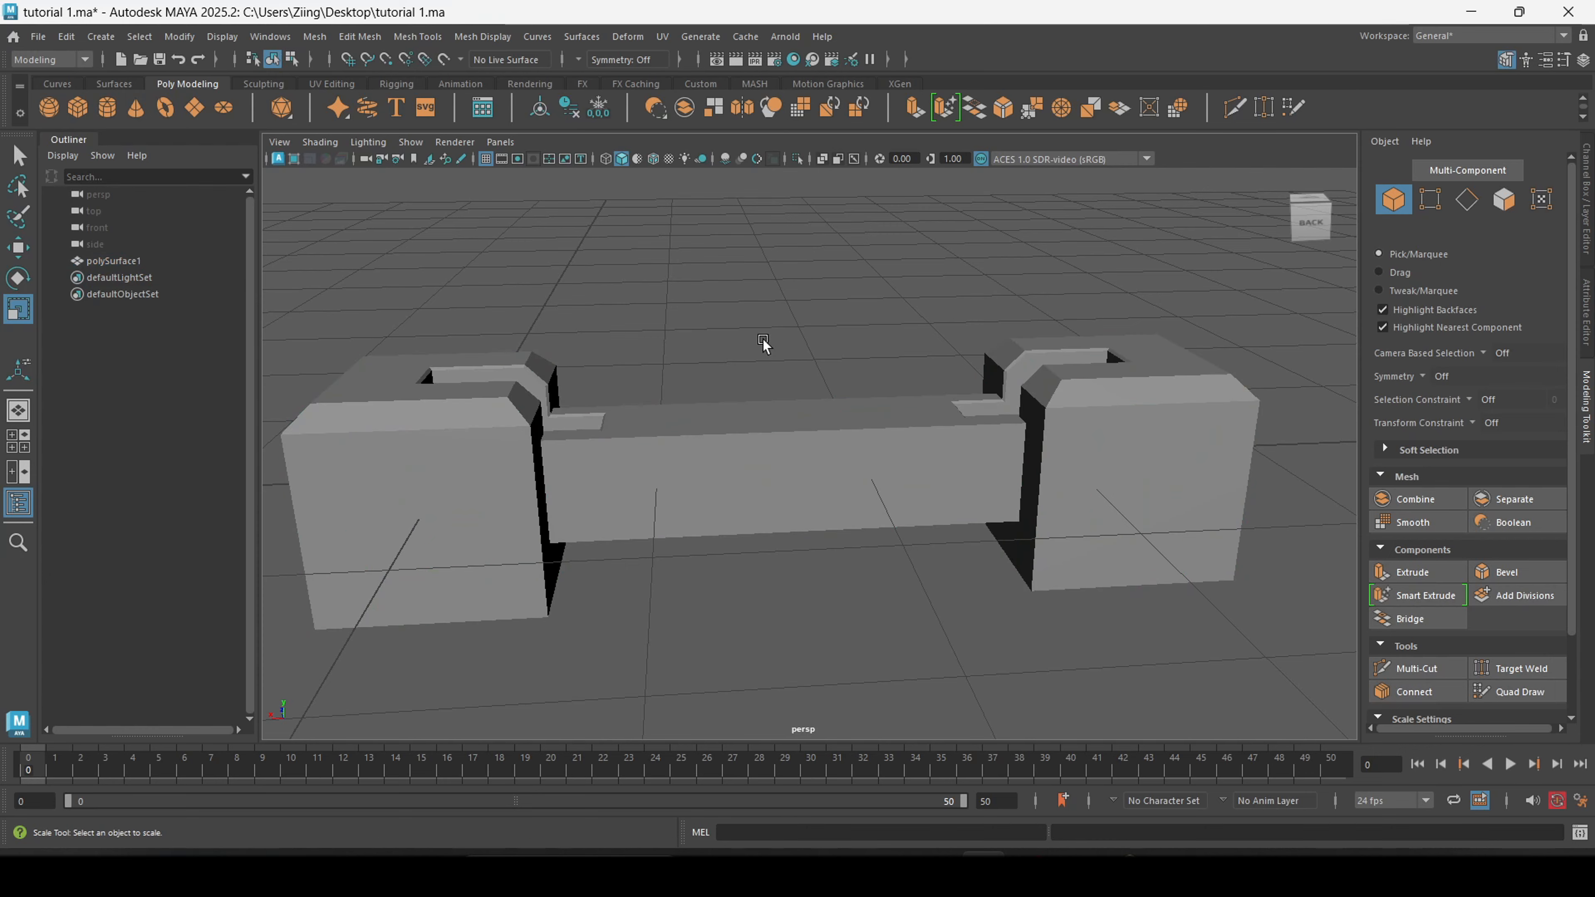
# - Reselect the notched mesh with the Move tool and examine it from several angles
pyautogui.click(869, 438)
pyautogui.press('w')
pyautogui.scroll(-3, 866, 310)
pyautogui.keyDown('alt'); pyautogui.moveTo(866, 310); pyautogui.dragTo(855, 335); pyautogui.keyUp('alt')
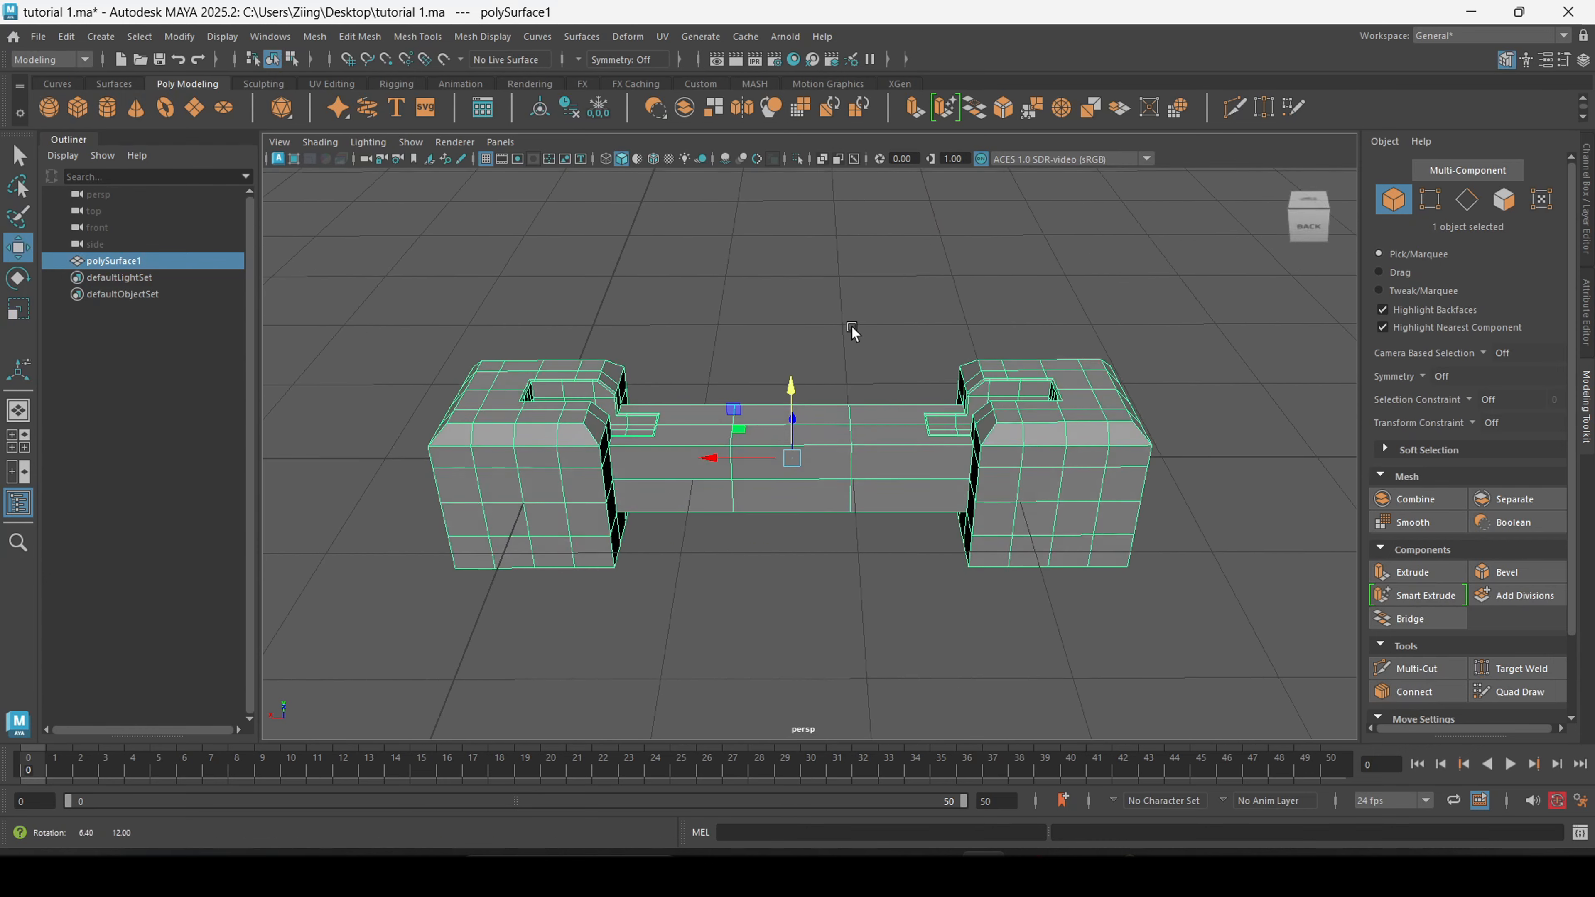
pyautogui.scroll(3, 919, 417)
pyautogui.keyDown('alt'); pyautogui.moveTo(919, 417); pyautogui.dragTo(844, 392); pyautogui.keyUp('alt')
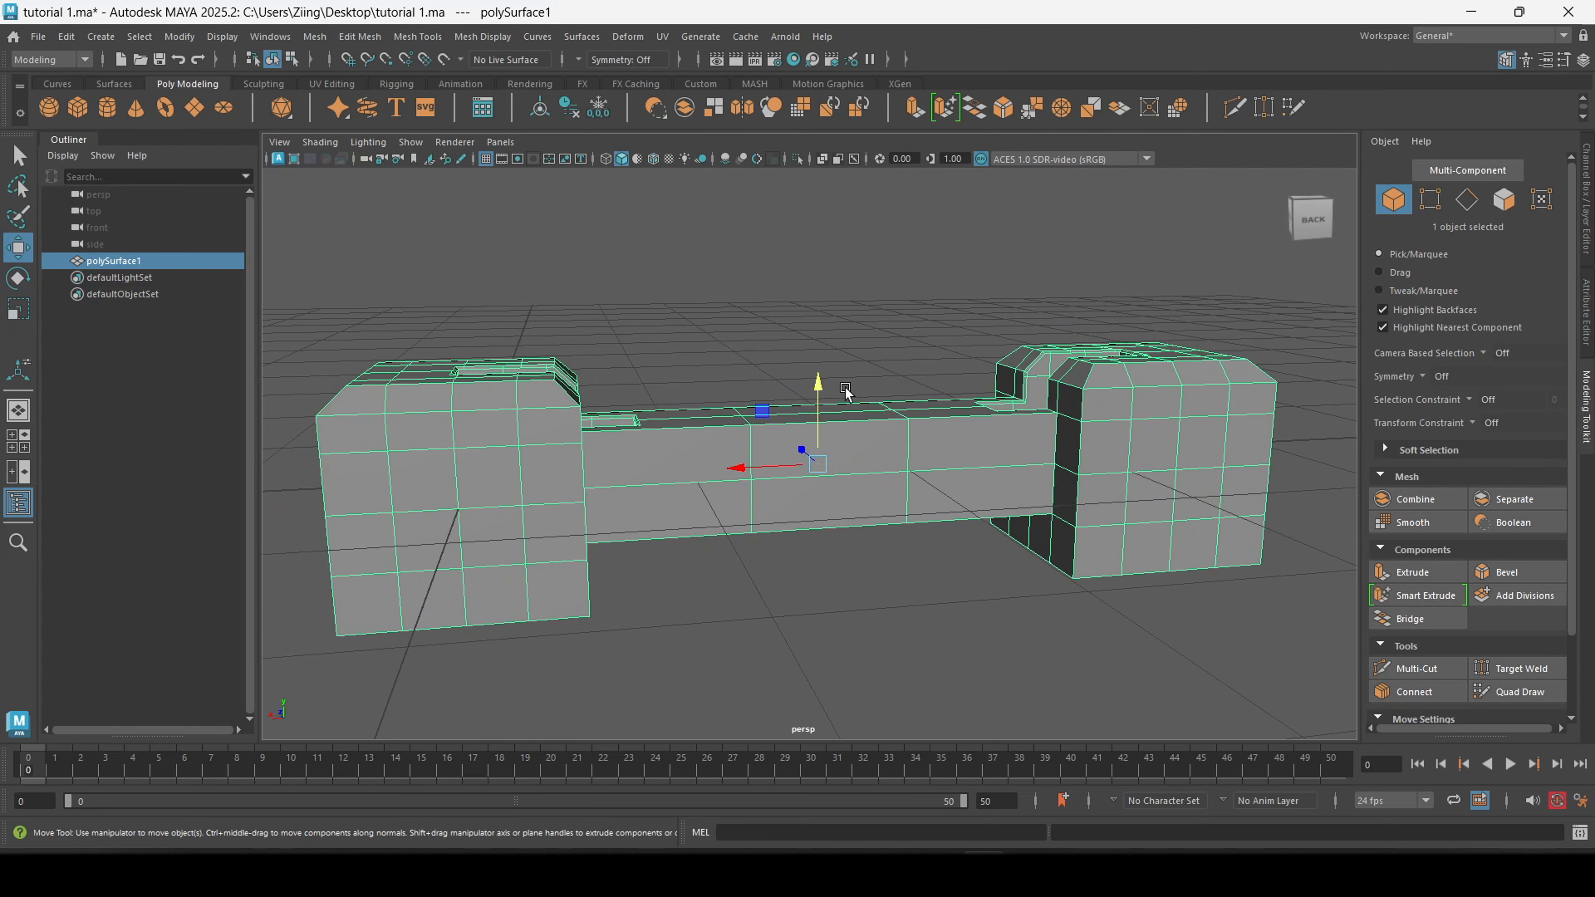